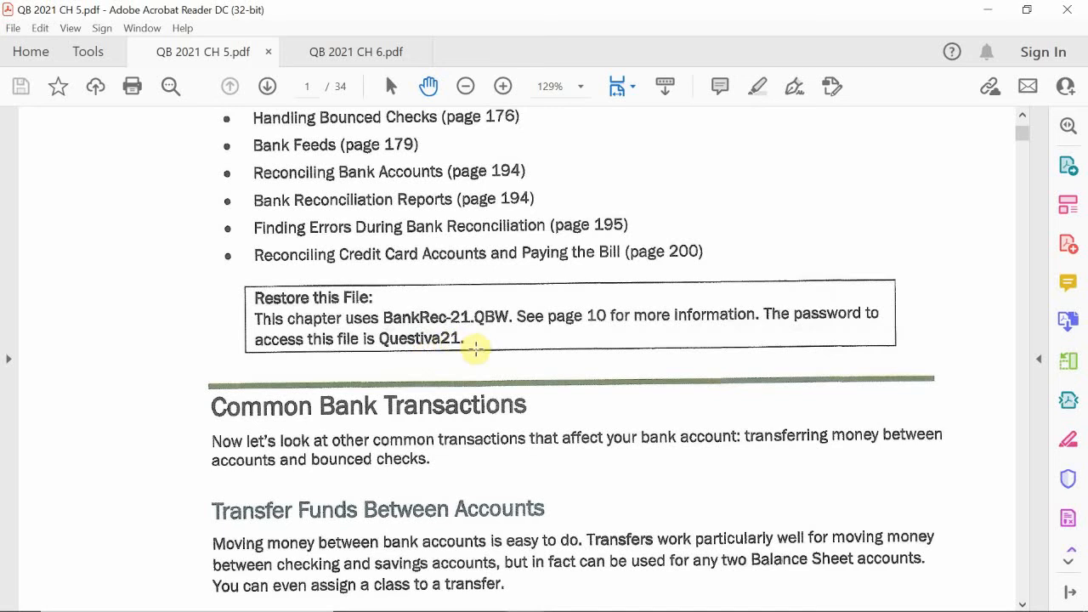
# - Review the chapter 5 practice pages on transferring funds, recording a customer's bounced check and depositing the replacement check
pyautogui.scroll(-4, 488, 340)
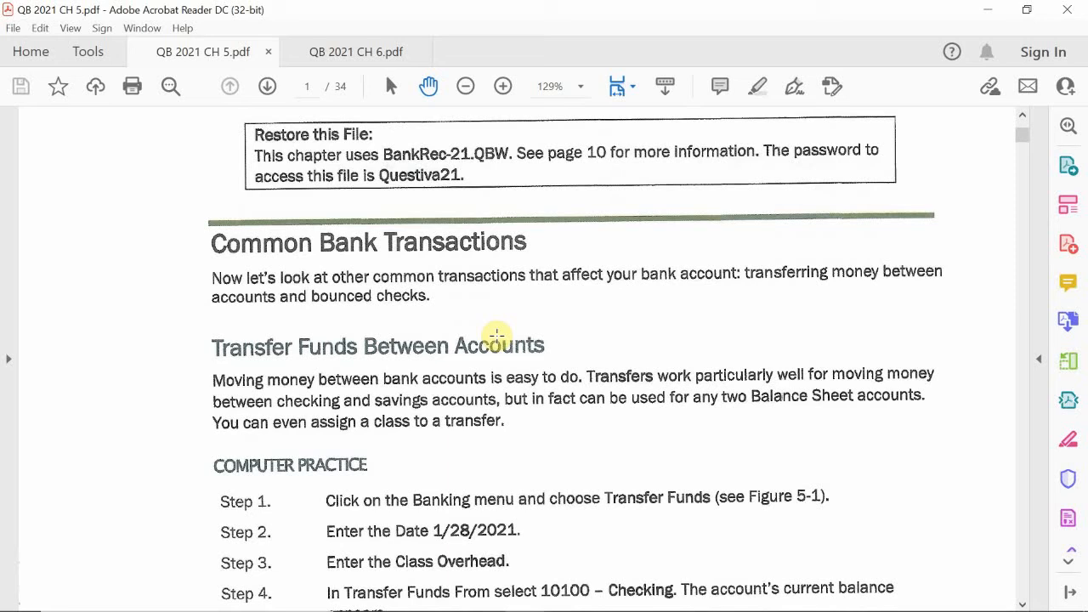
pyautogui.scroll(-10, 508, 327)
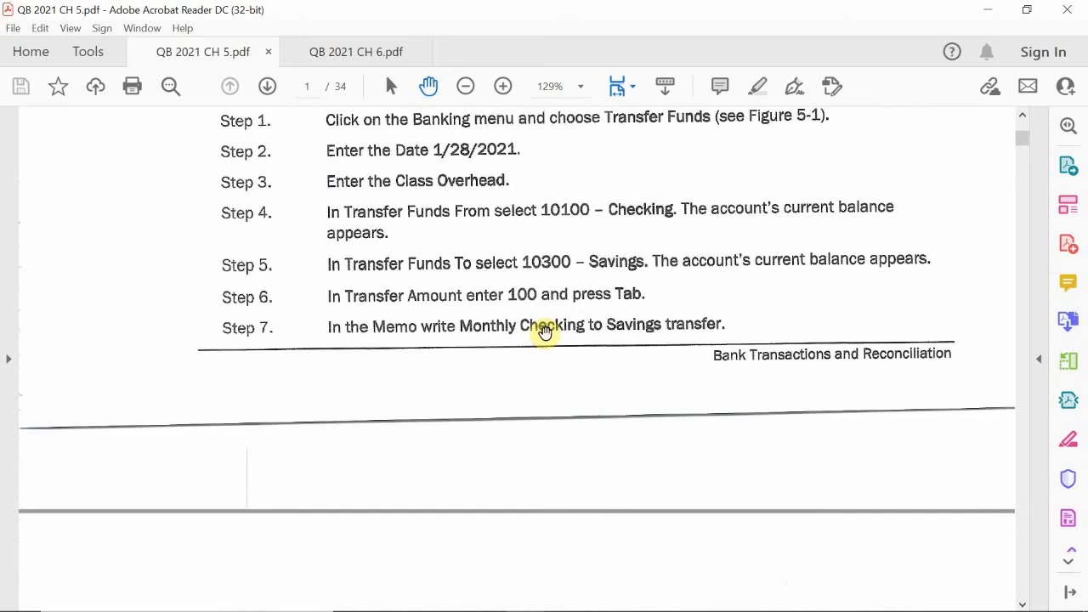
pyautogui.scroll(-15, 547, 330)
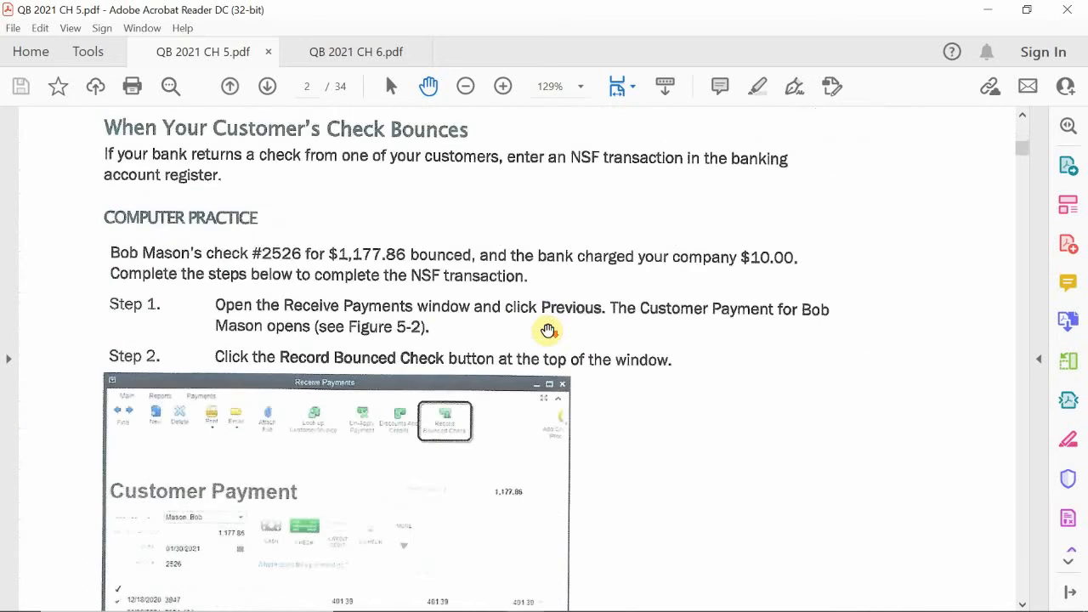
pyautogui.scroll(-5, 548, 330)
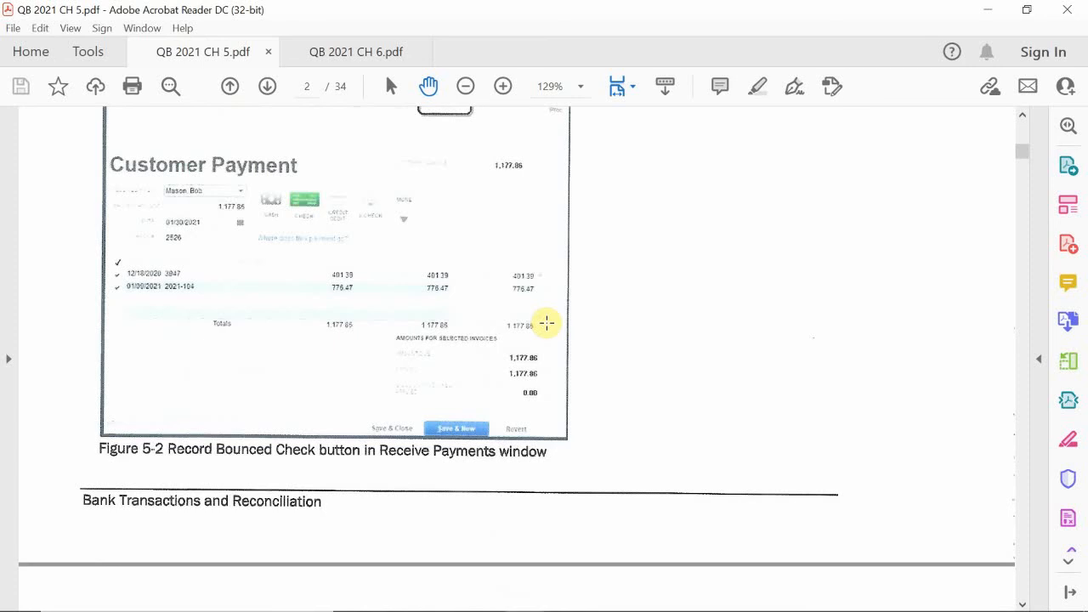
pyautogui.scroll(-9, 546, 323)
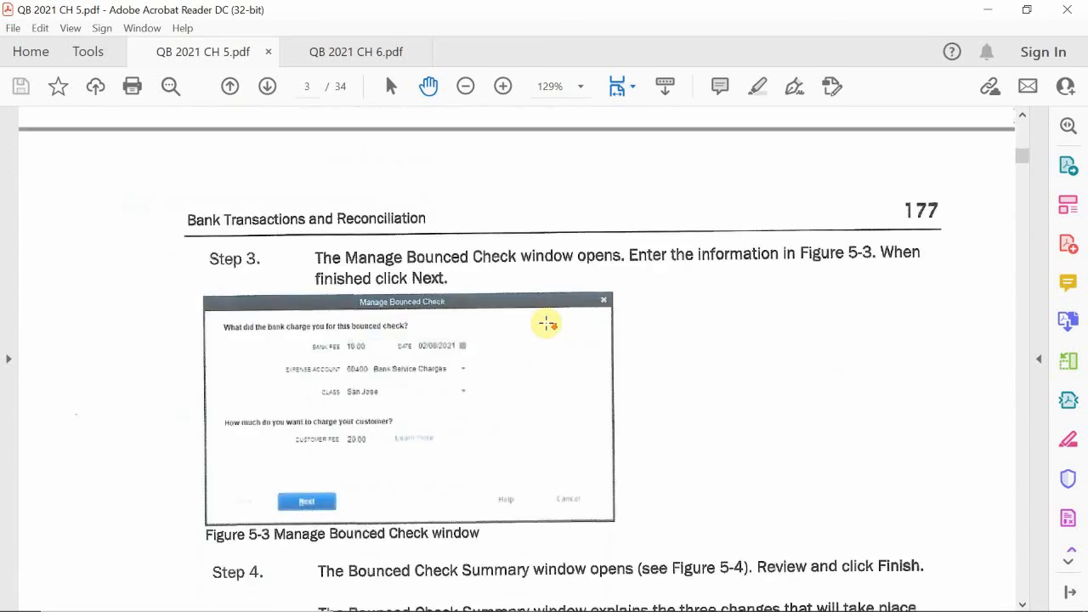
pyautogui.scroll(-2, 546, 323)
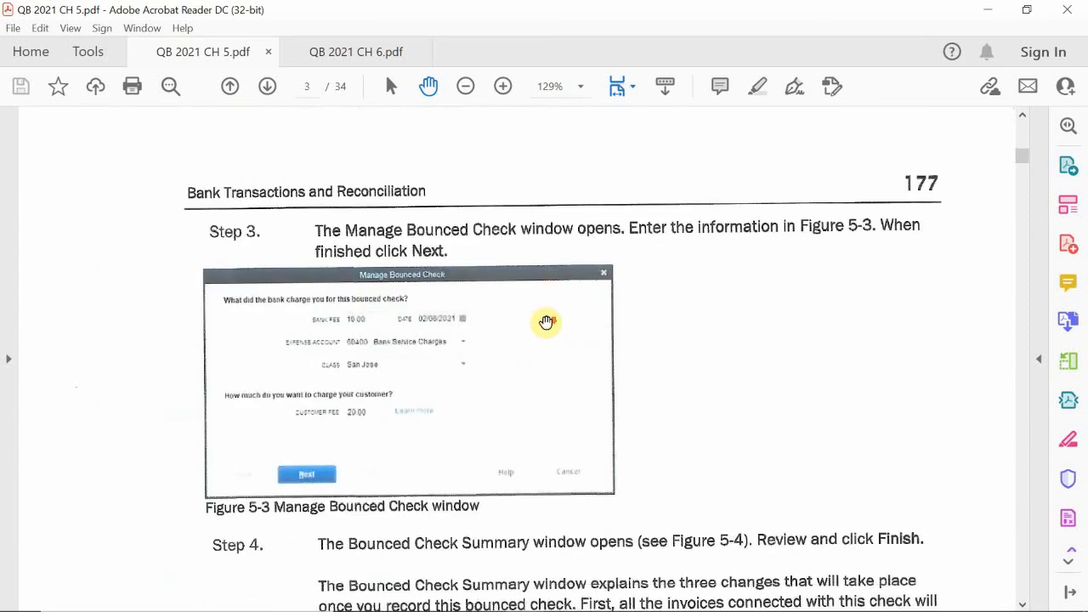
pyautogui.scroll(-6, 548, 323)
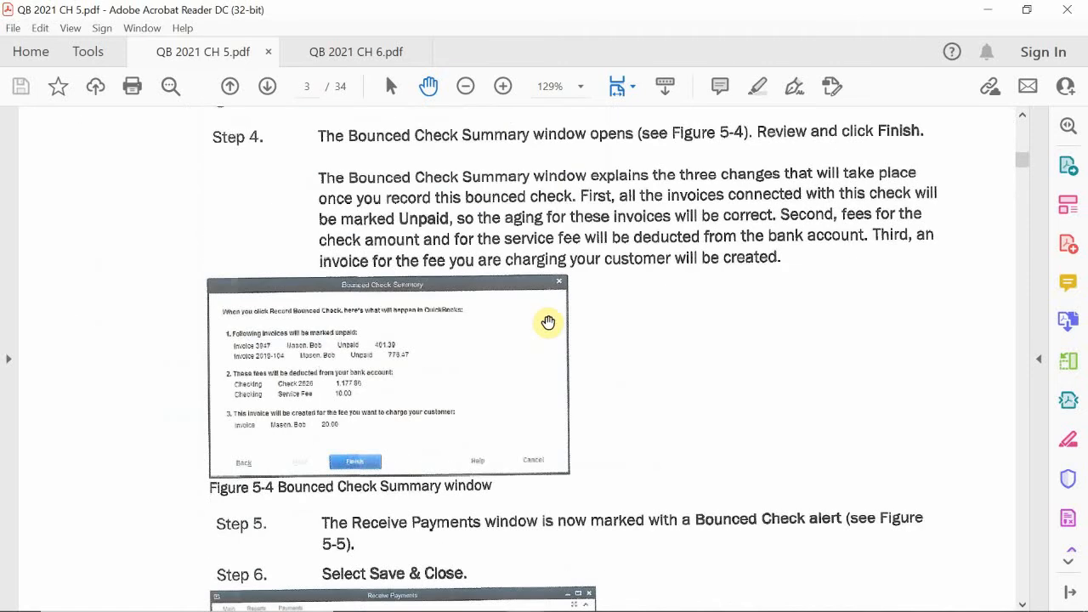
pyautogui.scroll(-13, 548, 322)
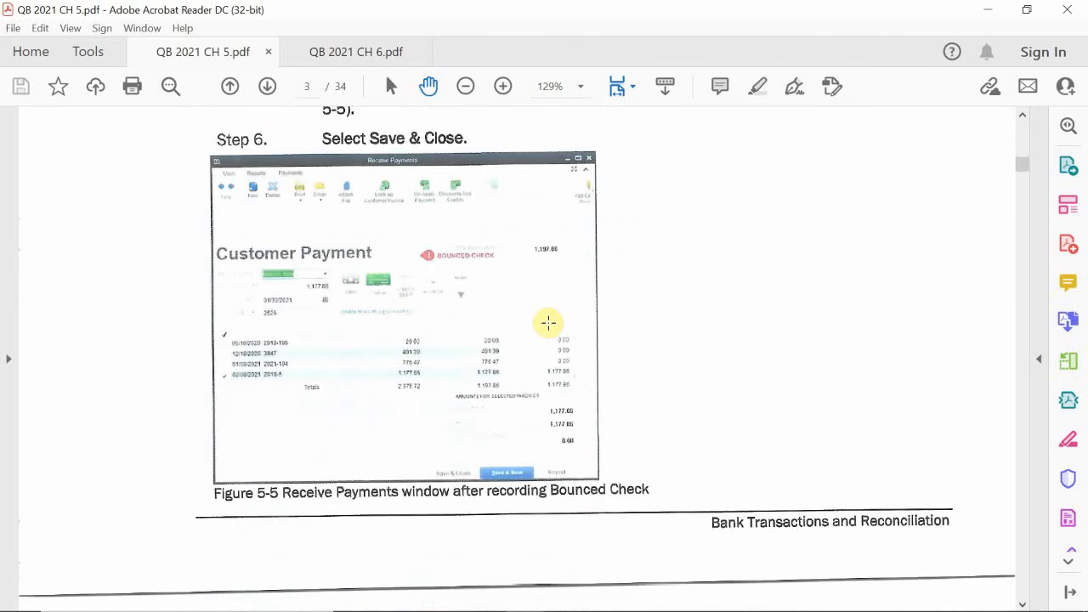
pyautogui.scroll(-15, 548, 321)
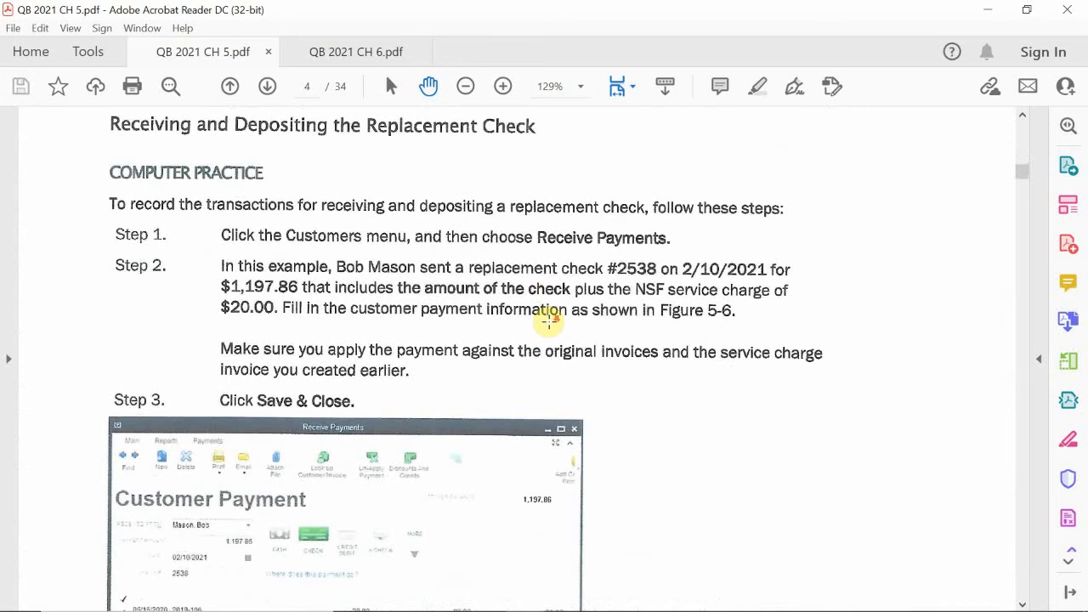
pyautogui.scroll(-6, 548, 321)
pyautogui.scroll(3, 548, 320)
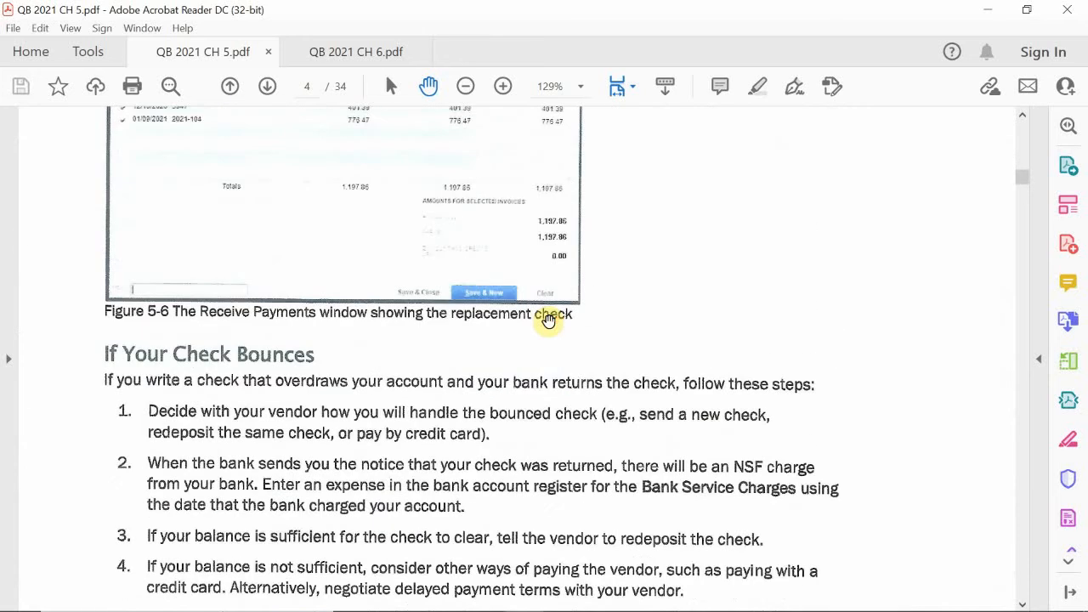
pyautogui.scroll(-7, 548, 321)
pyautogui.scroll(-6, 548, 320)
pyautogui.scroll(1, 548, 320)
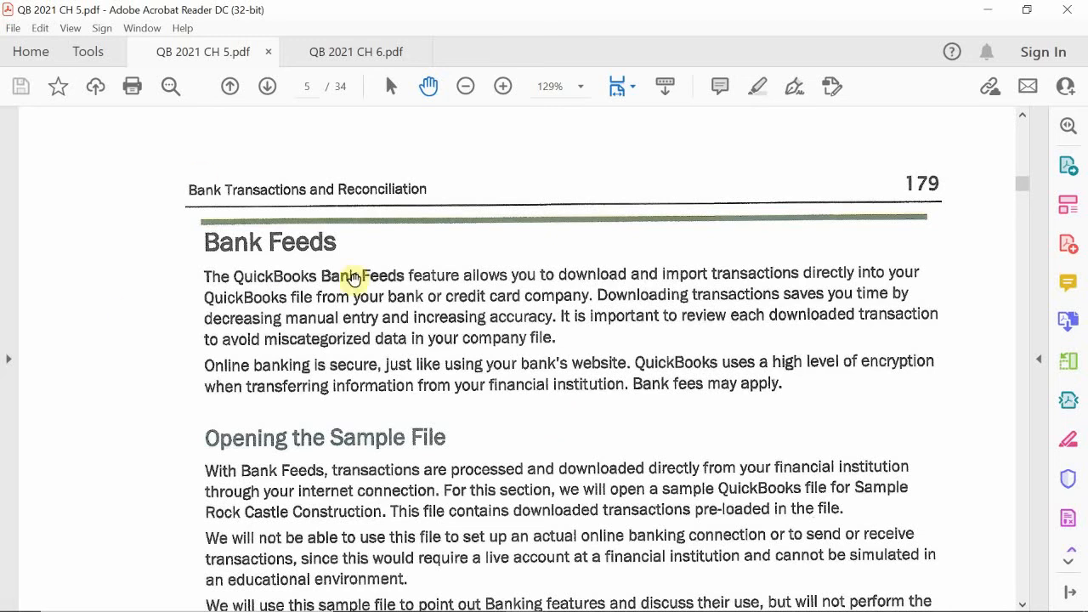
# - Read the Bank Feeds section on the sample file, toggling Express and Advanced modes, and Express Mode for online payments
pyautogui.scroll(-2, 485, 345)
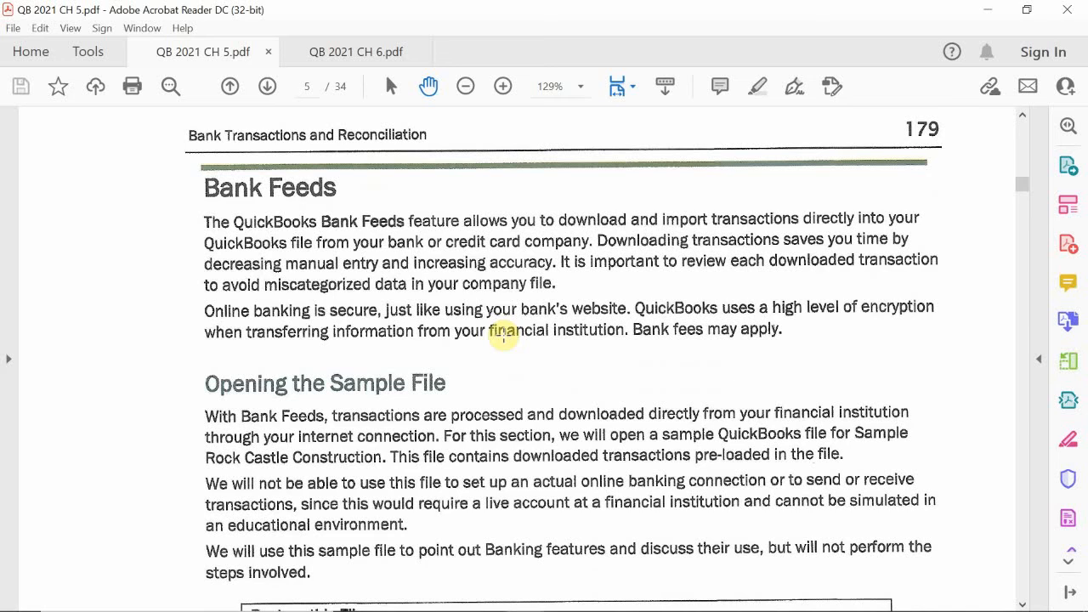
pyautogui.scroll(-7, 519, 349)
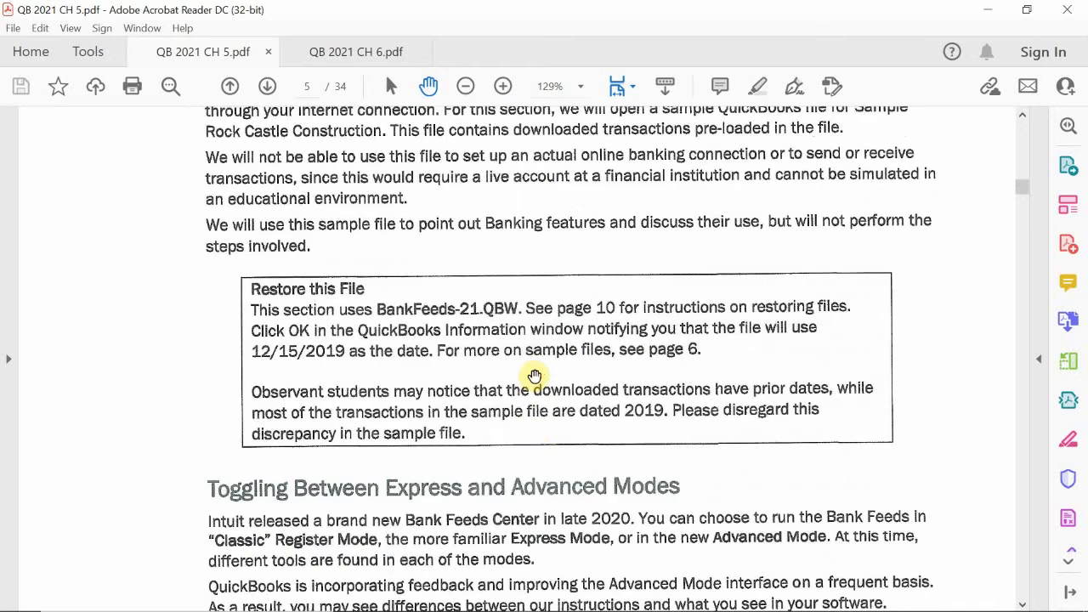
pyautogui.scroll(-3, 534, 377)
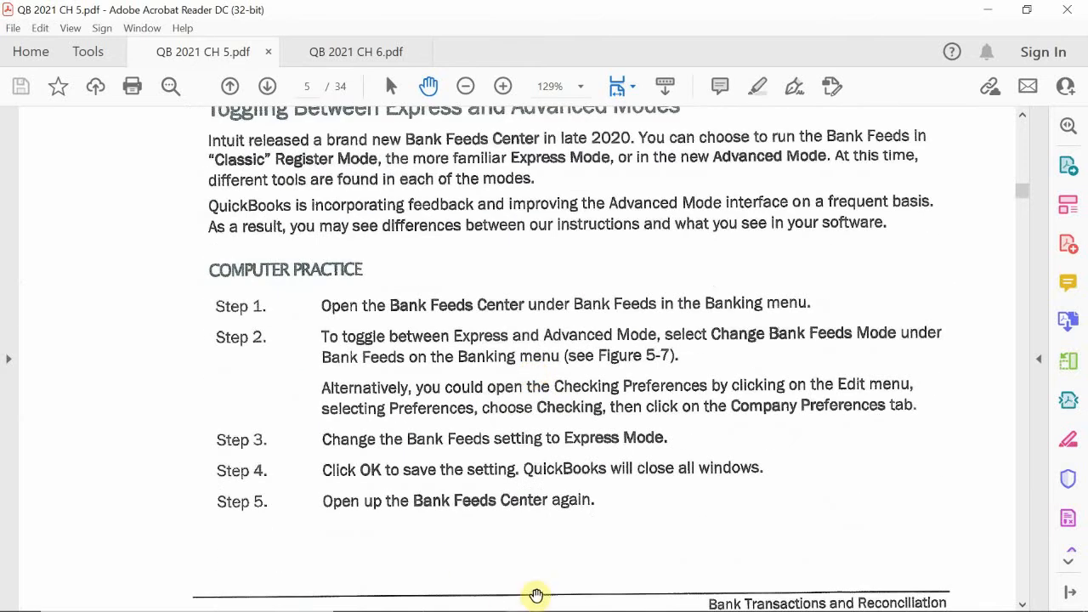
pyautogui.scroll(-2, 331, 337)
pyautogui.scroll(-5, 544, 440)
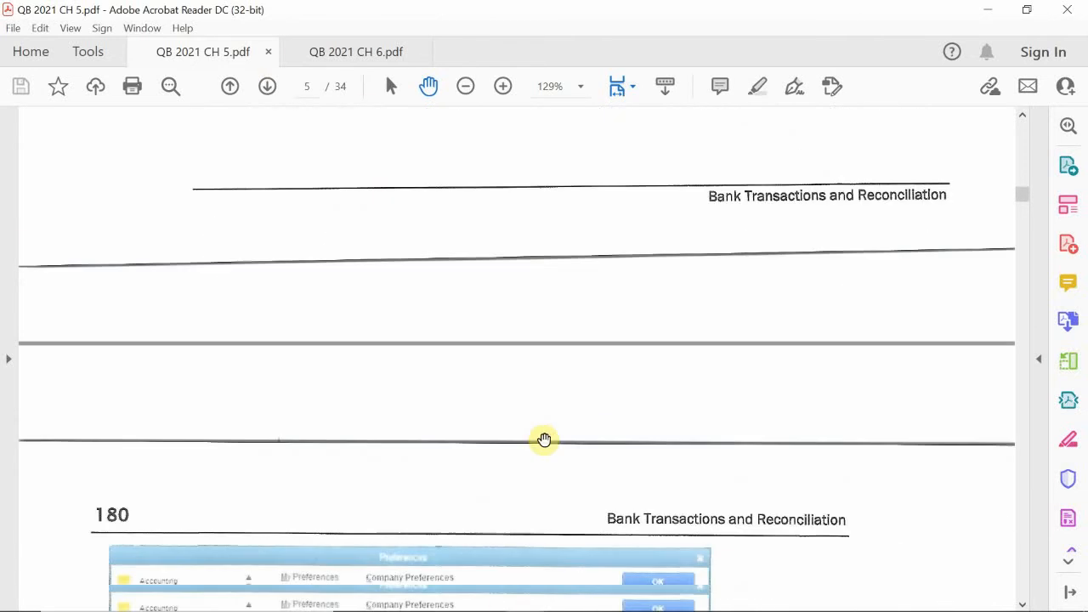
pyautogui.scroll(-7, 548, 452)
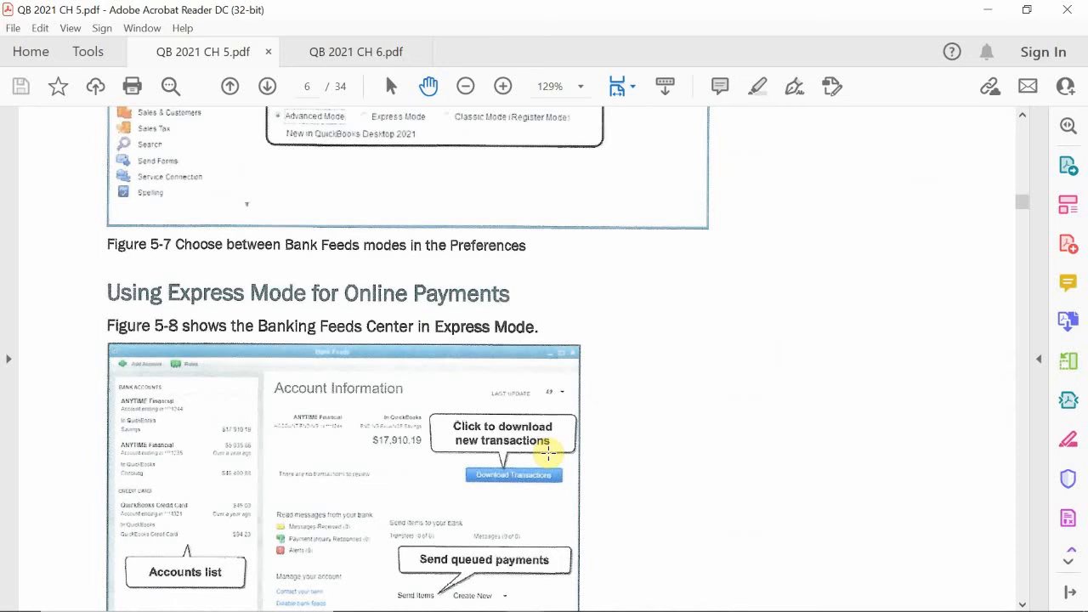
# - Switch to QuickBooks and look through the shortcuts and the banking commands for Bank Feeds
pyautogui.moveTo(537, 610)
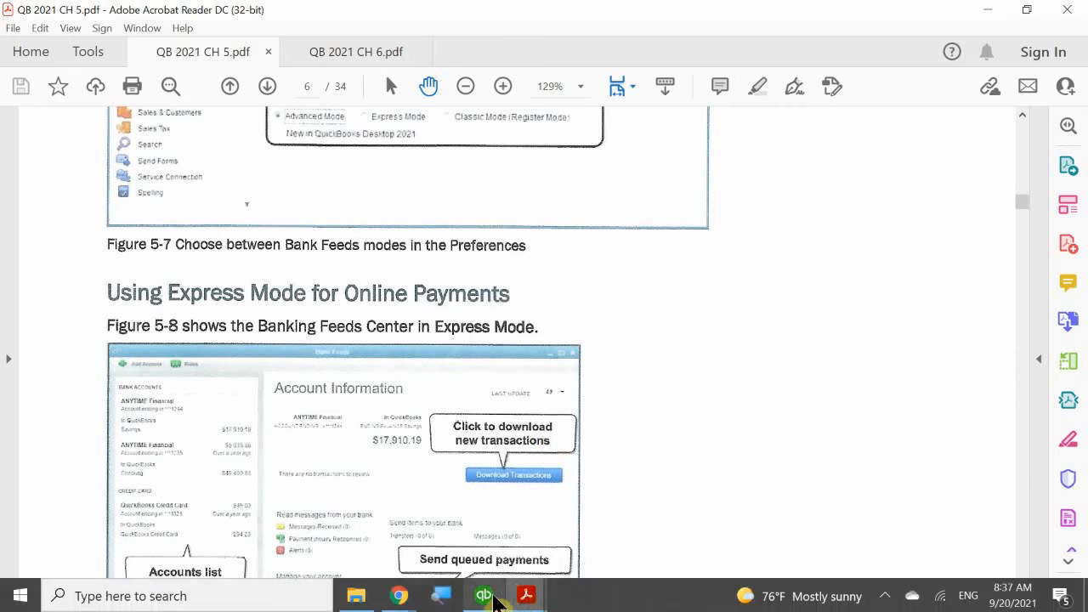
pyautogui.click(497, 598)
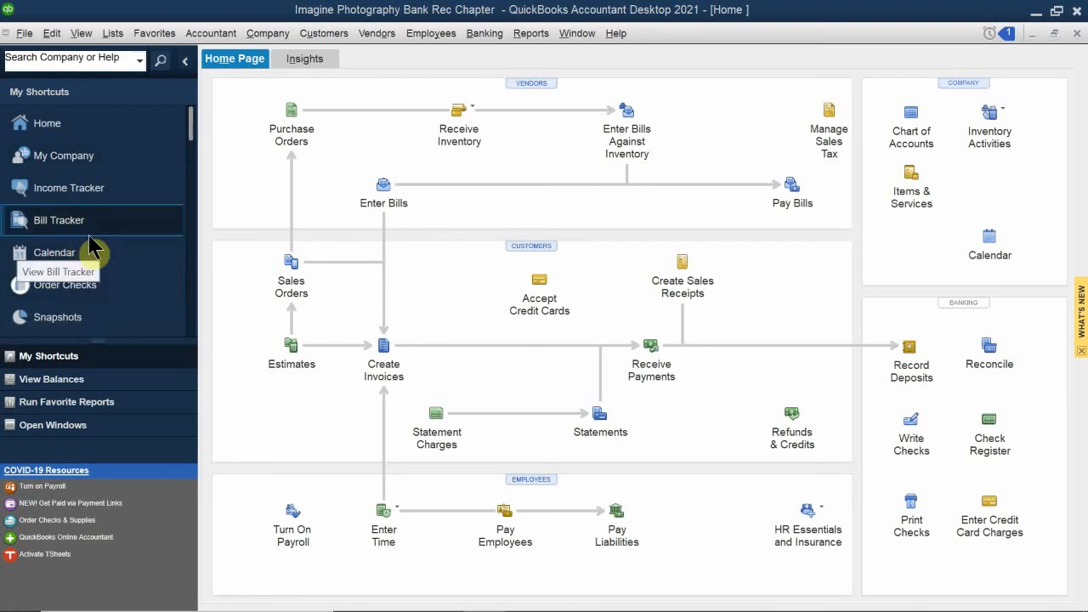
pyautogui.scroll(-4, 92, 249)
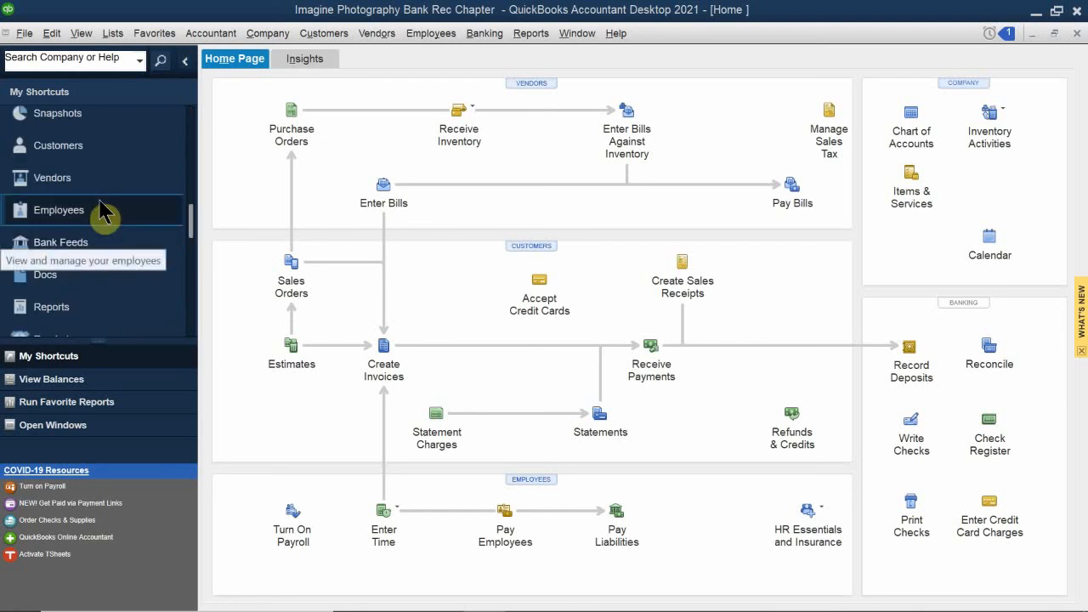
pyautogui.scroll(-3, 51, 183)
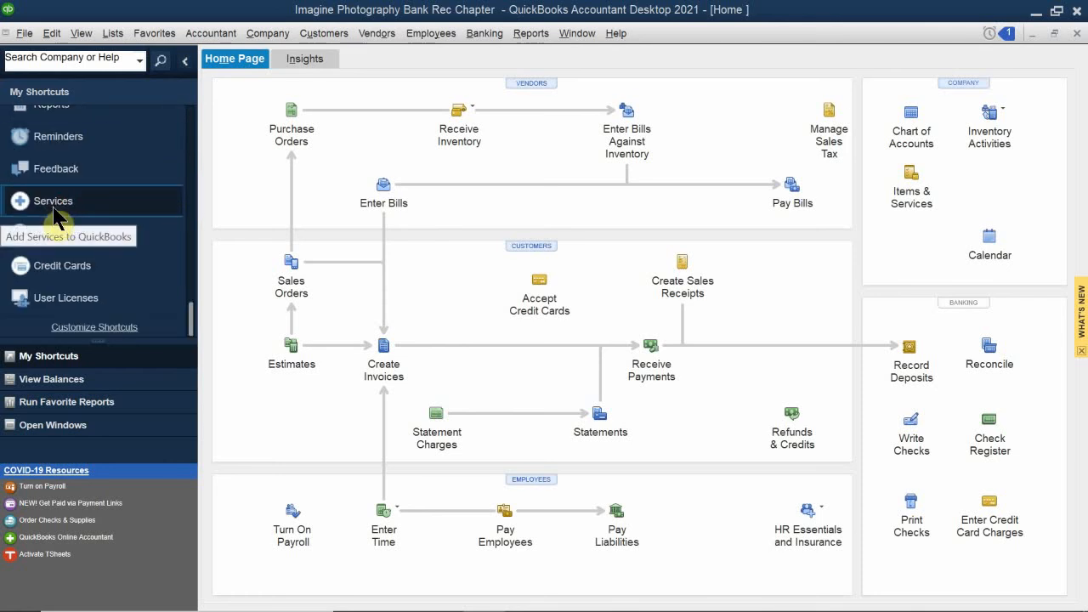
pyautogui.scroll(3, 53, 212)
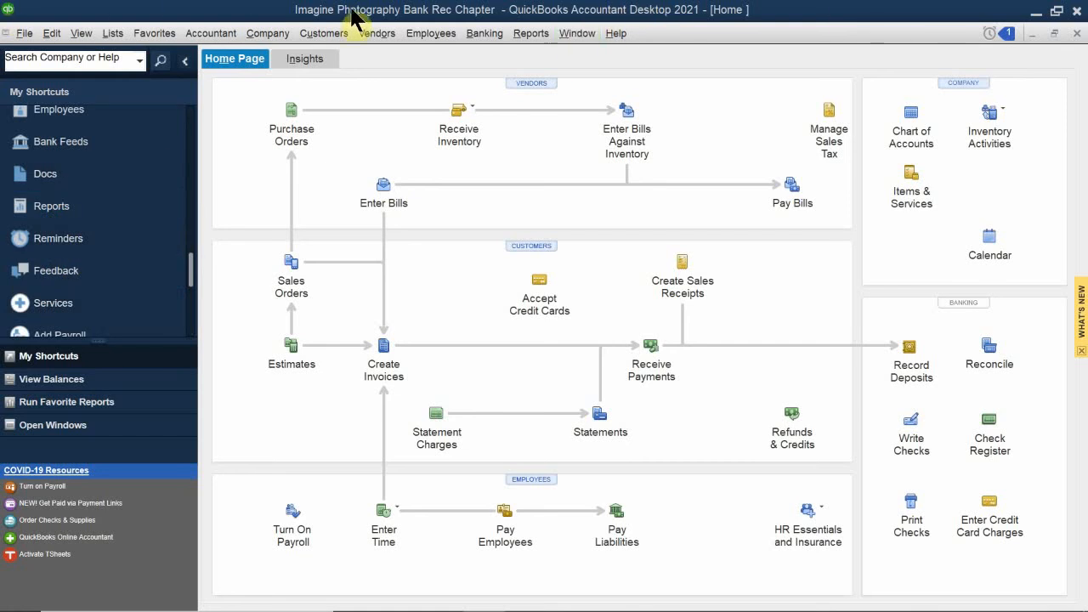
pyautogui.click(481, 34)
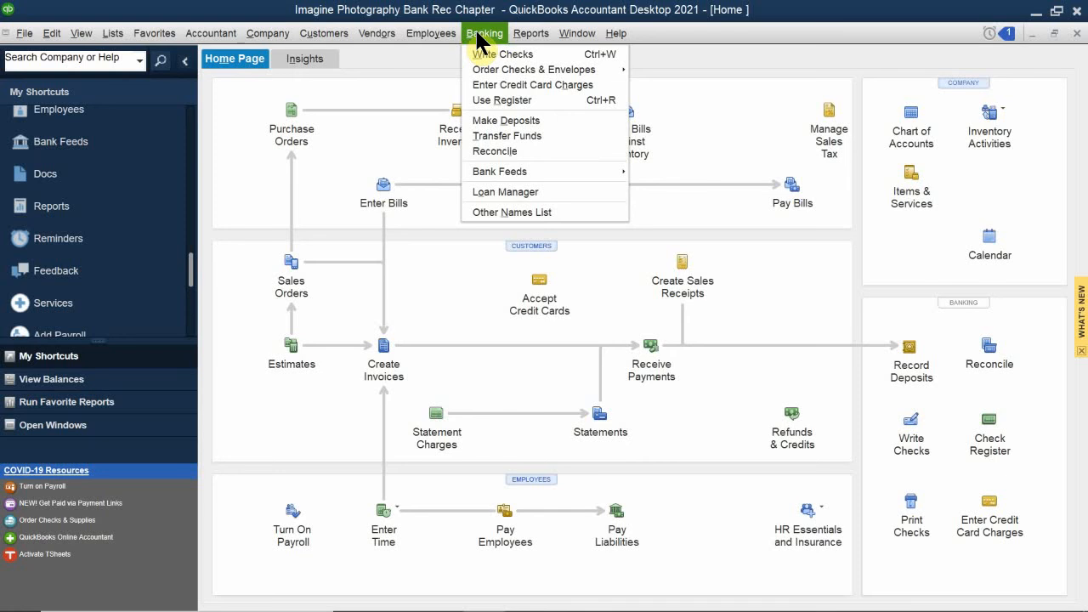
pyautogui.moveTo(511, 175)
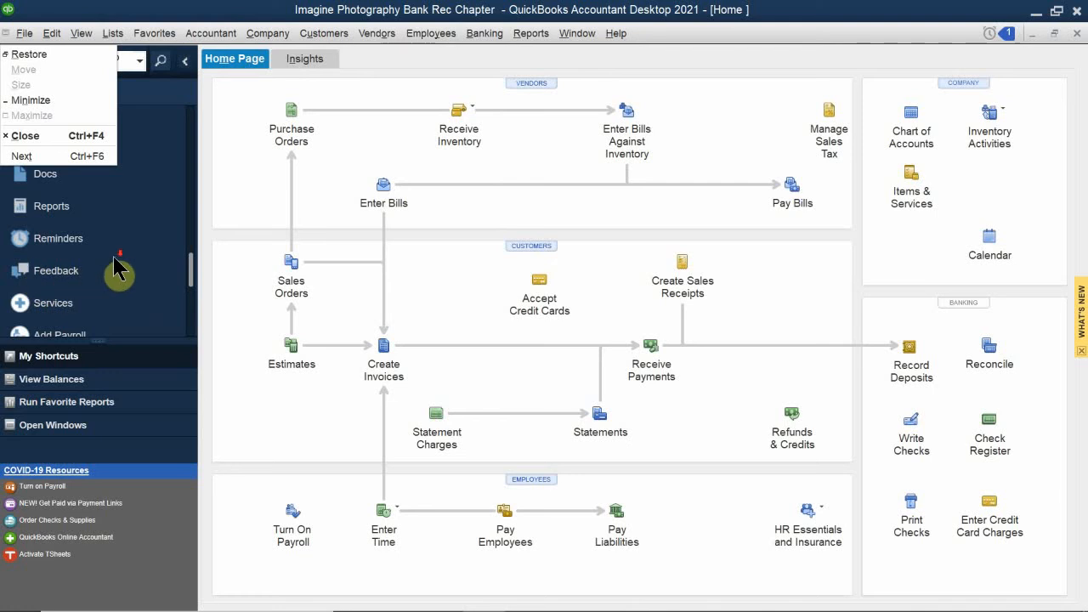
# - Start Bank Feeds setup, skipping the Advanced Bank Feeds introduction and agreeing to set up online accounts and close all windows temporarily
pyautogui.click(189, 274)
pyautogui.moveTo(190, 279); pyautogui.dragTo(212, 207)
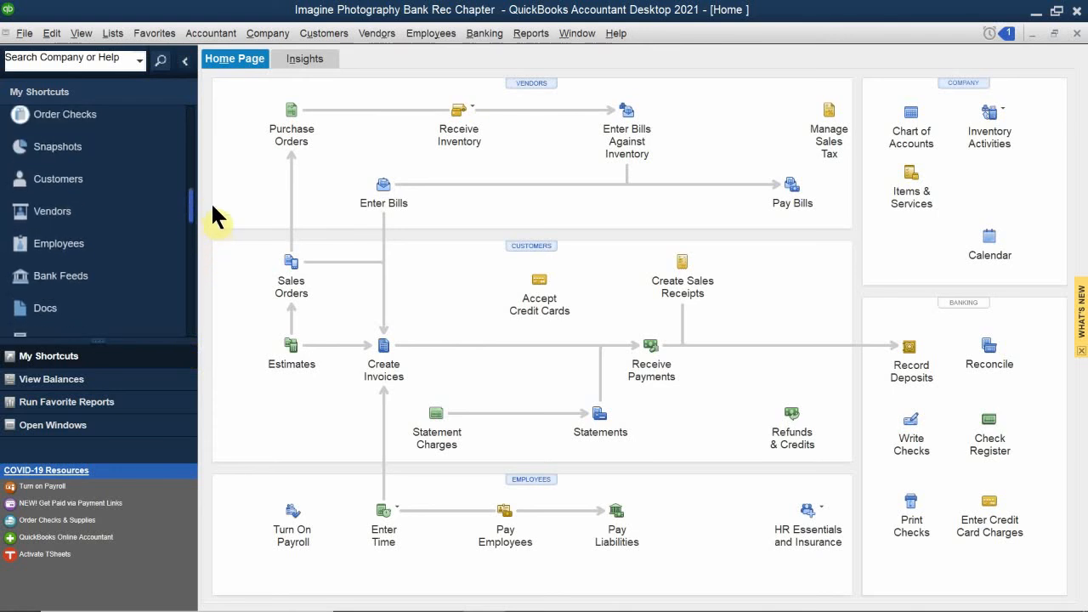
pyautogui.click(53, 276)
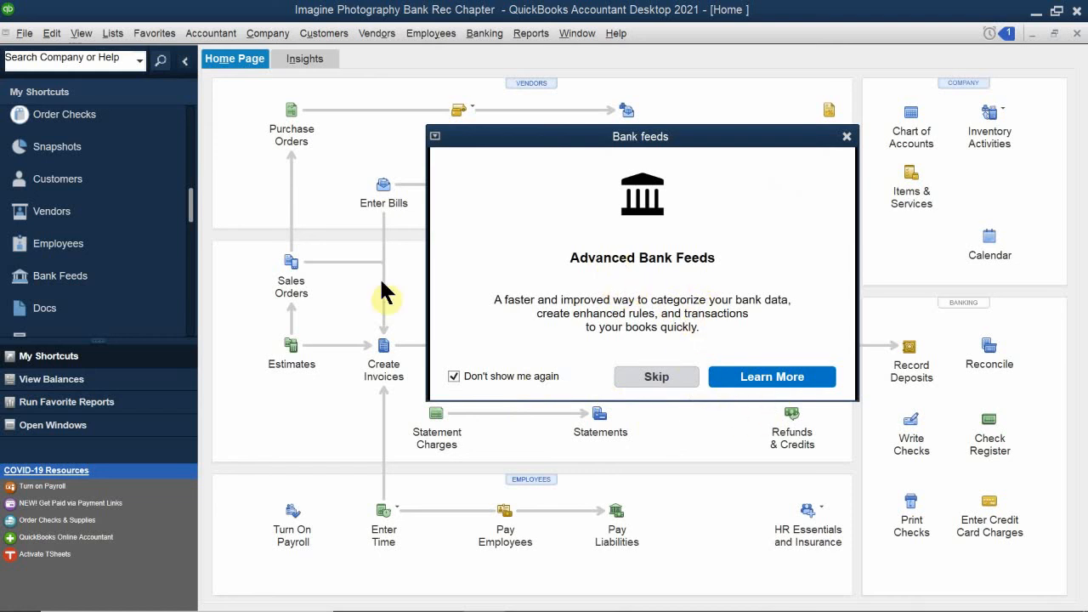
pyautogui.click(657, 378)
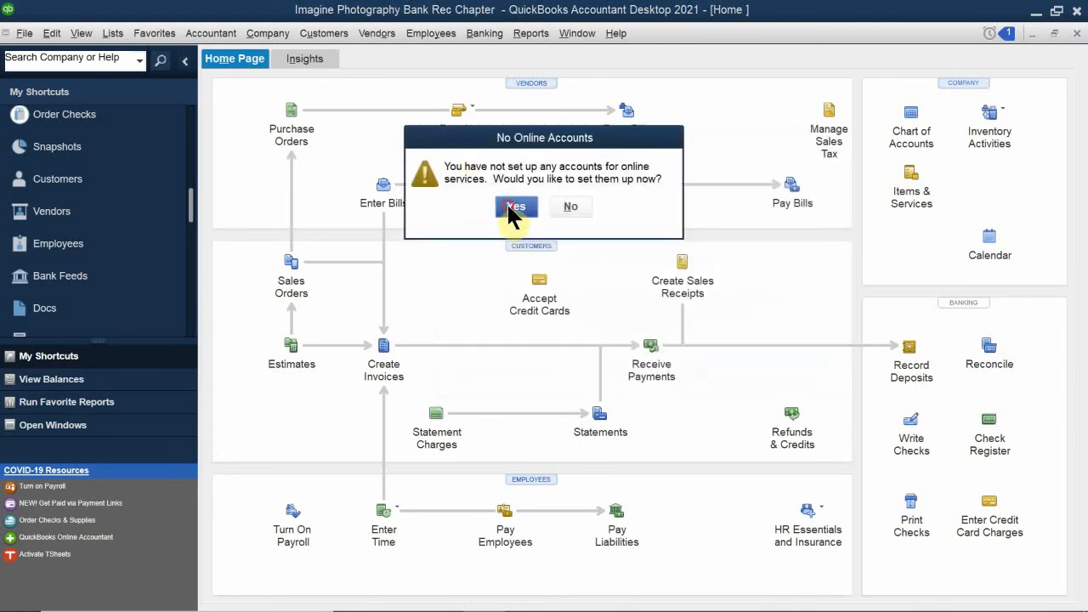
pyautogui.click(513, 207)
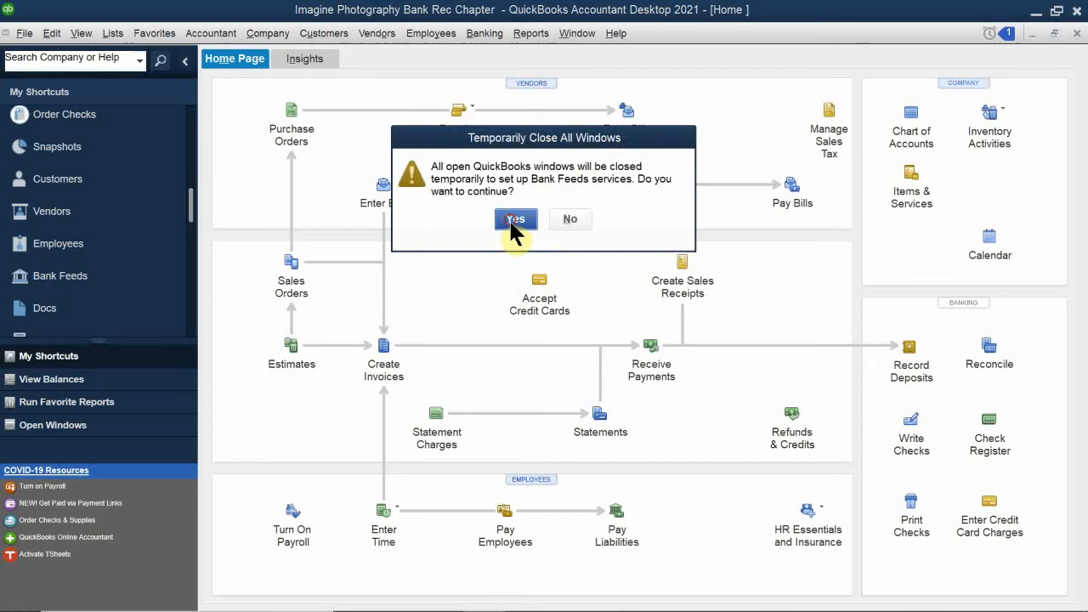
pyautogui.click(514, 220)
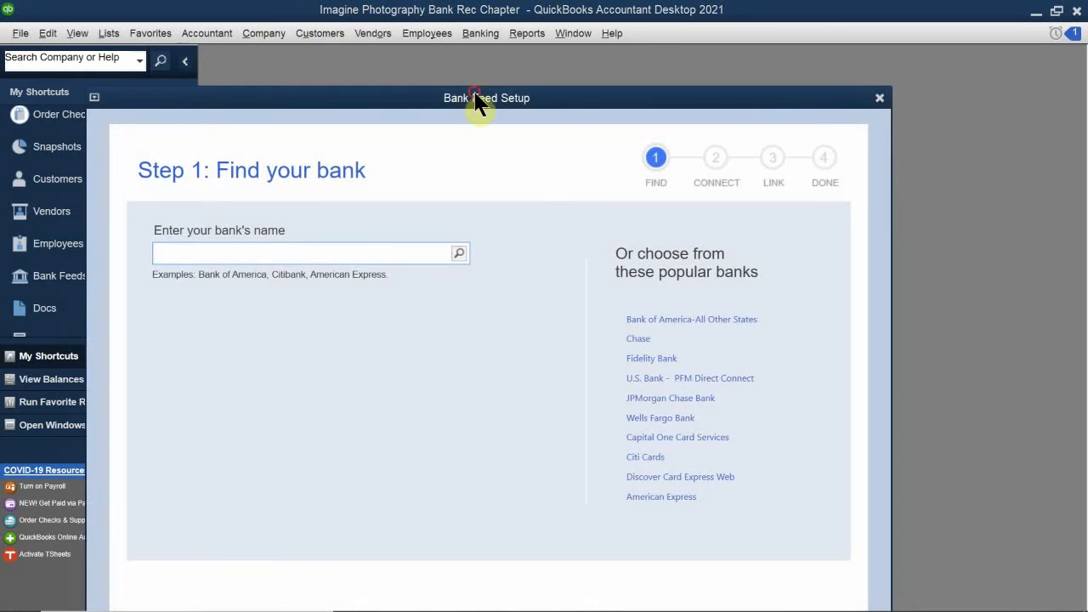
# - Search for a bank by name in Bank Feed Setup using "matopma;"
pyautogui.moveTo(474, 97); pyautogui.dragTo(611, 67)
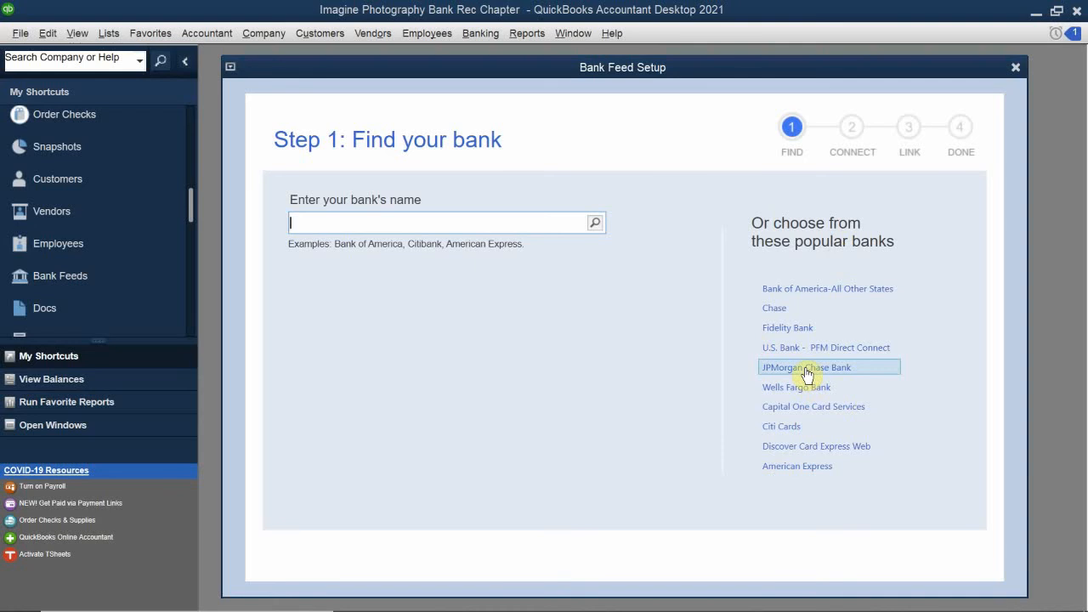
pyautogui.write('na')
pyautogui.press('BackSpace')
pyautogui.press('BackSpace')
pyautogui.write('nb')
pyautogui.press('BackSpace')
pyautogui.write('matopm')
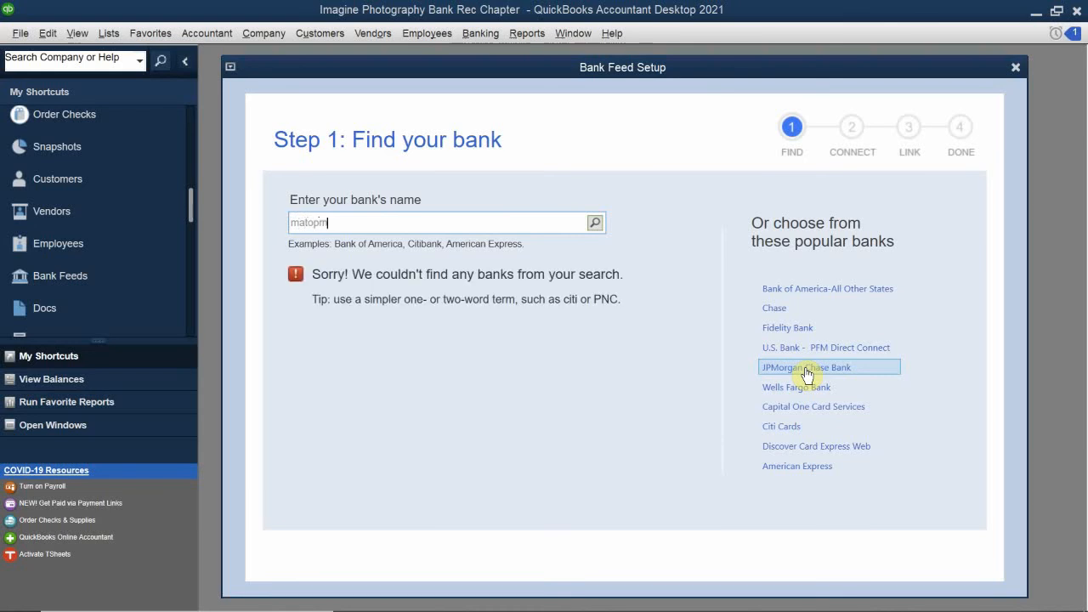
pyautogui.write('a;')
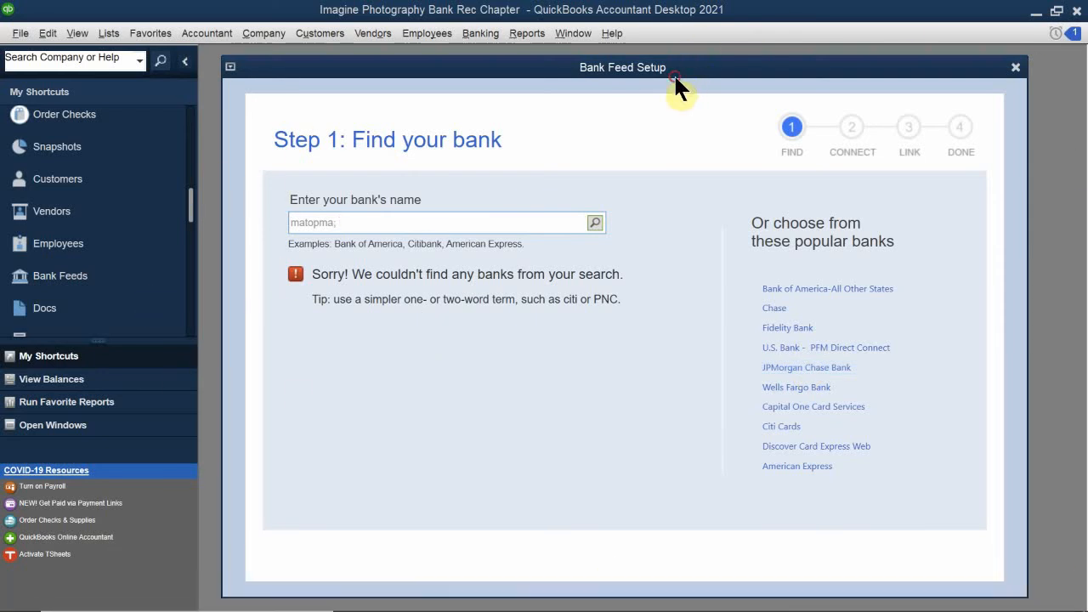
# - Close Bank Feed Setup without choosing a bank
pyautogui.moveTo(680, 72); pyautogui.dragTo(671, 7)
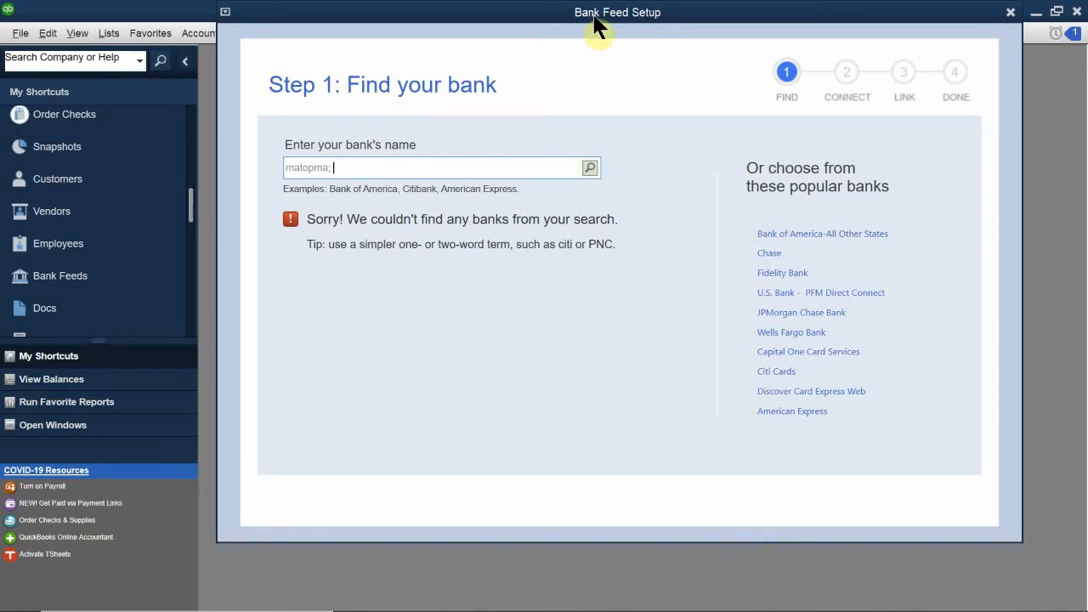
pyautogui.moveTo(598, 26); pyautogui.dragTo(515, 253)
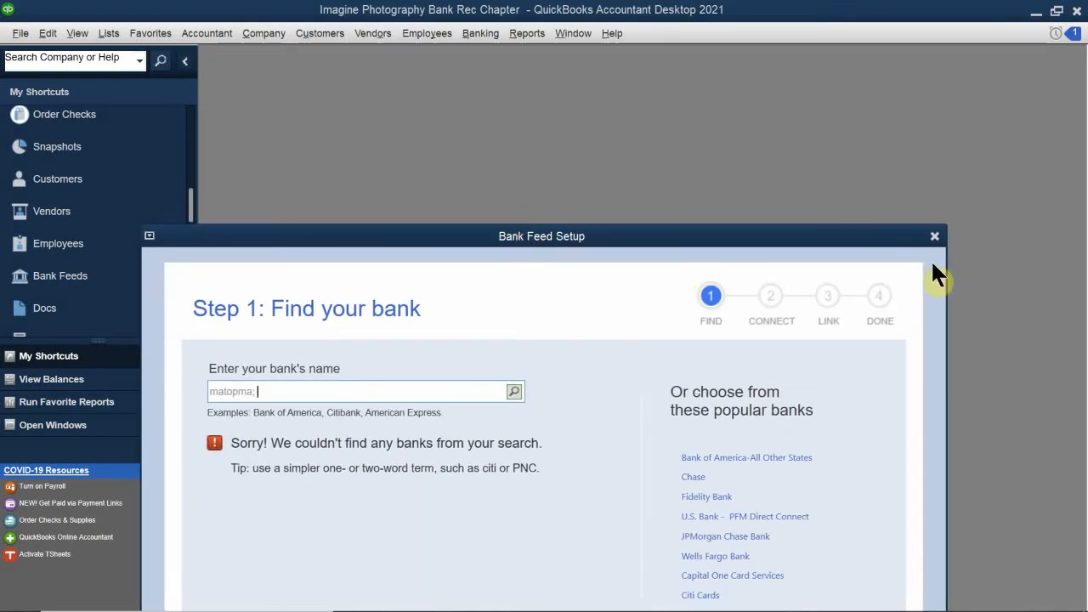
pyautogui.click(935, 237)
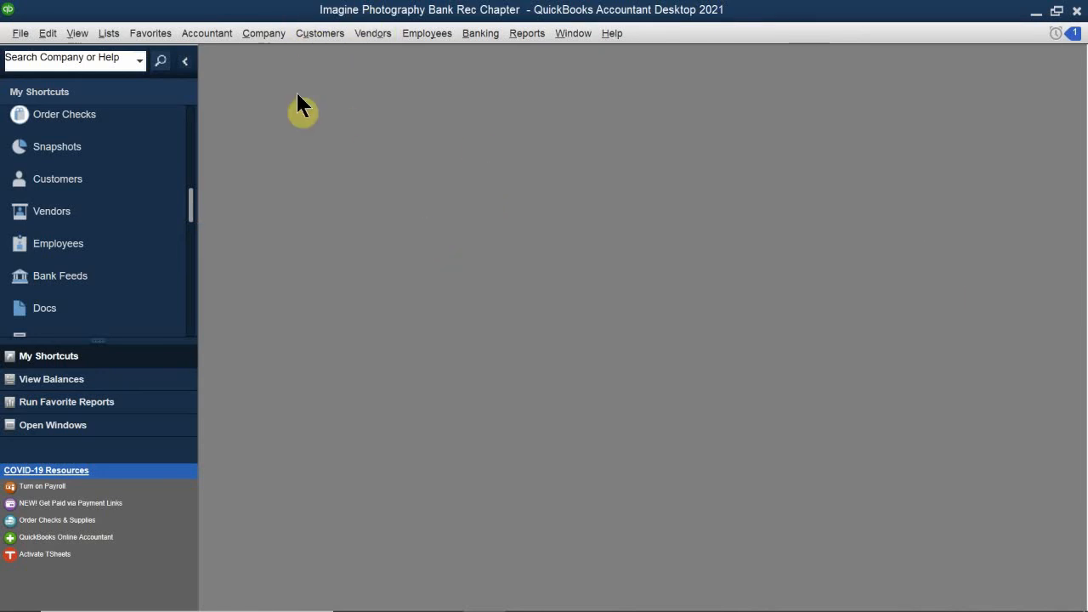
pyautogui.click(374, 34)
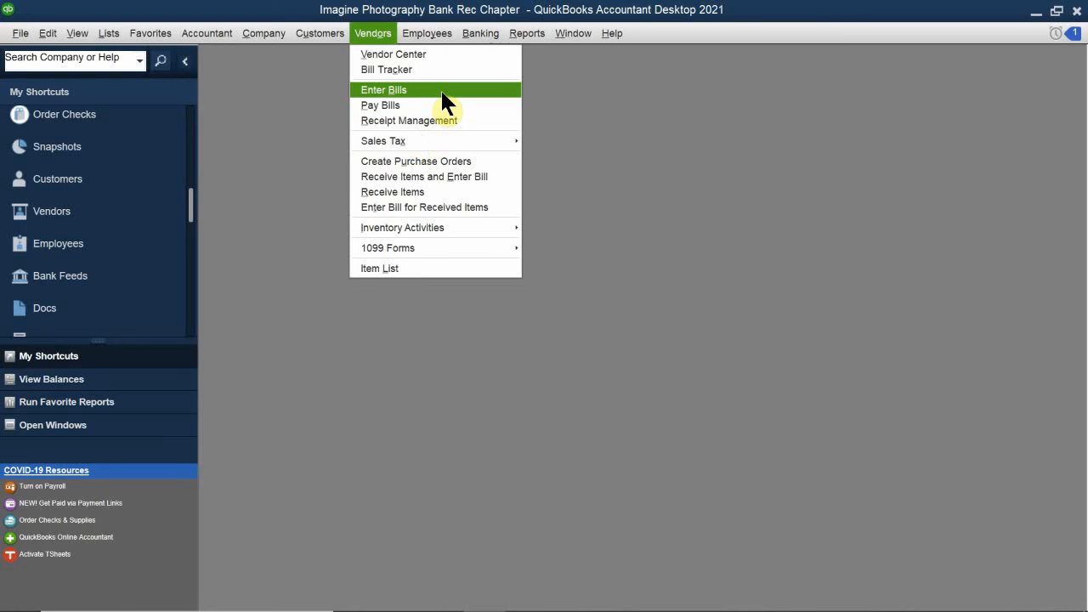
pyautogui.moveTo(447, 34)
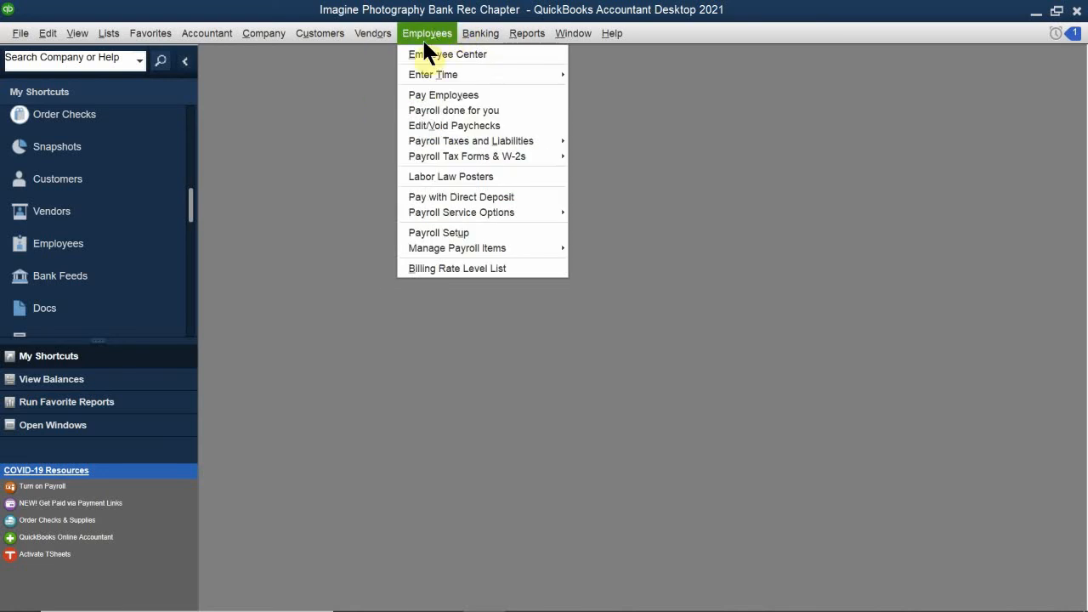
pyautogui.moveTo(453, 248)
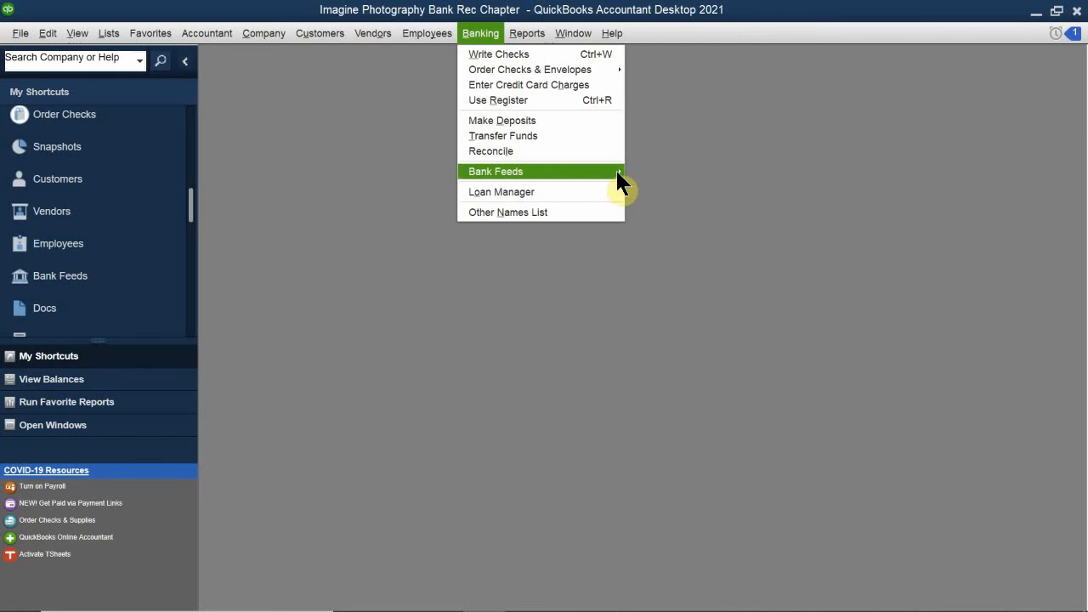
pyautogui.moveTo(617, 175)
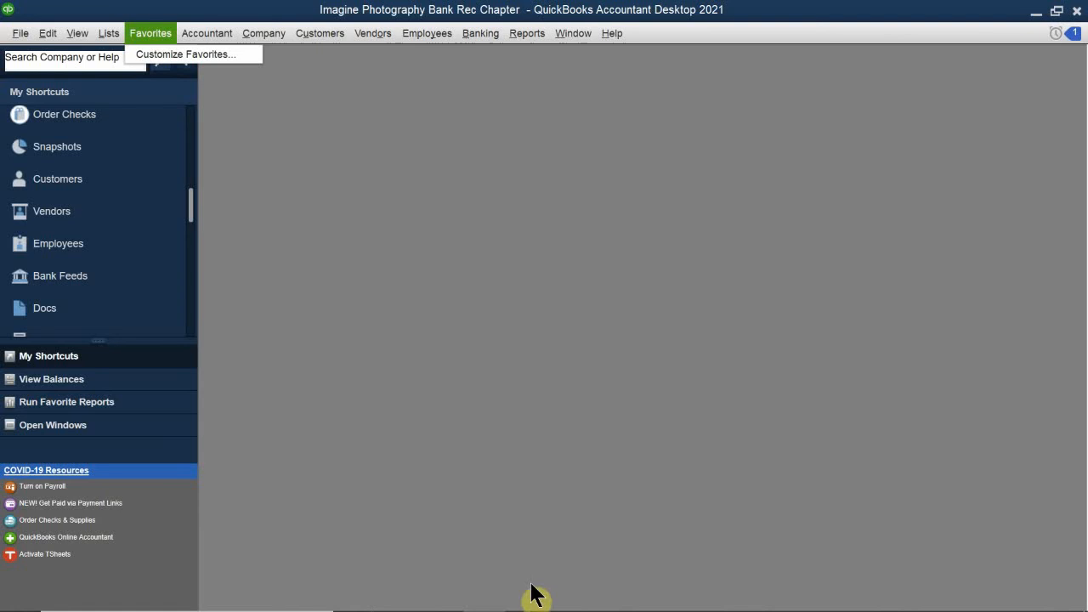
# - Switch to QB 2021 CH 5.pdf in Acrobat Reader and review the Express Mode figure 5-8 and the Sending Online Payments section
pyautogui.moveTo(531, 600)
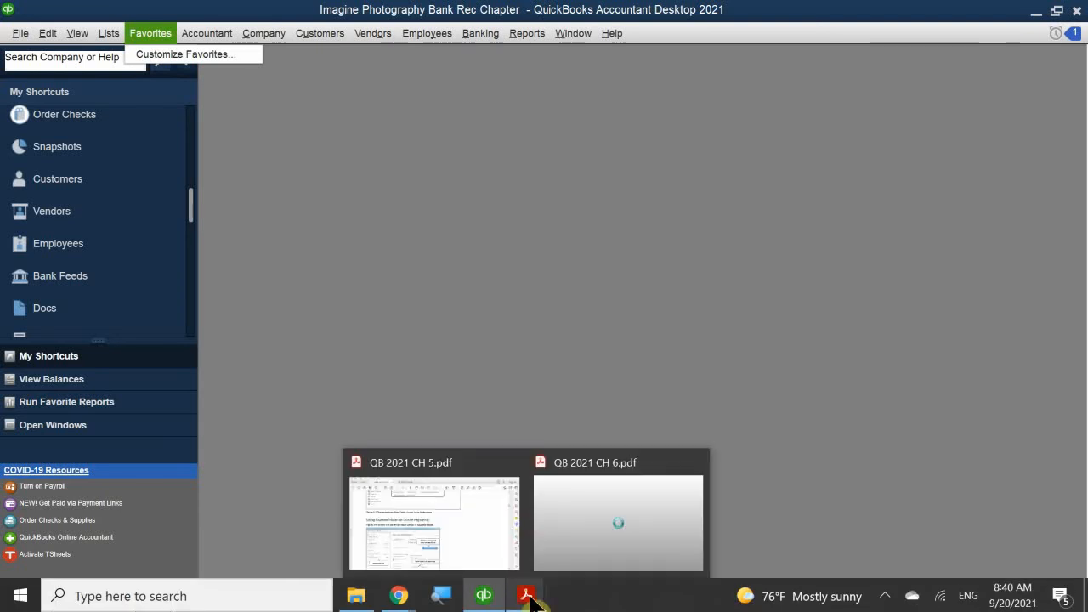
pyautogui.click(553, 558)
pyautogui.scroll(-5, 505, 409)
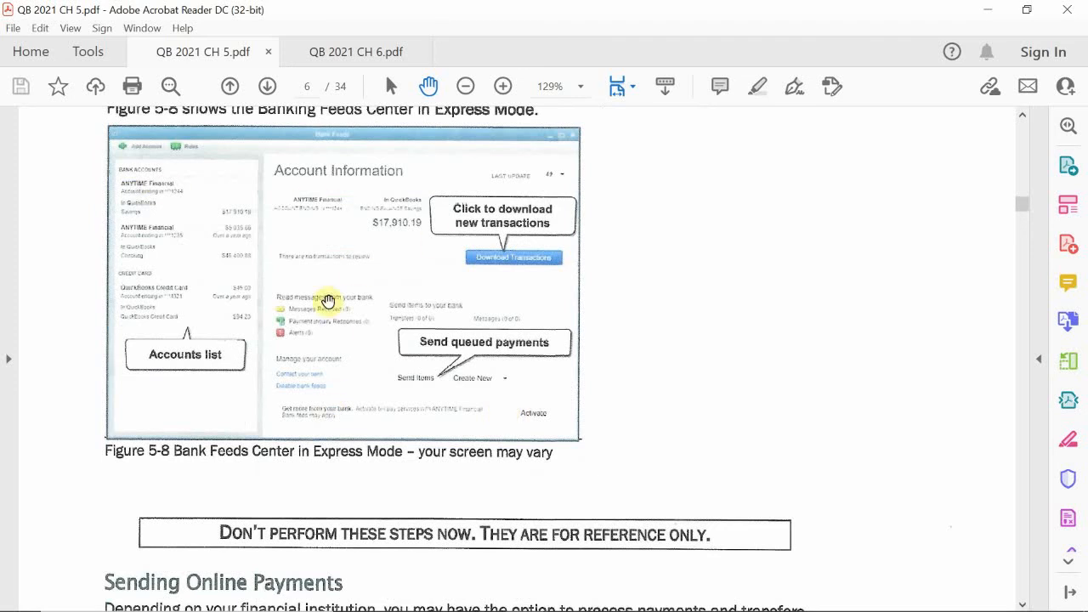
pyautogui.scroll(-8, 328, 300)
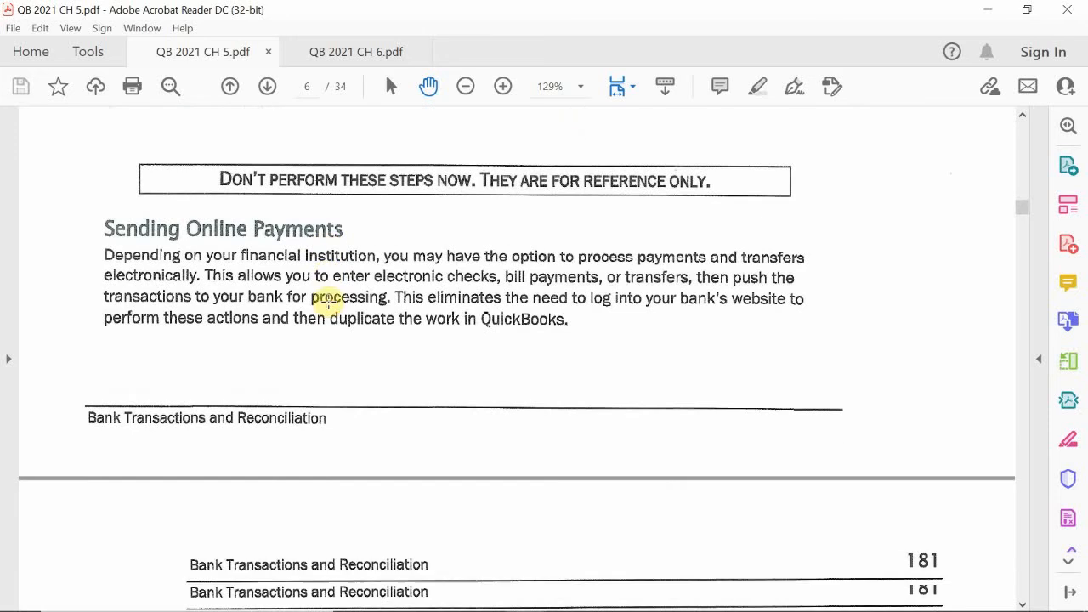
pyautogui.scroll(-4, 328, 300)
pyautogui.scroll(6, 328, 300)
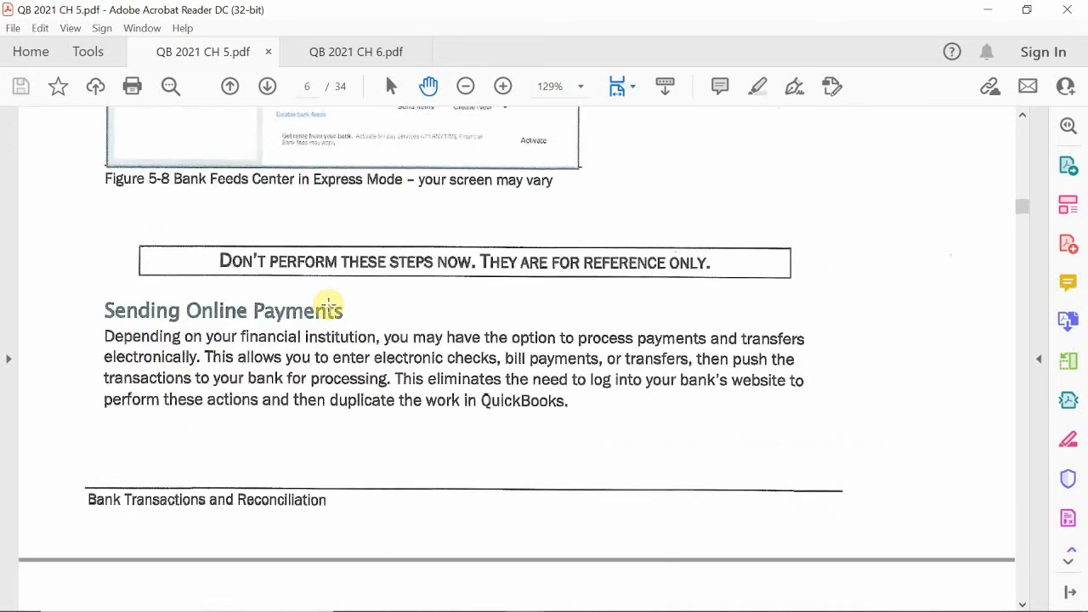
pyautogui.scroll(2, 328, 305)
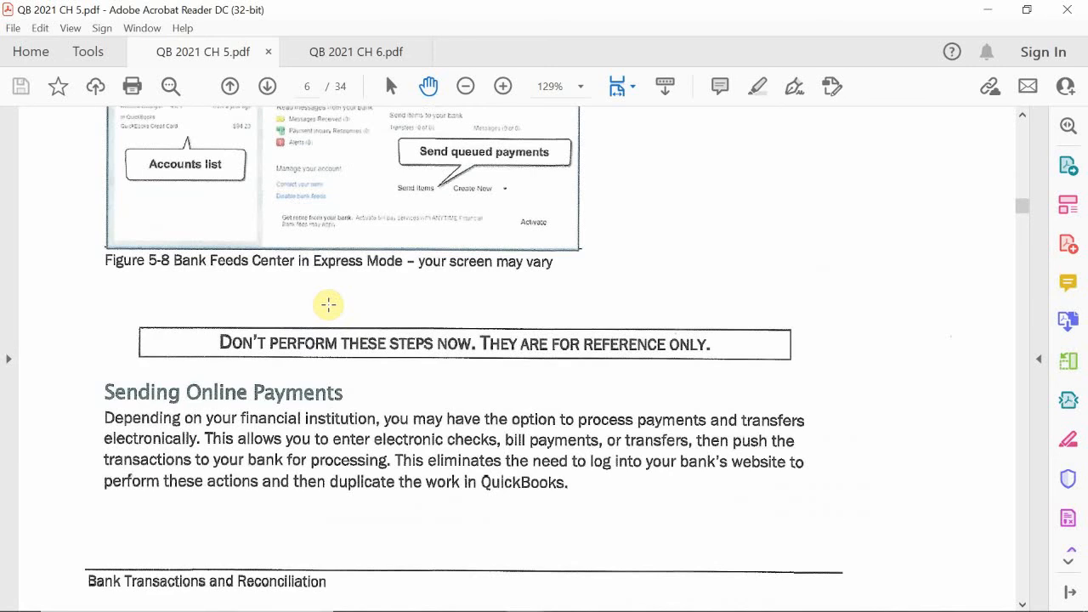
pyautogui.scroll(3, 328, 304)
pyautogui.scroll(2, 328, 305)
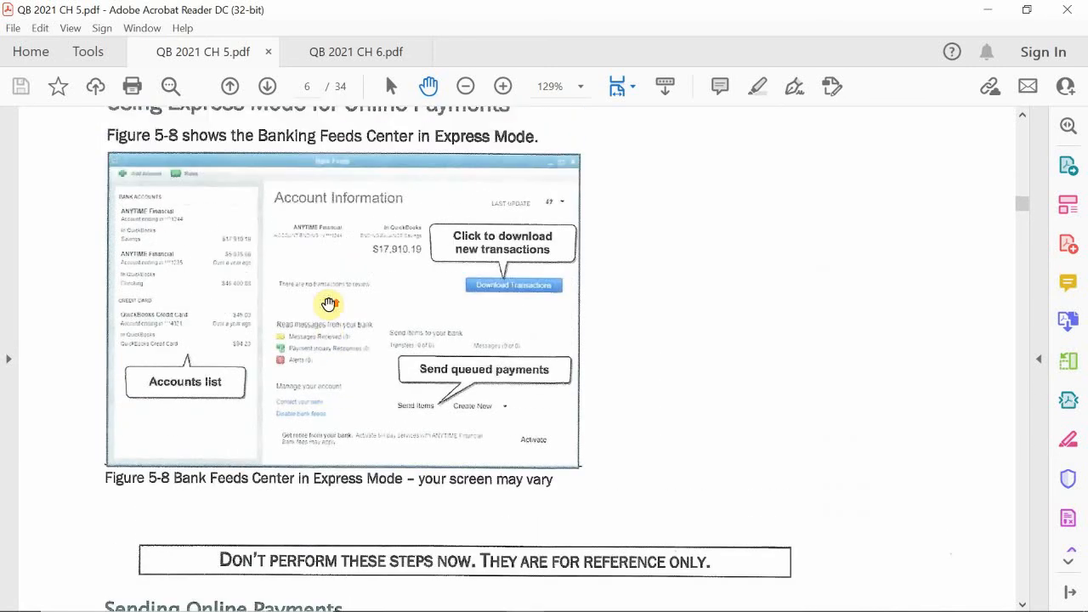
pyautogui.scroll(-3, 328, 304)
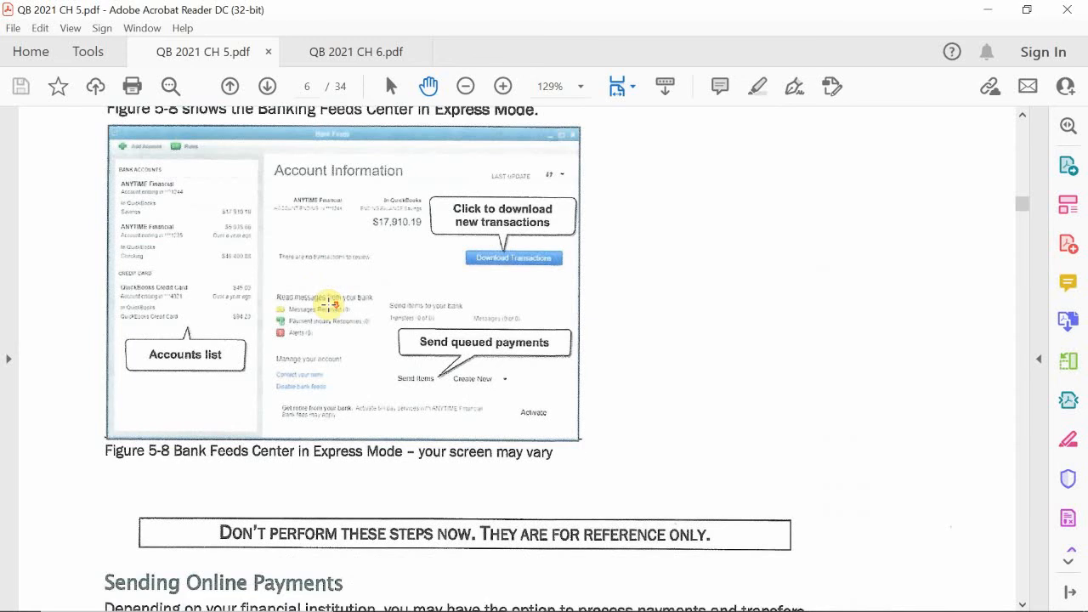
# - Review the online payment example in figure 5-9 and the Using the Bank Feed for Data Entry section, then return to figure 5-8
pyautogui.scroll(-15, 328, 304)
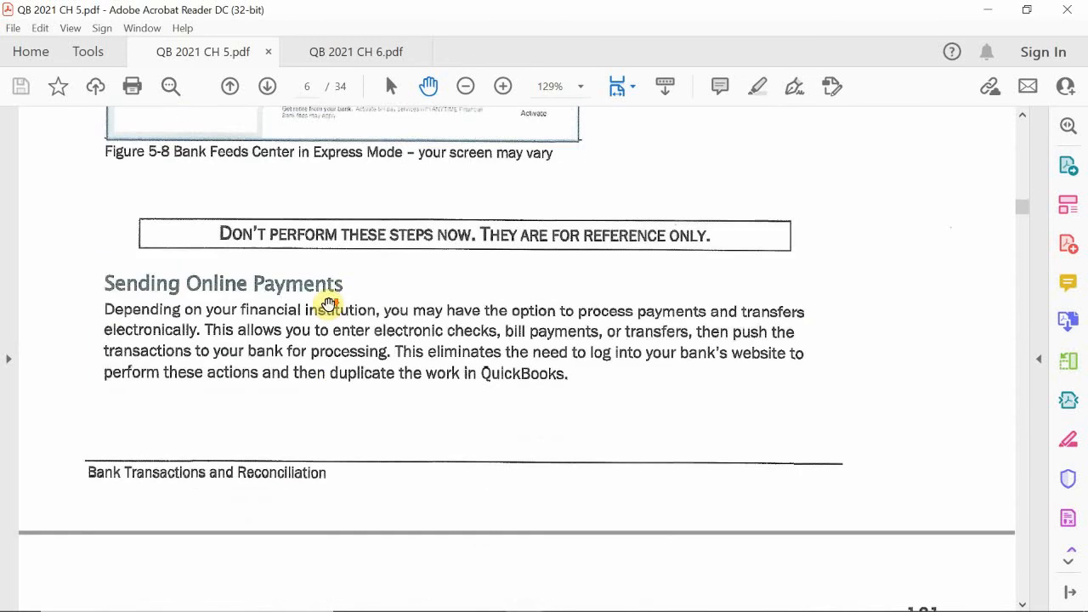
pyautogui.scroll(-8, 328, 306)
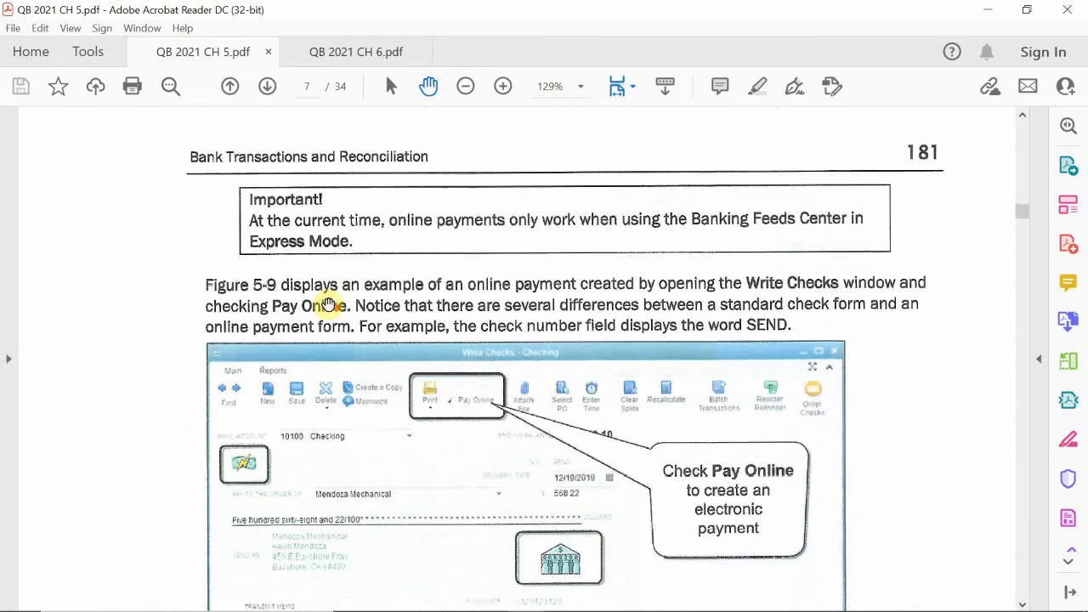
pyautogui.scroll(-9, 325, 315)
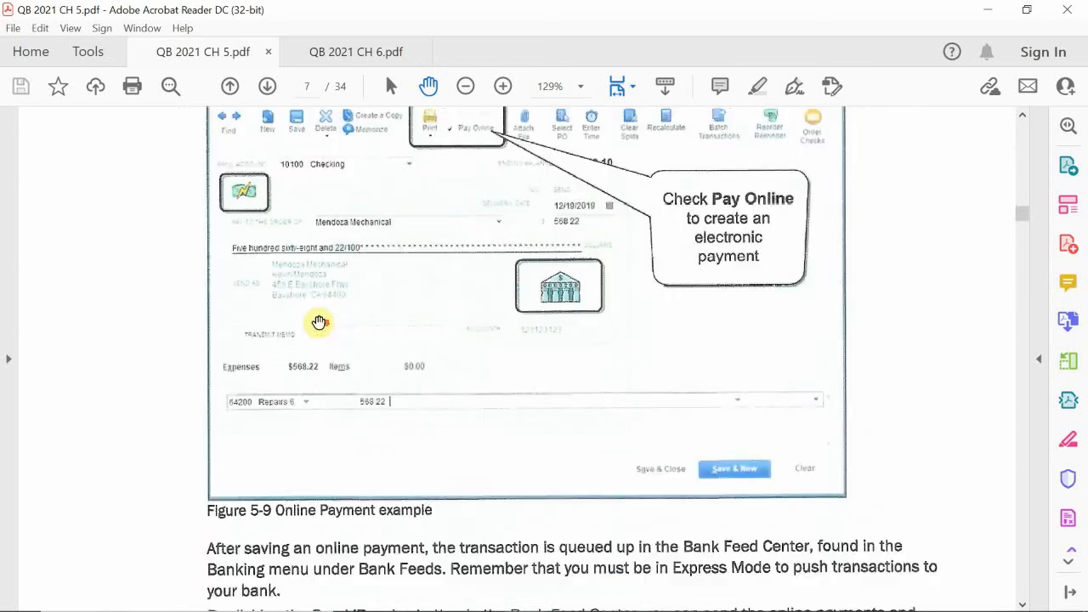
pyautogui.scroll(-16, 316, 331)
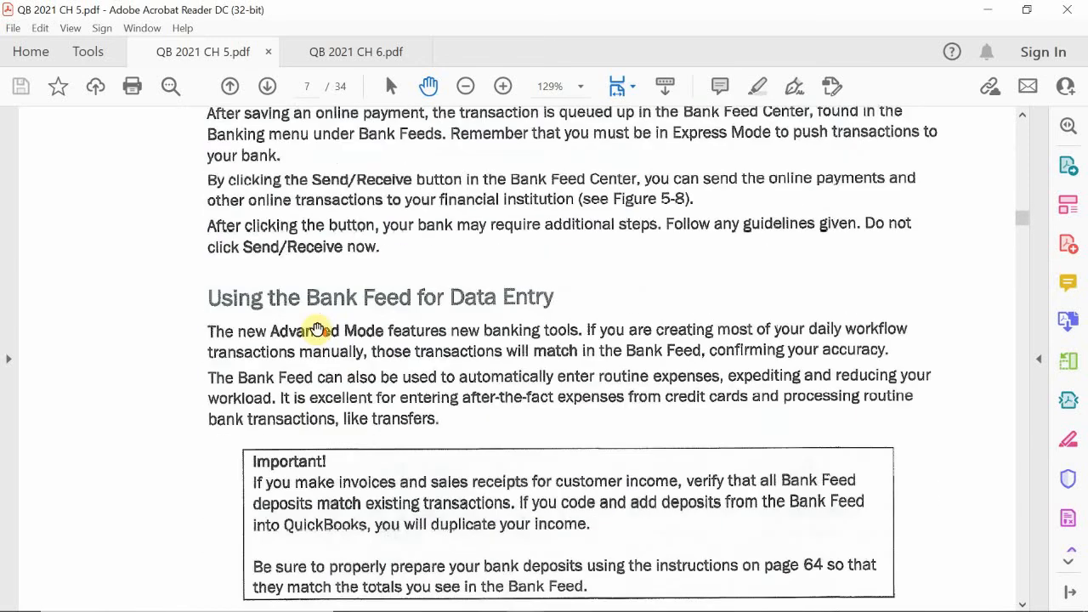
pyautogui.scroll(20, 316, 330)
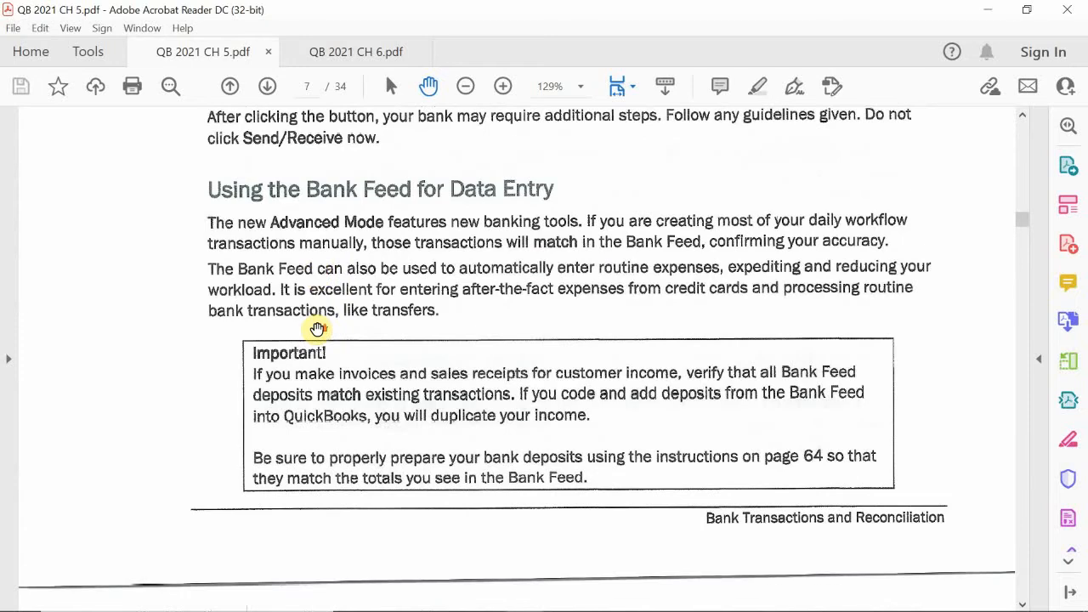
pyautogui.scroll(8, 317, 329)
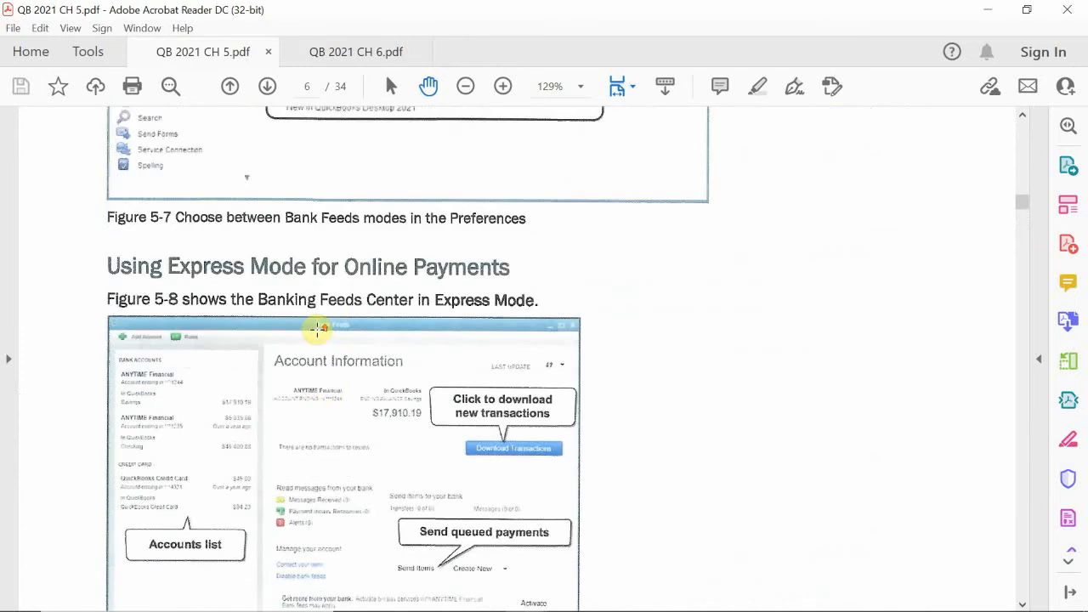
pyautogui.scroll(-3, 317, 329)
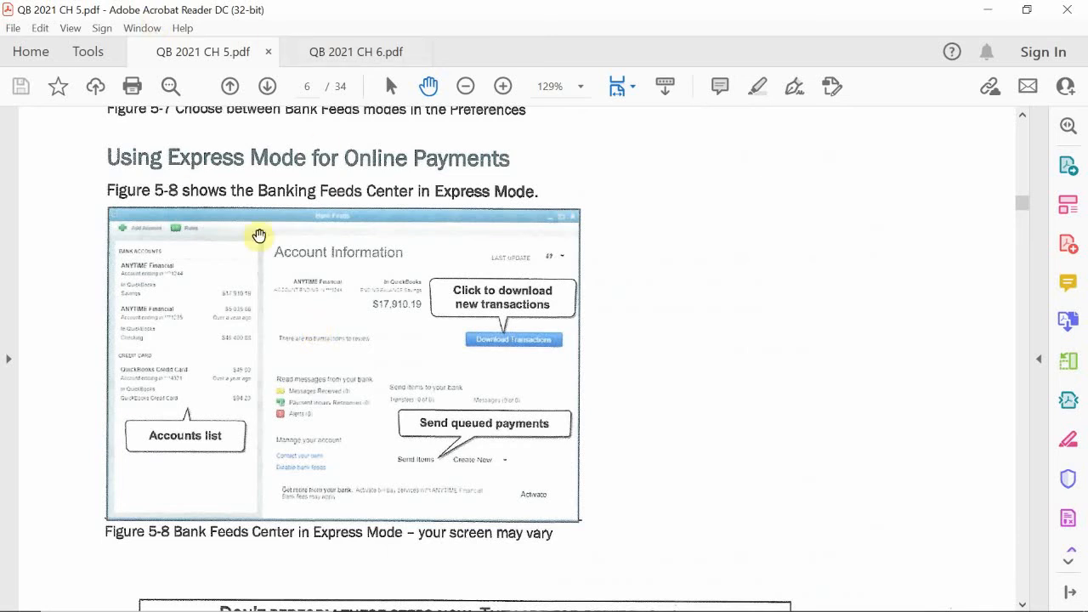
# - Review figure 5-7, the steps for toggling between Express and Advanced Modes, and the Opening the Sample File section
pyautogui.scroll(7, 289, 260)
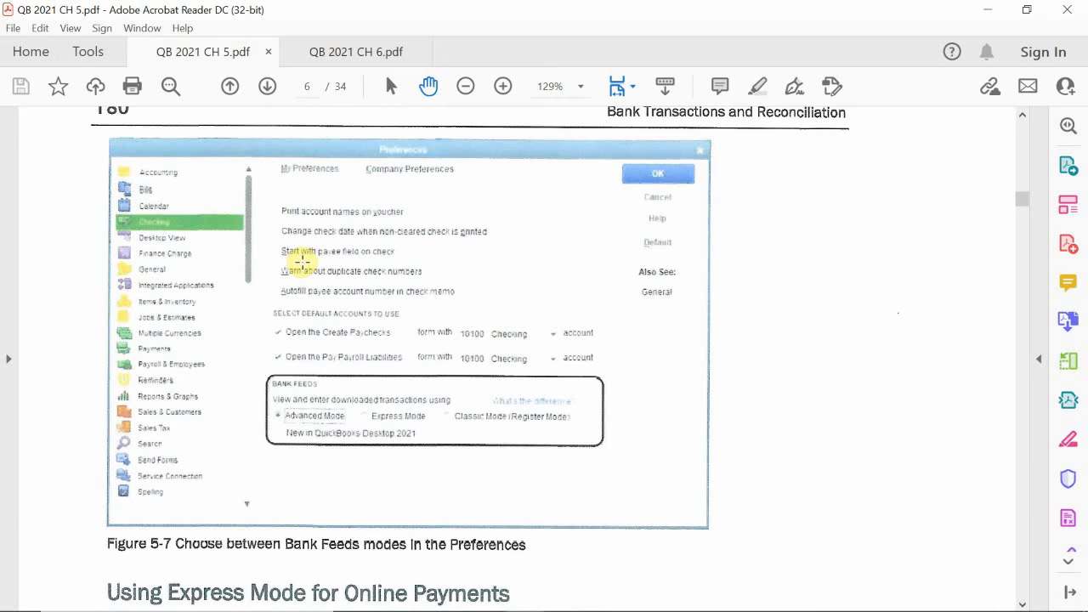
pyautogui.scroll(10, 301, 264)
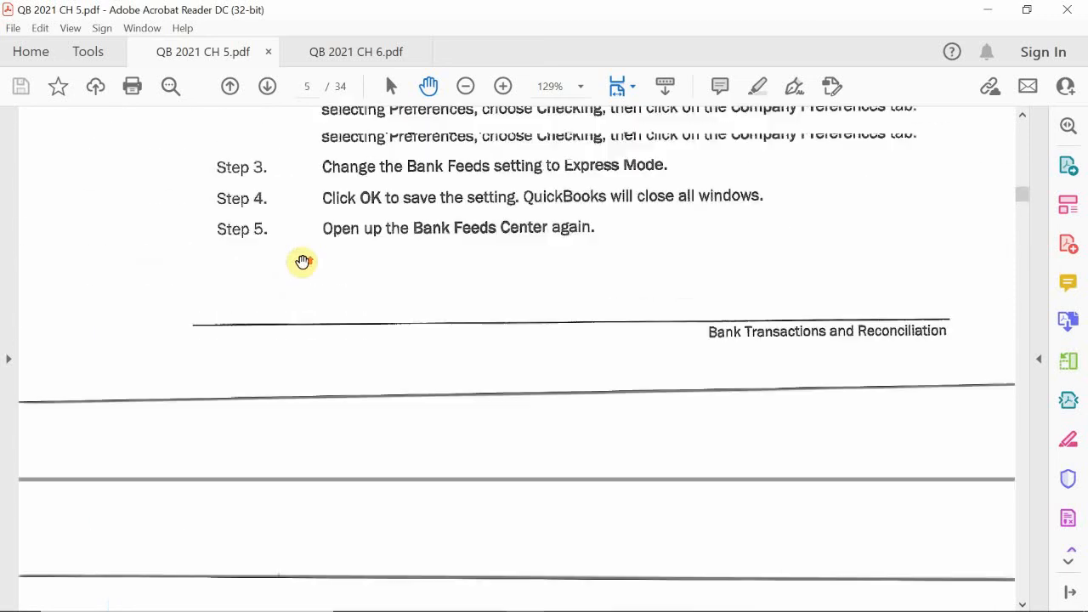
pyautogui.scroll(3, 302, 262)
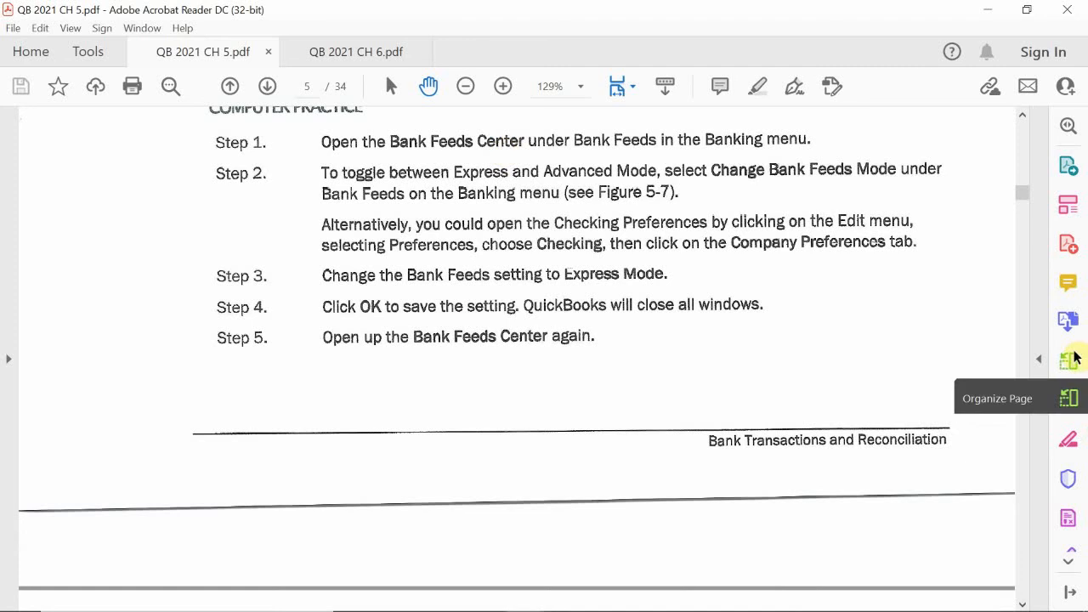
pyautogui.scroll(3, 724, 324)
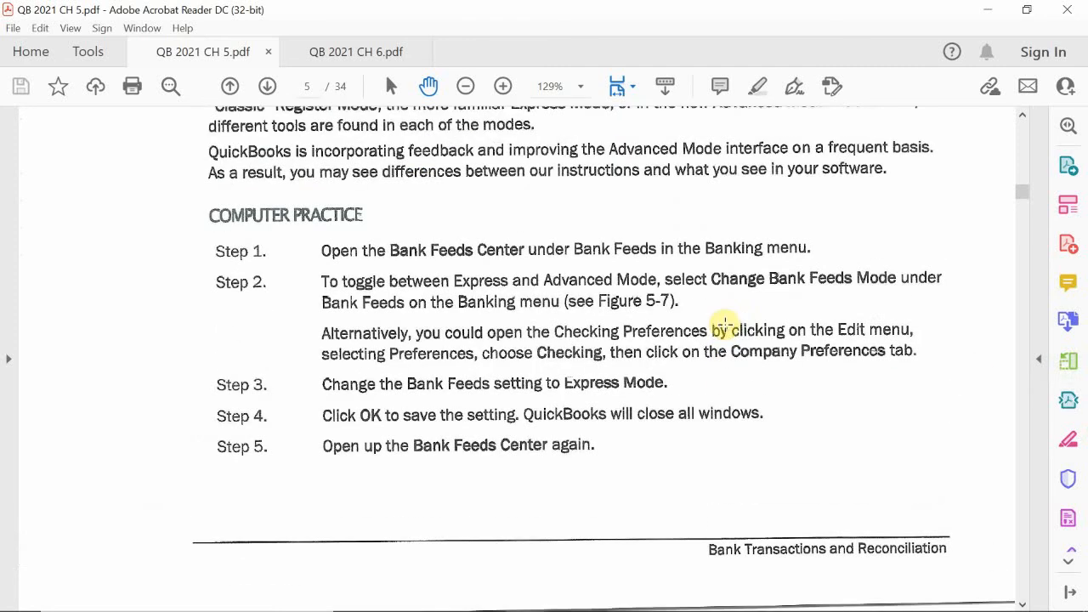
pyautogui.scroll(2, 724, 323)
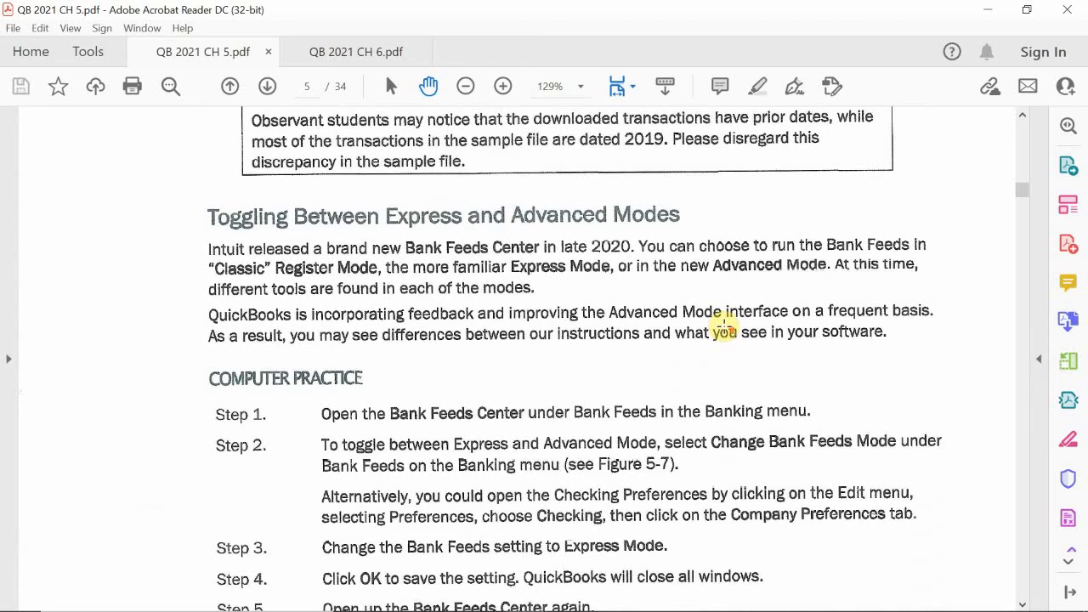
pyautogui.scroll(4, 724, 327)
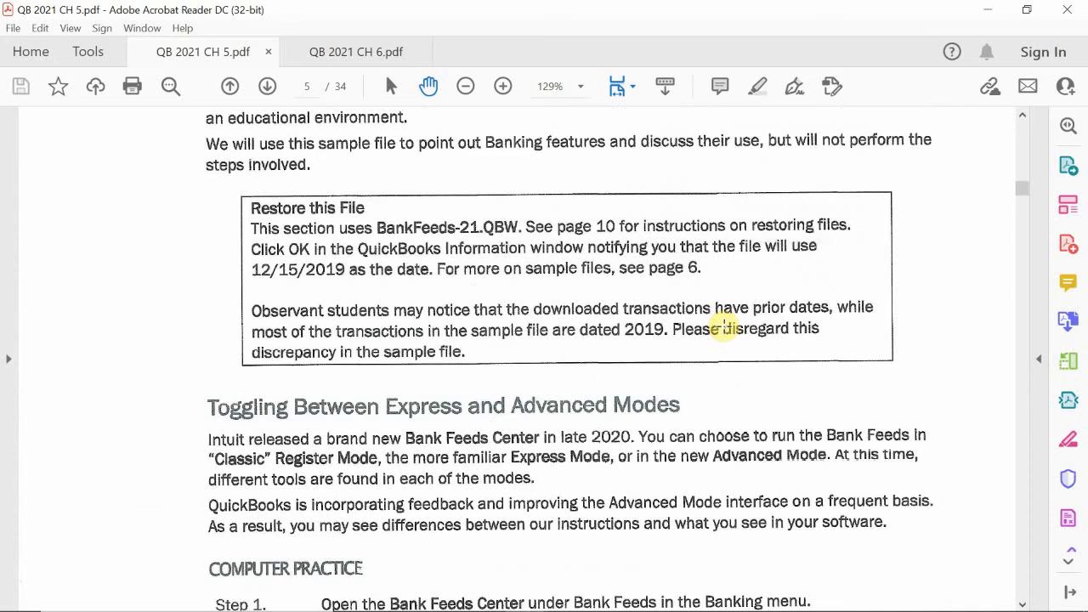
pyautogui.scroll(-2, 723, 327)
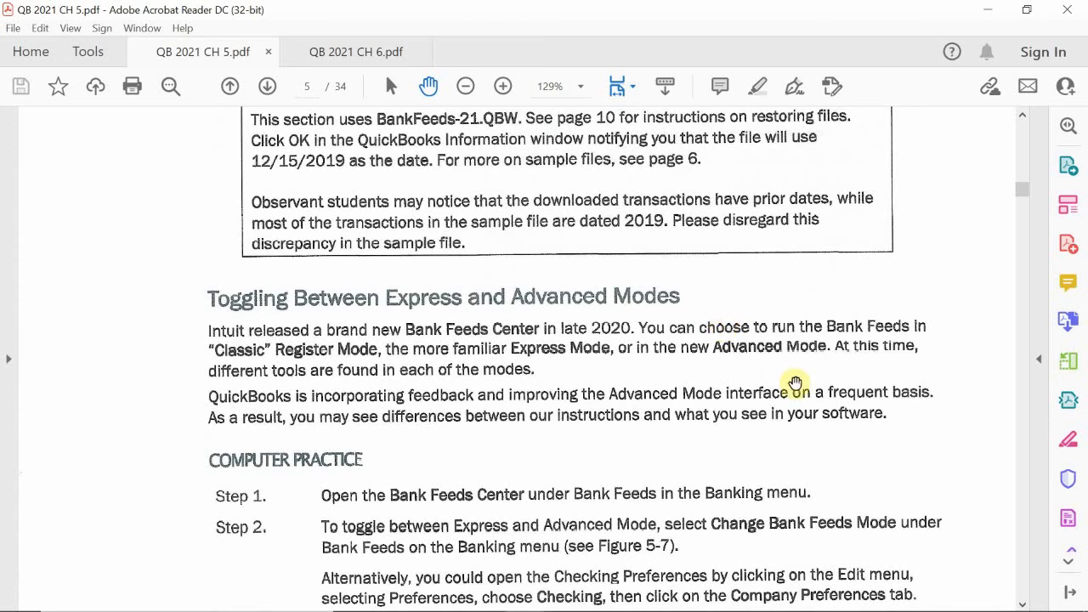
pyautogui.scroll(3, 807, 363)
pyautogui.scroll(3, 807, 363)
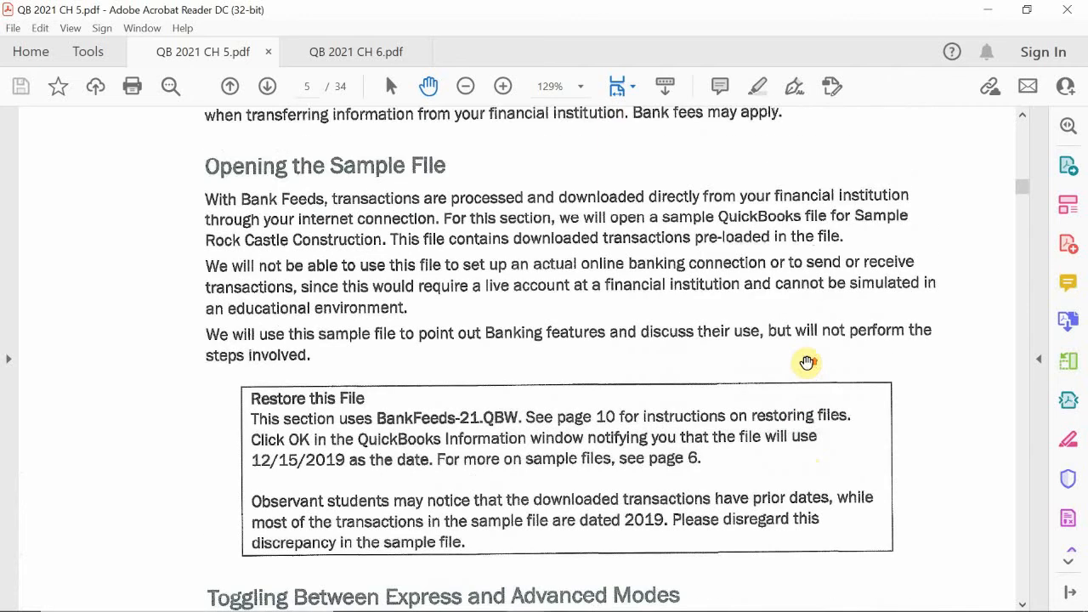
pyautogui.scroll(-4, 805, 363)
pyautogui.scroll(-4, 804, 363)
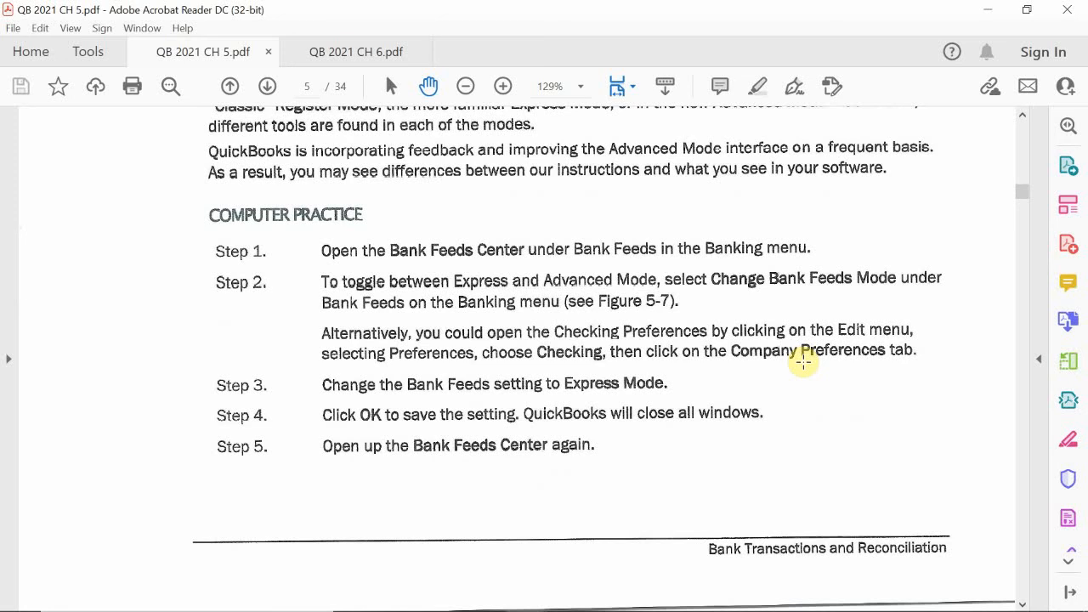
# - Read on from the Bank Feeds mode preferences to the note about online payments in Express Mode on page 181
pyautogui.scroll(-10, 955, 359)
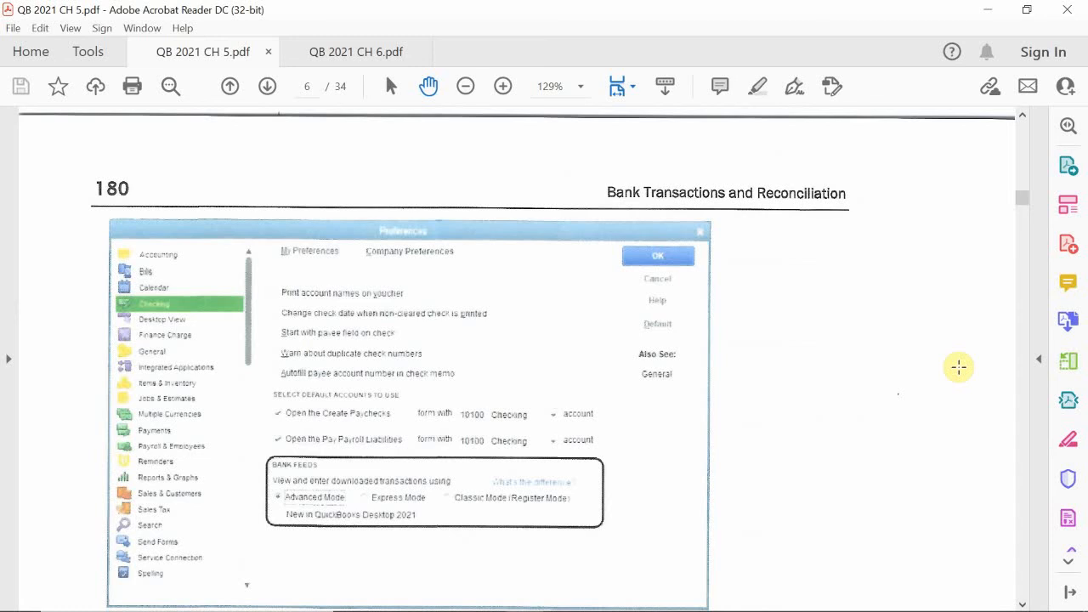
pyautogui.scroll(-3, 986, 359)
pyautogui.scroll(-3, 1012, 366)
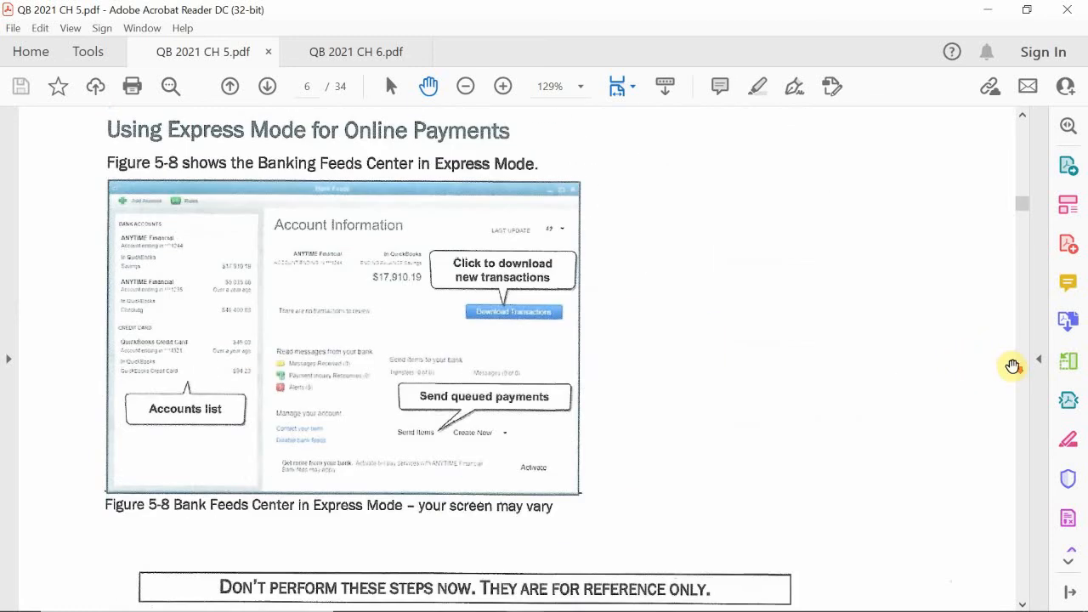
pyautogui.scroll(-1, 1013, 365)
pyautogui.scroll(-10, 1013, 365)
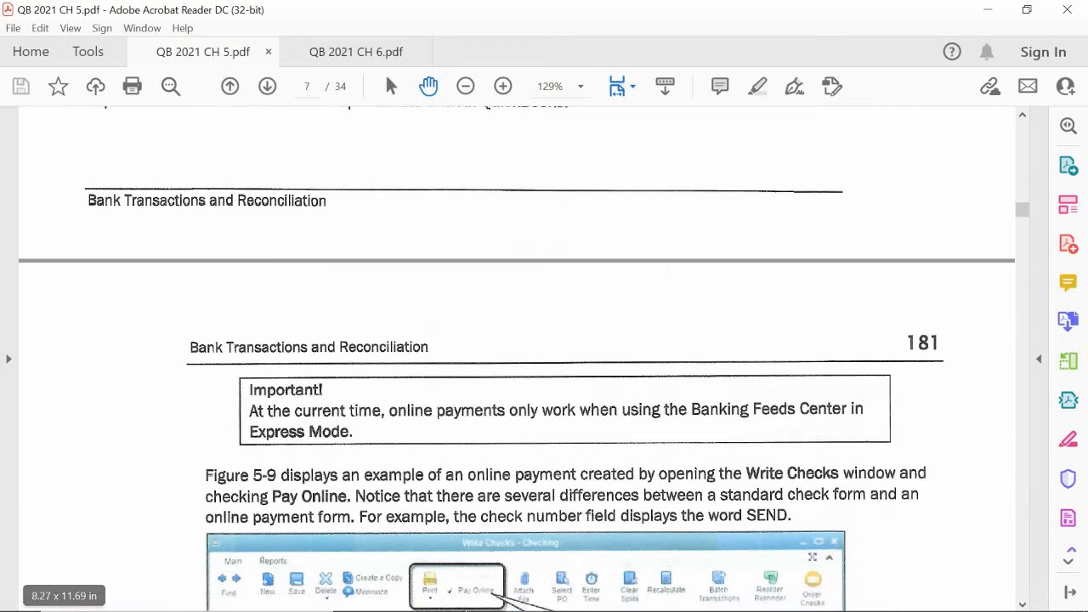
# - Switch to QuickBooks, open Bank Feeds and agree to set up online accounts
pyautogui.click(491, 597)
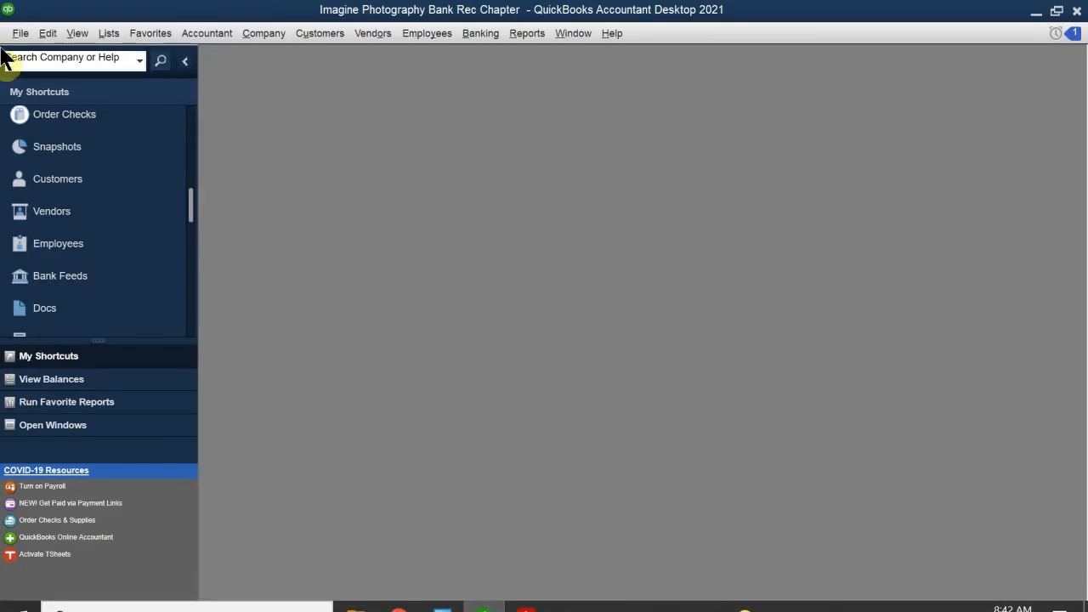
pyautogui.scroll(-1, 97, 285)
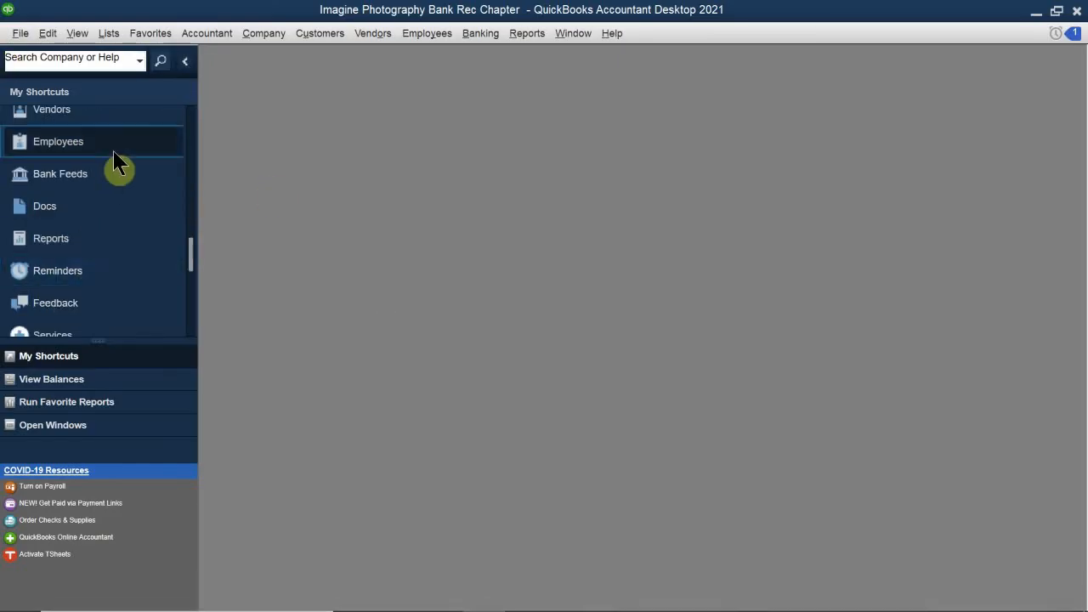
pyautogui.click(97, 177)
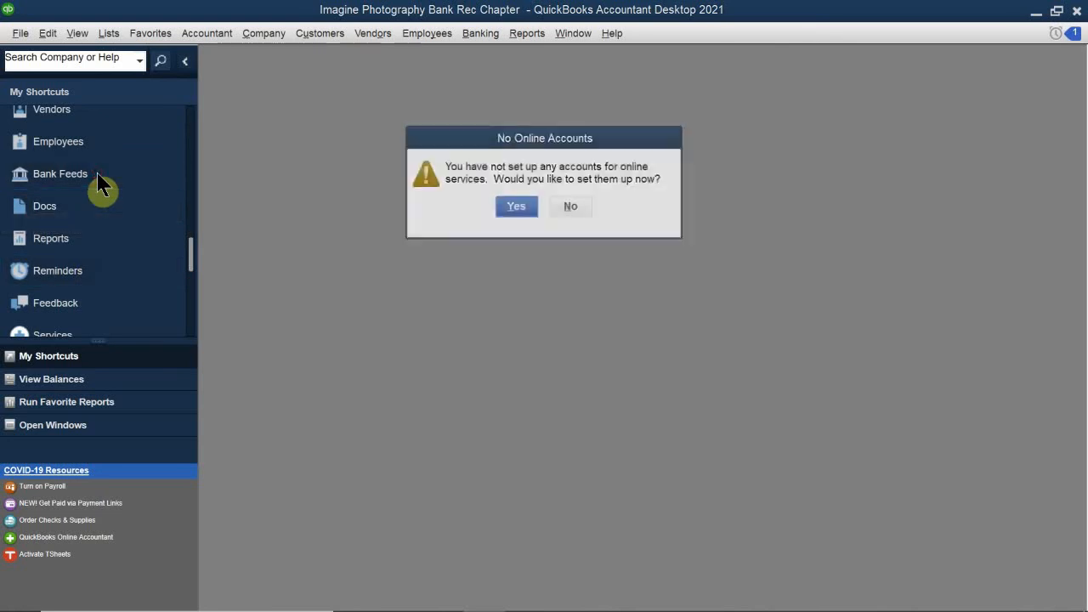
pyautogui.click(508, 209)
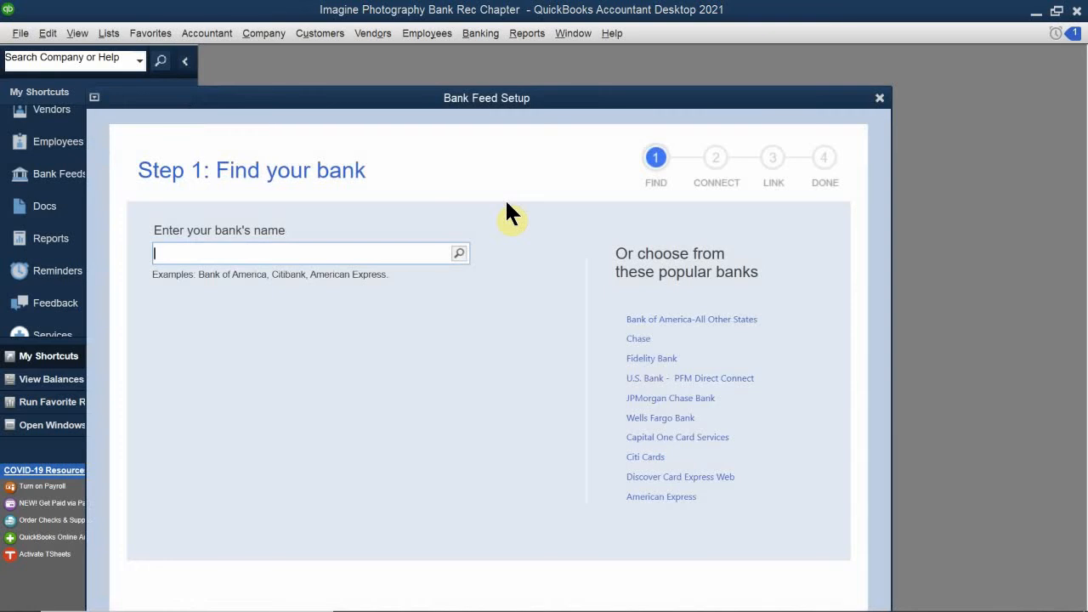
# - Reposition the Bank Feed Setup window within the workspace, leaving the main menu bar uncovered
pyautogui.click(534, 98)
pyautogui.moveTo(536, 100); pyautogui.dragTo(337, 61)
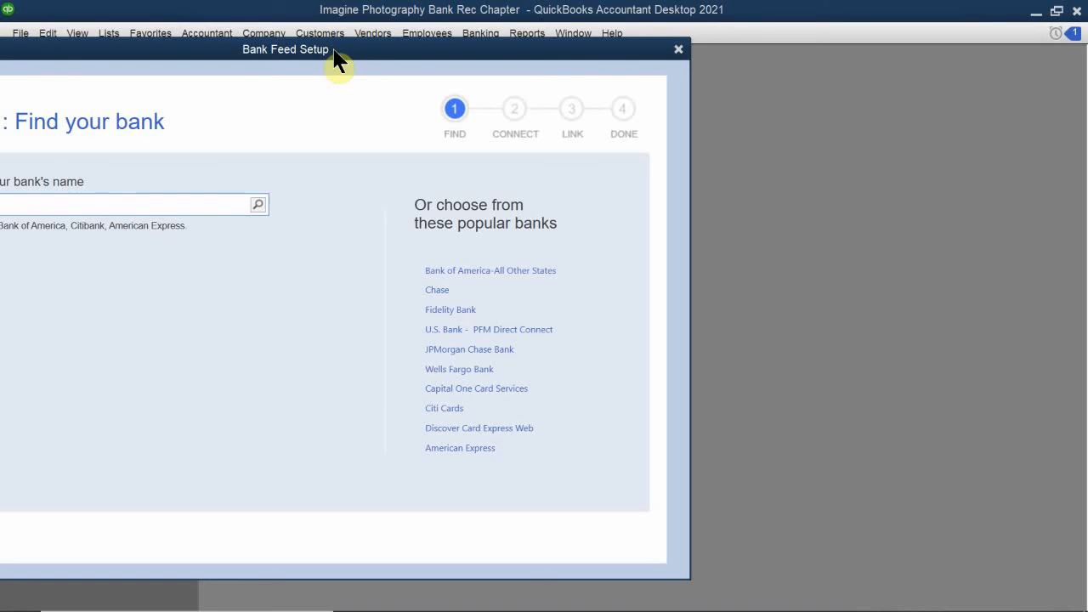
pyautogui.moveTo(337, 61); pyautogui.dragTo(334, 151)
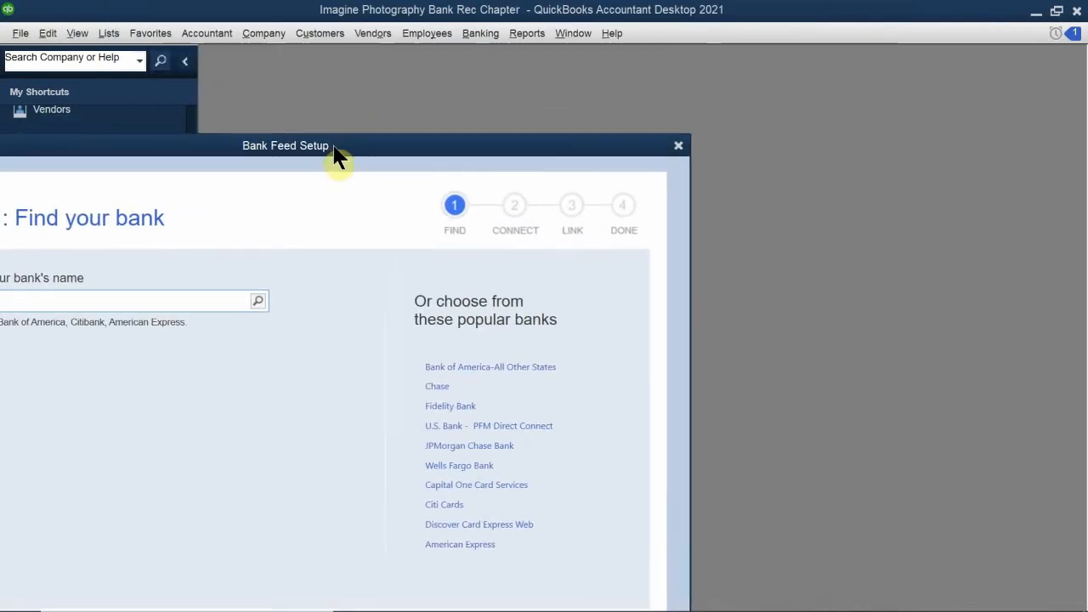
# - Close the Bank Feed Setup window and switch to QB 2021 CH 5.pdf in Acrobat Reader
pyautogui.click(679, 146)
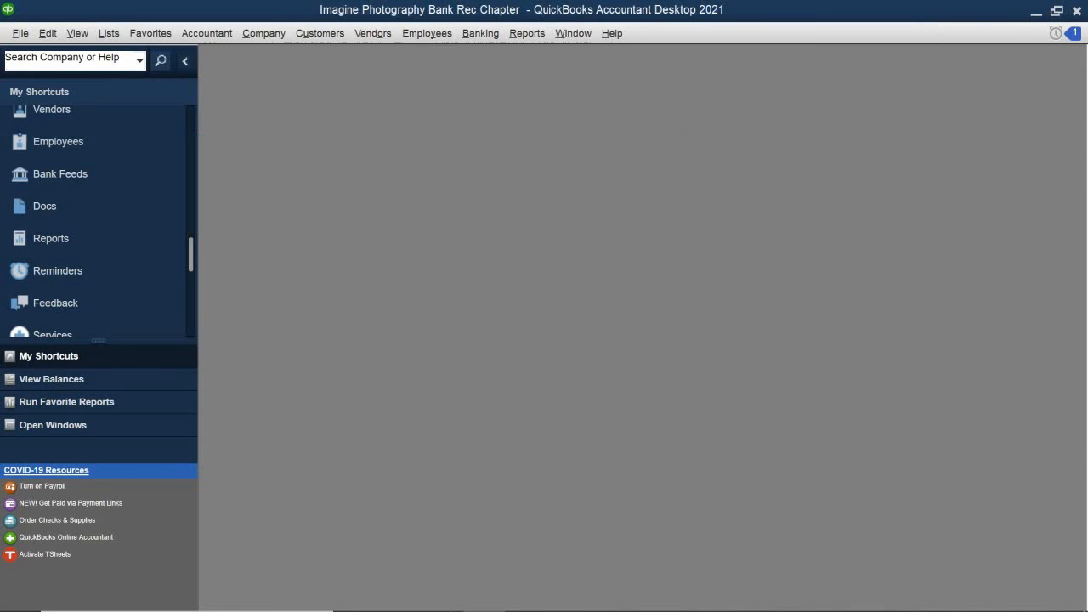
pyautogui.moveTo(413, 595)
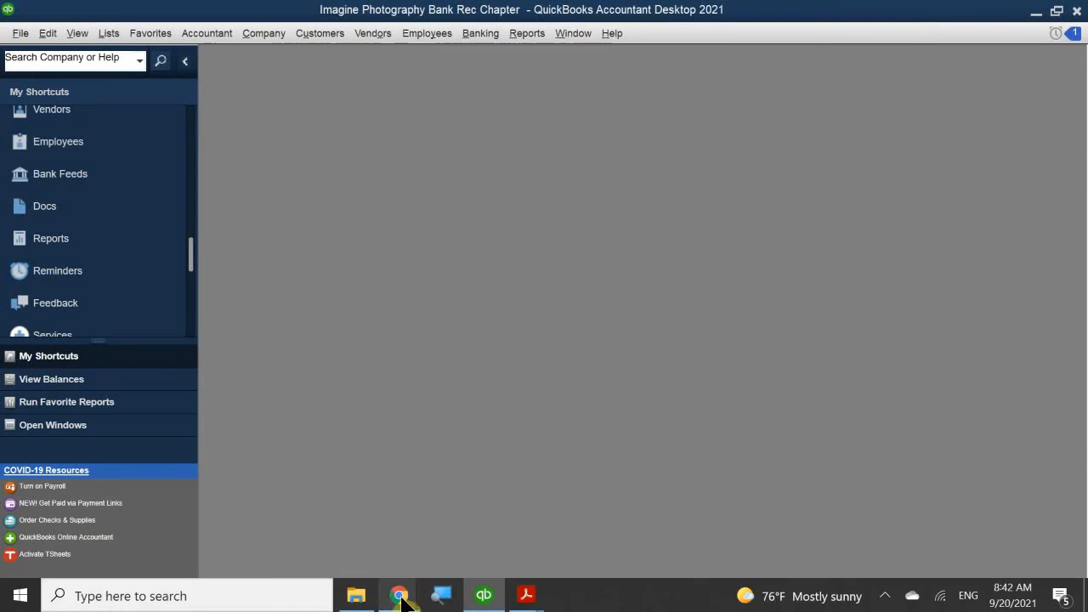
pyautogui.moveTo(491, 602)
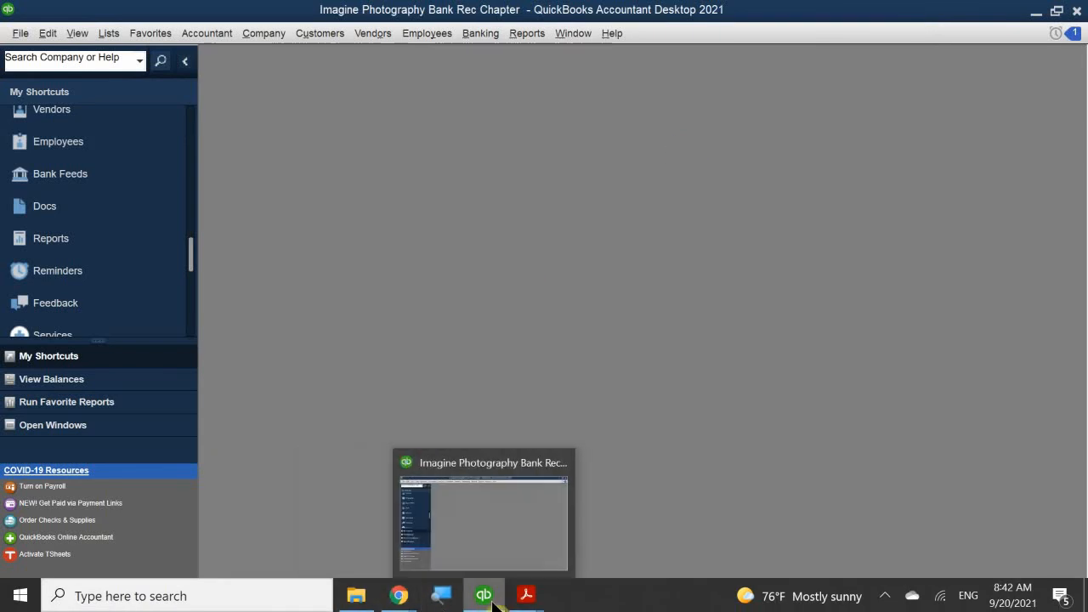
pyautogui.moveTo(523, 595)
pyautogui.click(505, 551)
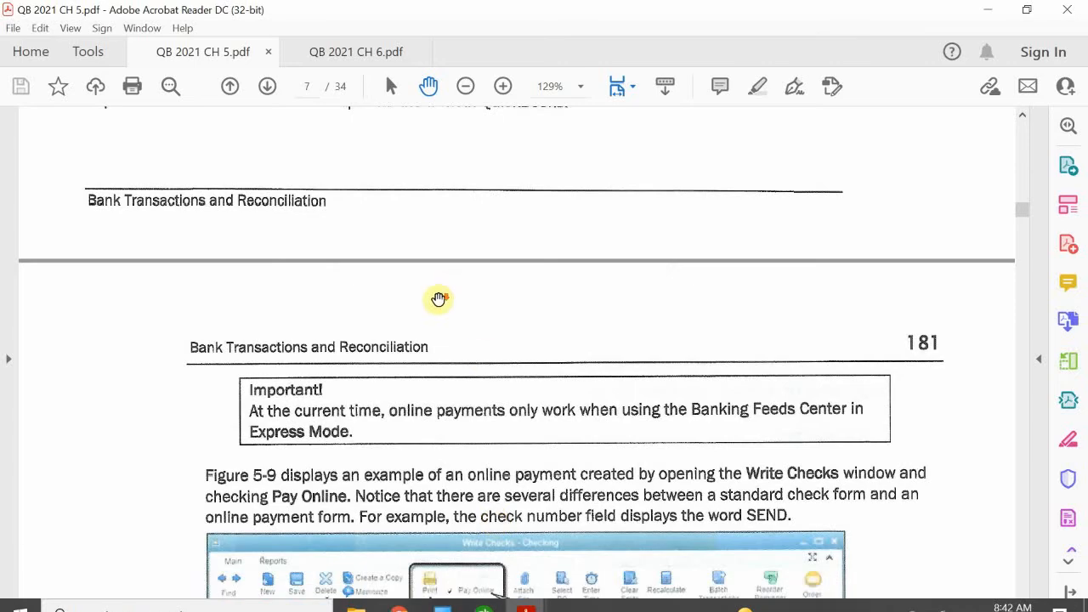
# - Review the online payment example in figure 5-9 and the Using the Bank Feed for Data Entry section on page 181
pyautogui.scroll(-5, 439, 298)
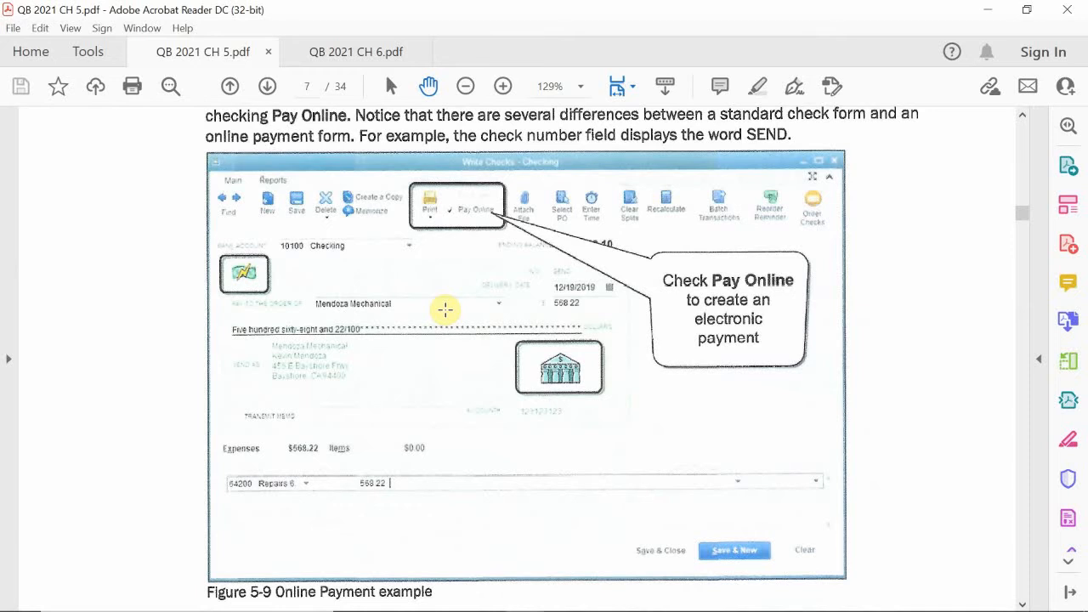
pyautogui.scroll(-4, 445, 310)
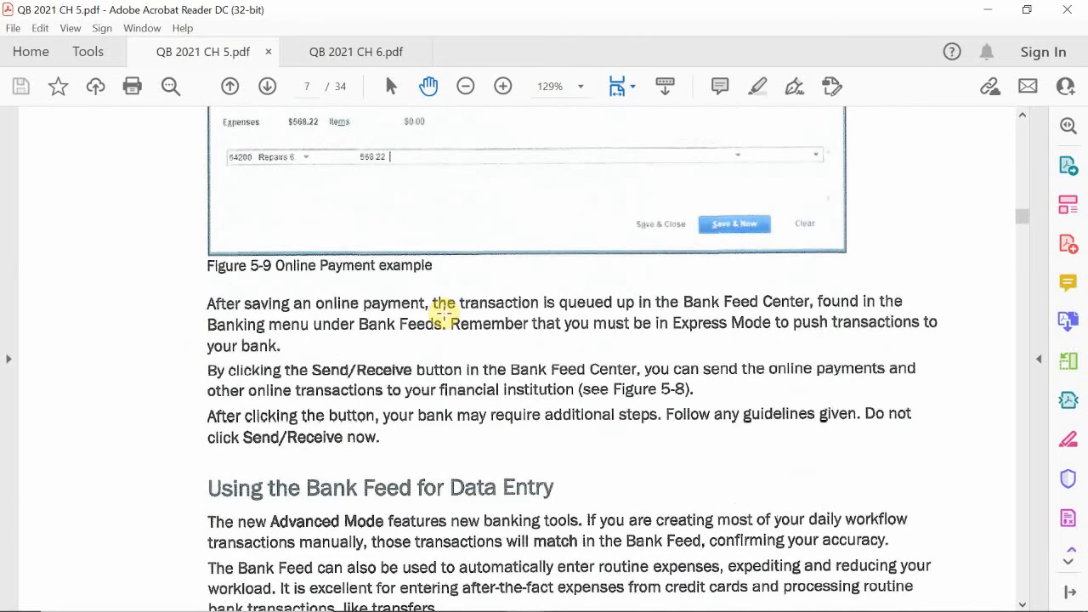
pyautogui.scroll(-2, 445, 313)
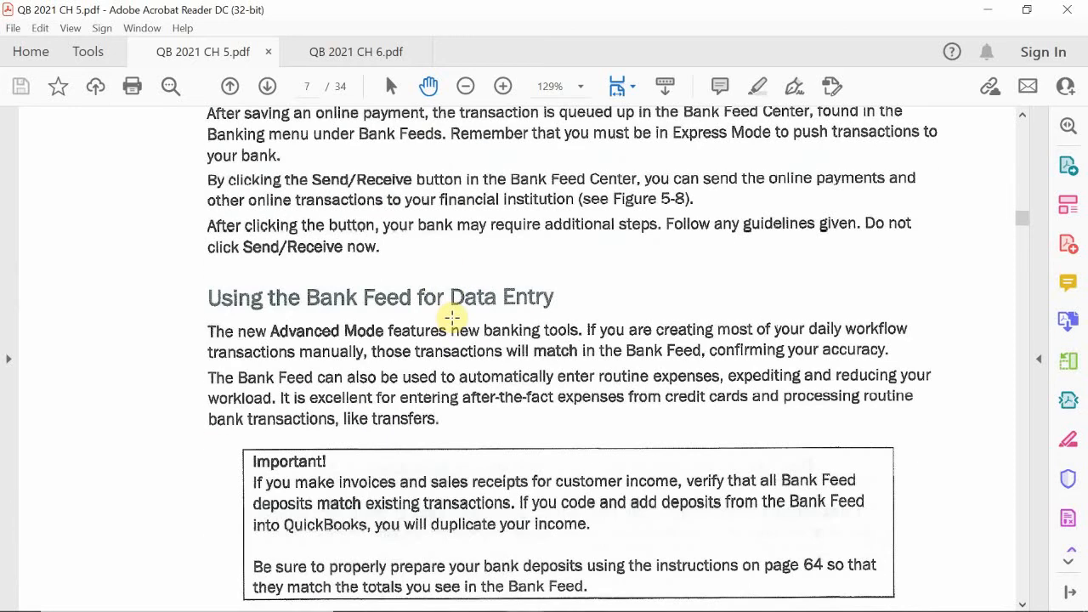
pyautogui.scroll(-2, 452, 318)
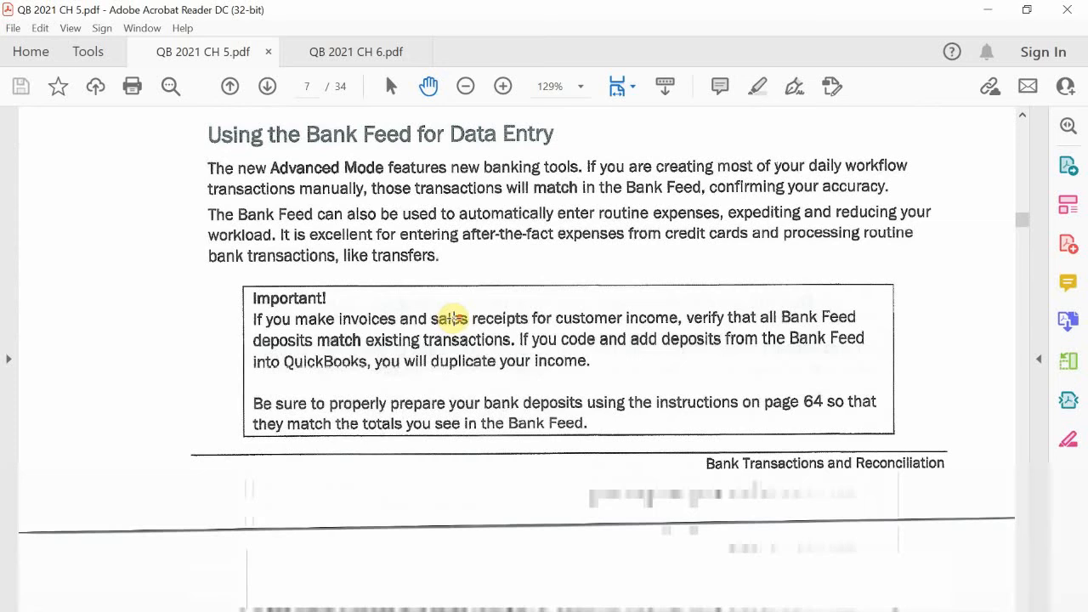
pyautogui.scroll(-1, 454, 319)
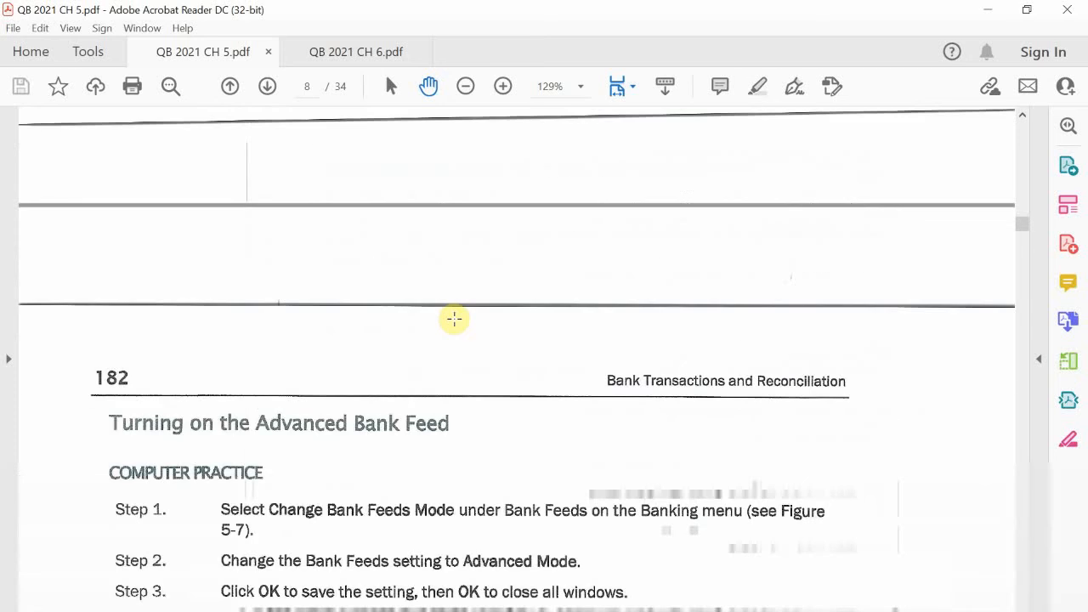
# - Review the steps for turning on the Advanced Bank Feed, figure 5-10 and the features of the new interface
pyautogui.scroll(-4, 454, 319)
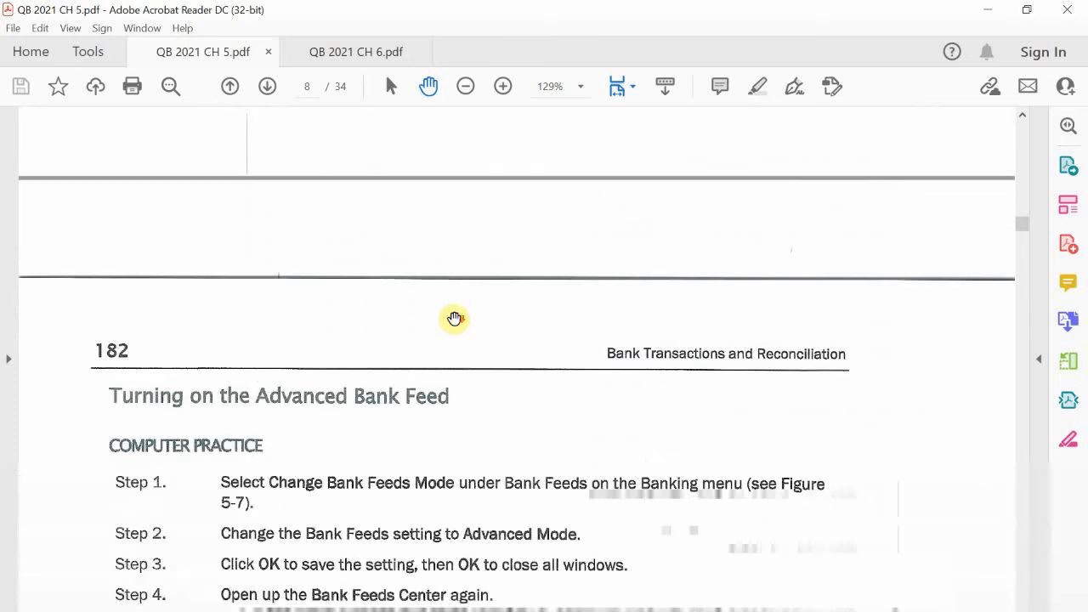
pyautogui.scroll(-1, 455, 320)
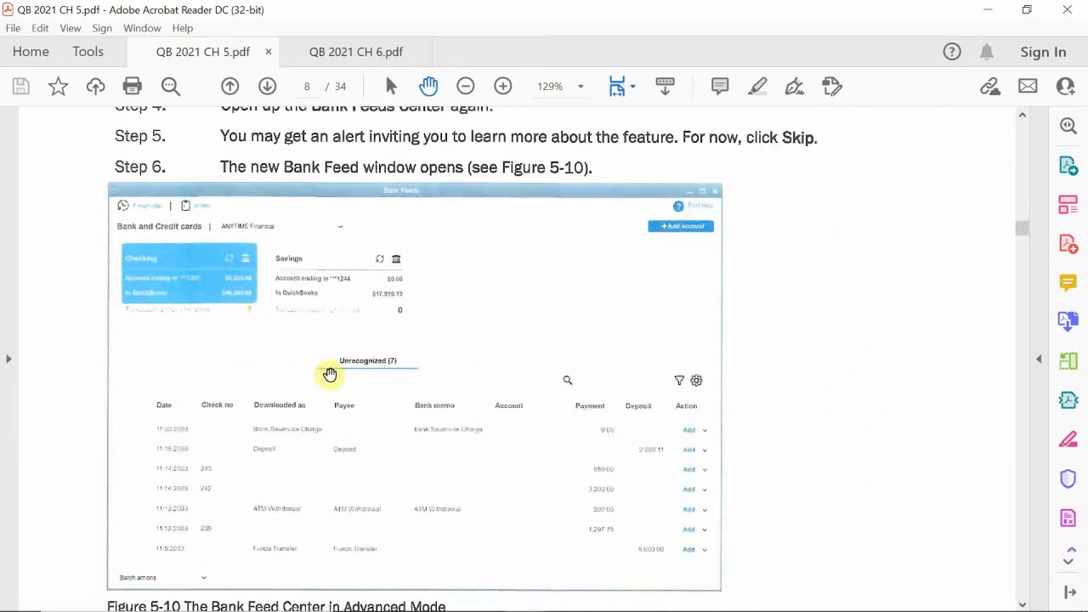
pyautogui.scroll(-2, 396, 383)
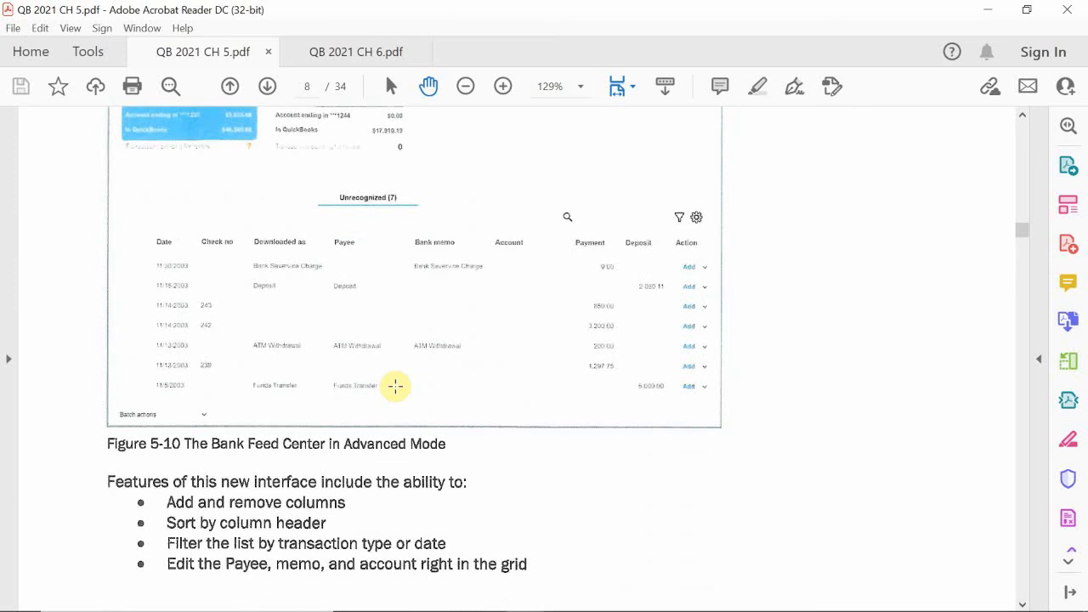
pyautogui.scroll(-5, 396, 386)
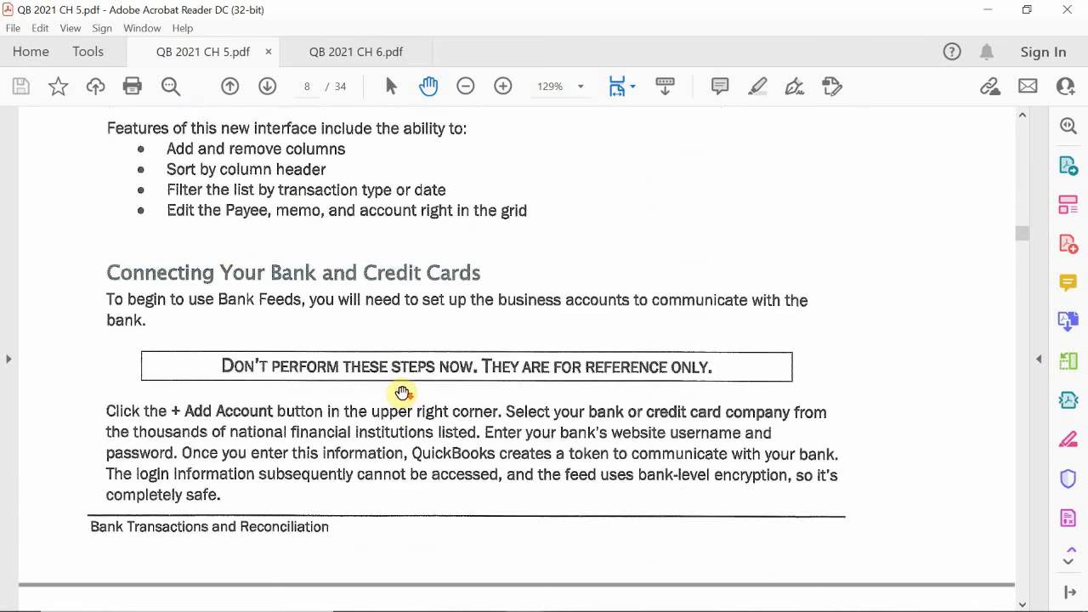
# - Read through connecting bank and credit card accounts, figures 5-11 and 5-12, and the Processing Downloaded Transactions section
pyautogui.scroll(-6, 401, 390)
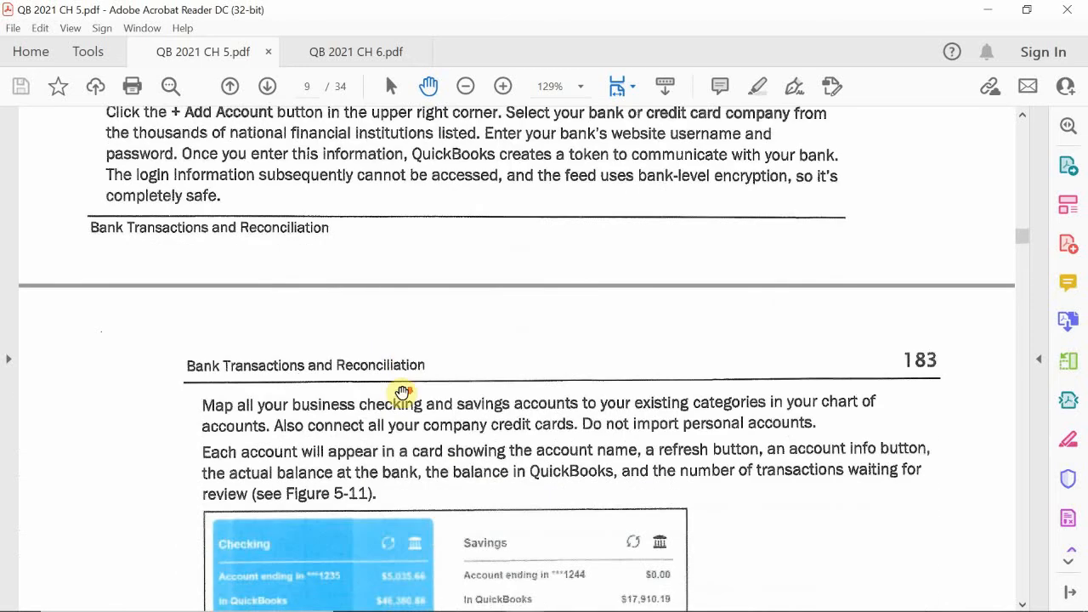
pyautogui.scroll(-1, 402, 392)
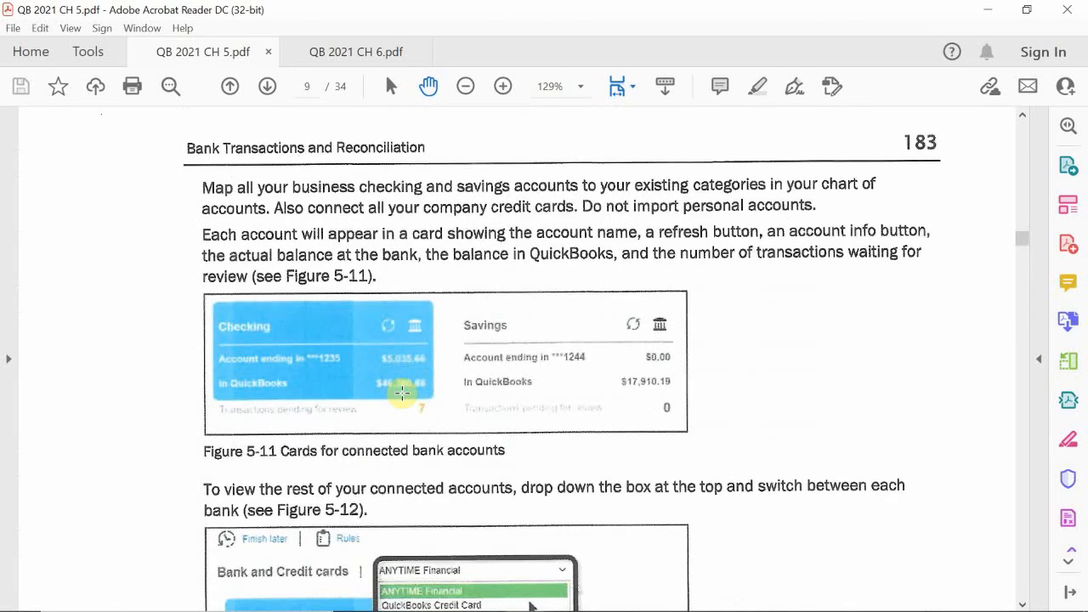
pyautogui.scroll(-4, 402, 392)
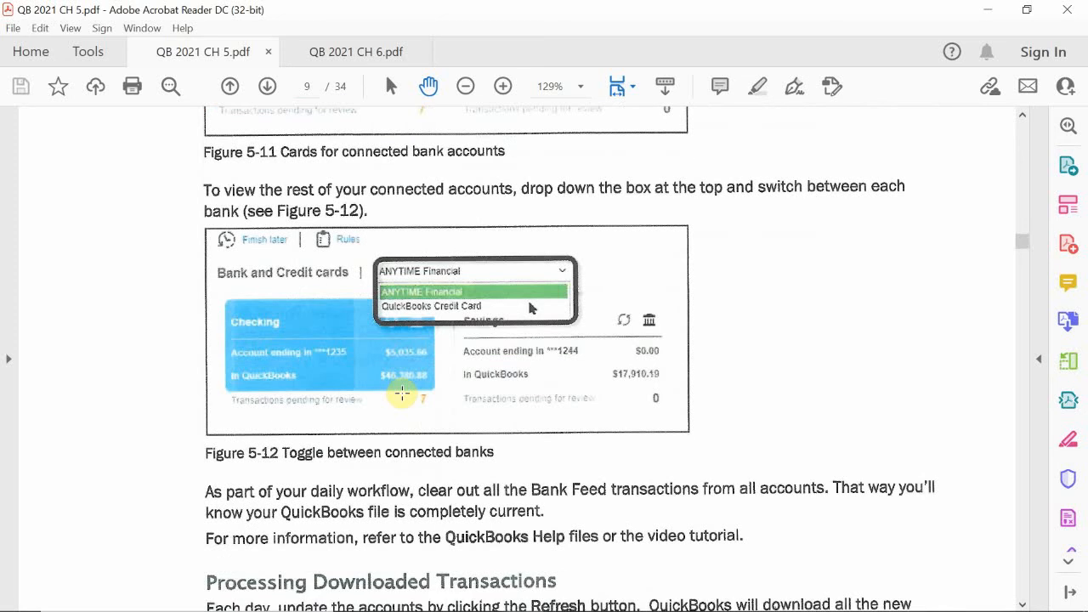
pyautogui.scroll(-5, 402, 392)
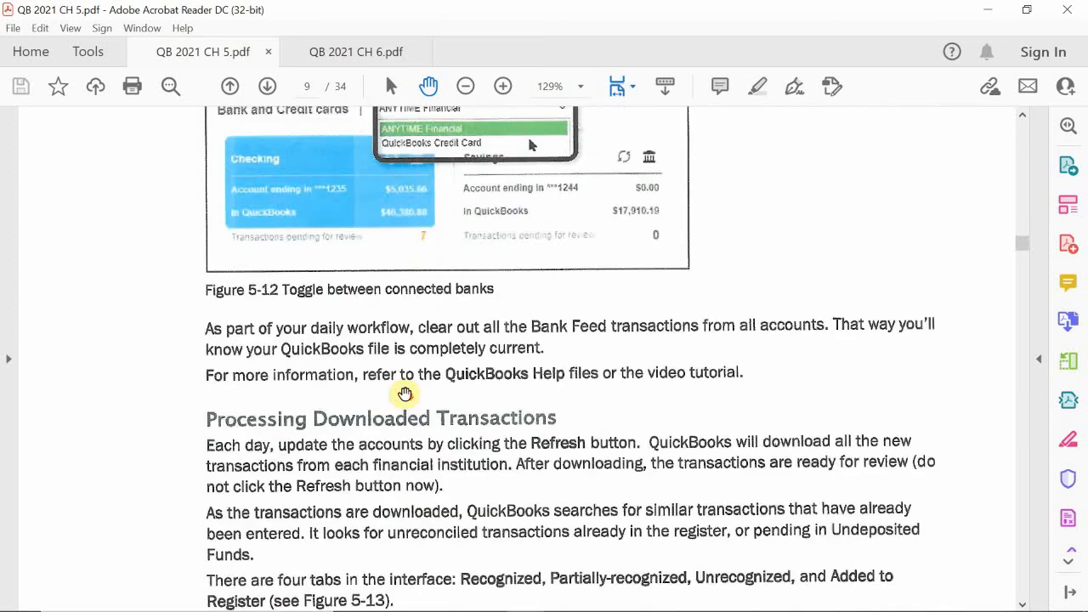
pyautogui.scroll(-14, 405, 394)
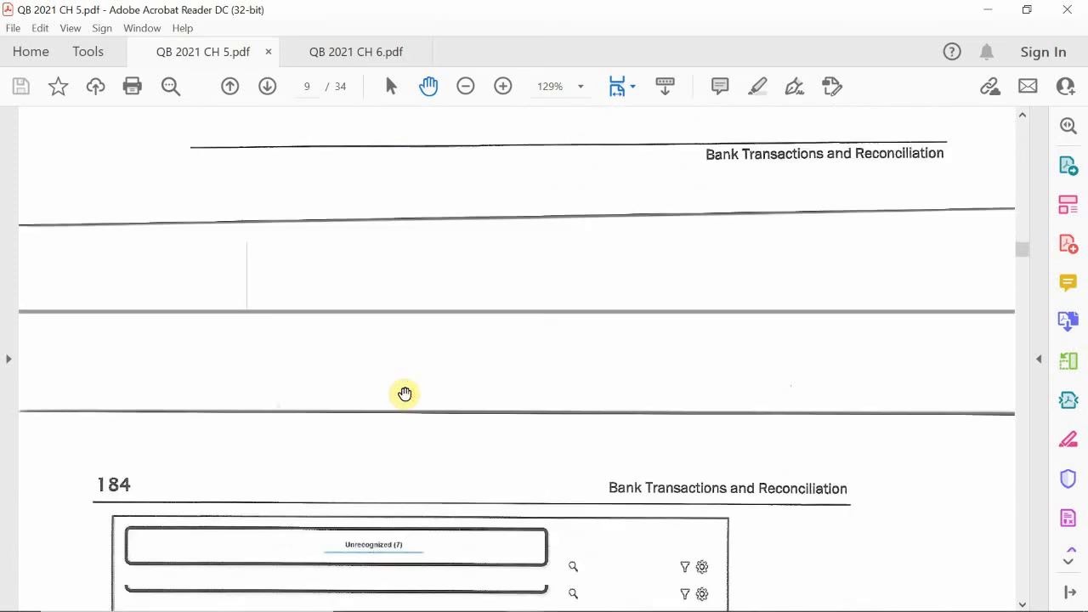
# - Return to the first page of the chapter 5 document
pyautogui.scroll(18, 405, 394)
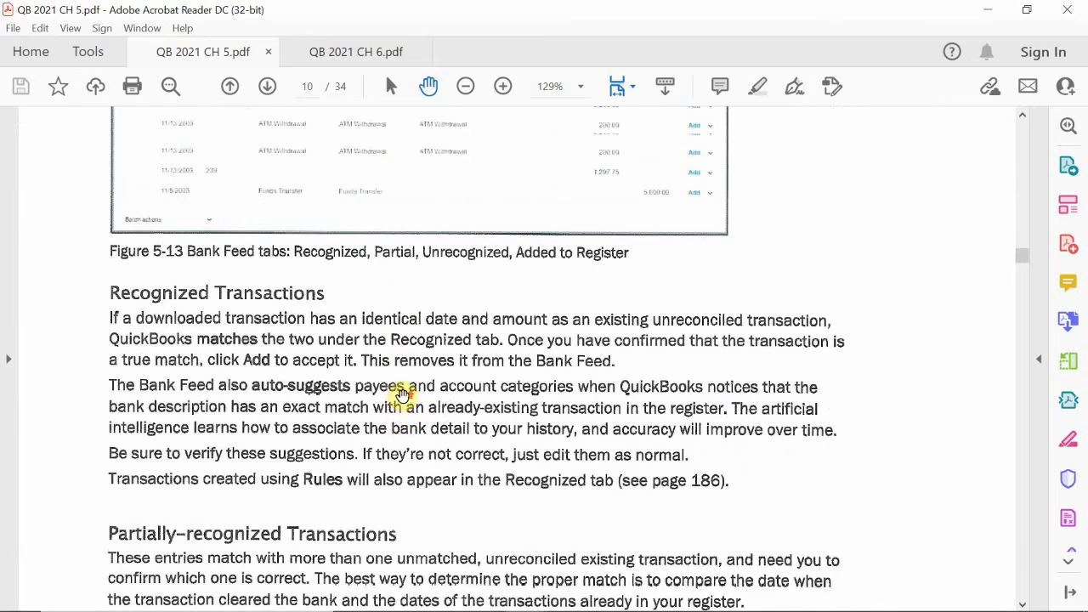
pyautogui.scroll(20, 402, 396)
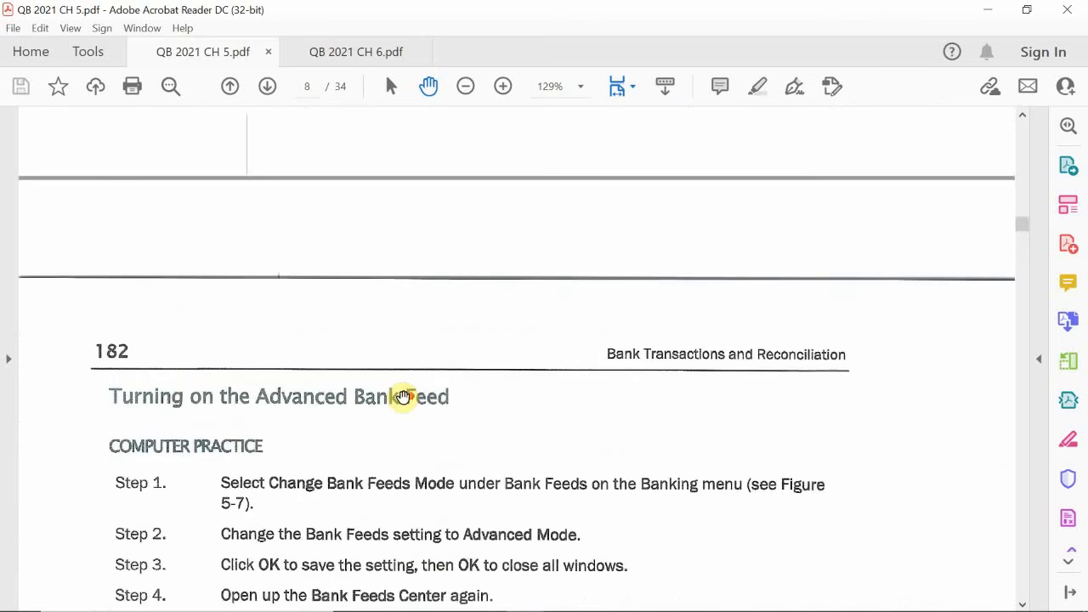
pyautogui.click(230, 86)
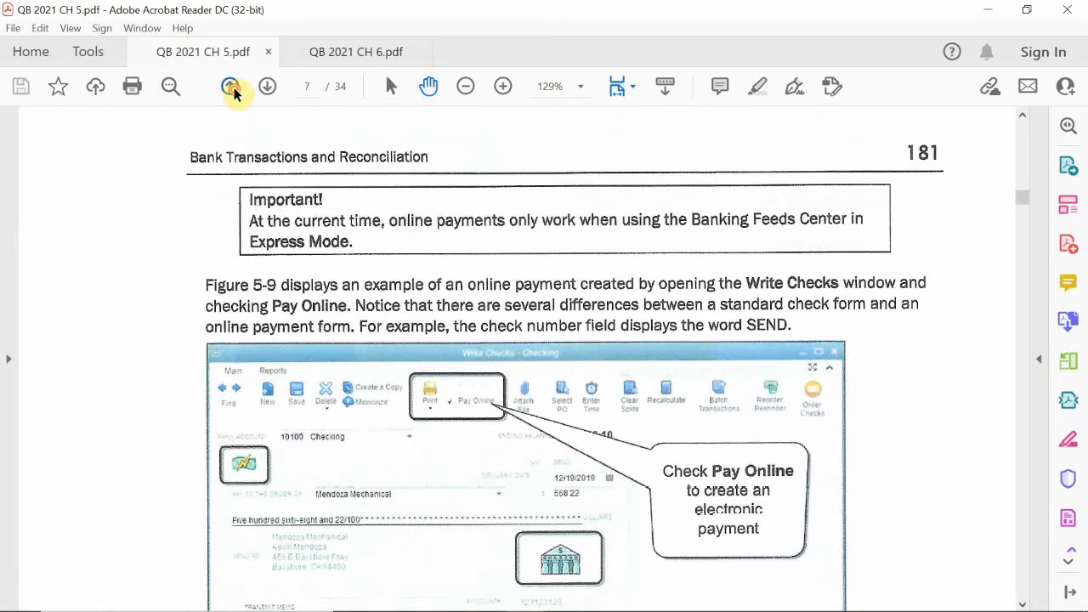
pyautogui.click(230, 86)
pyautogui.click(230, 85)
pyautogui.click(231, 86)
pyautogui.click(230, 86)
pyautogui.click(231, 86)
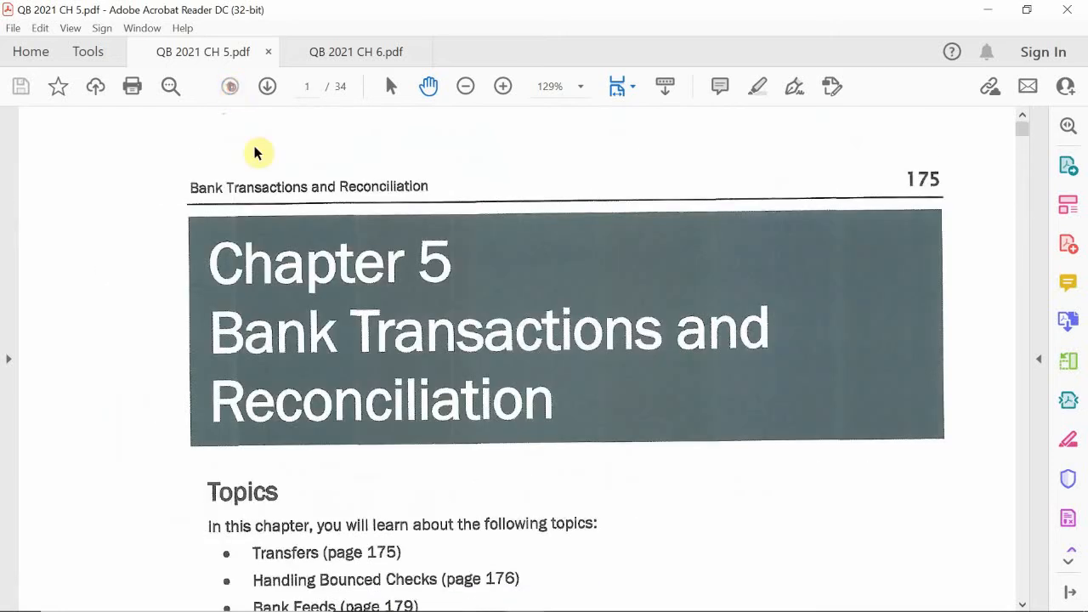
# - Review the chapter topics and the computer practice steps for Transfer Funds Between Accounts
pyautogui.scroll(-3, 418, 365)
pyautogui.scroll(-10, 419, 365)
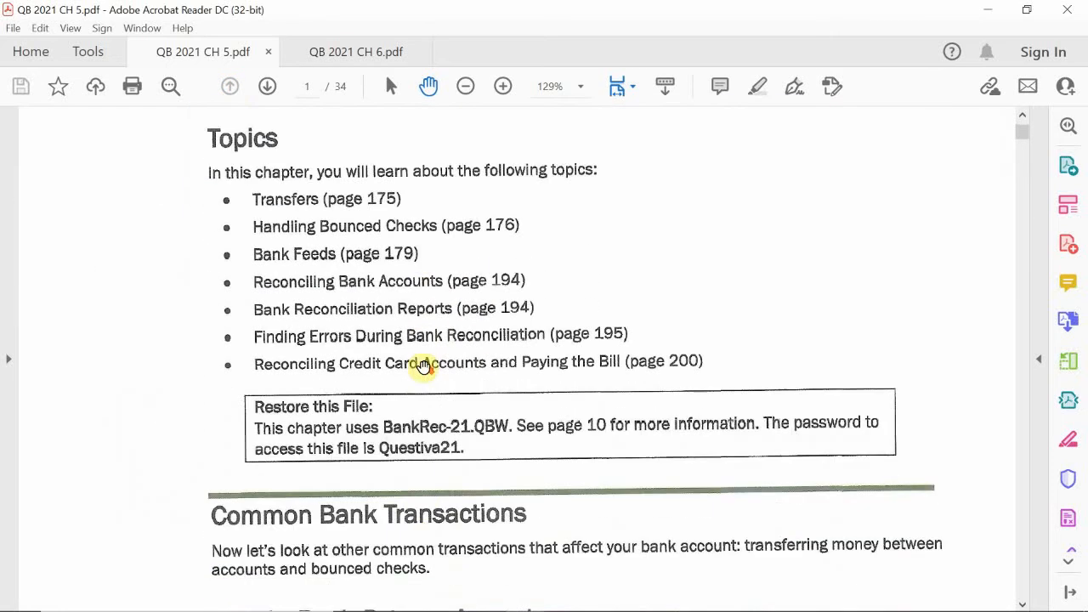
pyautogui.scroll(-3, 422, 365)
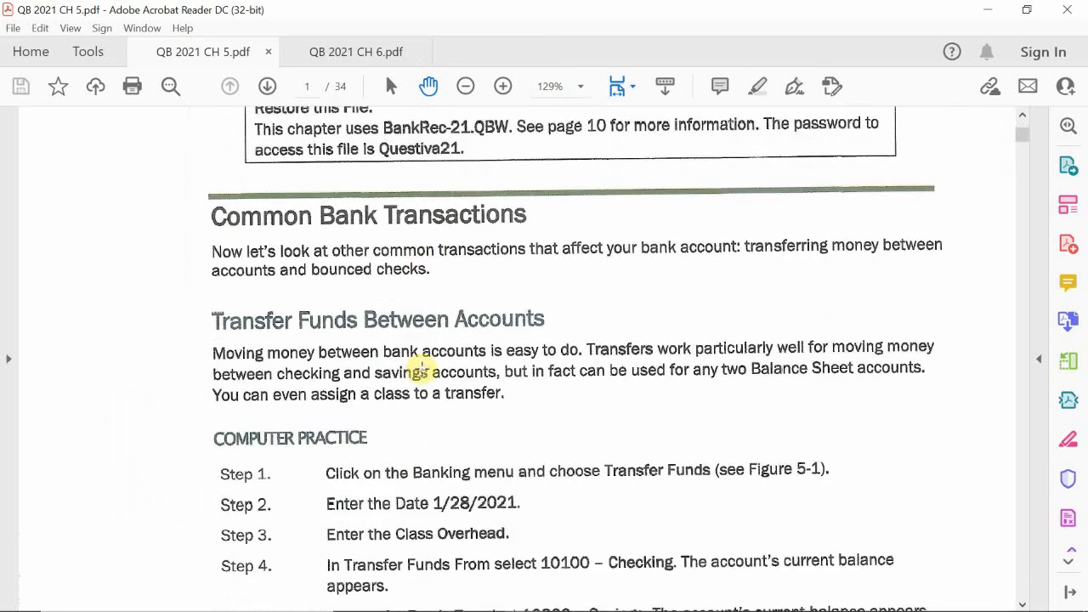
pyautogui.scroll(-1, 408, 366)
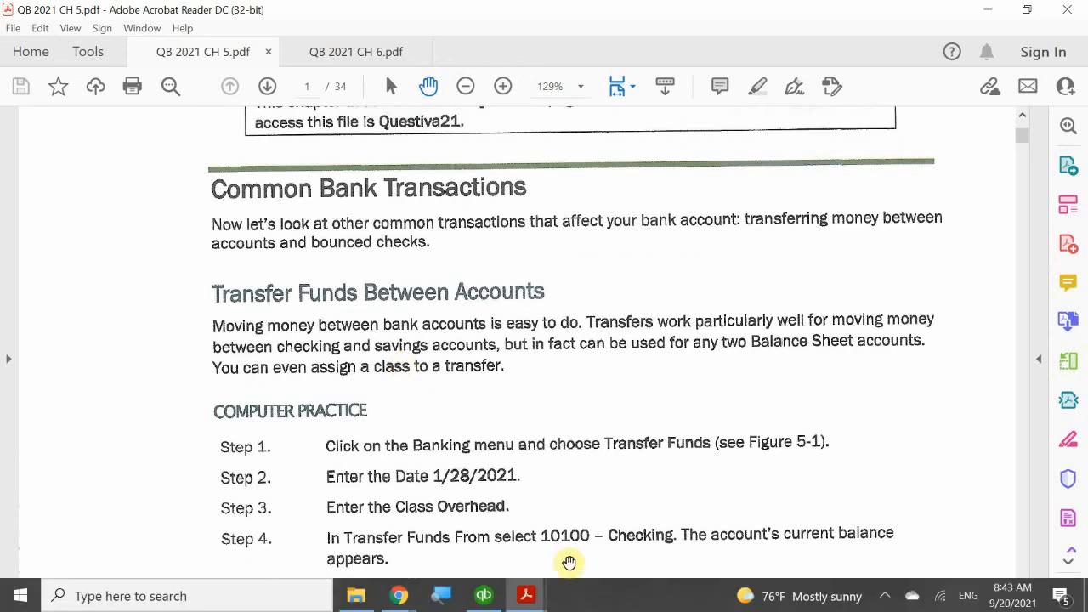
# - Switch to QuickBooks and open the My Company and Home windows, with the Home window maximized
pyautogui.moveTo(527, 598)
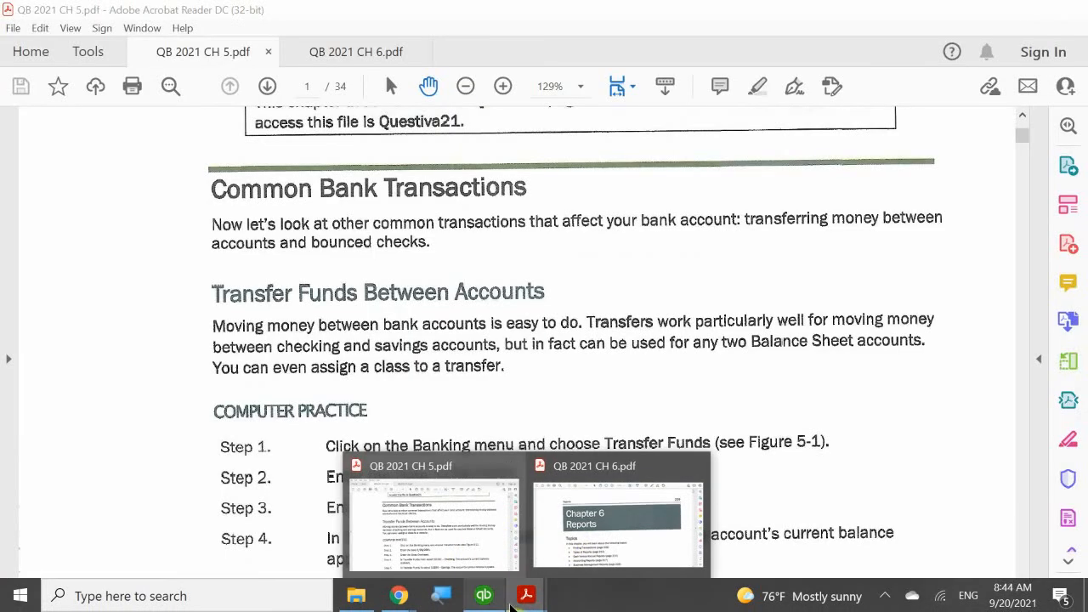
pyautogui.click(483, 595)
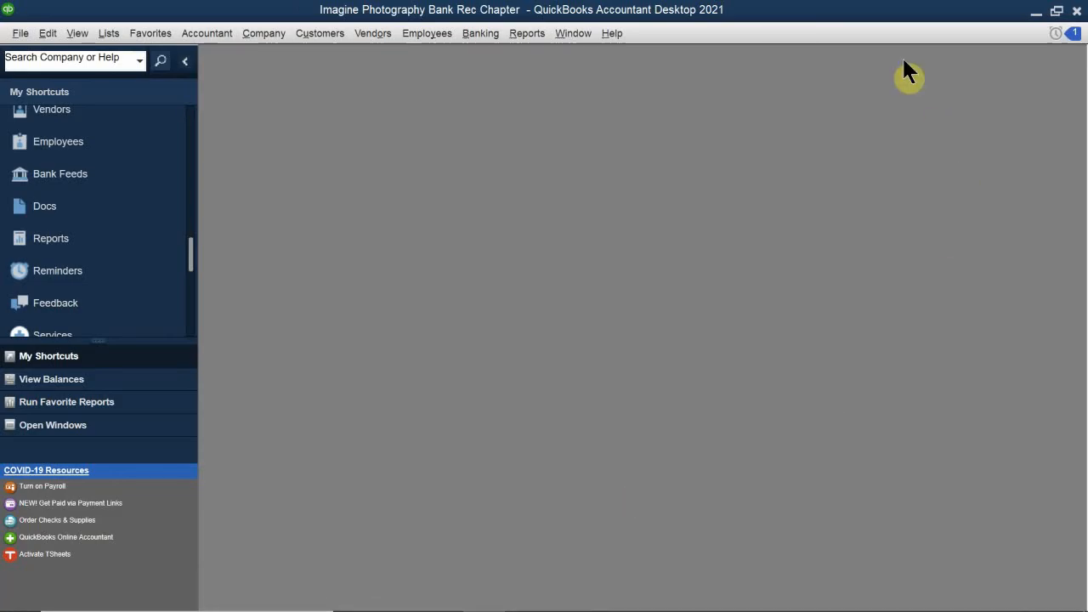
pyautogui.scroll(3, 111, 289)
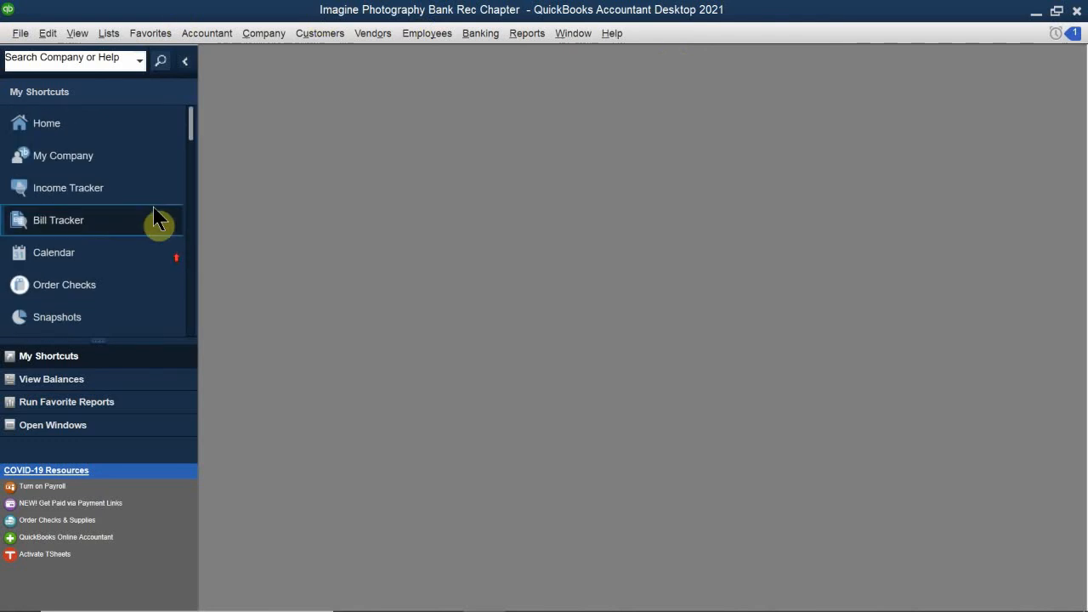
pyautogui.click(87, 156)
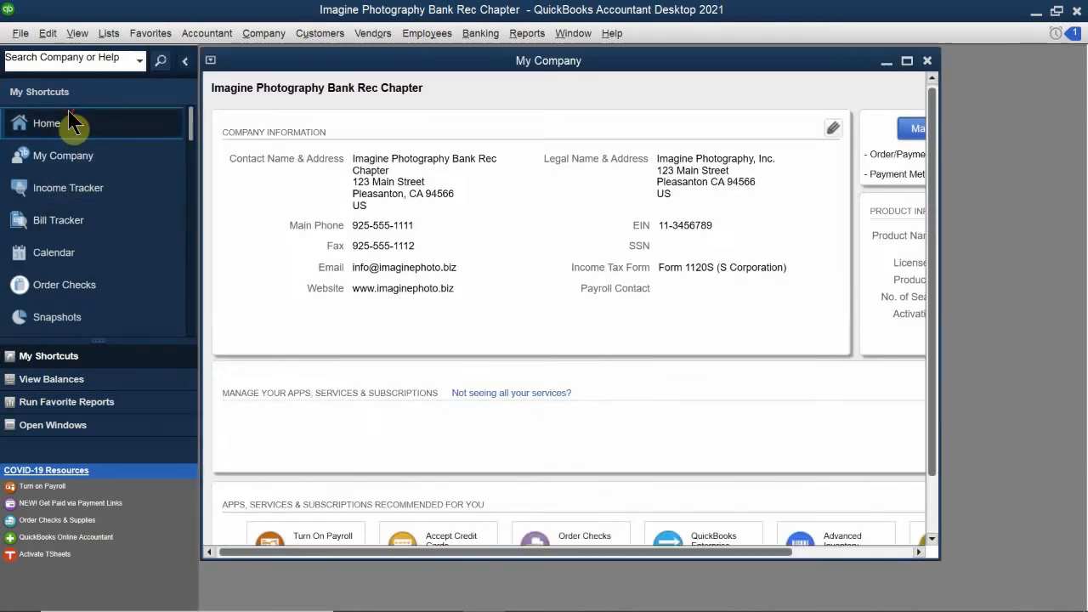
pyautogui.click(46, 123)
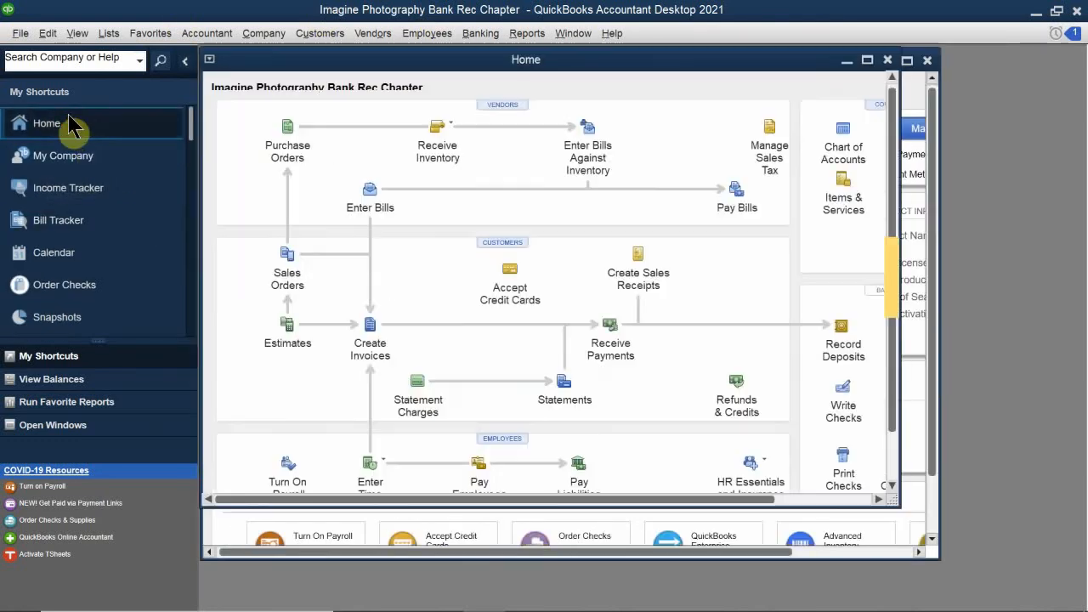
pyautogui.doubleClick(788, 62)
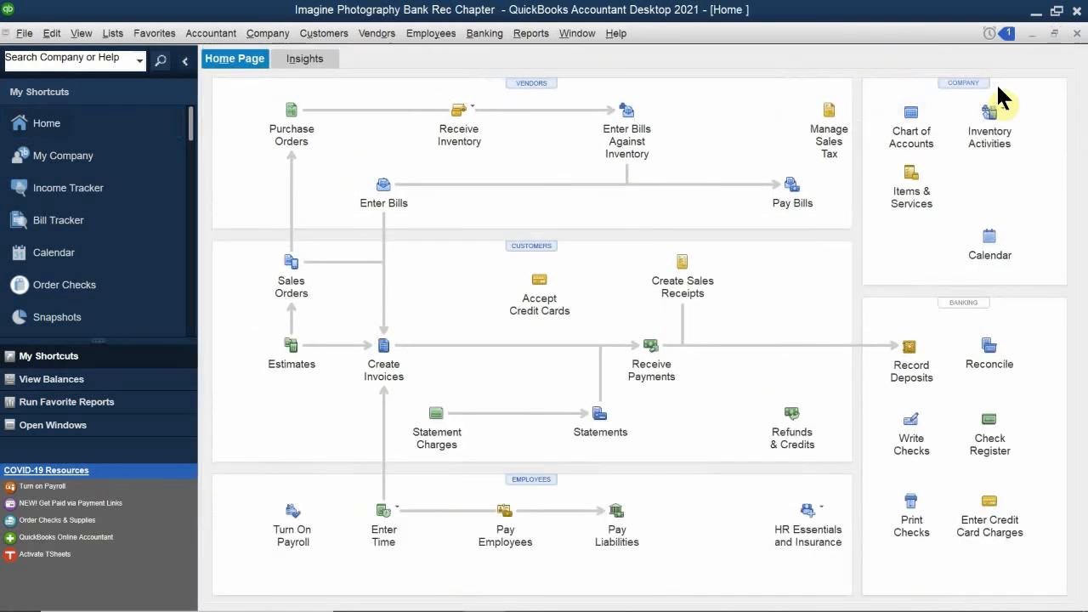
# - Open the Chart of Accounts to review the account names, types and balances, and close it again
pyautogui.click(906, 113)
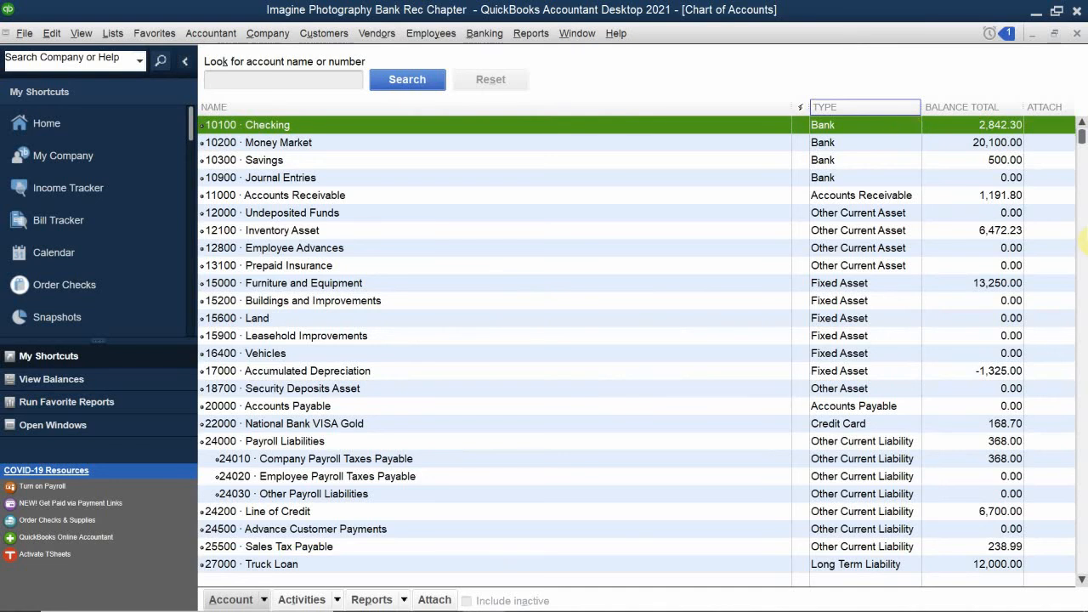
pyautogui.click(1077, 33)
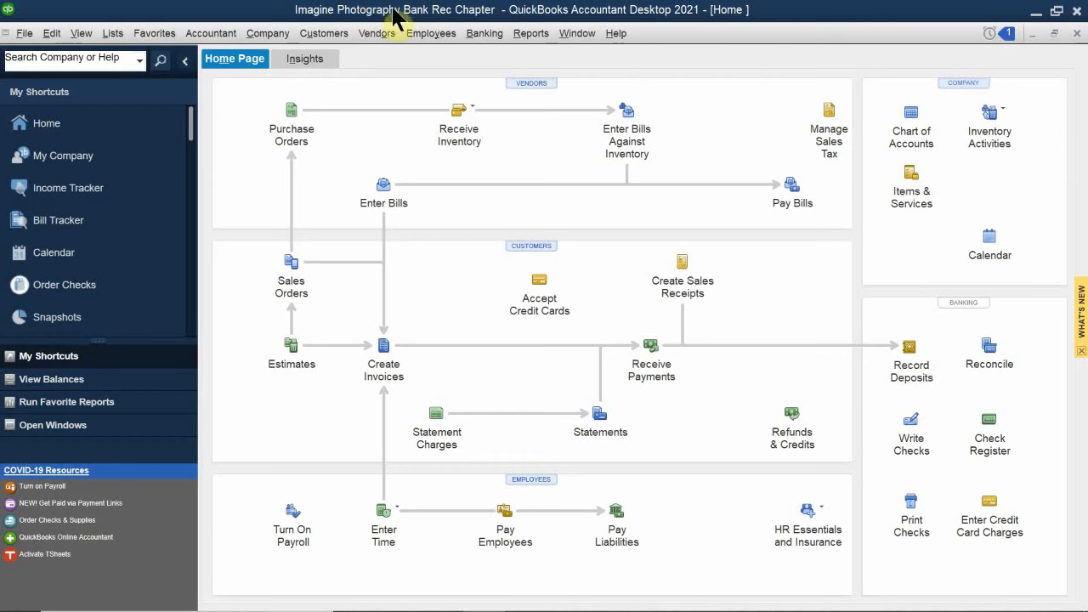
# - Open the Transfer Funds form from the banking functions and show the account choices for the source account
pyautogui.click(533, 34)
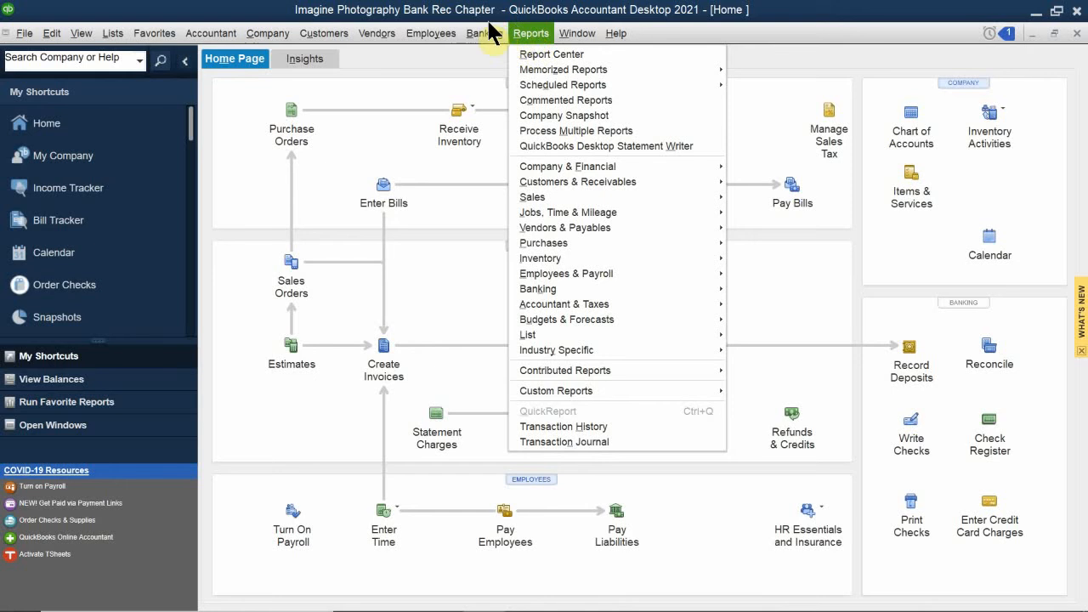
pyautogui.click(532, 36)
pyautogui.click(481, 34)
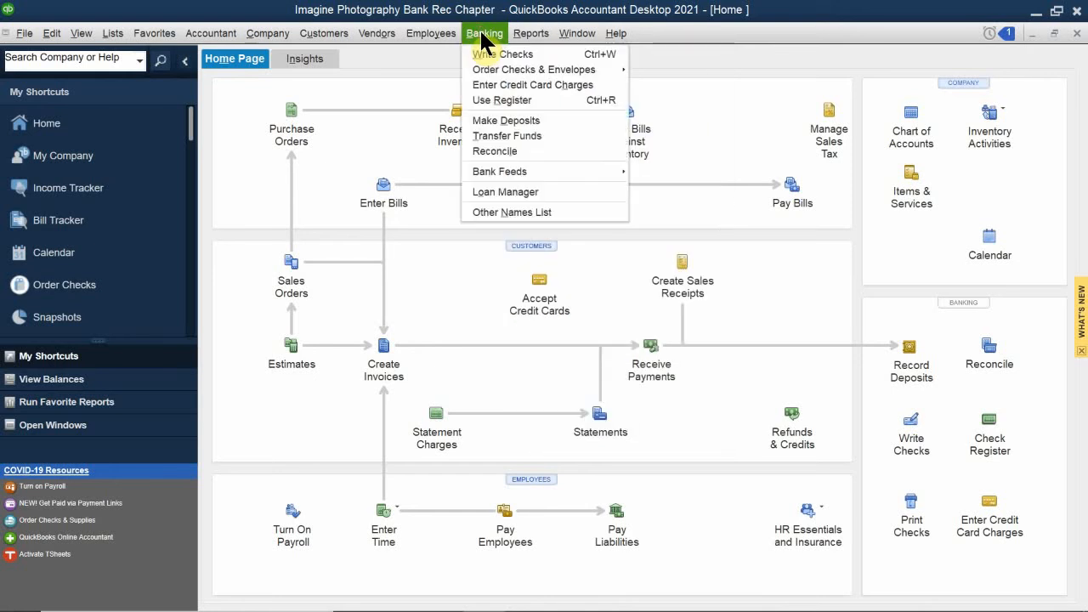
pyautogui.click(488, 136)
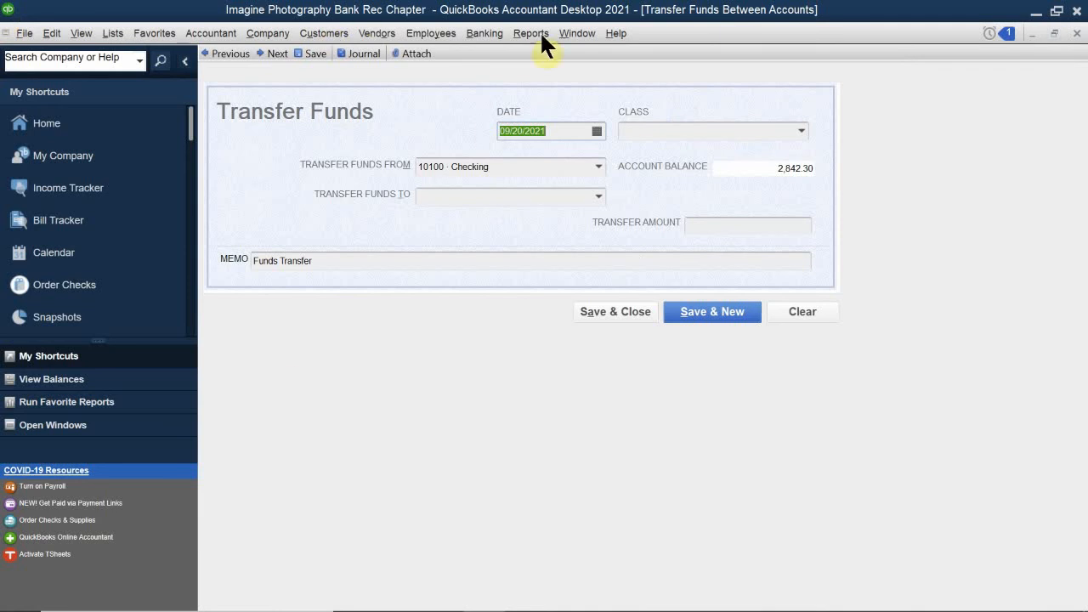
pyautogui.click(598, 165)
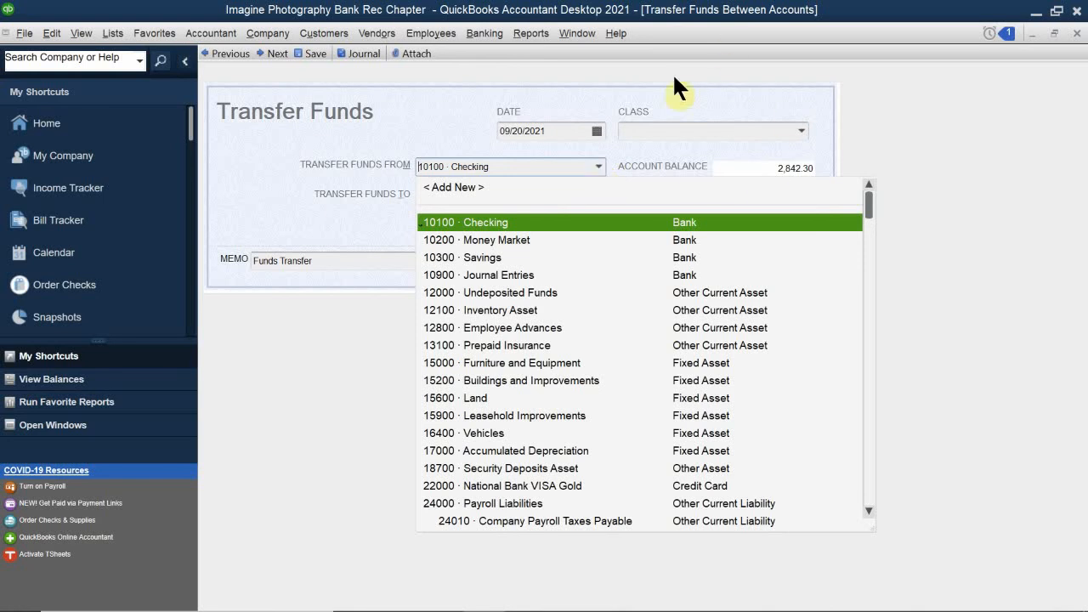
# - Set the date of the funds transfer from 10100 · Checking to 01/28/2021
pyautogui.click(598, 131)
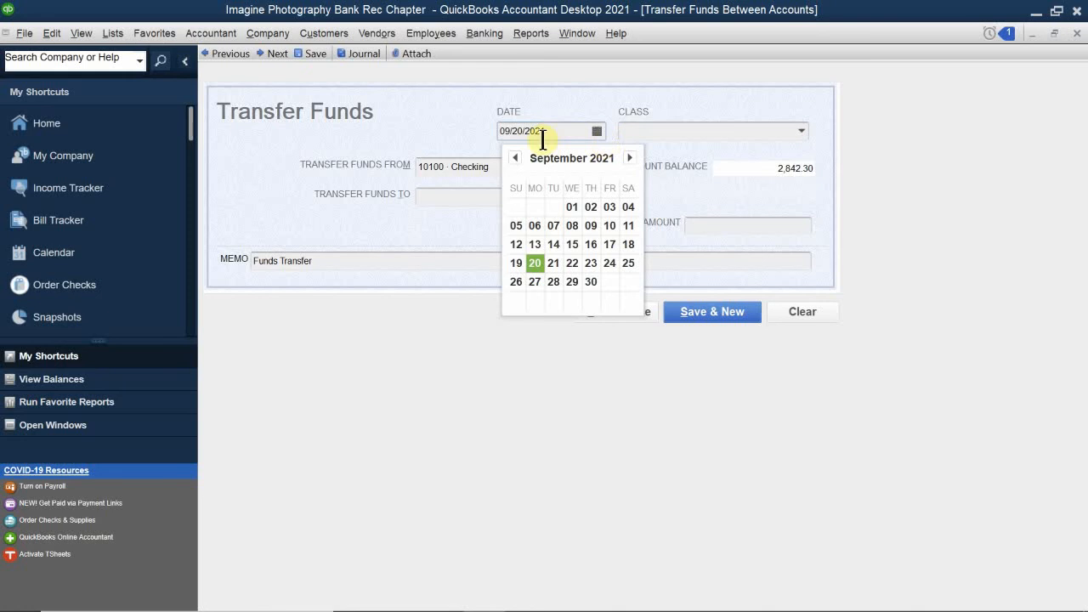
pyautogui.click(515, 158)
pyautogui.click(514, 158)
pyautogui.click(515, 158)
pyautogui.click(515, 158)
pyautogui.click(515, 158)
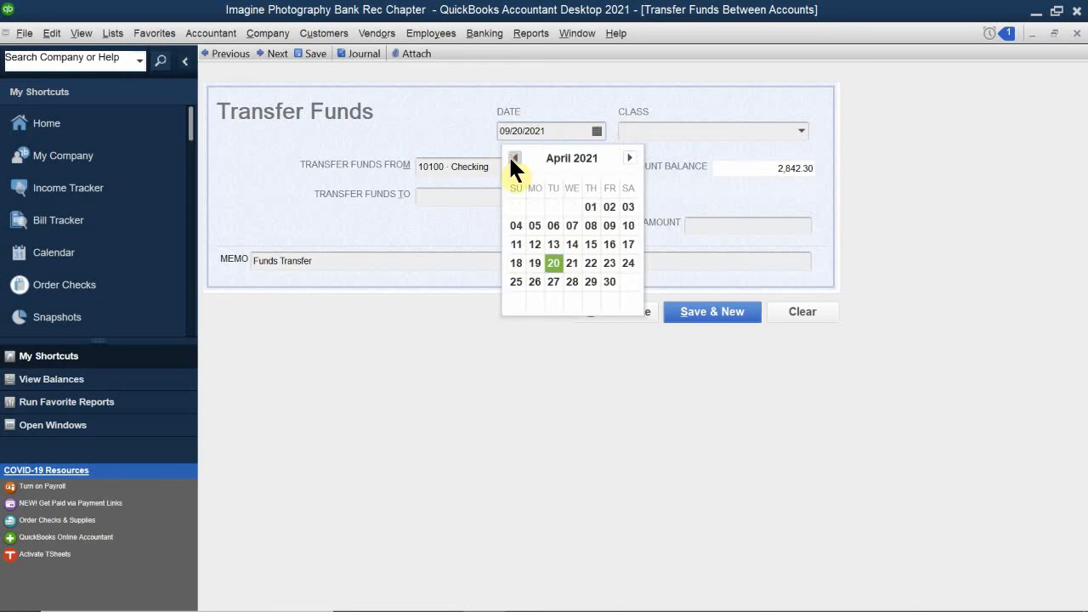
pyautogui.click(515, 158)
pyautogui.click(515, 158)
pyautogui.click(514, 158)
pyautogui.click(514, 158)
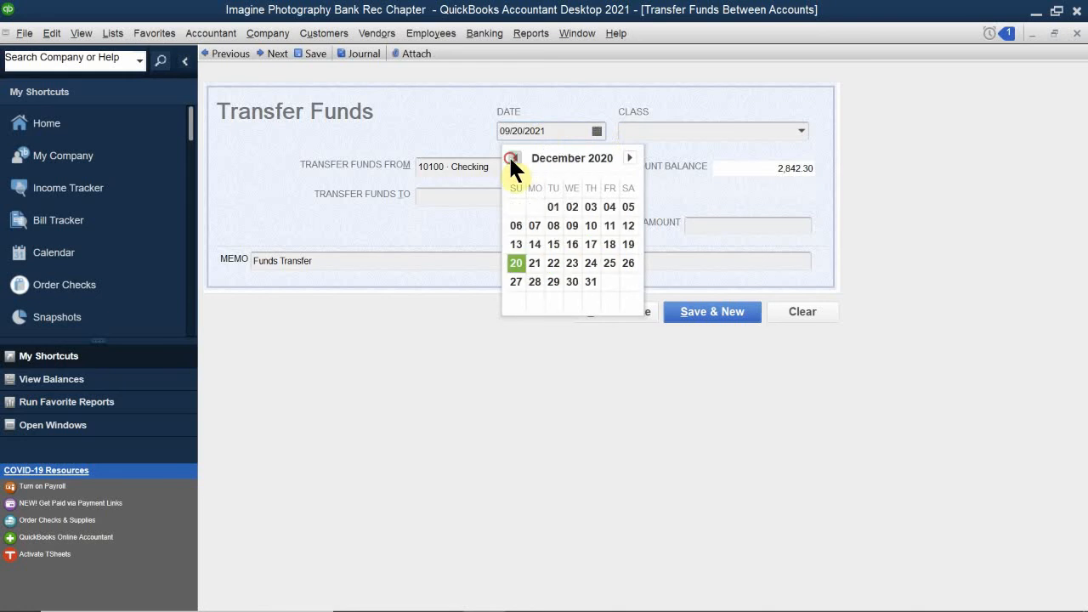
pyautogui.click(630, 159)
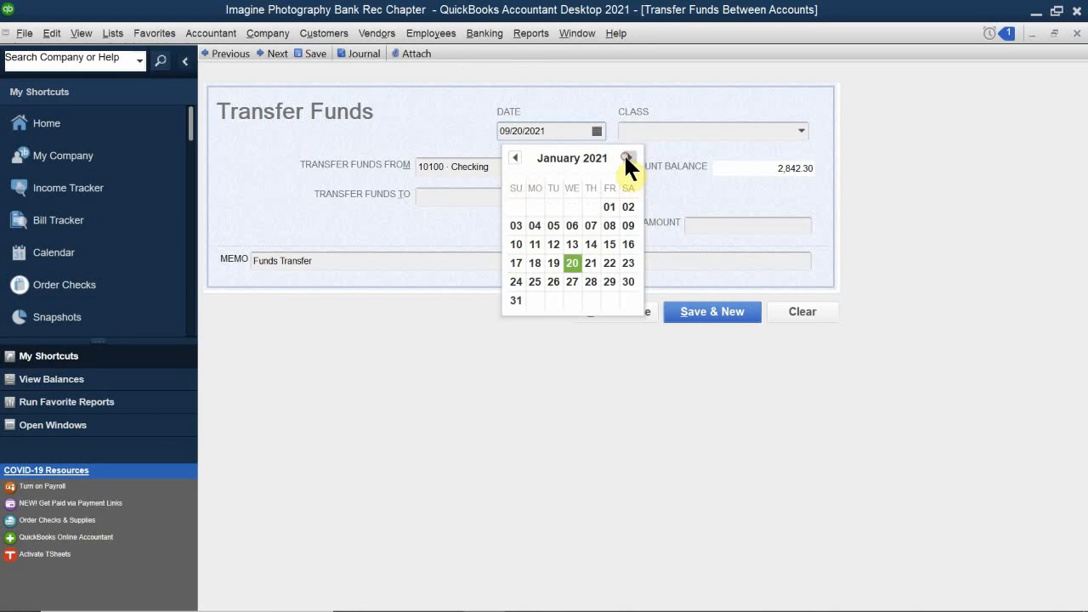
pyautogui.click(589, 282)
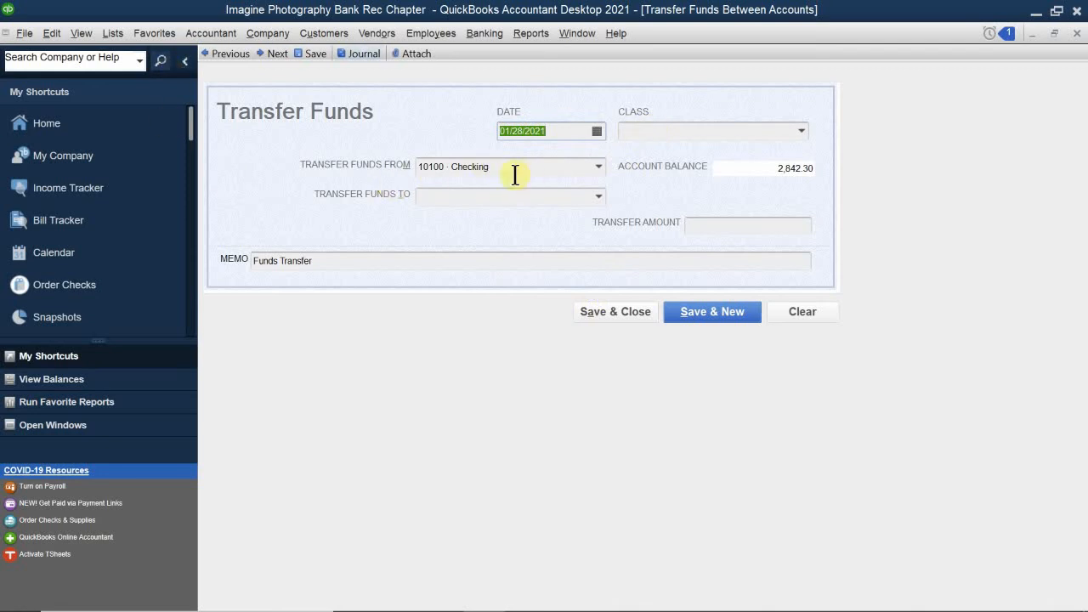
# - Set 10300 · Savings as the receiving account with a transfer amount of 100.00, and save and close the transfer
pyautogui.click(480, 193)
pyautogui.click(600, 195)
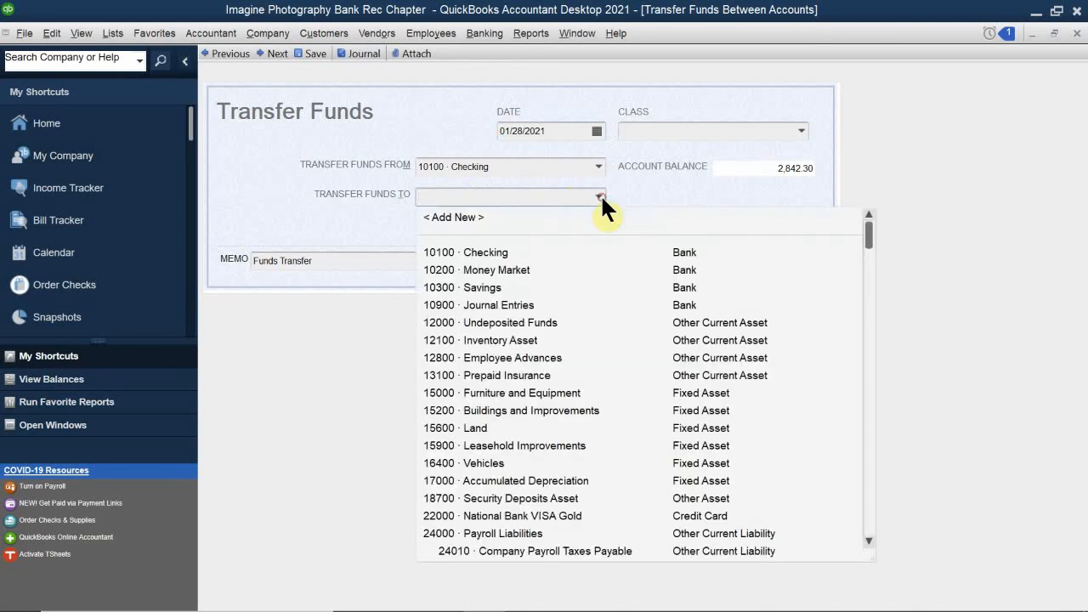
pyautogui.click(474, 288)
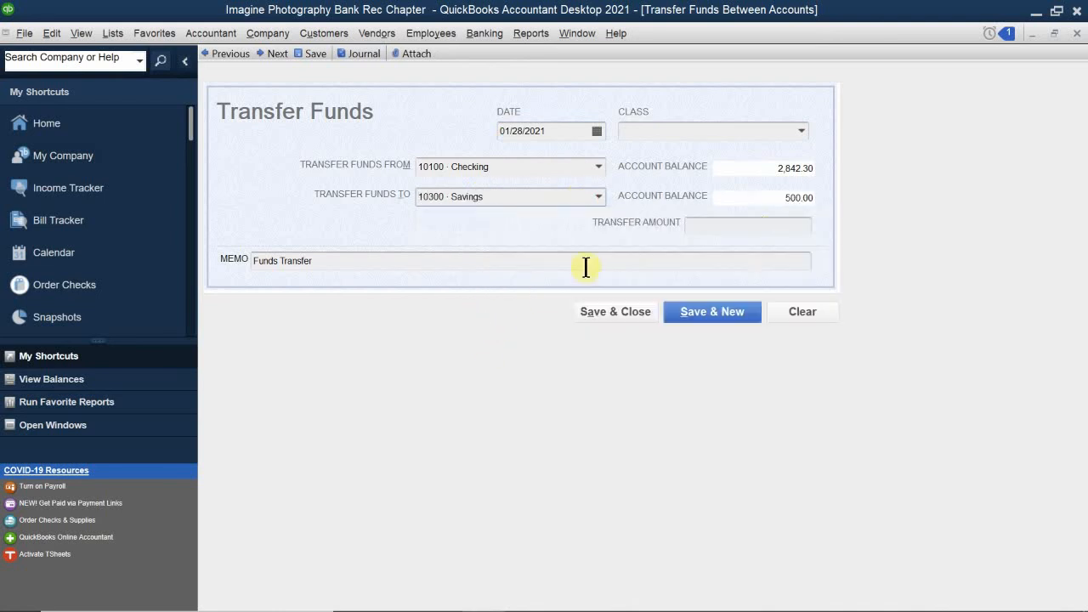
pyautogui.click(718, 228)
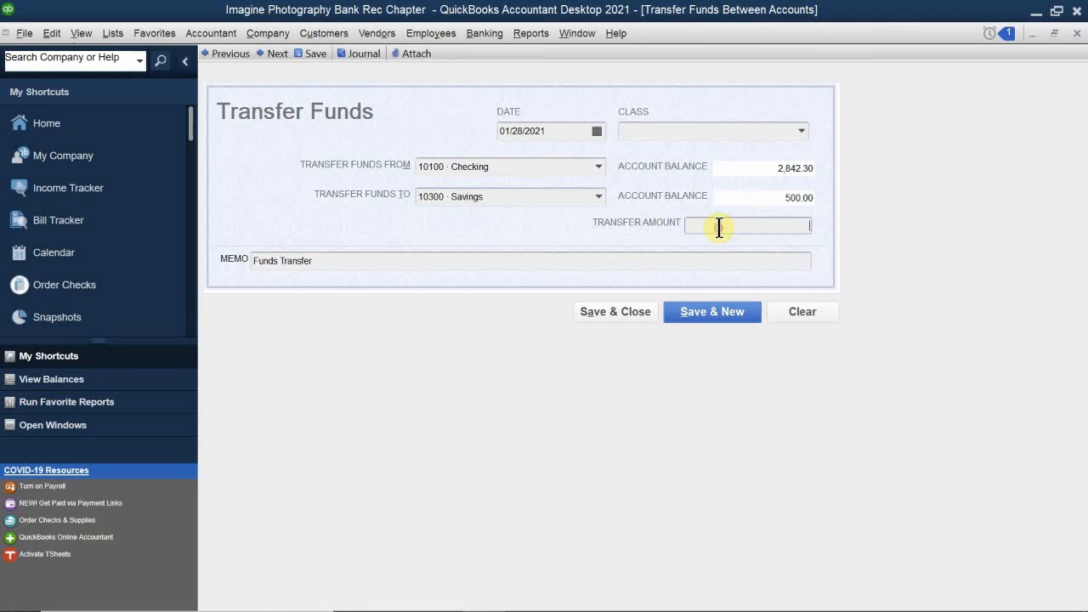
pyautogui.write('100.00')
pyautogui.click(378, 262)
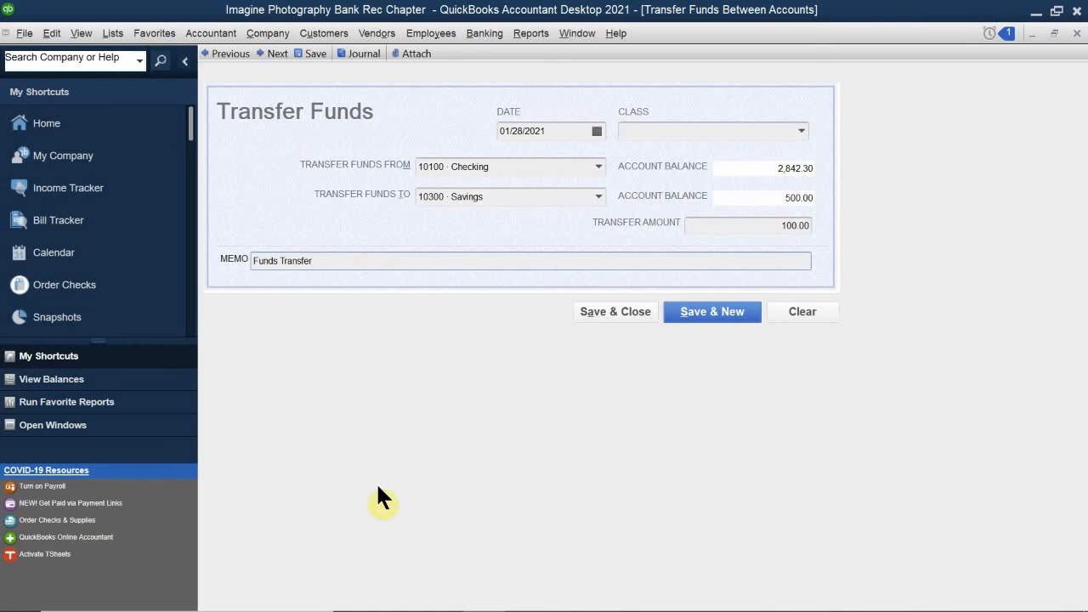
pyautogui.click(616, 309)
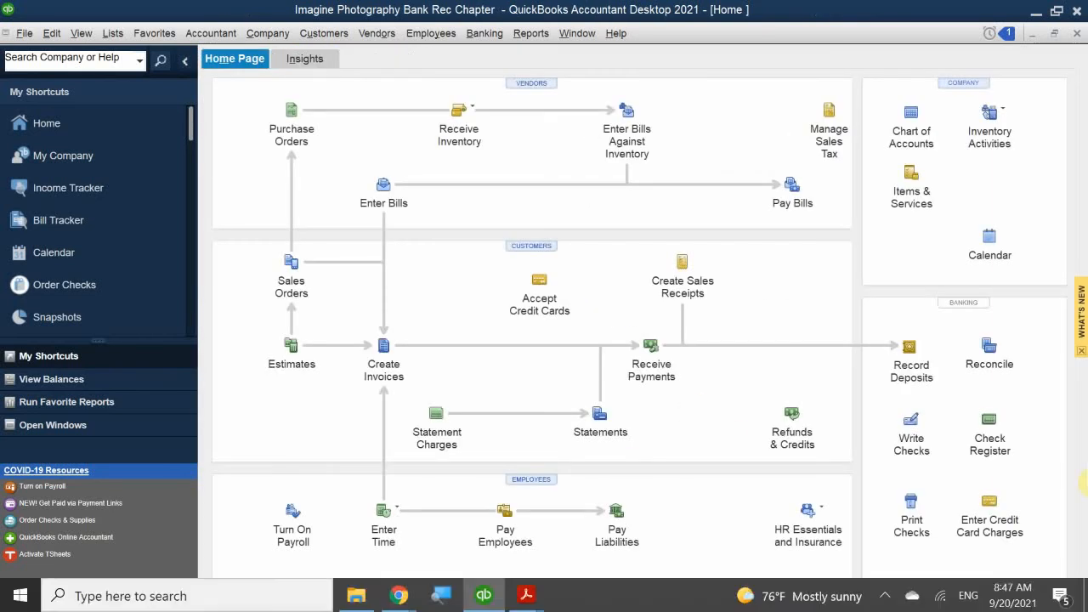
# - Open the 10100 · Checking register to review its transactions, including the transfer to Savings, and close it again
pyautogui.click(991, 425)
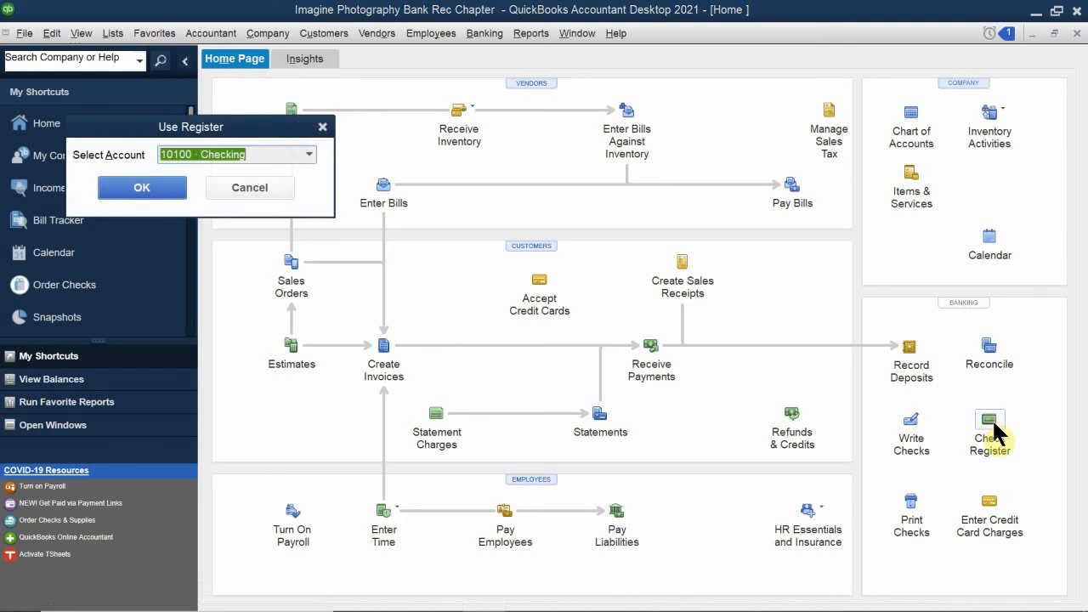
pyautogui.moveTo(165, 135); pyautogui.dragTo(427, 170)
pyautogui.click(401, 225)
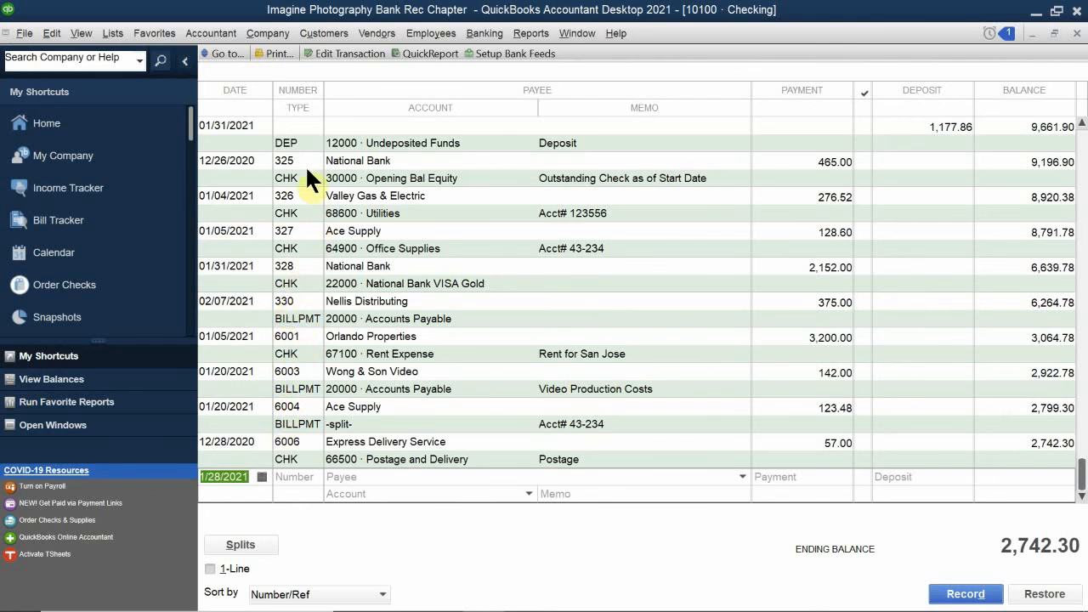
pyautogui.scroll(5, 308, 137)
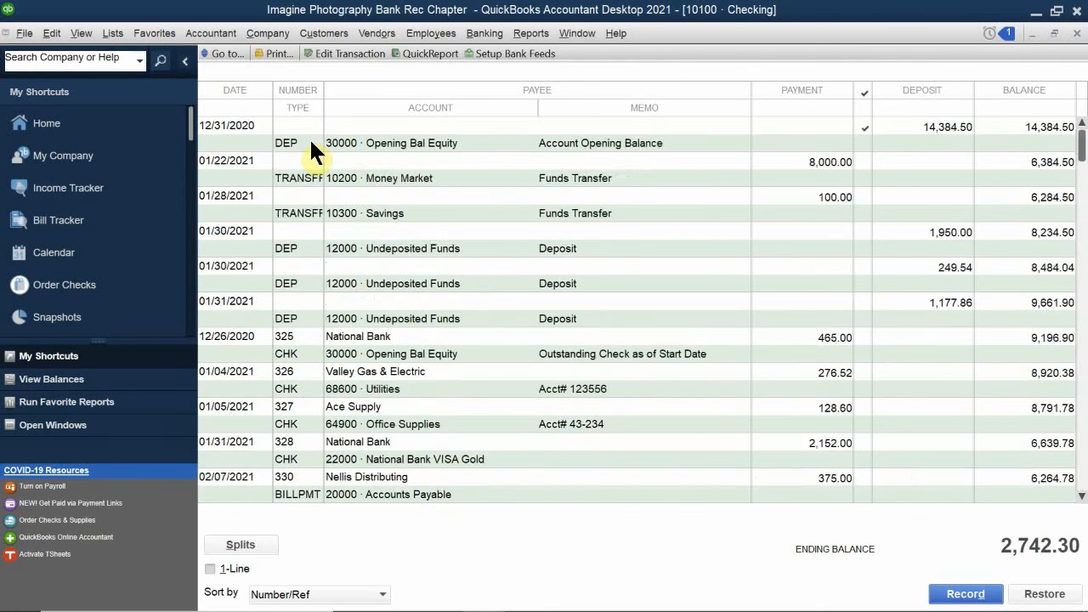
pyautogui.scroll(-5, 303, 192)
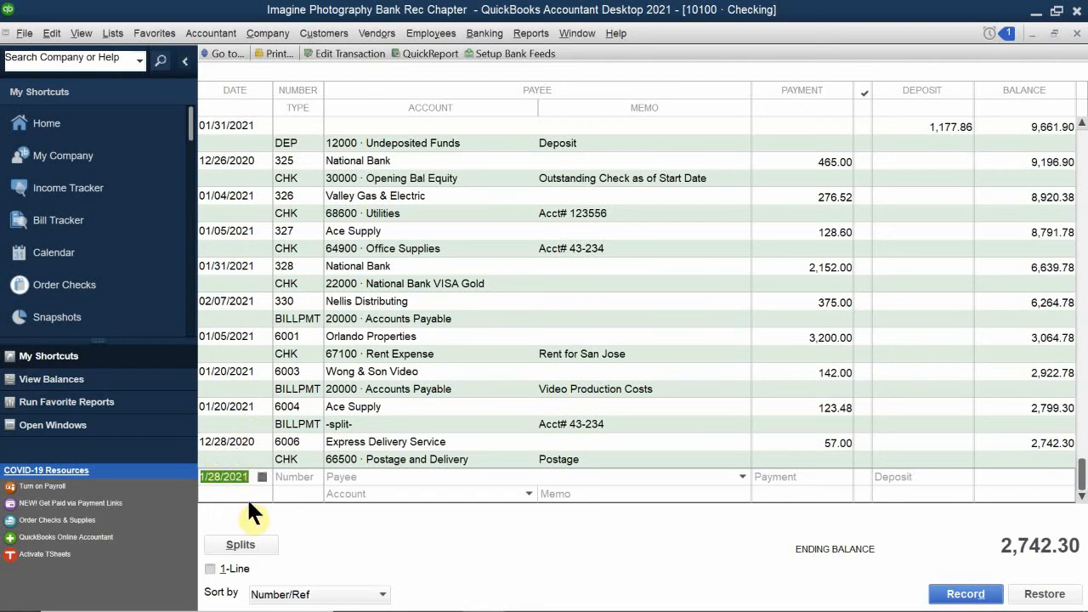
pyautogui.scroll(5, 260, 374)
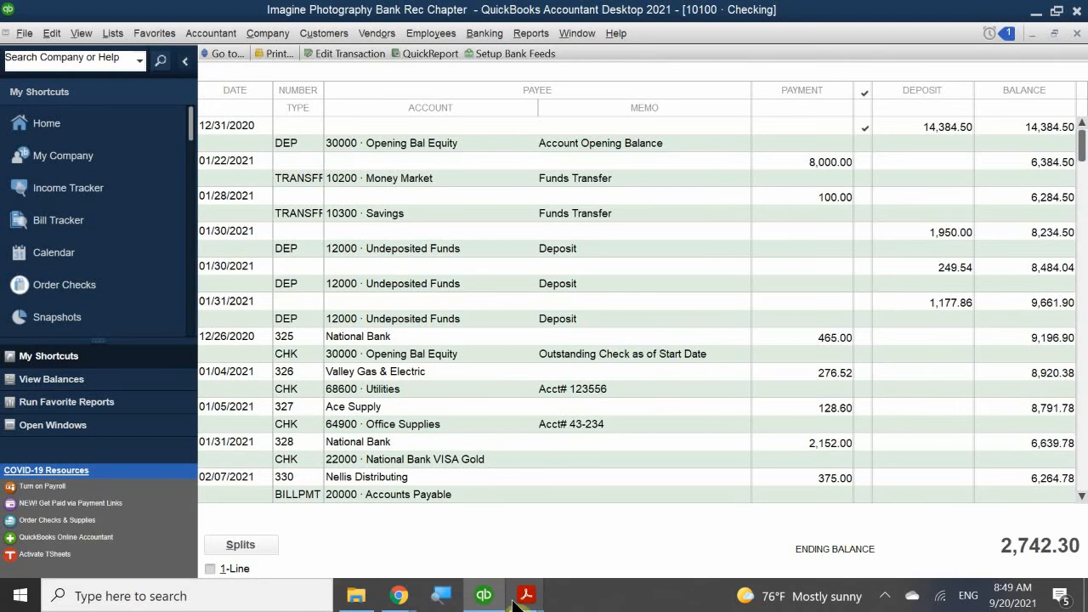
pyautogui.moveTo(523, 599)
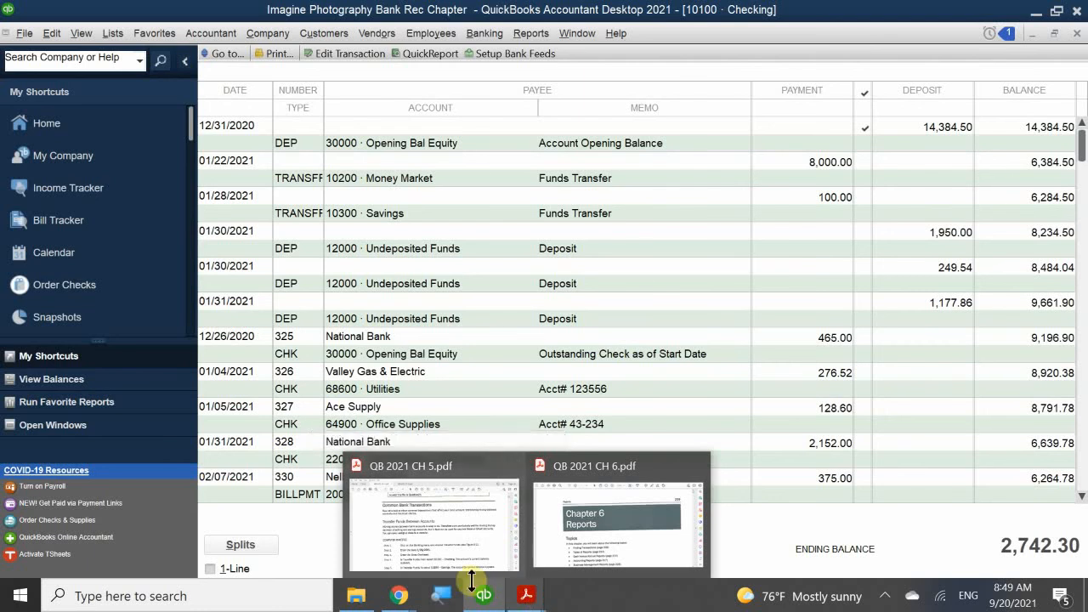
pyautogui.moveTo(484, 595)
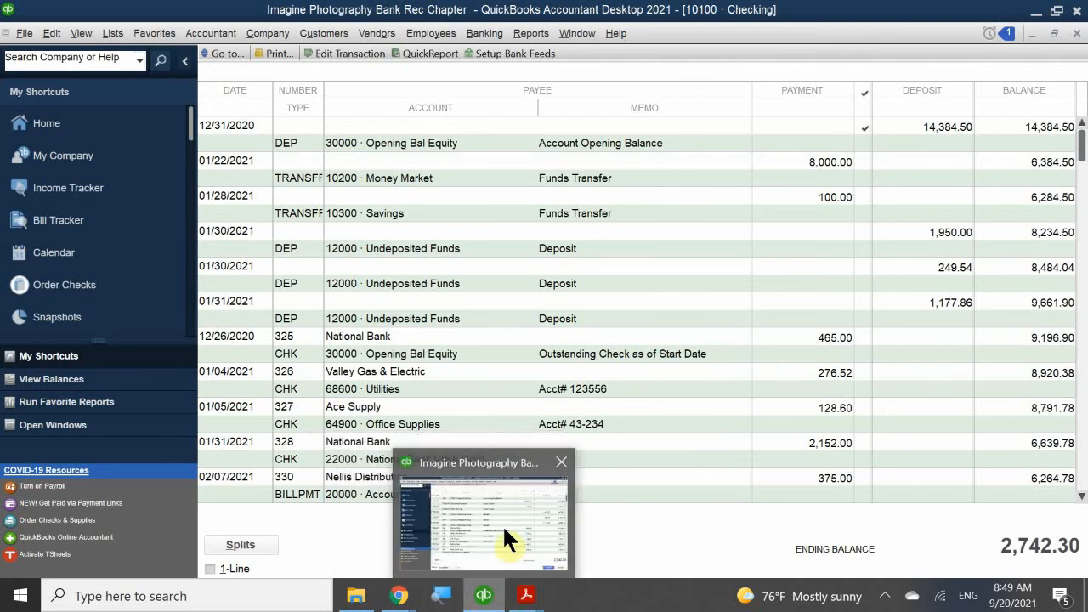
pyautogui.moveTo(355, 600)
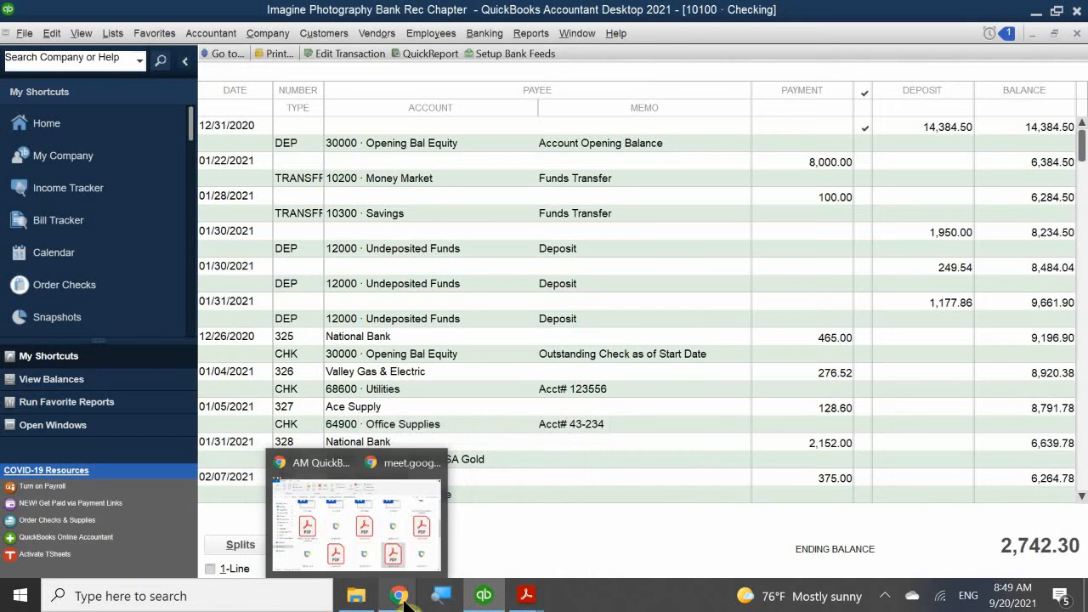
pyautogui.click(499, 518)
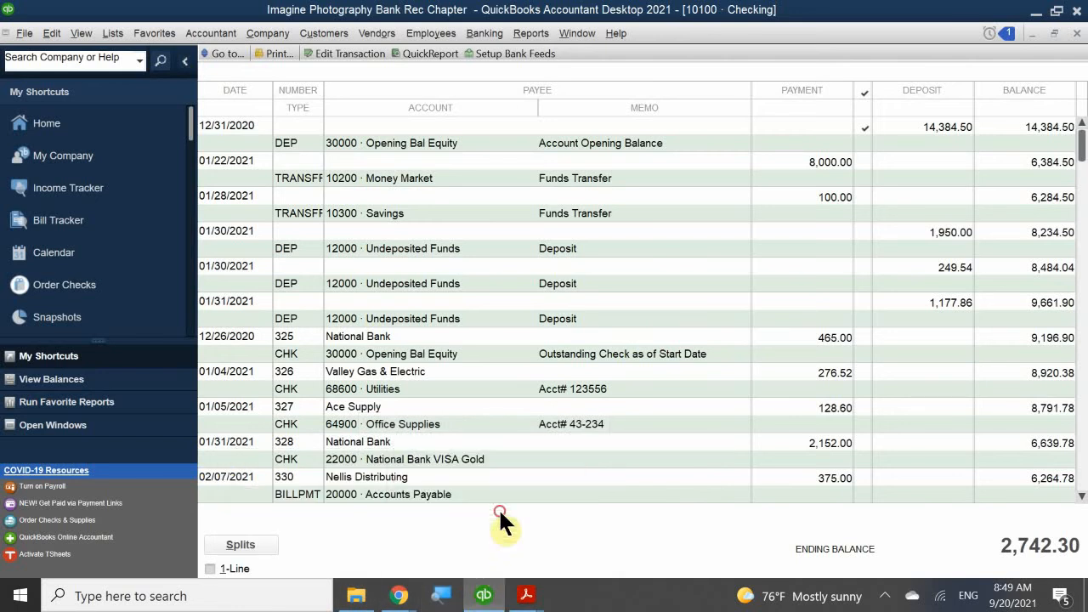
pyautogui.click(1076, 34)
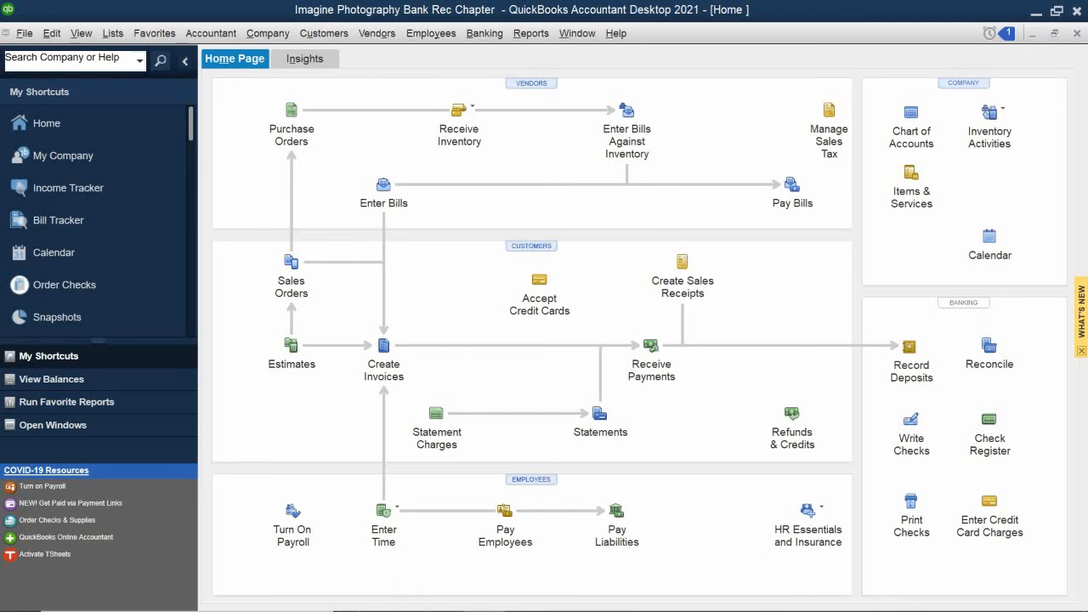
# - Switch to QB 2021 CH 5.pdf in Adobe Acrobat Reader and read the Handling Bounced Checks section with its computer practice steps
pyautogui.moveTo(406, 608)
pyautogui.moveTo(526, 597)
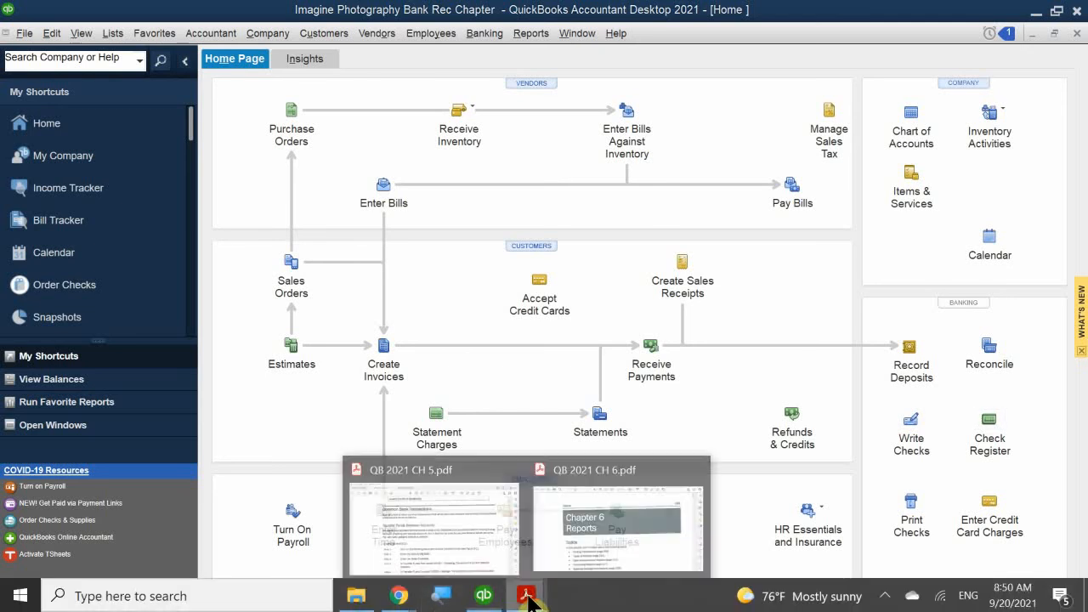
pyautogui.click(473, 511)
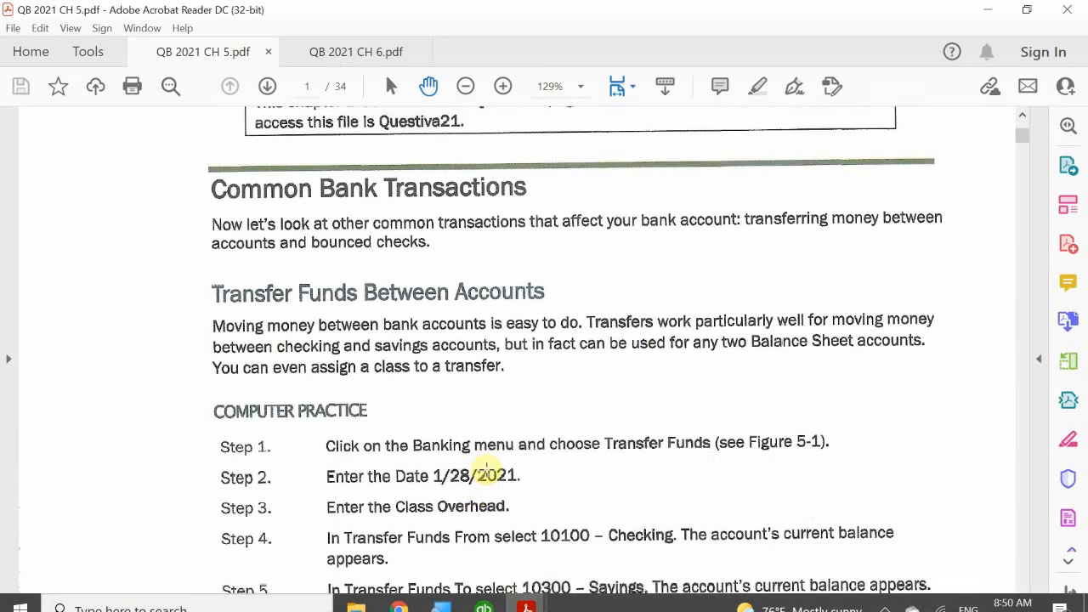
pyautogui.scroll(-3, 493, 450)
pyautogui.scroll(-15, 493, 459)
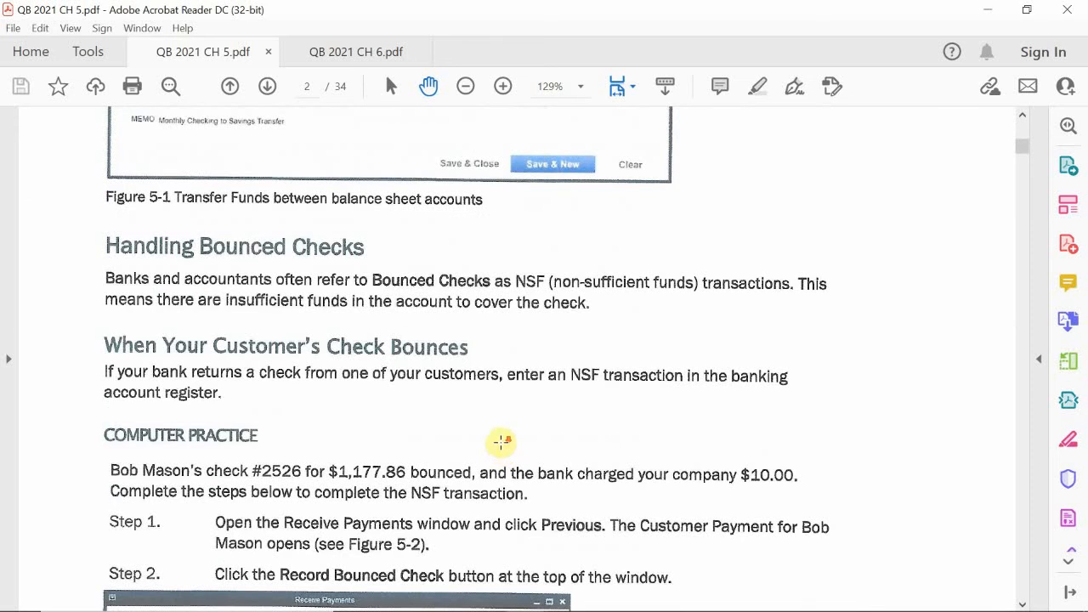
pyautogui.scroll(-1, 503, 447)
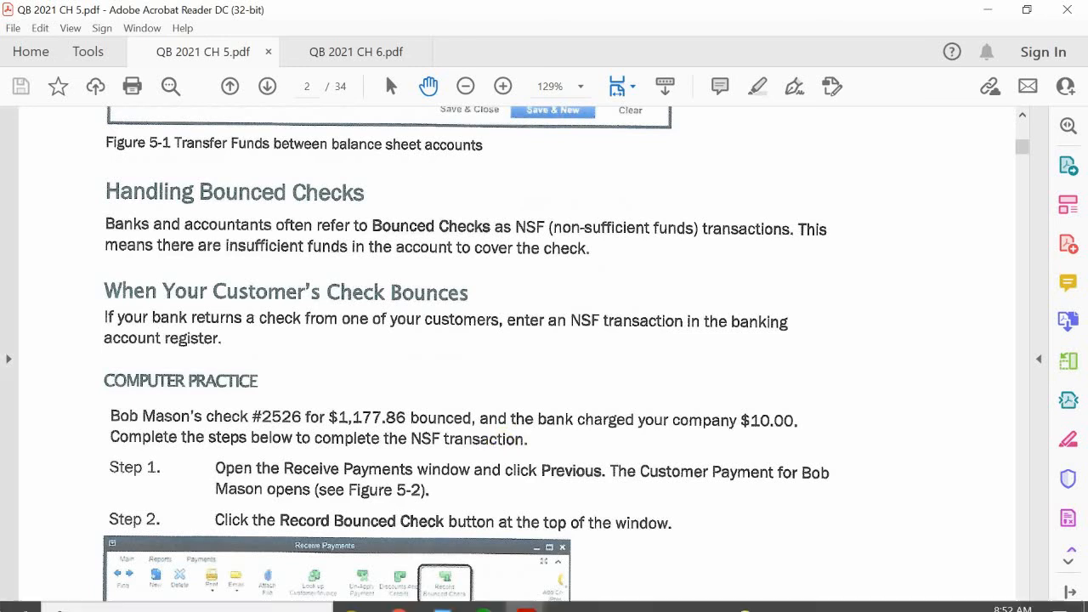
pyautogui.scroll(-3, 292, 381)
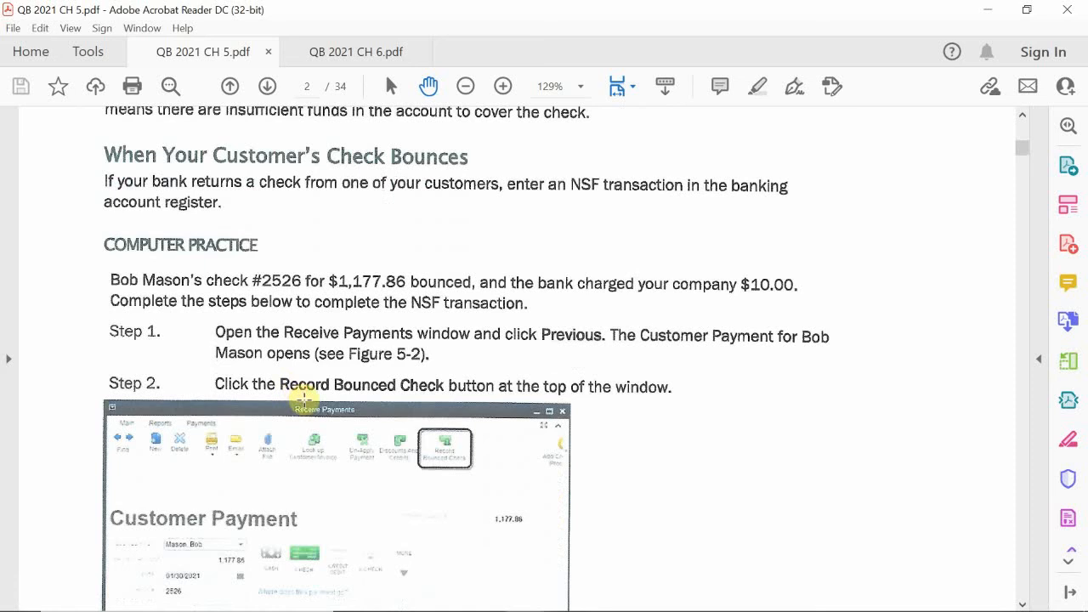
pyautogui.scroll(1, 302, 393)
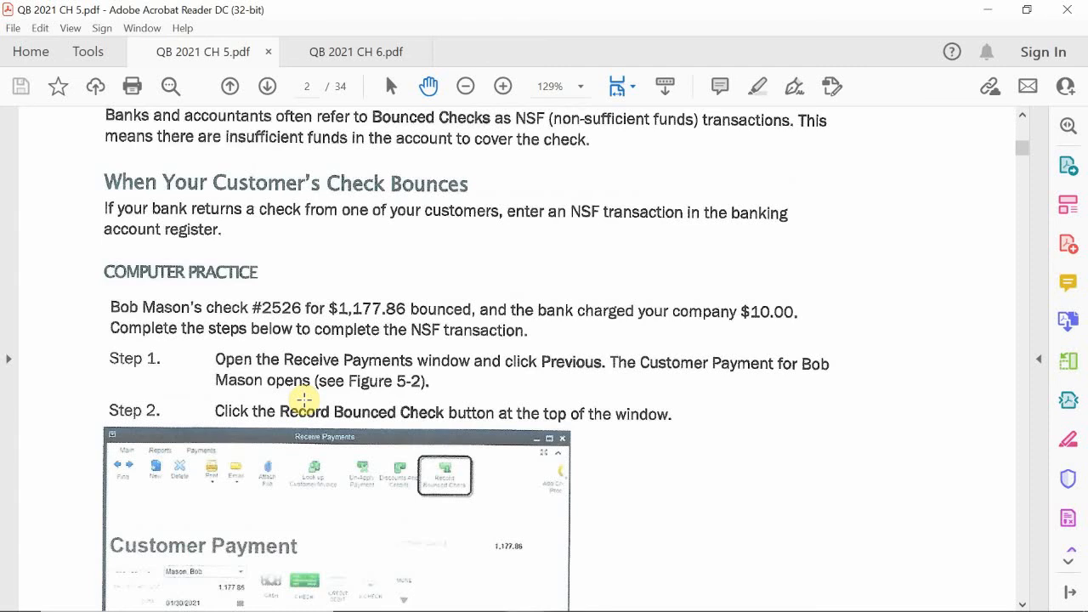
pyautogui.scroll(-2, 356, 376)
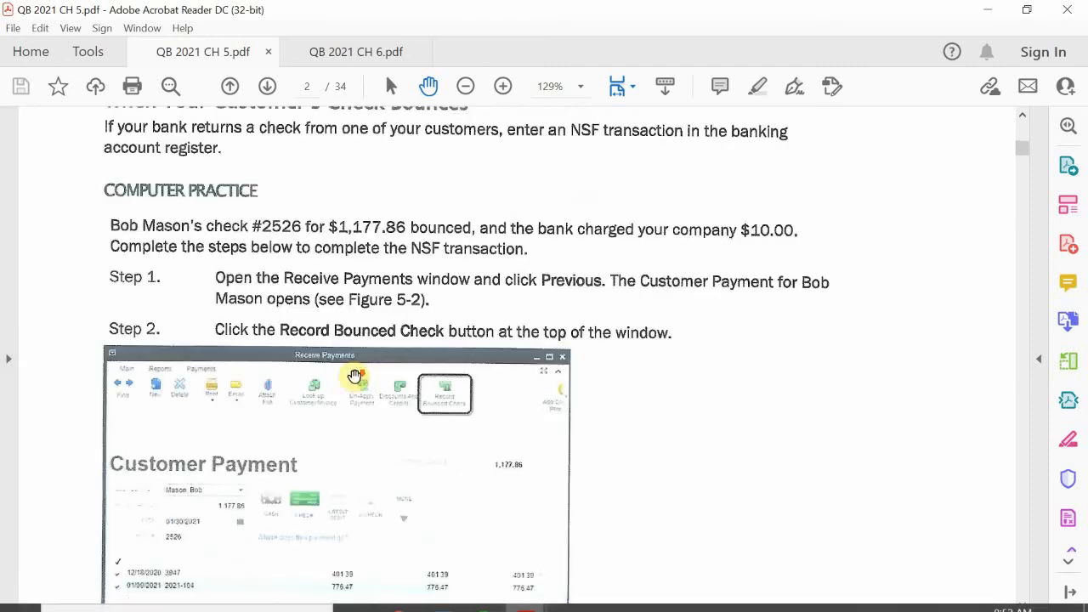
pyautogui.scroll(-3, 355, 376)
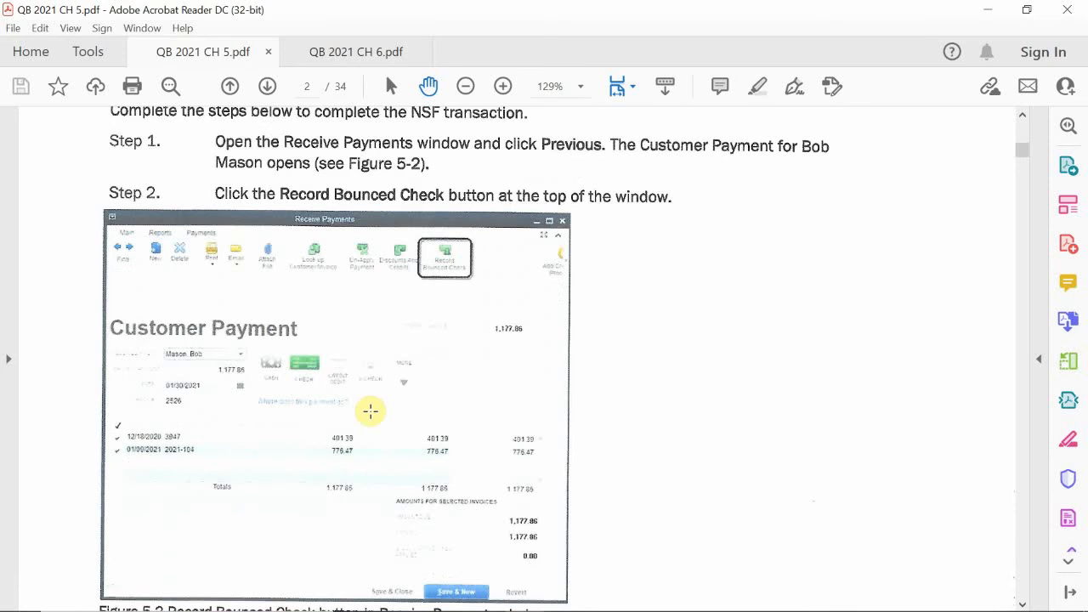
# - Switch back to QuickBooks and open the Receive Payments window
pyautogui.moveTo(400, 610)
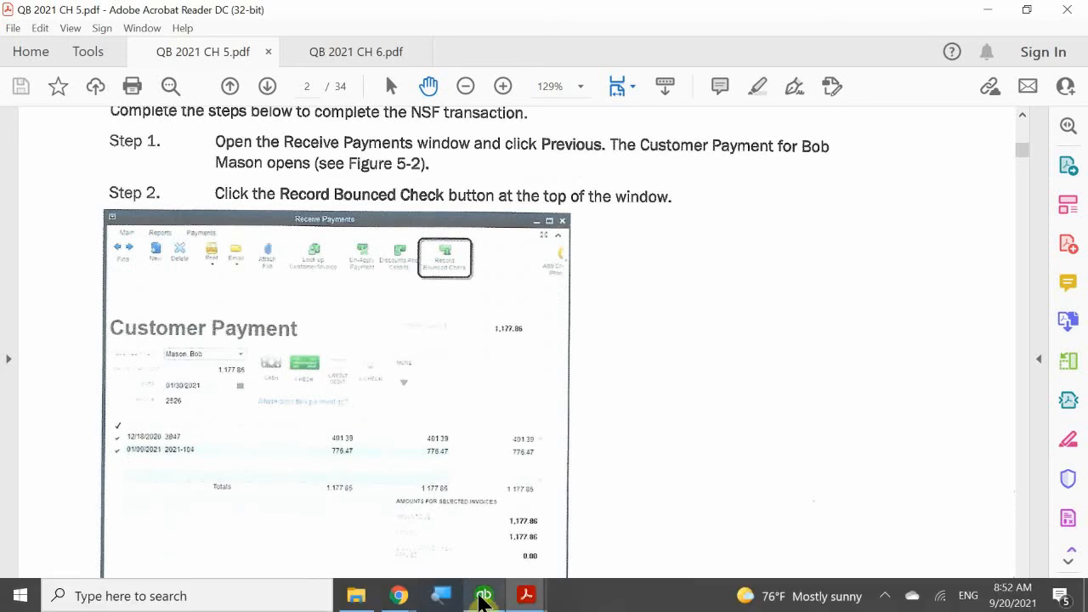
pyautogui.moveTo(489, 599)
pyautogui.click(516, 517)
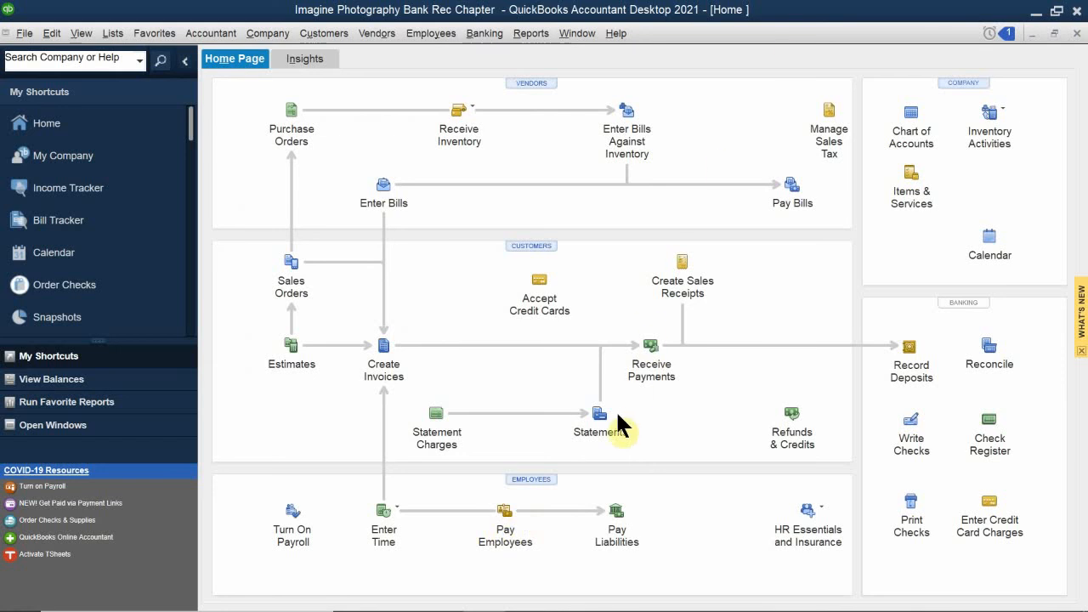
pyautogui.click(649, 366)
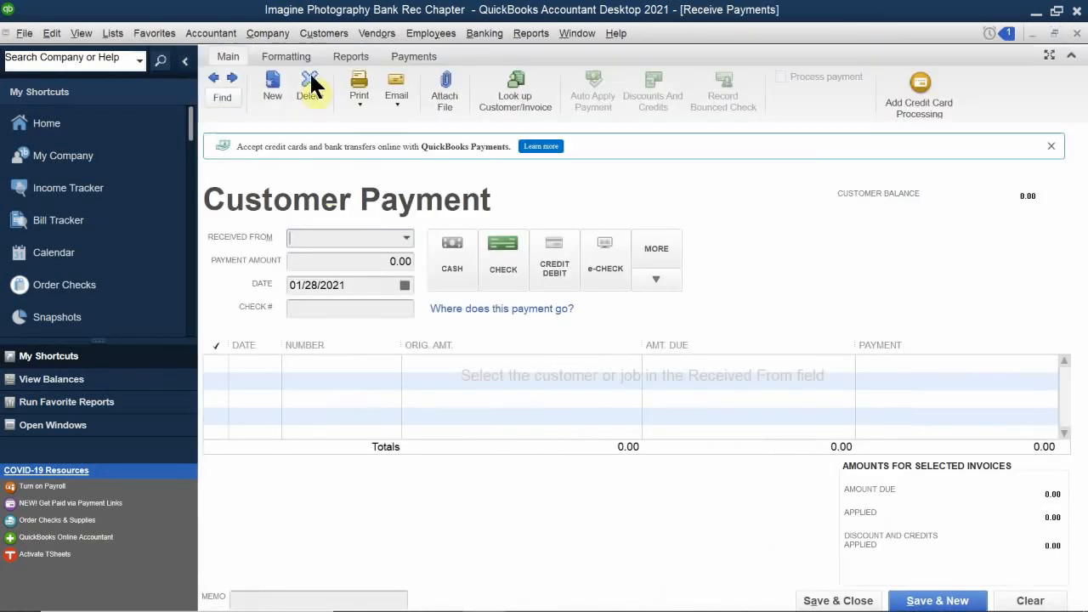
# - Go back to the customer payment made with check 2526 and start recording it as a bounced check
pyautogui.click(217, 77)
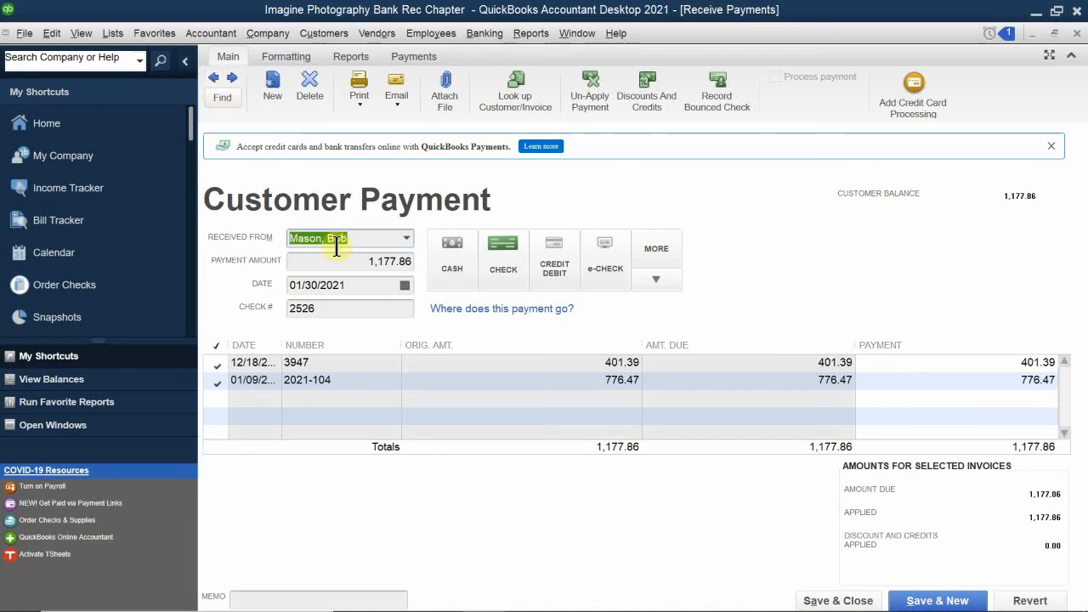
pyautogui.click(364, 238)
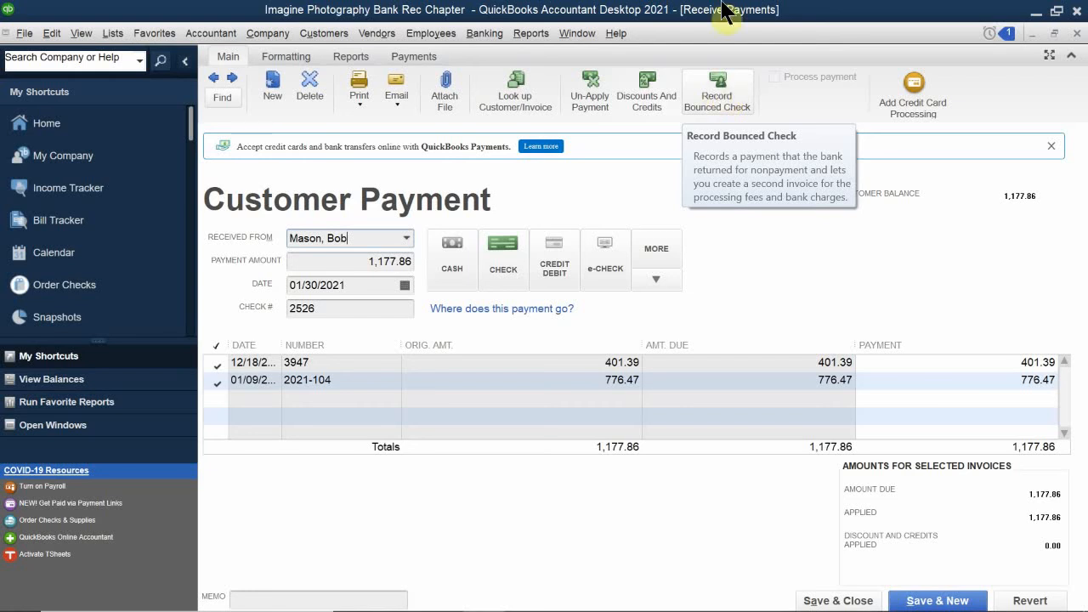
pyautogui.click(338, 39)
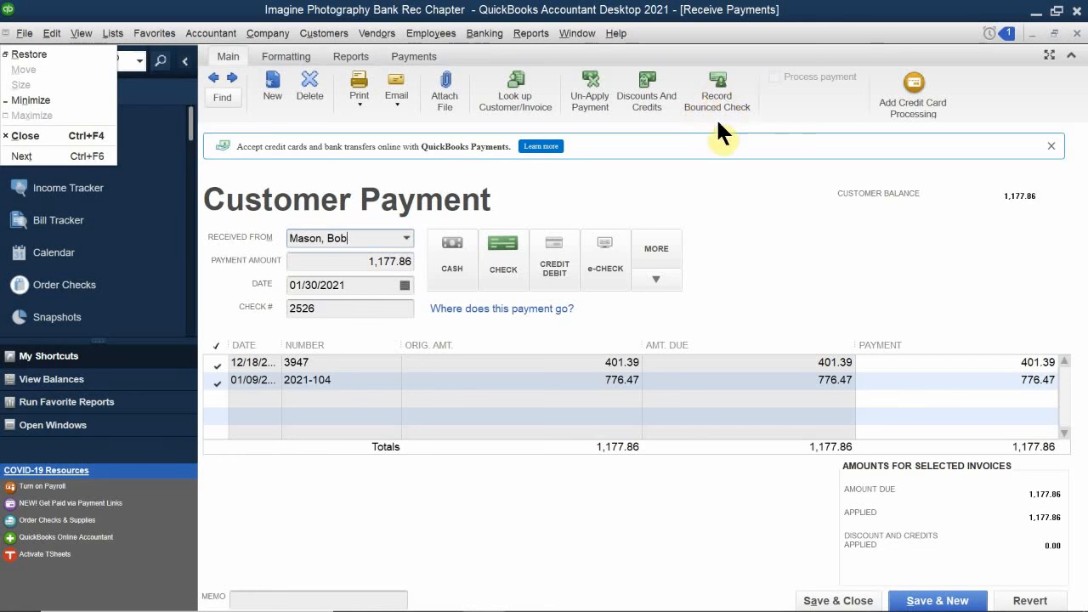
pyautogui.click(714, 86)
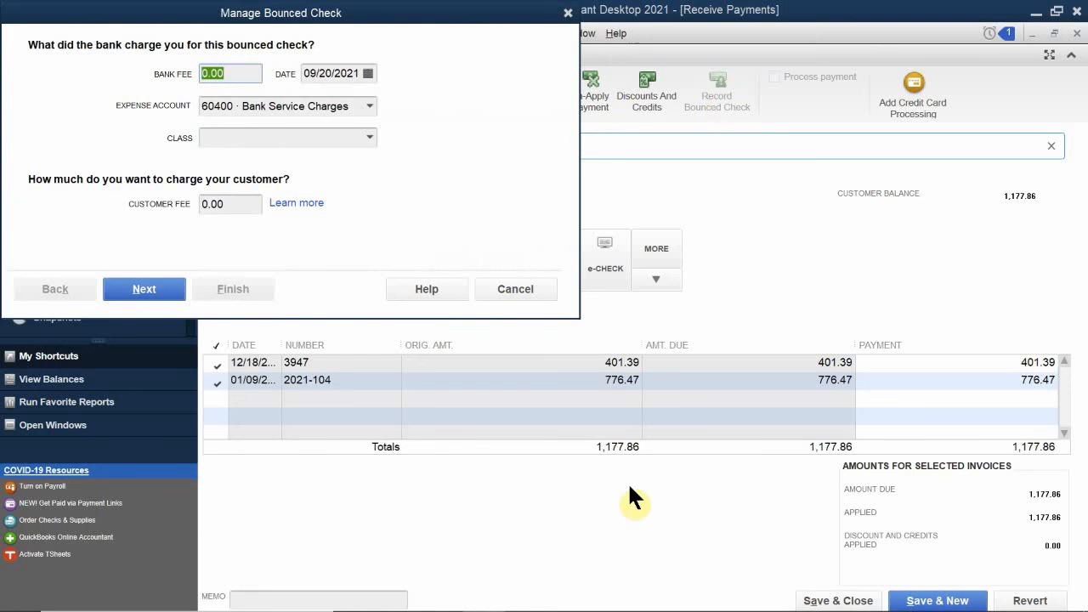
pyautogui.moveTo(198, 15); pyautogui.dragTo(505, 163)
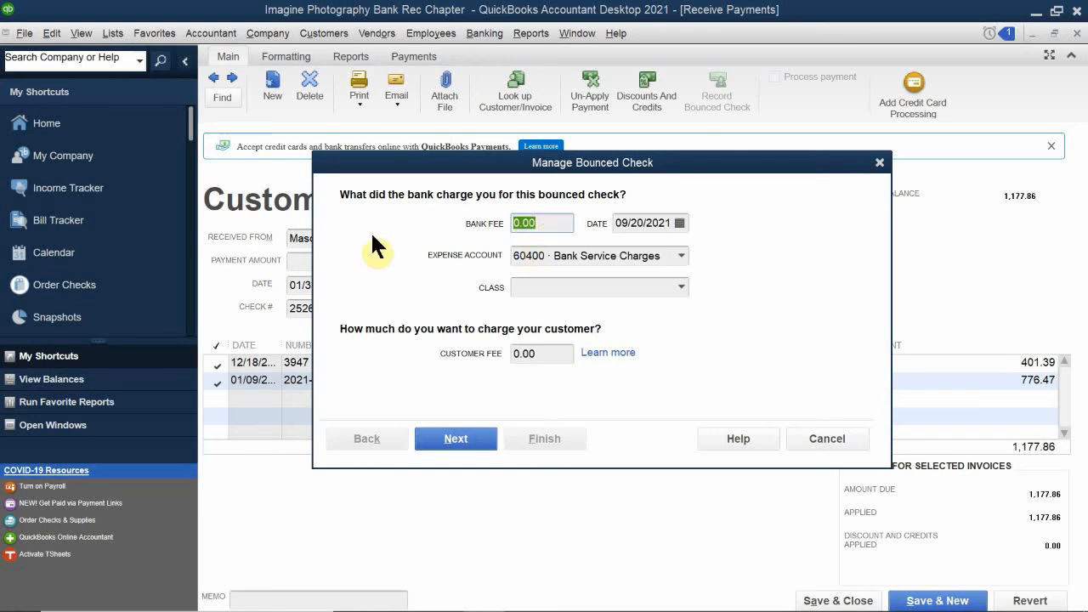
# - Set the bank fee for the bounced check to 10.00 and its date to 02/08/2021
pyautogui.write('10.00')
pyautogui.click(679, 220)
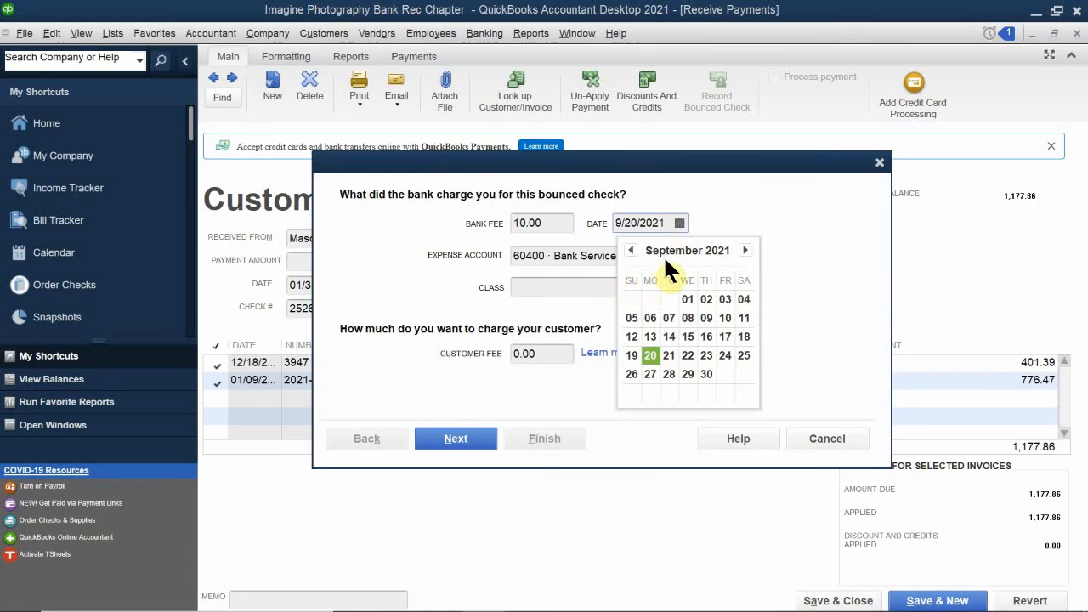
pyautogui.click(627, 250)
pyautogui.click(628, 250)
pyautogui.click(627, 250)
pyautogui.click(628, 250)
pyautogui.click(627, 250)
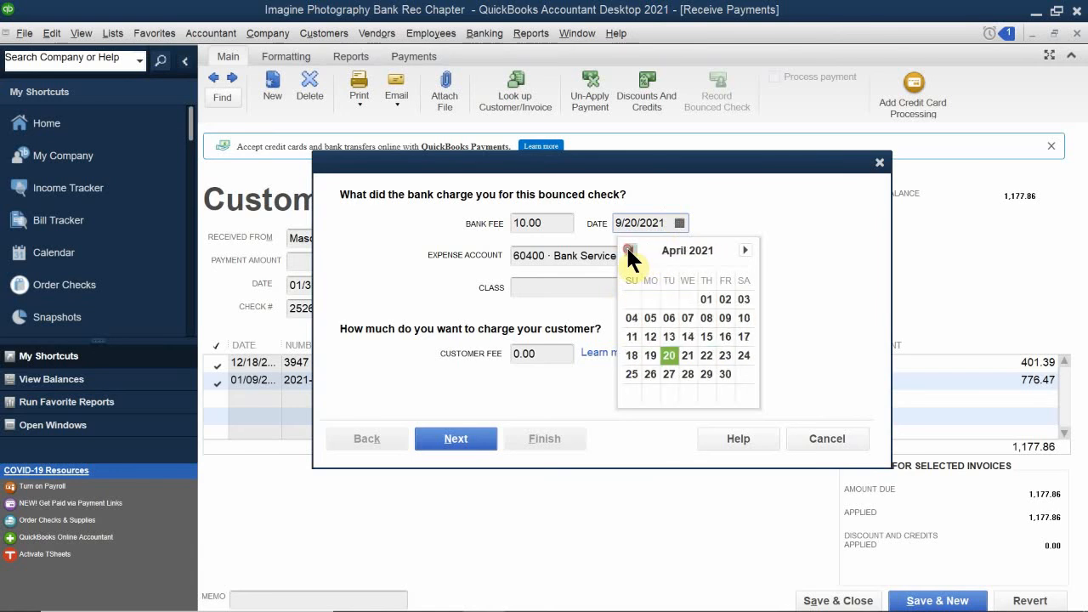
pyautogui.click(628, 250)
pyautogui.click(629, 250)
pyautogui.click(628, 250)
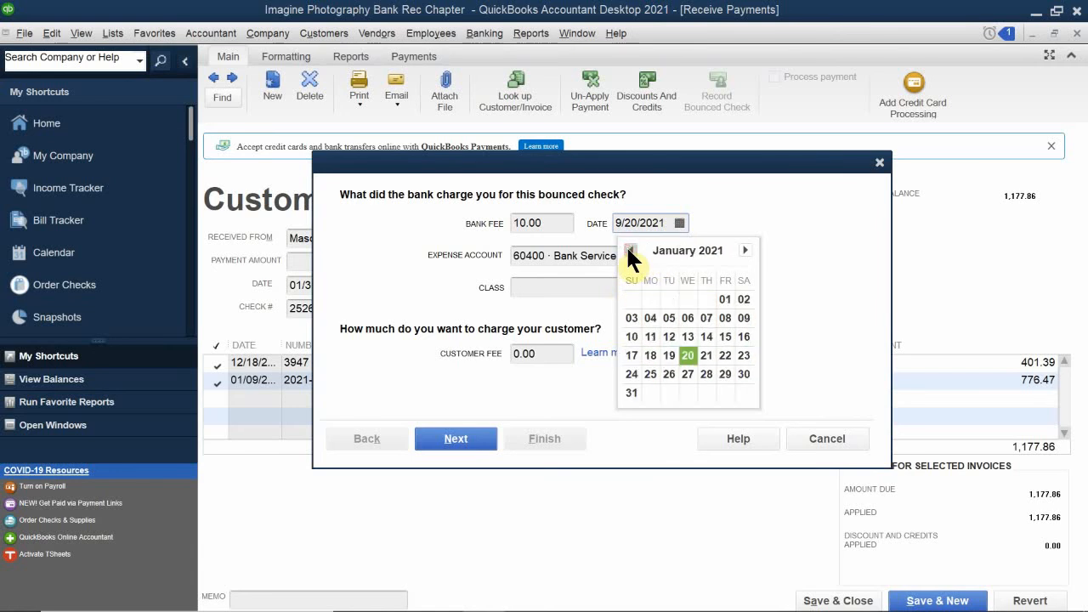
pyautogui.click(744, 249)
pyautogui.click(650, 317)
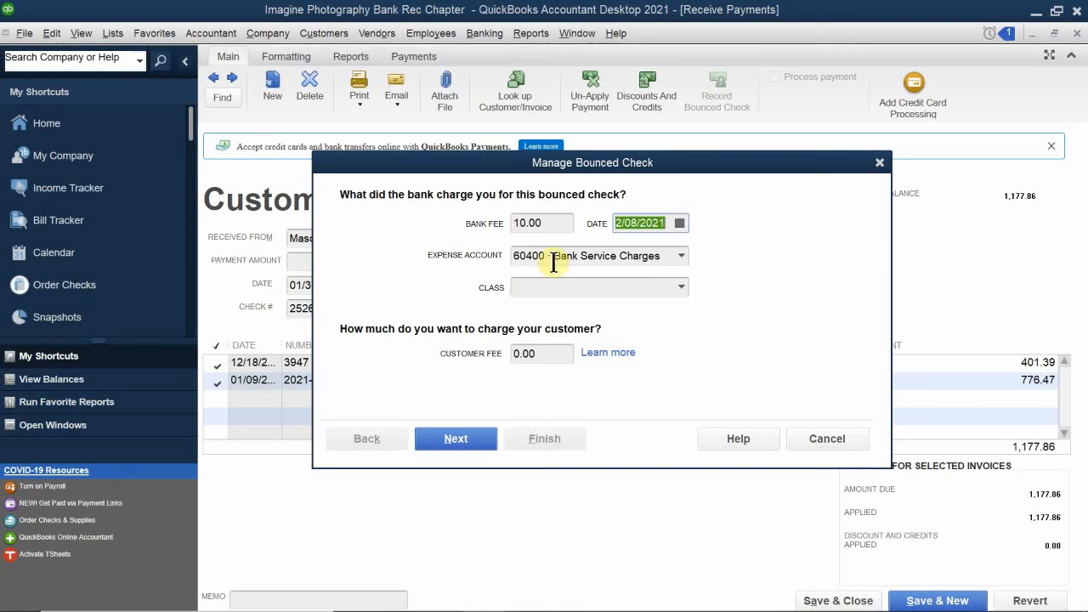
# - Assign the bounced check's bank service charge to the San Jose class
pyautogui.click(535, 288)
pyautogui.click(623, 287)
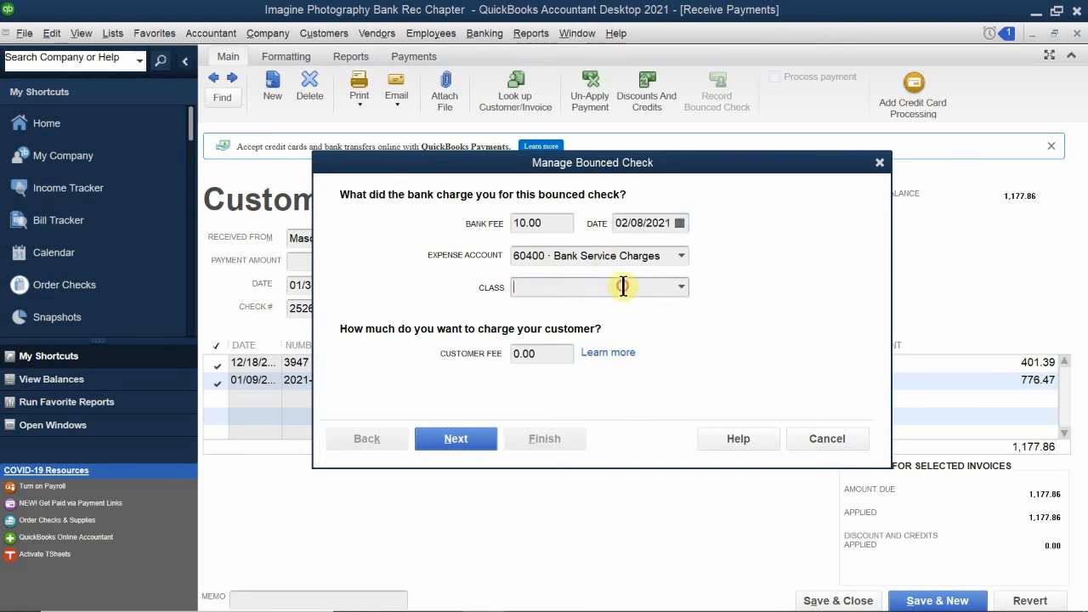
pyautogui.click(681, 287)
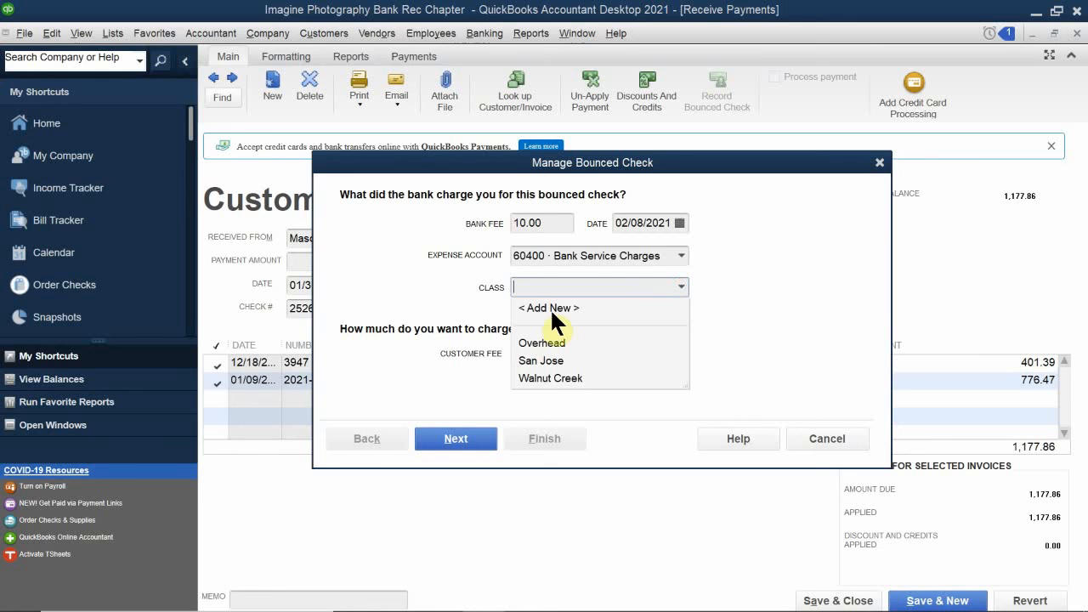
pyautogui.click(542, 360)
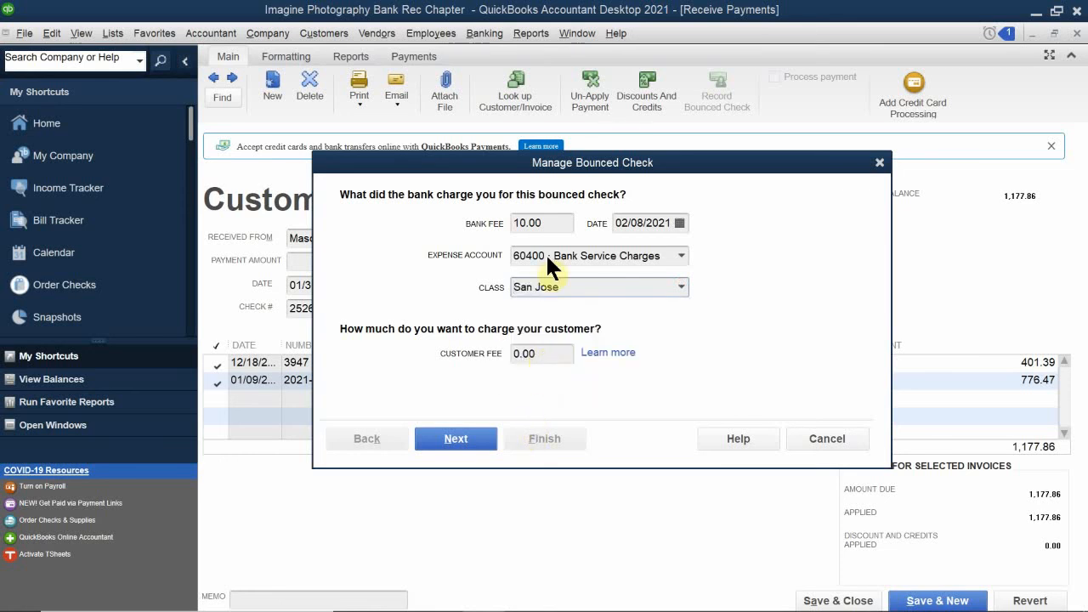
pyautogui.click(477, 159)
pyautogui.moveTo(476, 160); pyautogui.dragTo(493, 140)
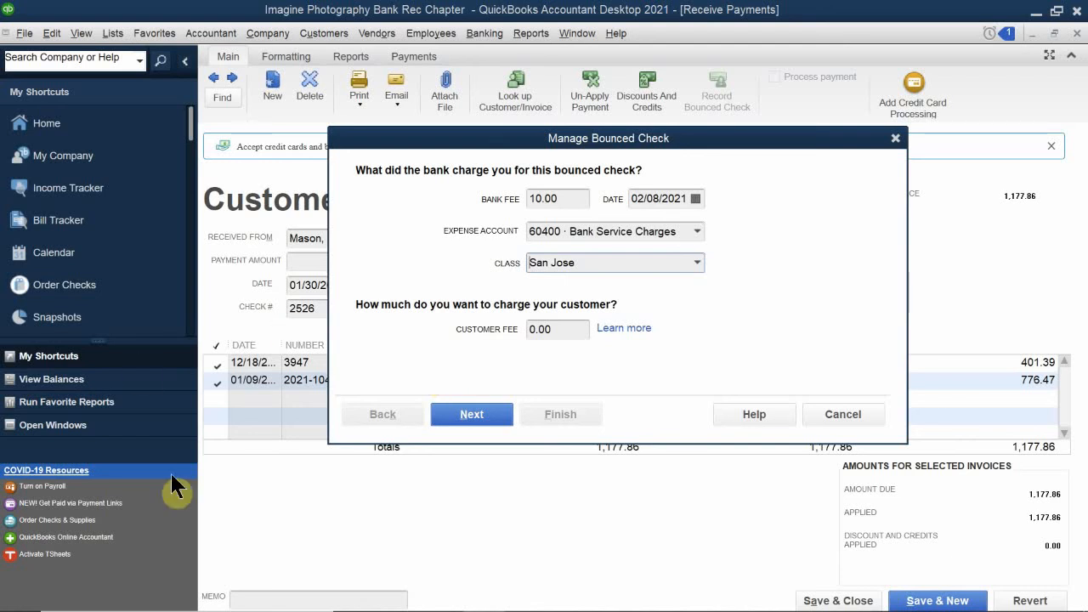
# - Set the customer fee to 20.00 and finish recording the bounced check, closing the payment window
pyautogui.moveTo(270, 605)
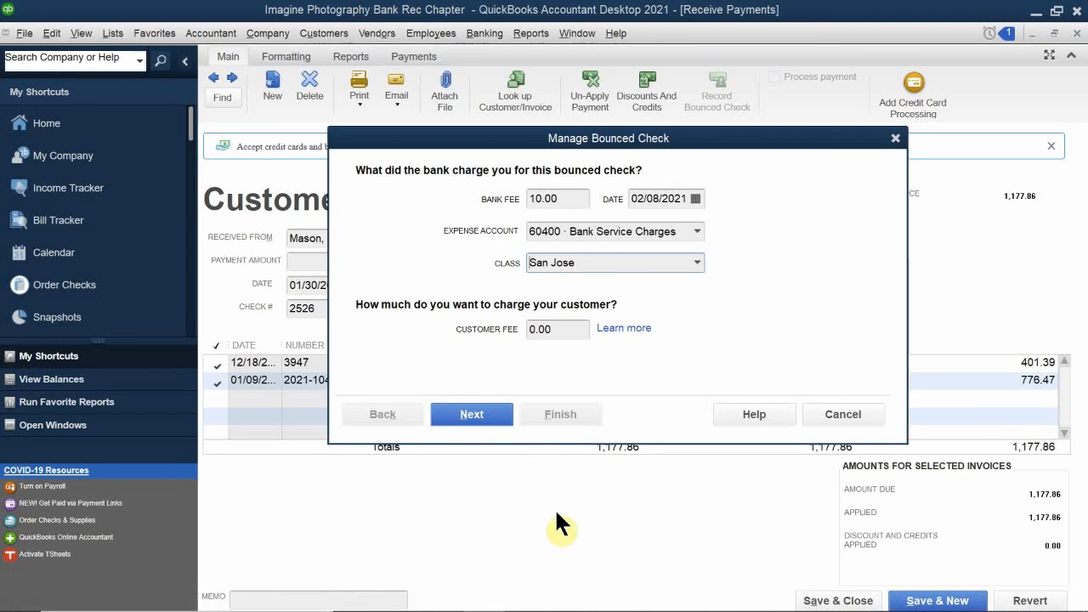
pyautogui.click(561, 331)
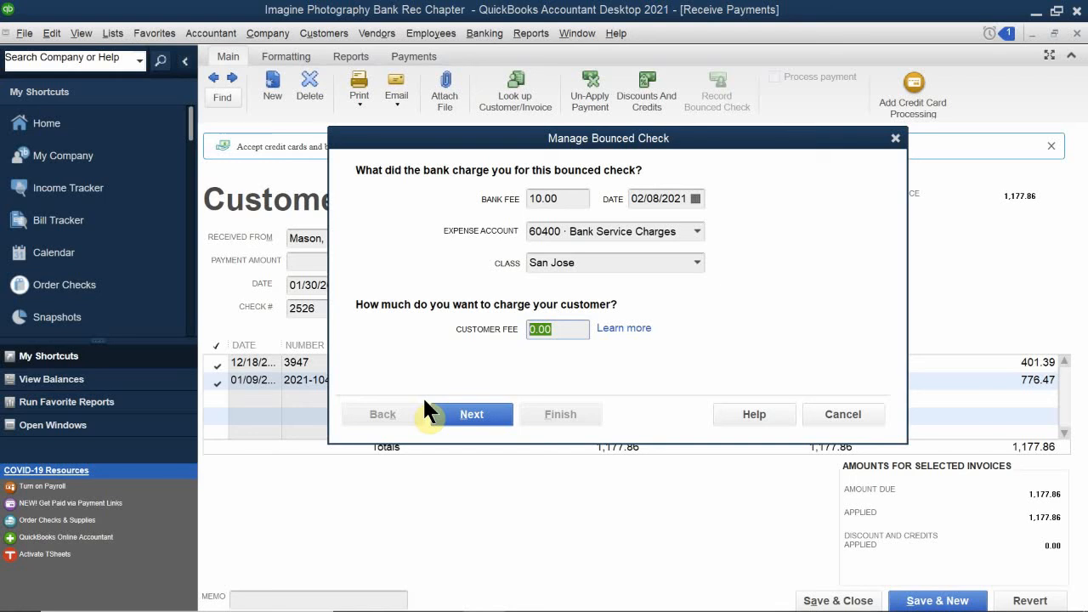
pyautogui.press('BackSpace')
pyautogui.write('20.00')
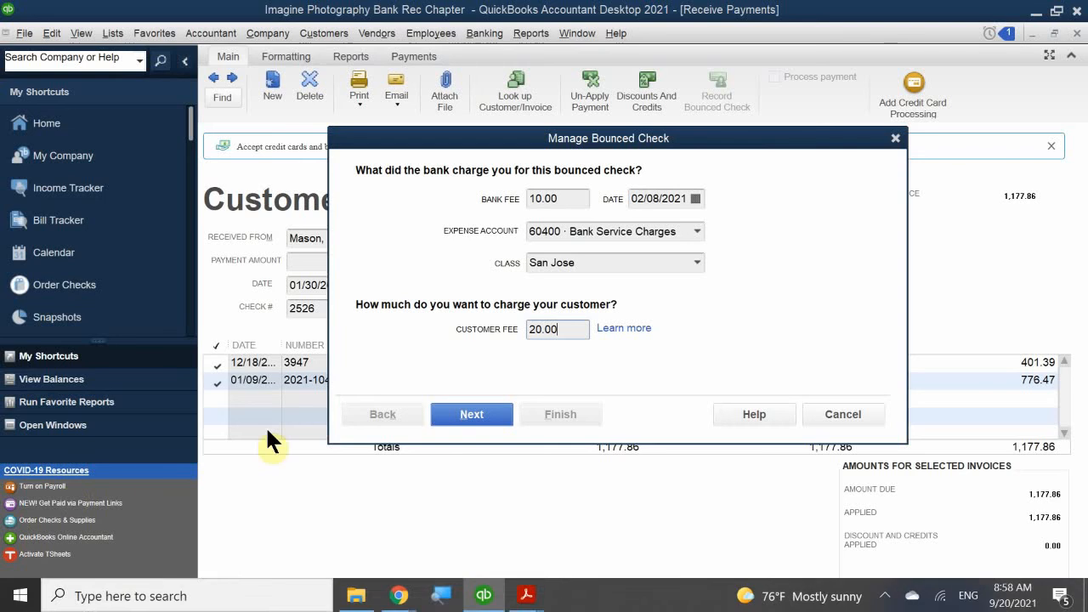
pyautogui.click(470, 413)
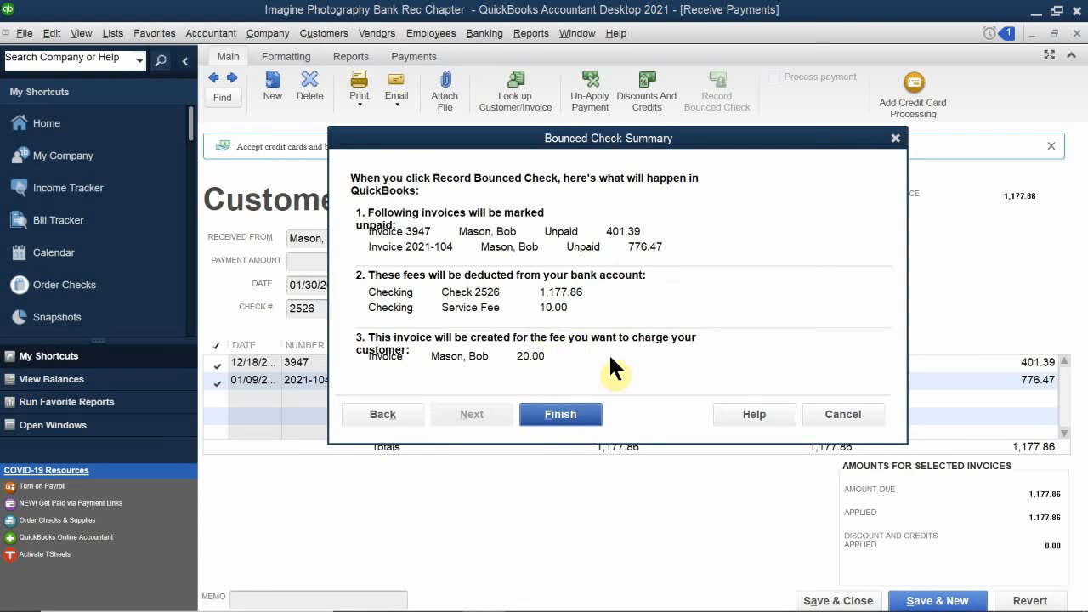
pyautogui.click(549, 415)
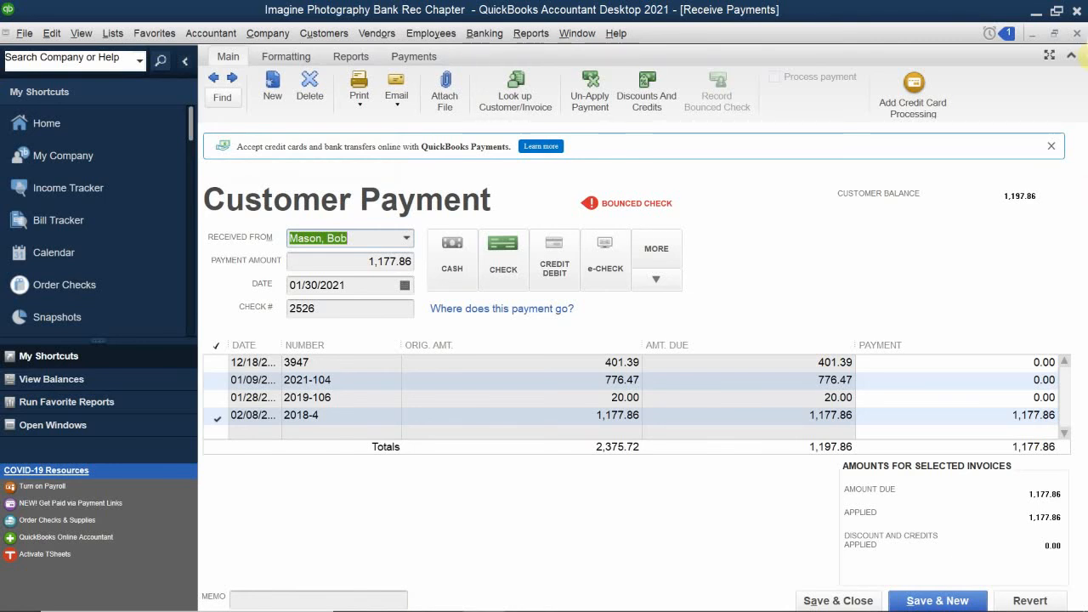
pyautogui.click(1077, 33)
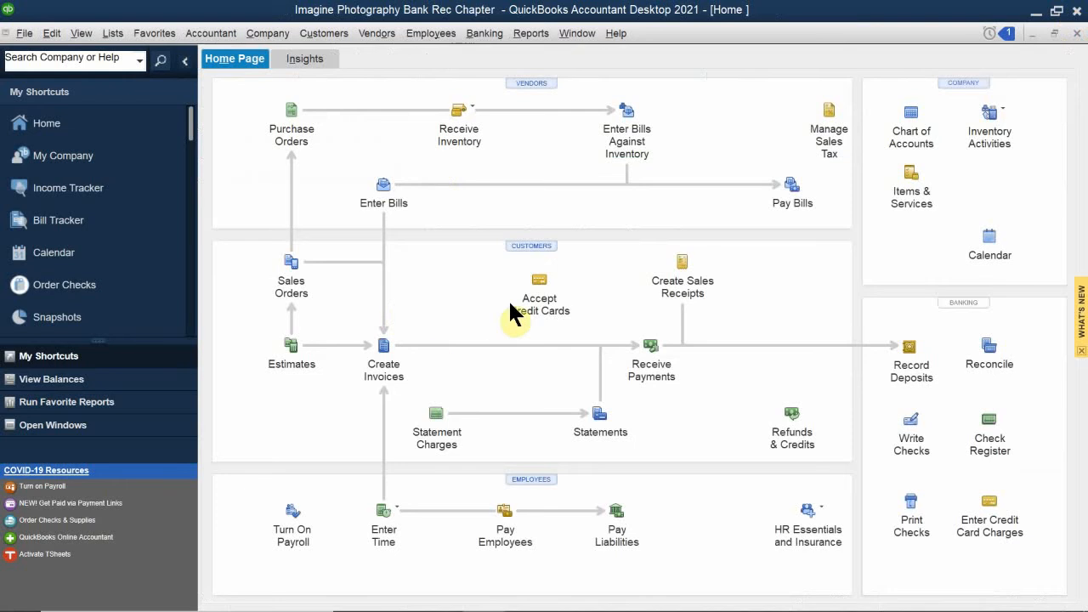
# - Open the Customer Center, widen the customer list, and review the transactions of the customer whose check bounced
pyautogui.click(542, 244)
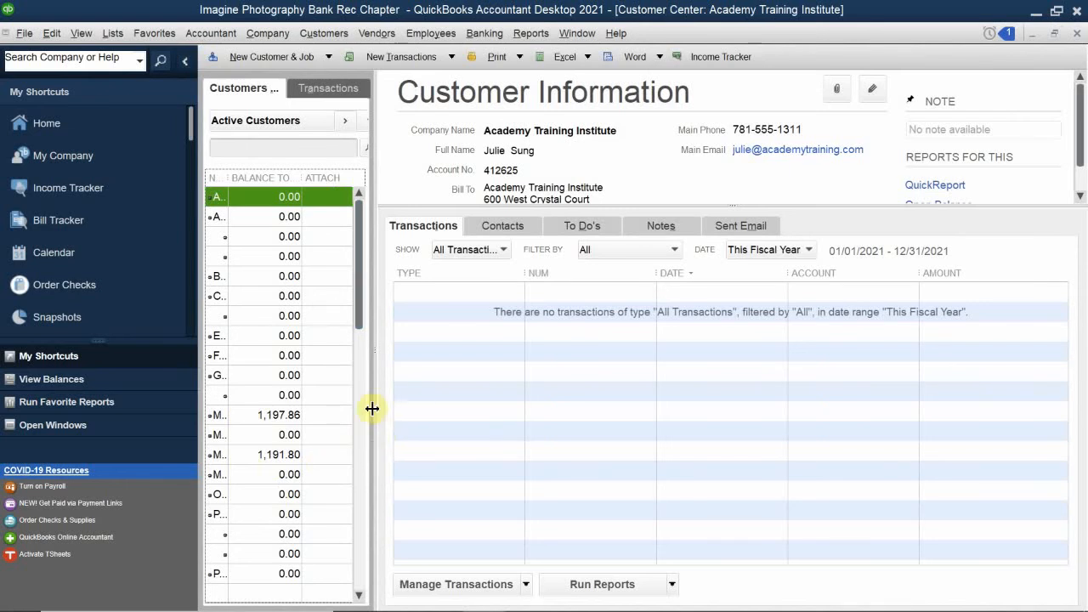
pyautogui.moveTo(377, 408); pyautogui.dragTo(489, 415)
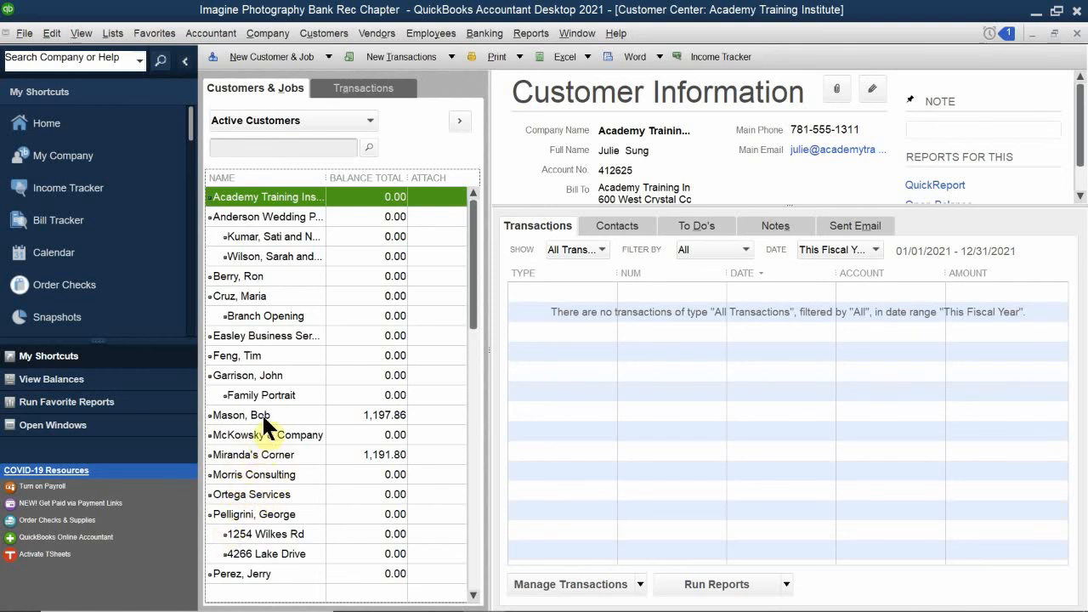
pyautogui.click(370, 421)
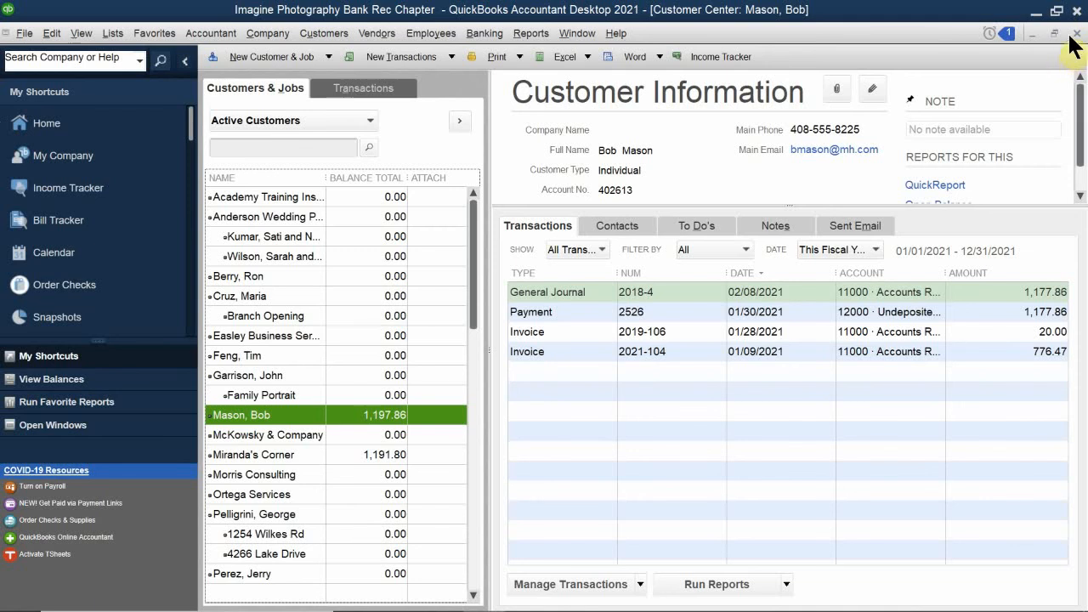
# - Start a new received payment for the selected customer and date it 02/10/2021
pyautogui.click(640, 587)
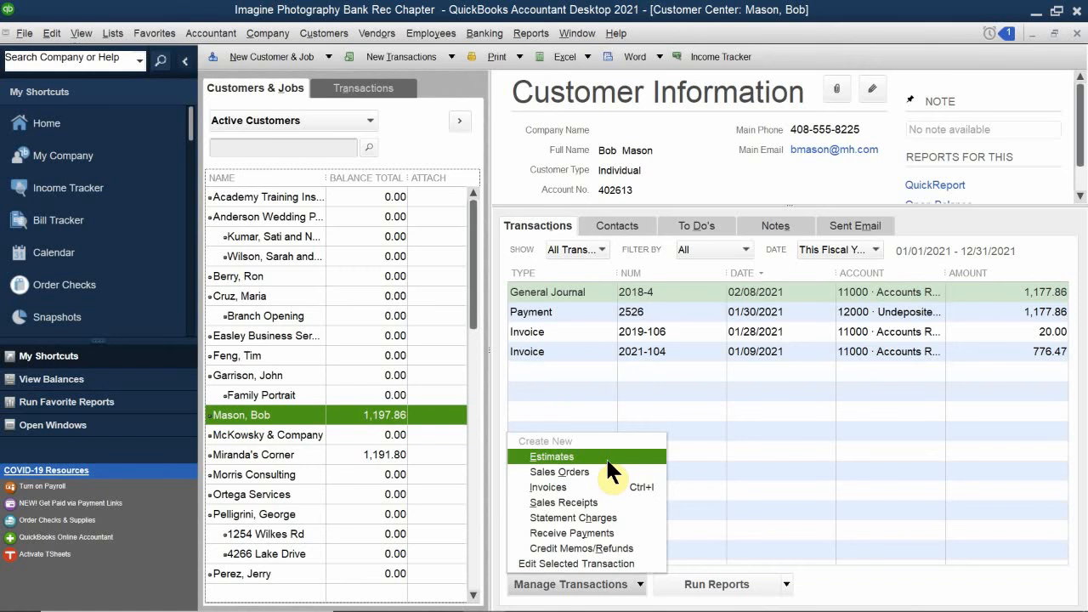
pyautogui.click(602, 545)
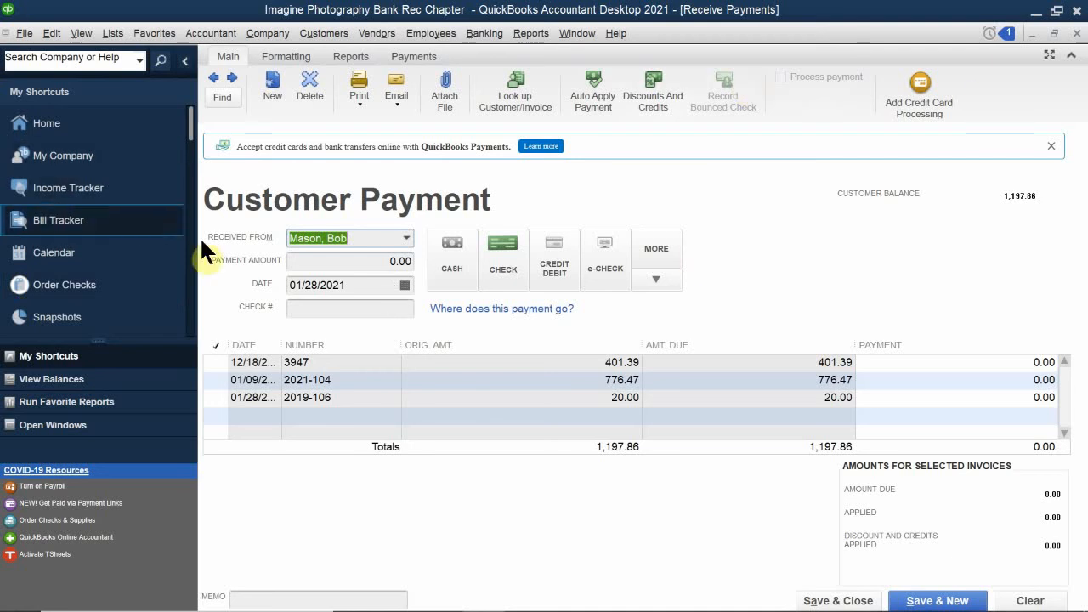
pyautogui.click(402, 284)
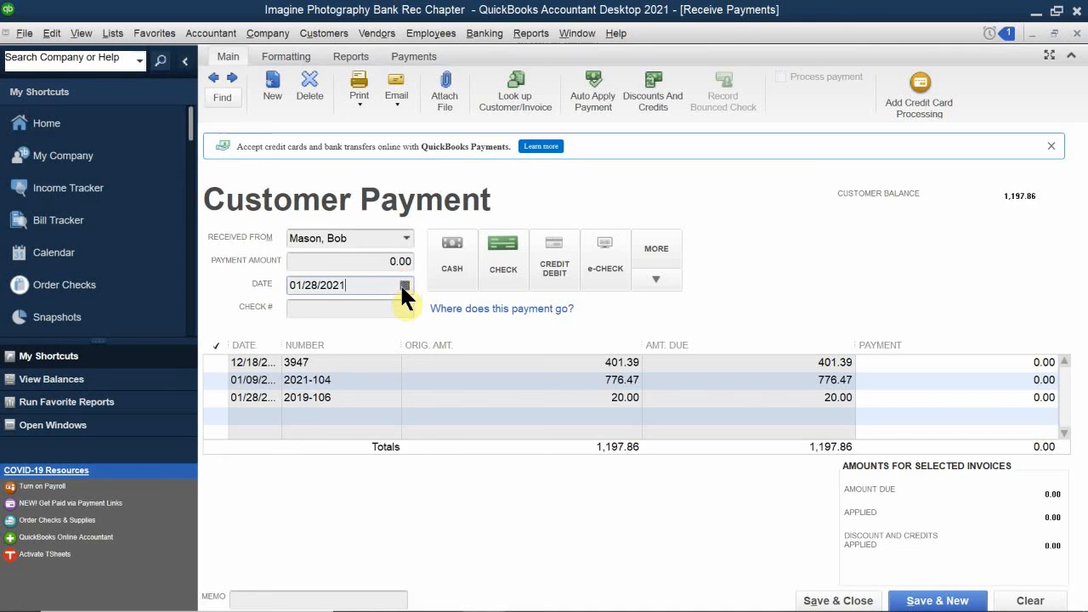
pyautogui.click(406, 284)
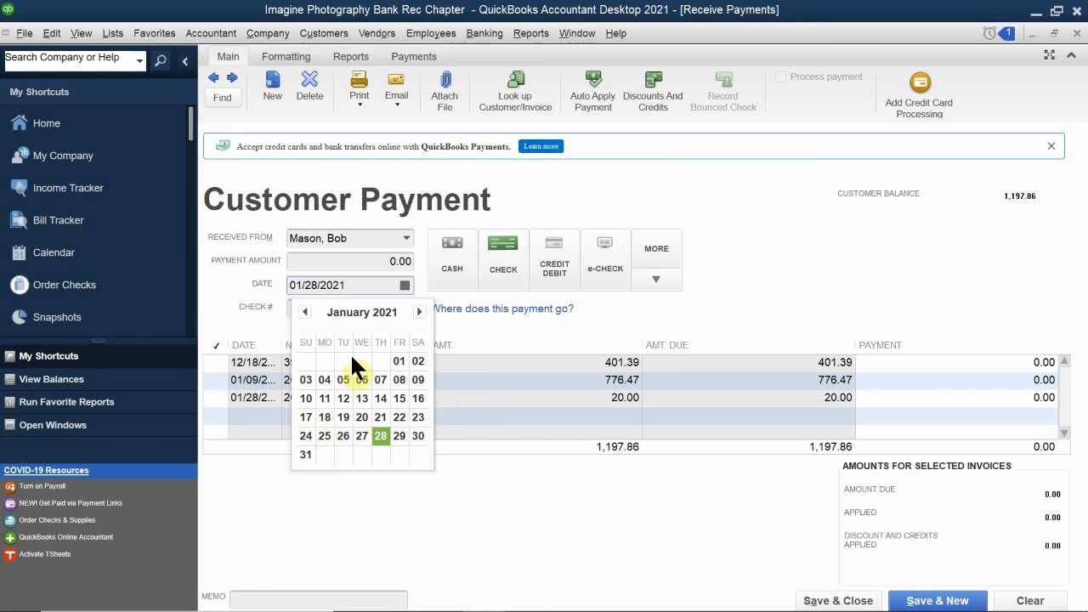
pyautogui.click(420, 312)
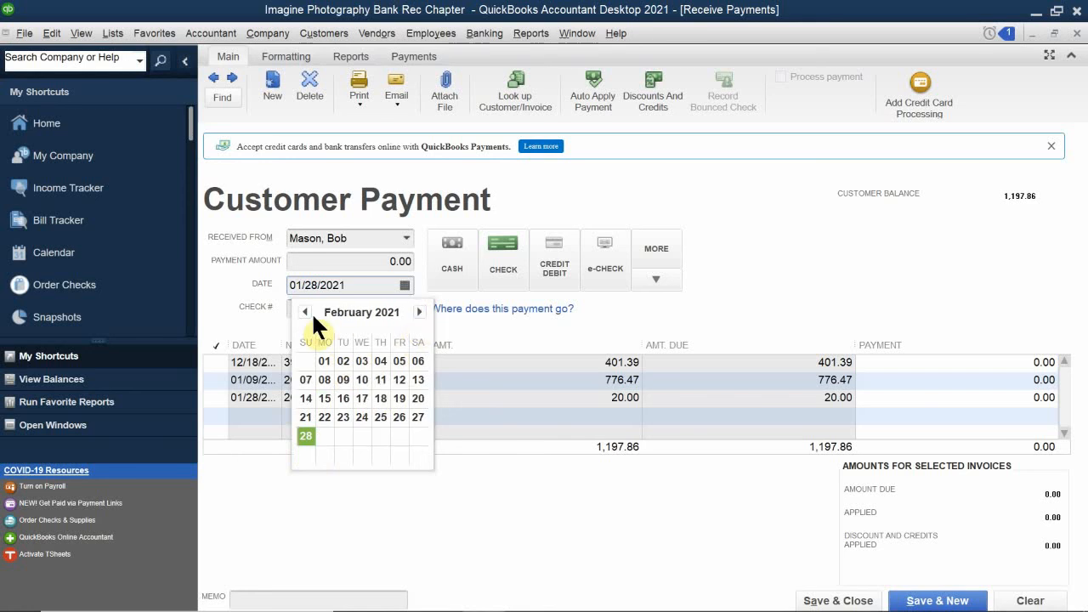
pyautogui.click(357, 380)
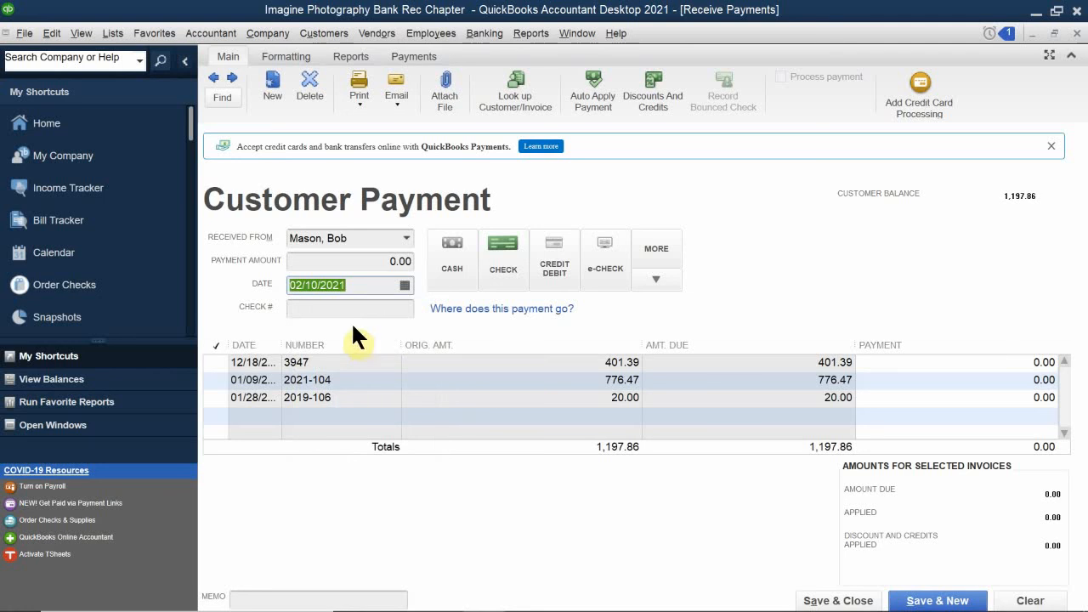
# - Set the payment method to check with check number 2538 and a payment amount of 1197.86
pyautogui.click(317, 312)
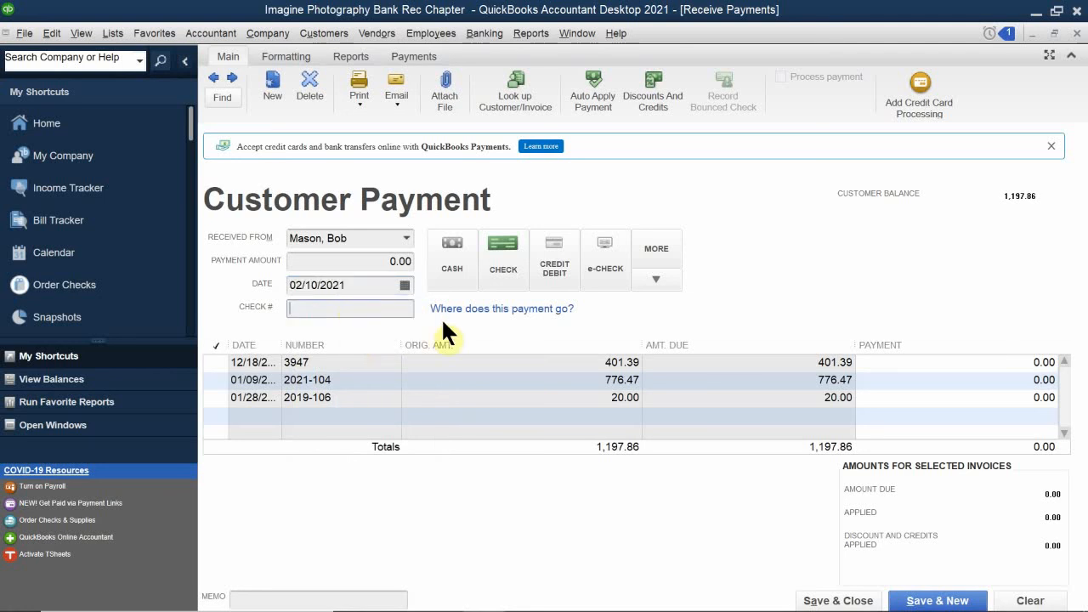
pyautogui.click(505, 247)
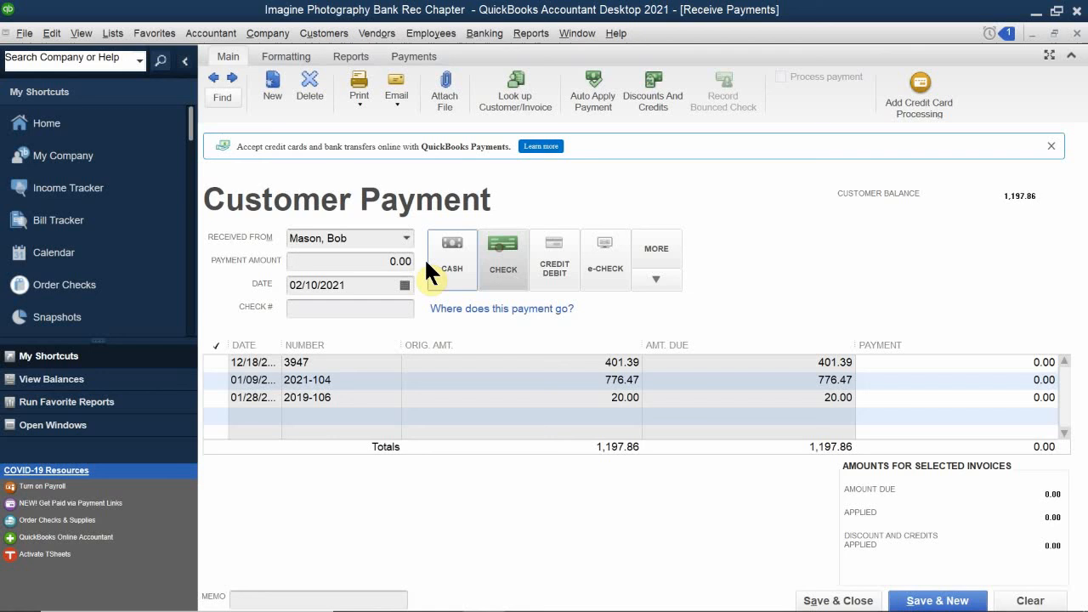
pyautogui.click(293, 309)
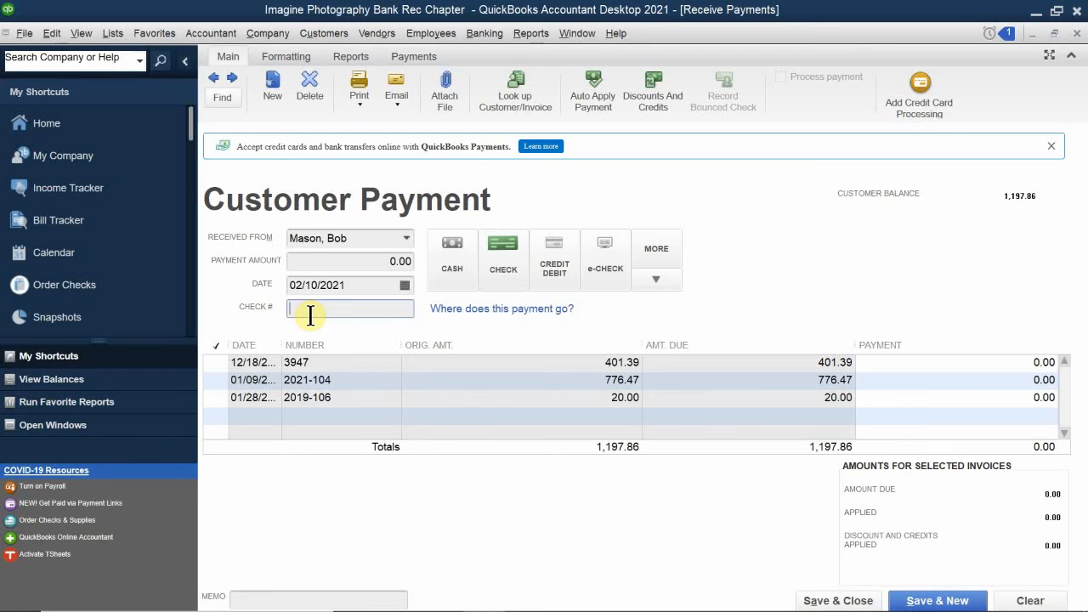
pyautogui.write('2538')
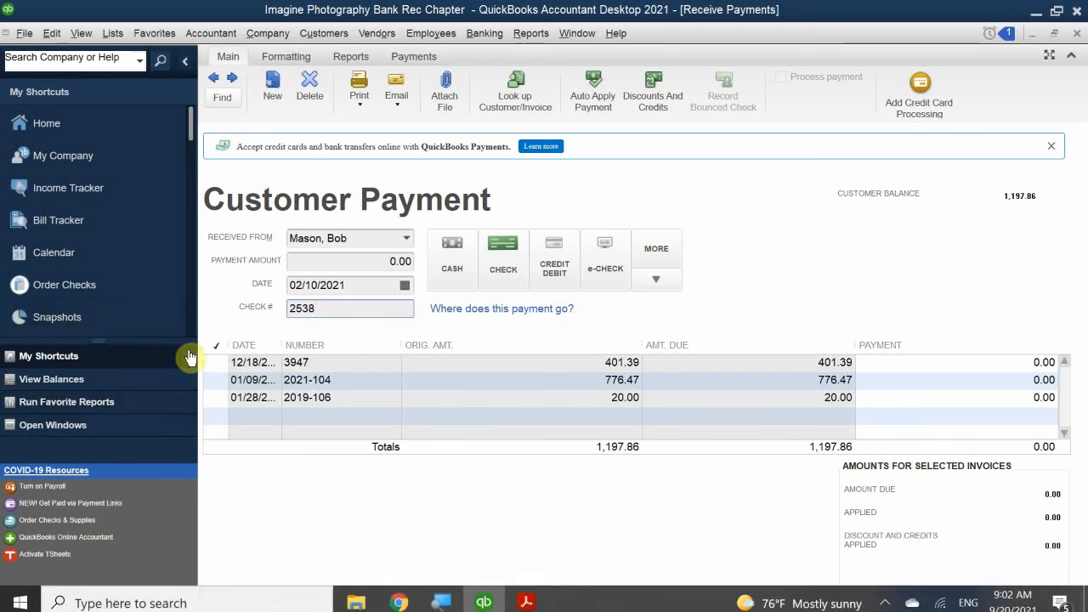
pyautogui.click(357, 264)
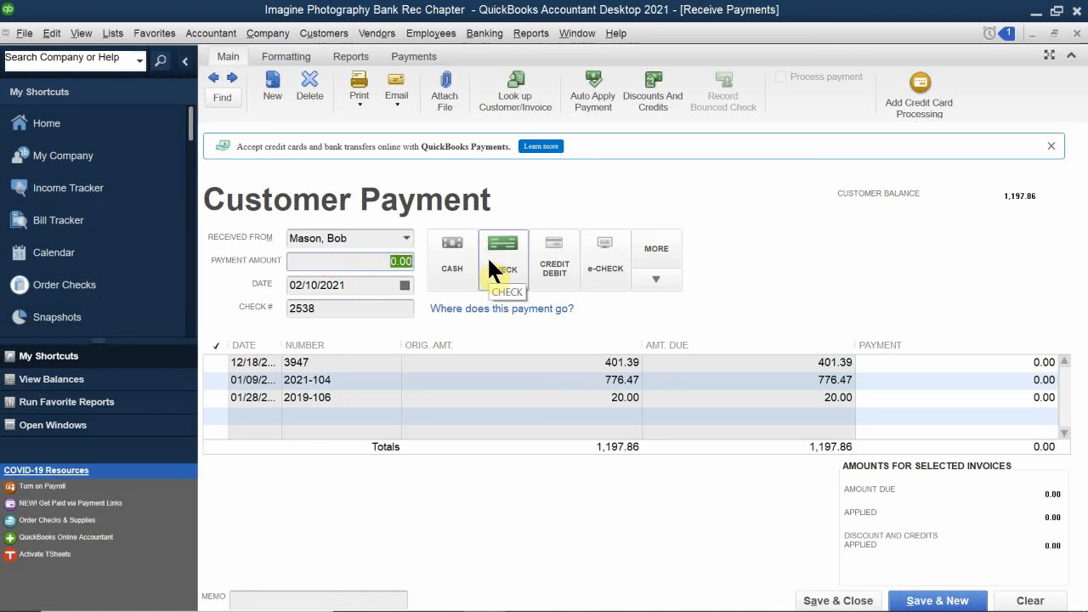
pyautogui.press('BackSpace')
pyautogui.write('1197')
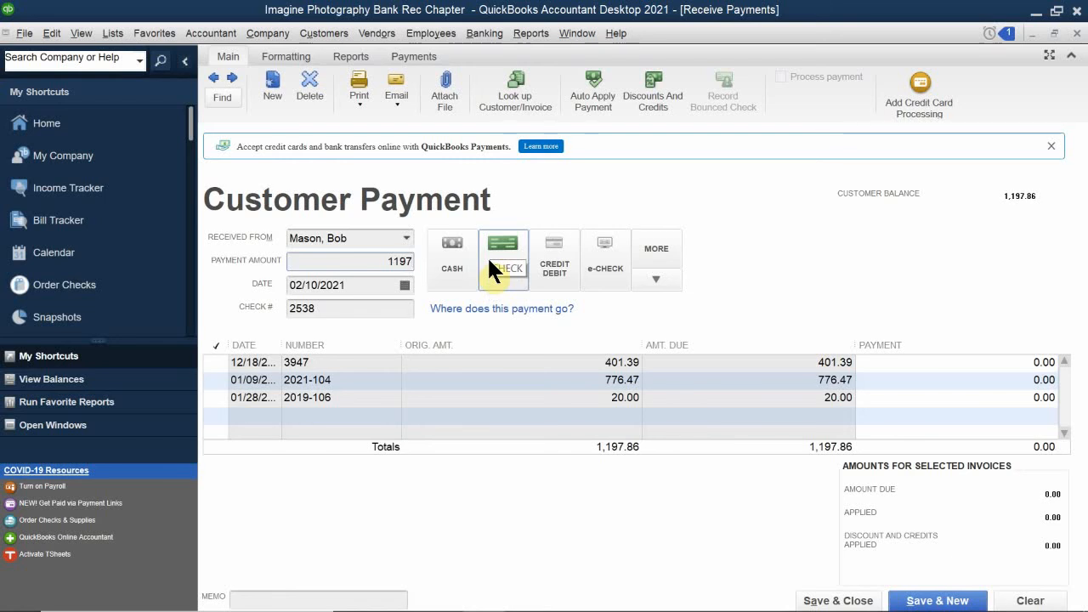
pyautogui.write('.86')
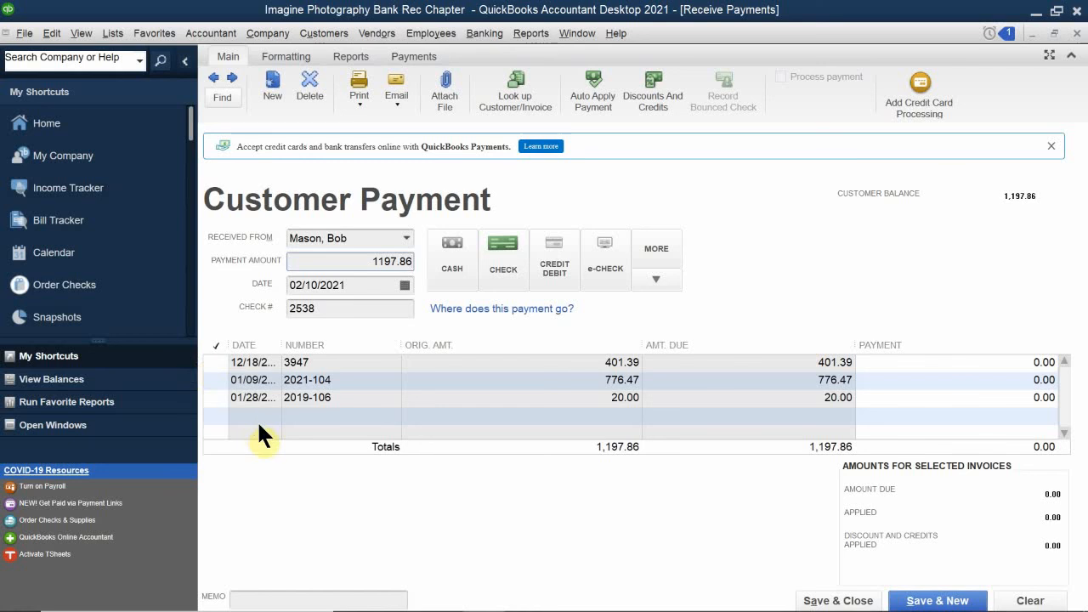
# - Apply the replacement payment to invoices 3947, 2021-104 and 2019-106, save and close it, and check the saved payment 2538
pyautogui.click(289, 423)
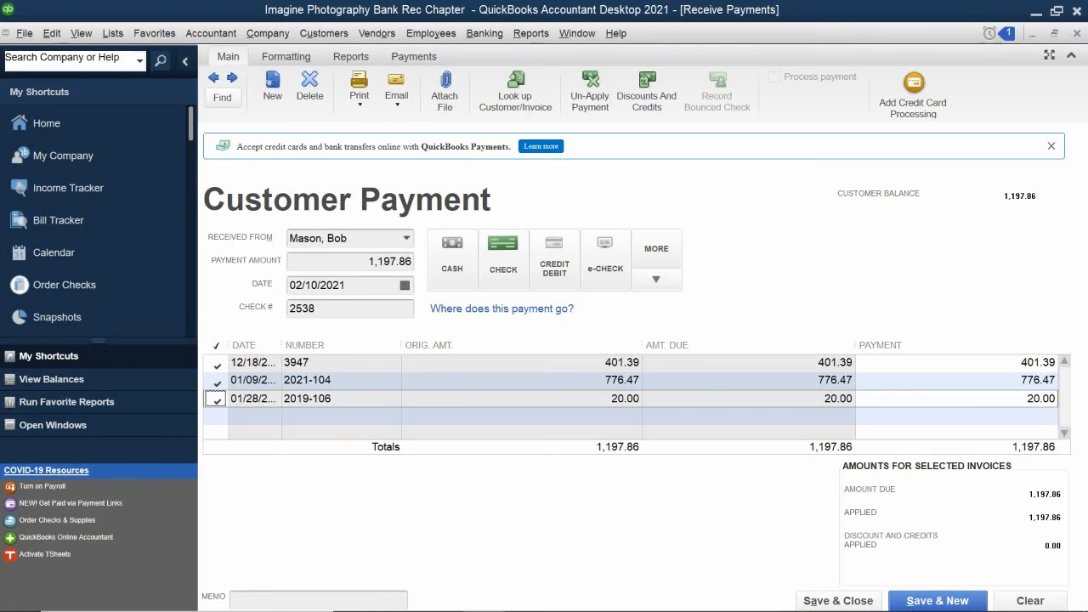
pyautogui.click(829, 601)
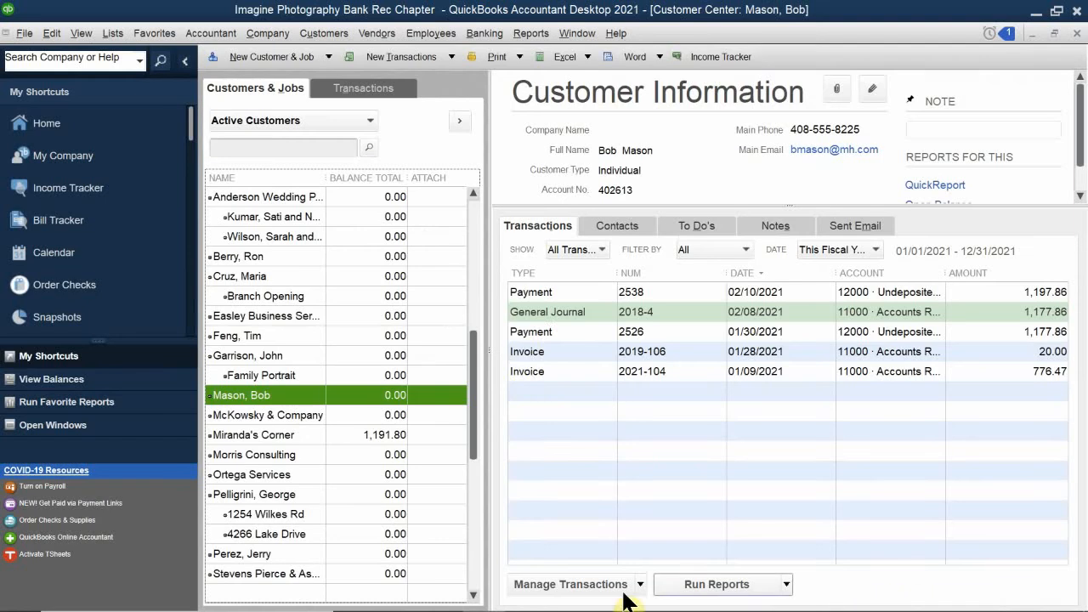
pyautogui.click(552, 291)
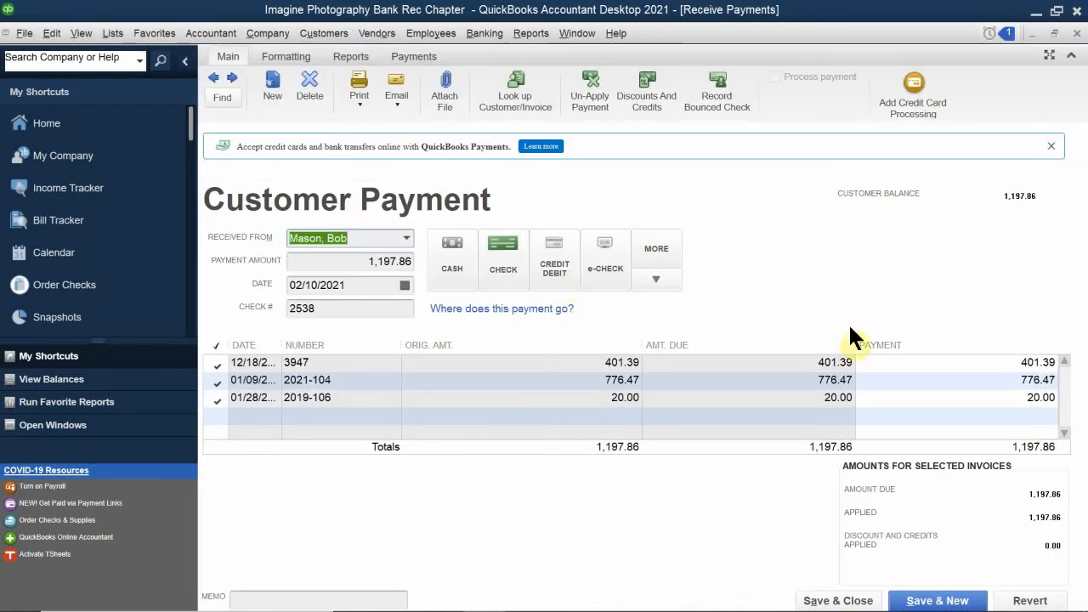
pyautogui.click(851, 601)
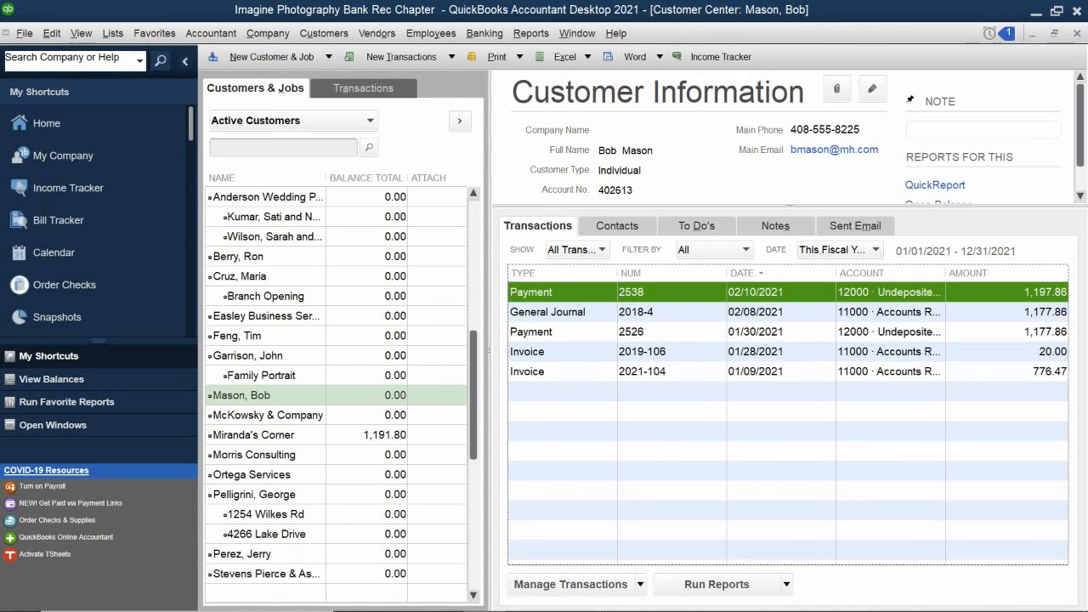
# - Switch to QB 2021 CH 5.pdf in Acrobat Reader and read the replacement check practice and the "If Your Check Bounces" section
pyautogui.click(527, 595)
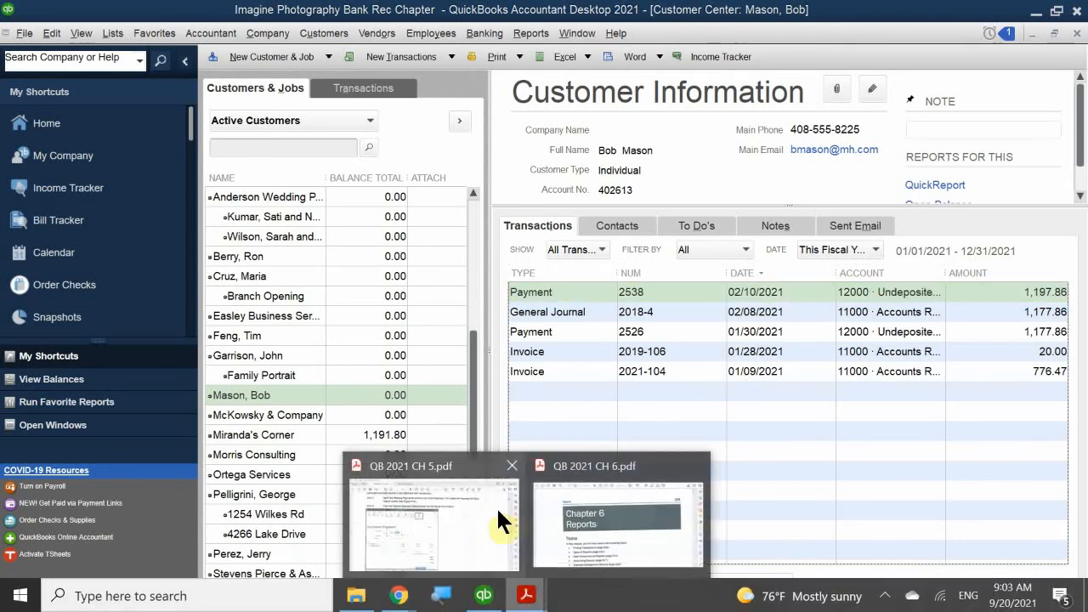
pyautogui.click(448, 506)
pyautogui.scroll(-10, 356, 383)
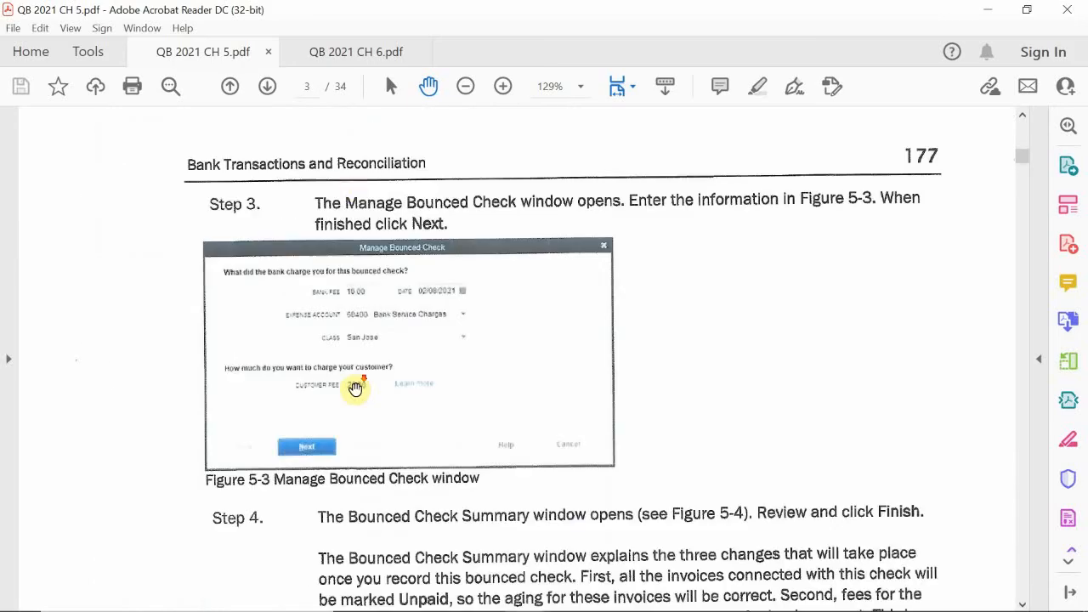
pyautogui.scroll(-10, 356, 388)
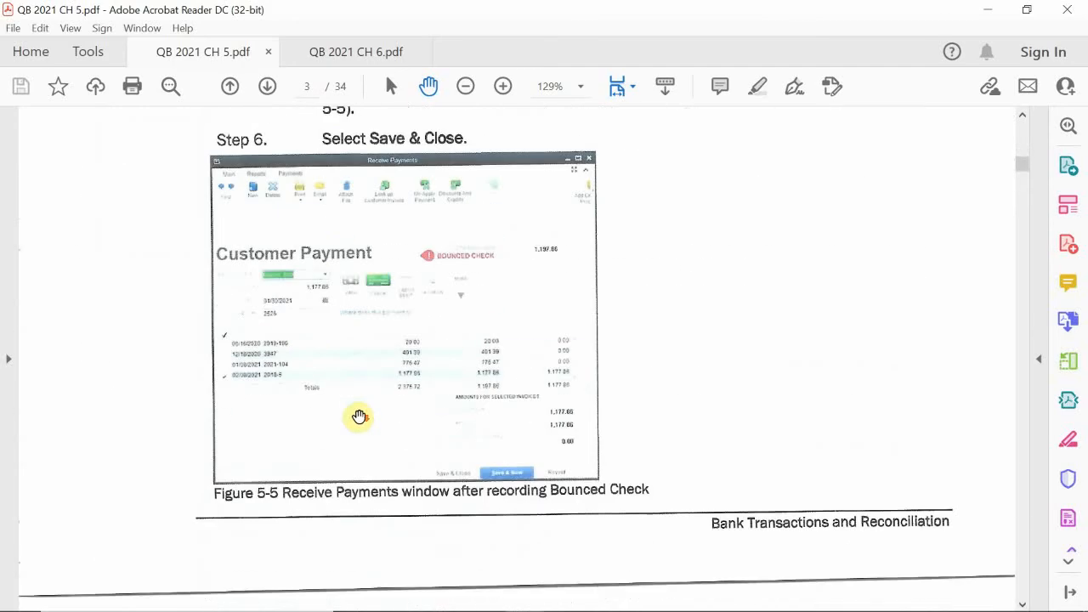
pyautogui.scroll(-10, 359, 416)
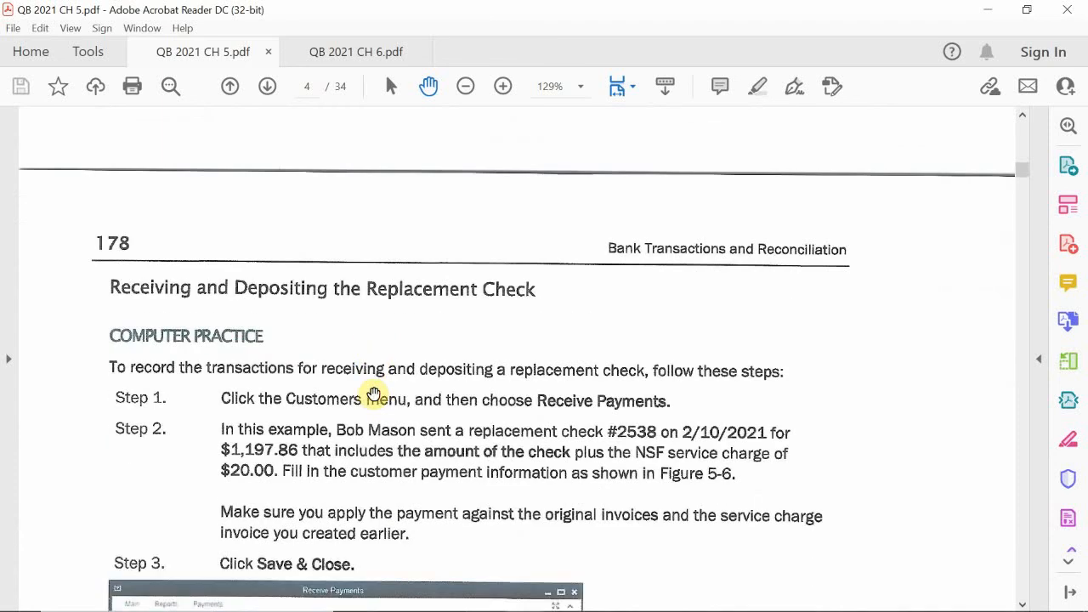
pyautogui.scroll(-3, 374, 395)
pyautogui.scroll(2, 375, 395)
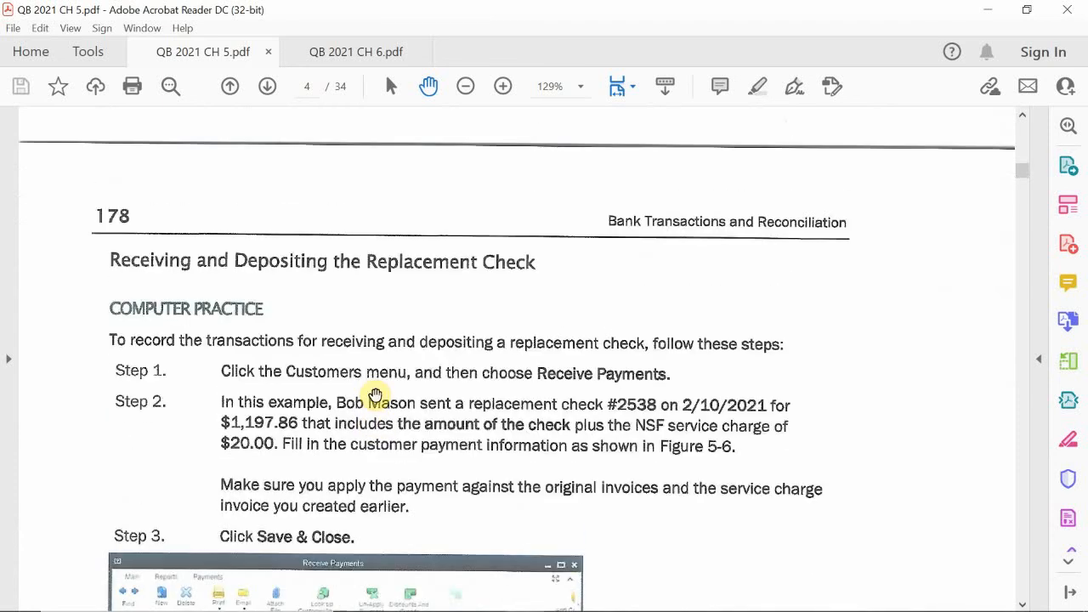
pyautogui.scroll(-15, 375, 395)
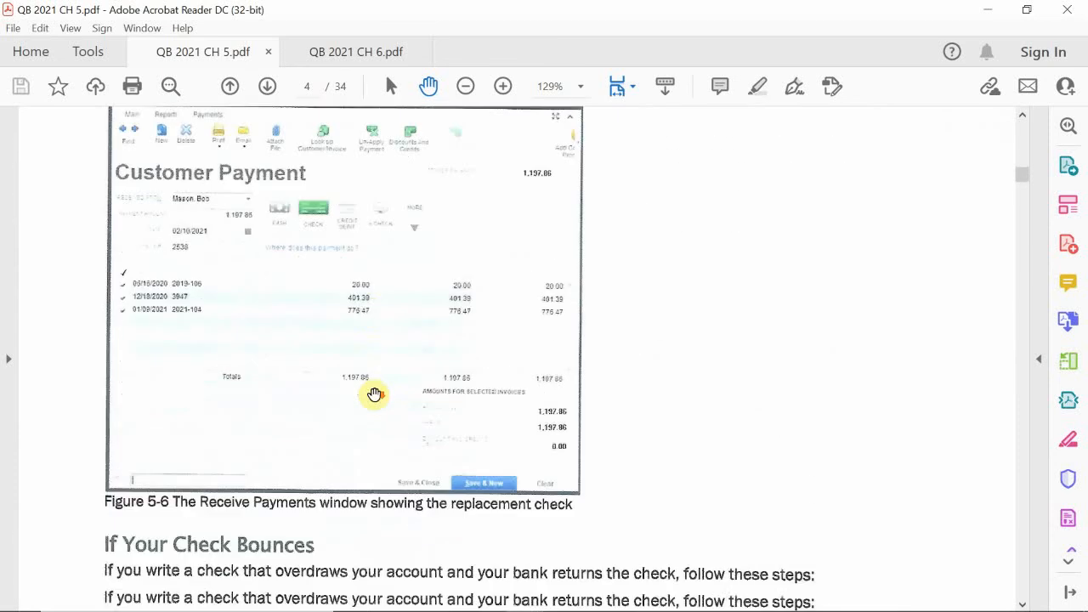
pyautogui.scroll(-12, 374, 395)
pyautogui.scroll(-1, 376, 396)
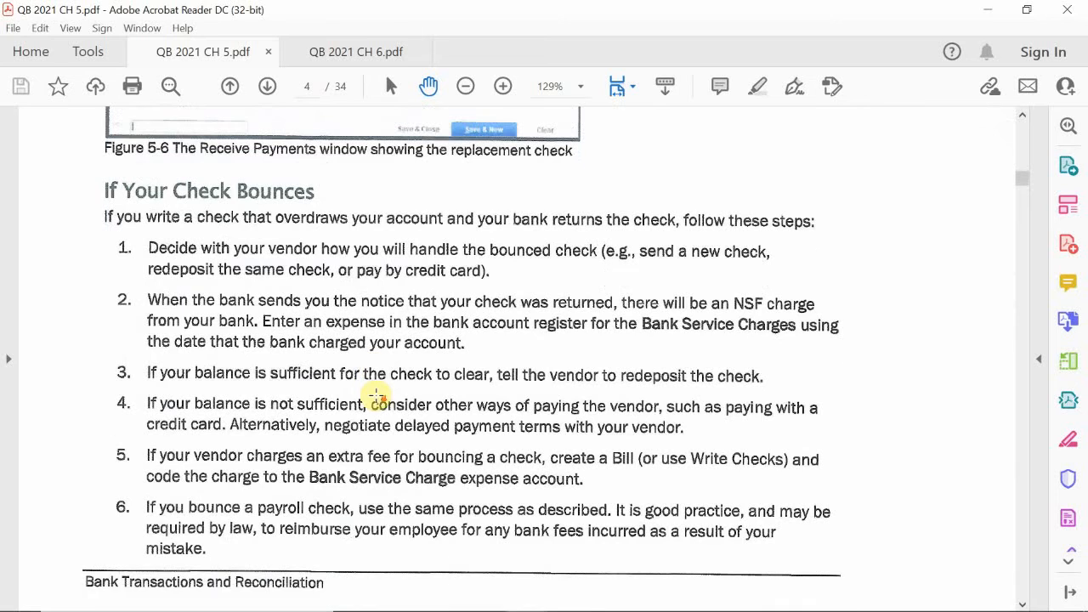
pyautogui.scroll(-3, 247, 272)
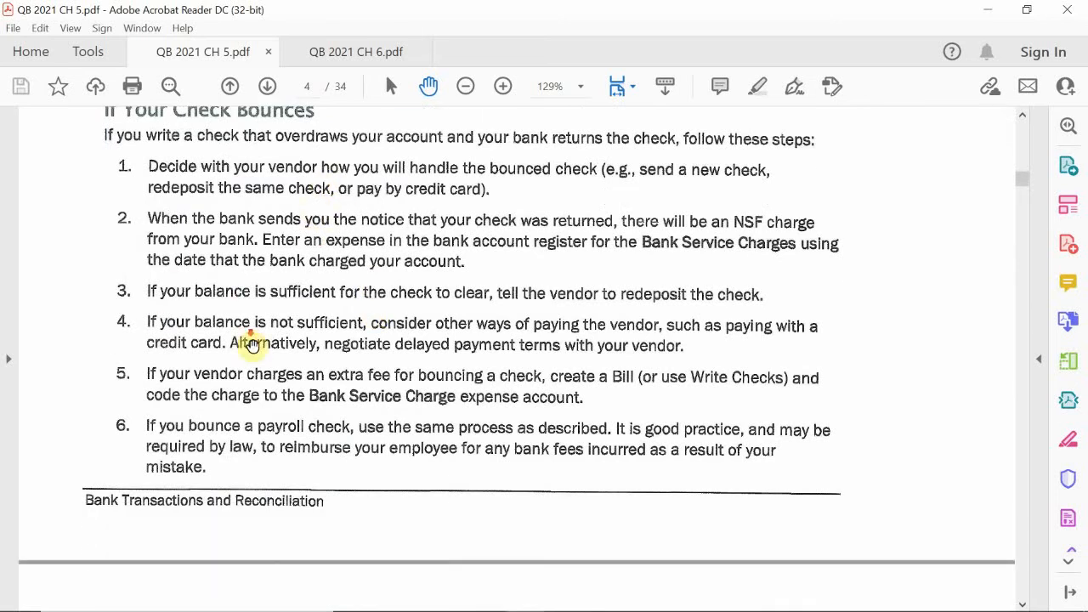
pyautogui.scroll(-5, 253, 349)
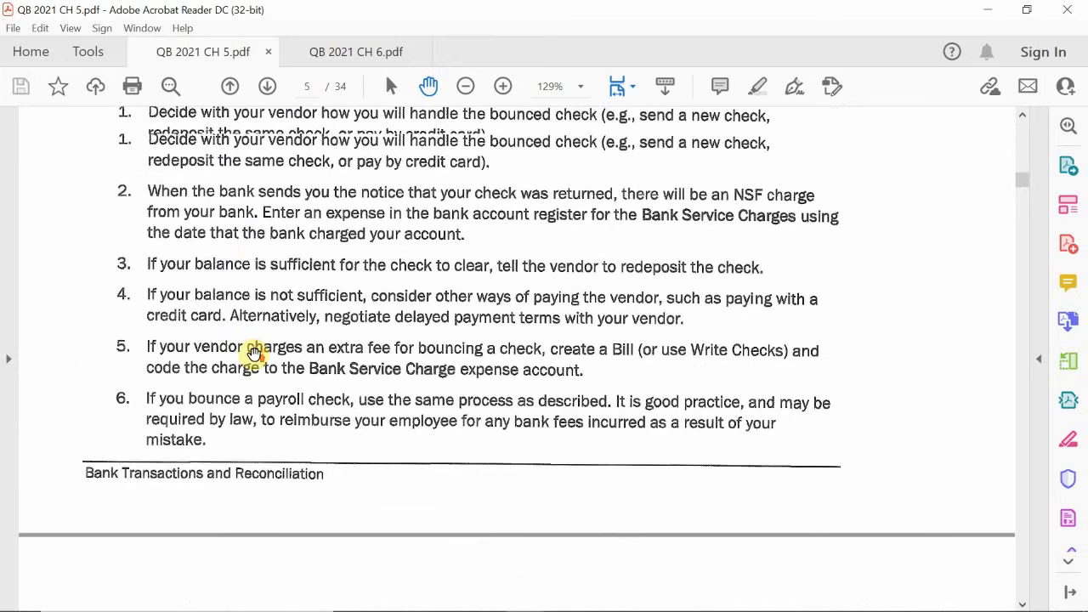
pyautogui.scroll(4, 253, 353)
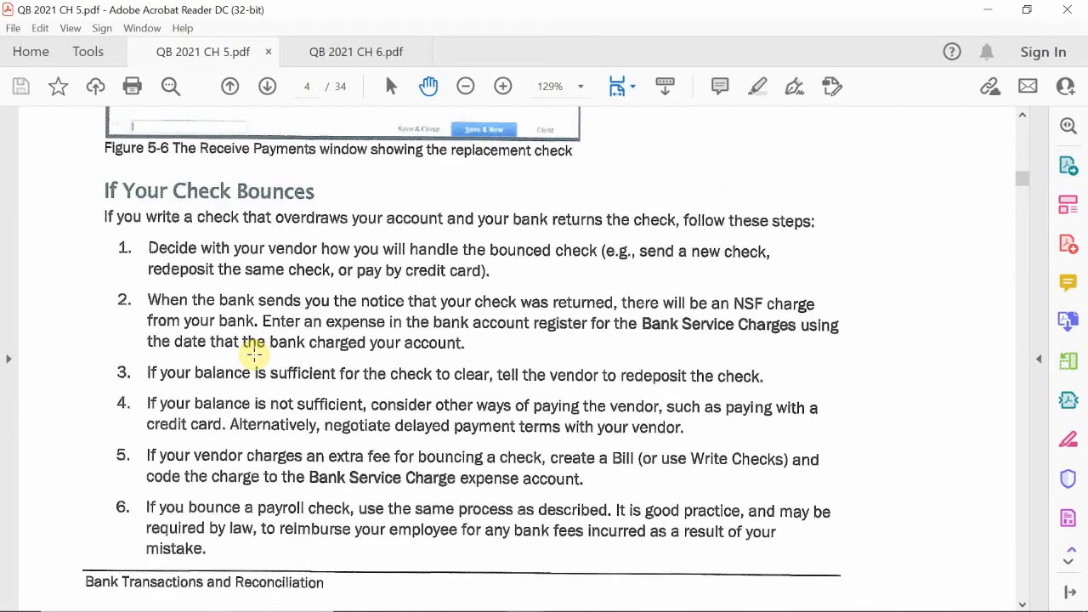
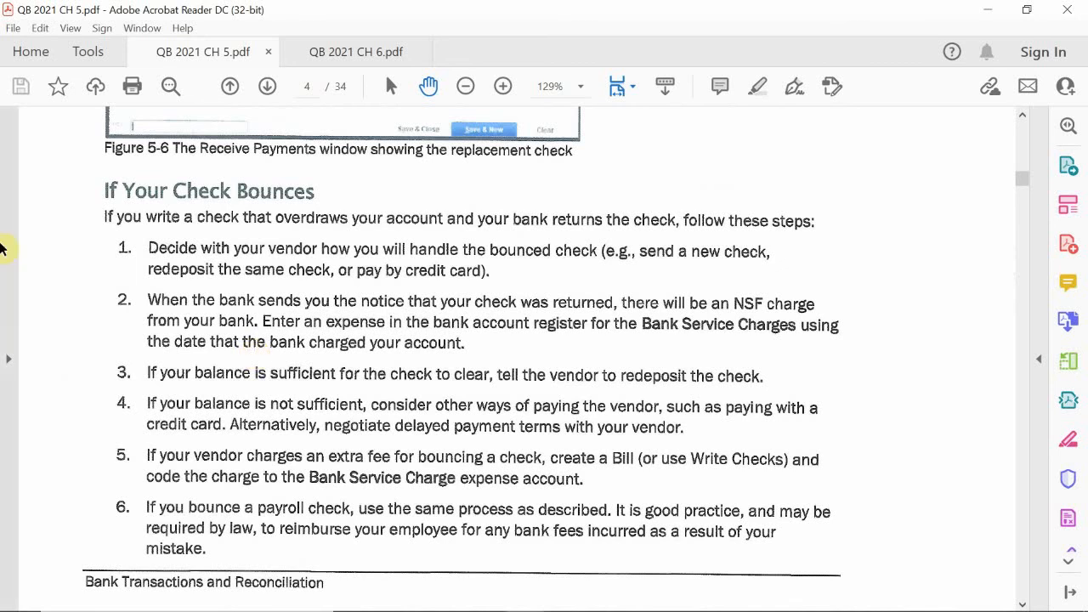
# - Skim the textbook's Bank Feeds sections on Express and Advanced modes, online payments, and connecting bank and credit card accounts
pyautogui.scroll(-1, 207, 406)
pyautogui.scroll(-15, 206, 406)
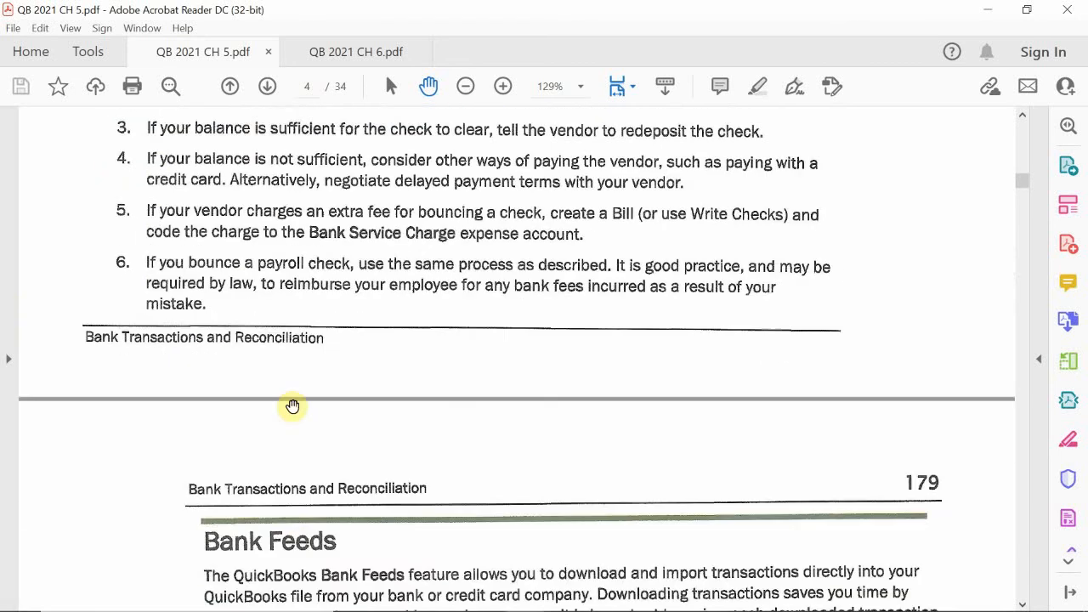
pyautogui.scroll(-20, 306, 402)
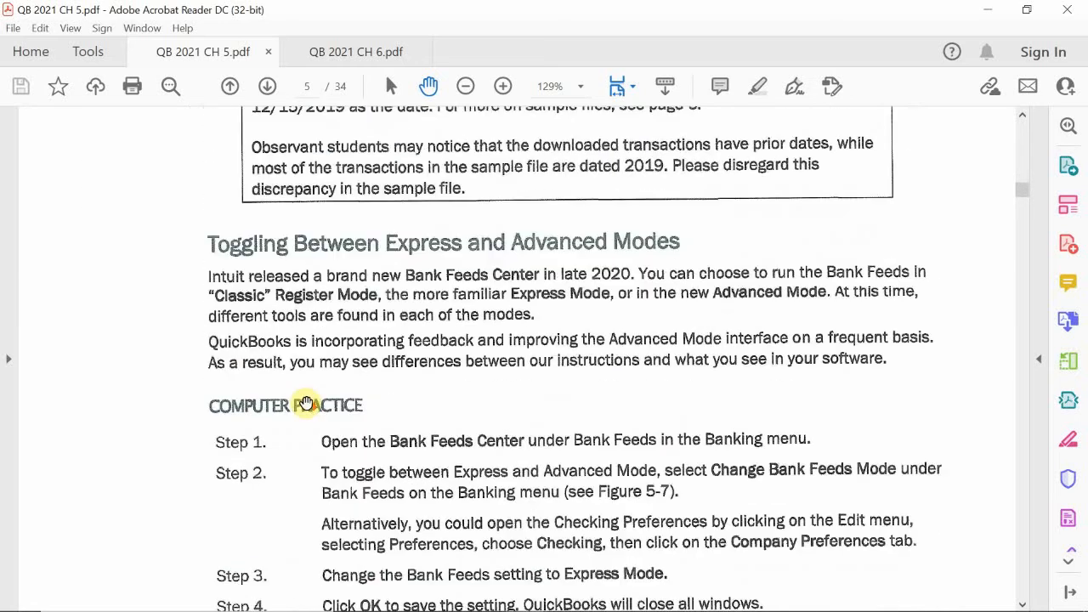
pyautogui.scroll(-15, 305, 402)
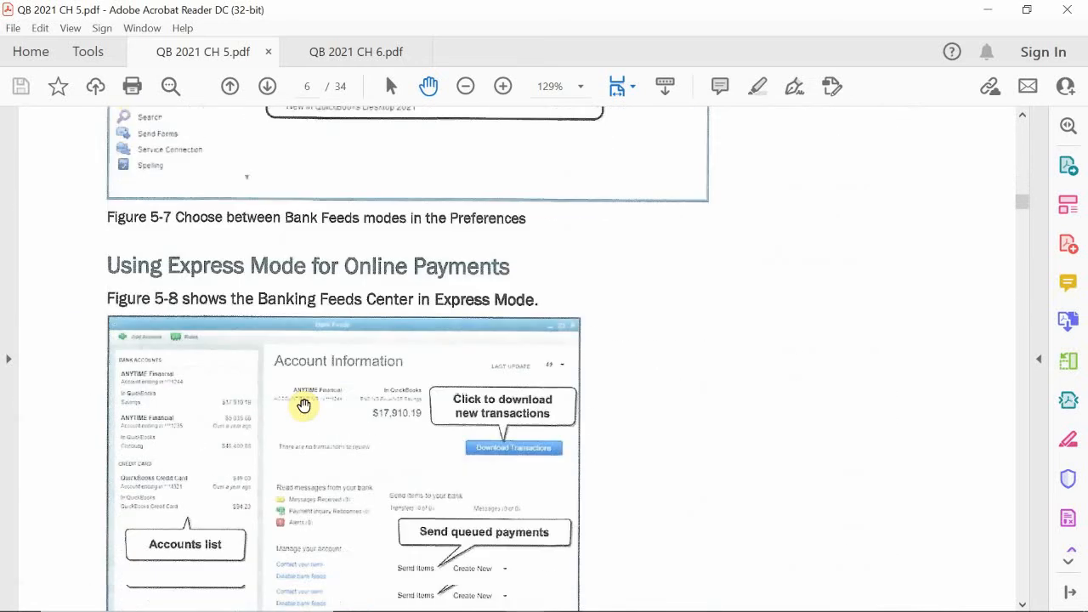
pyautogui.scroll(-15, 304, 406)
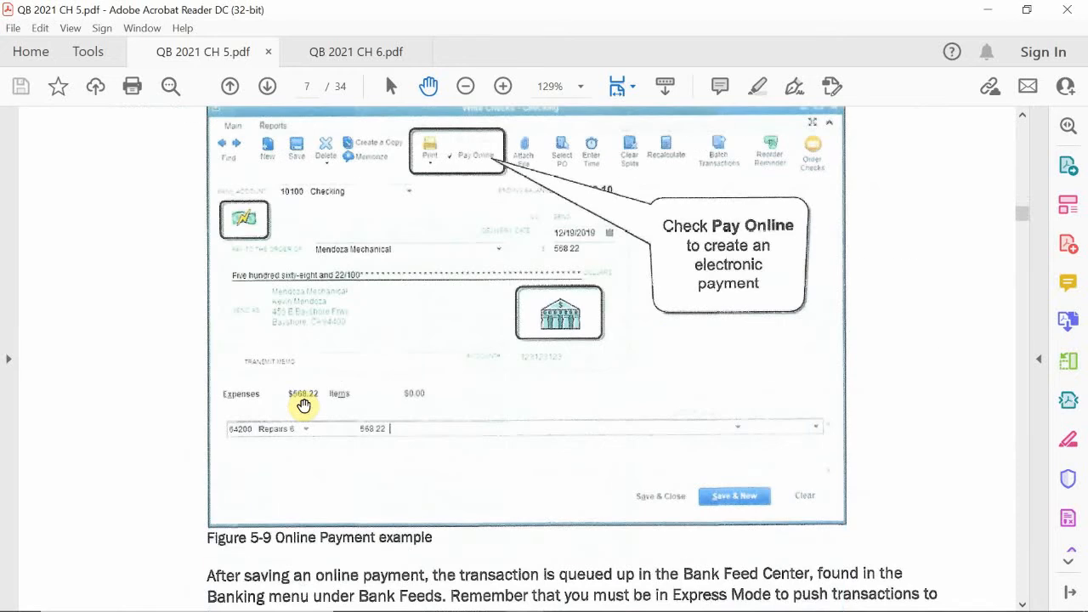
pyautogui.scroll(-6, 304, 407)
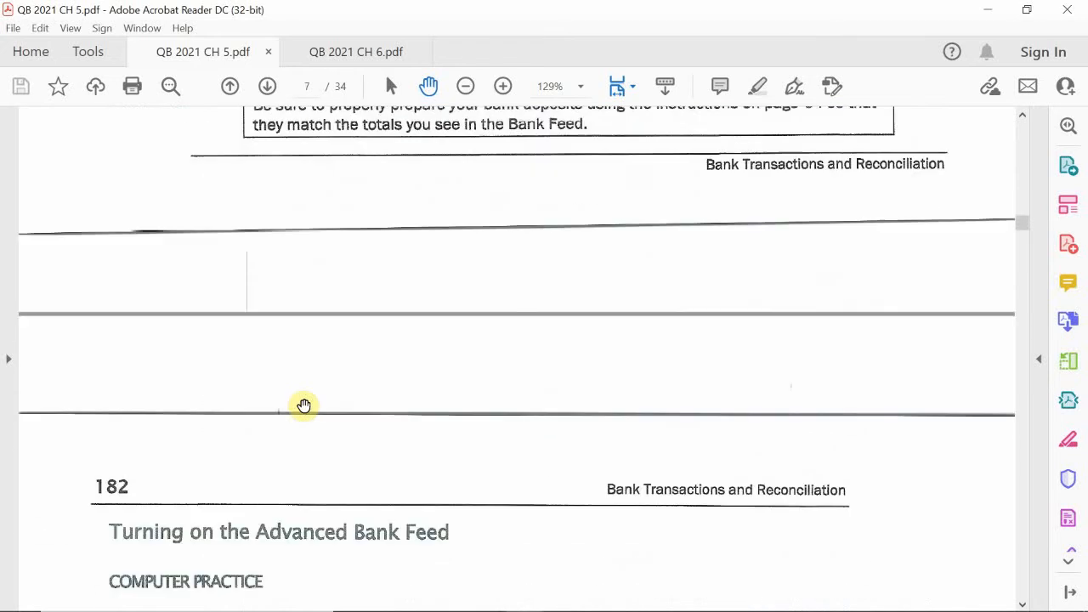
pyautogui.scroll(-15, 304, 406)
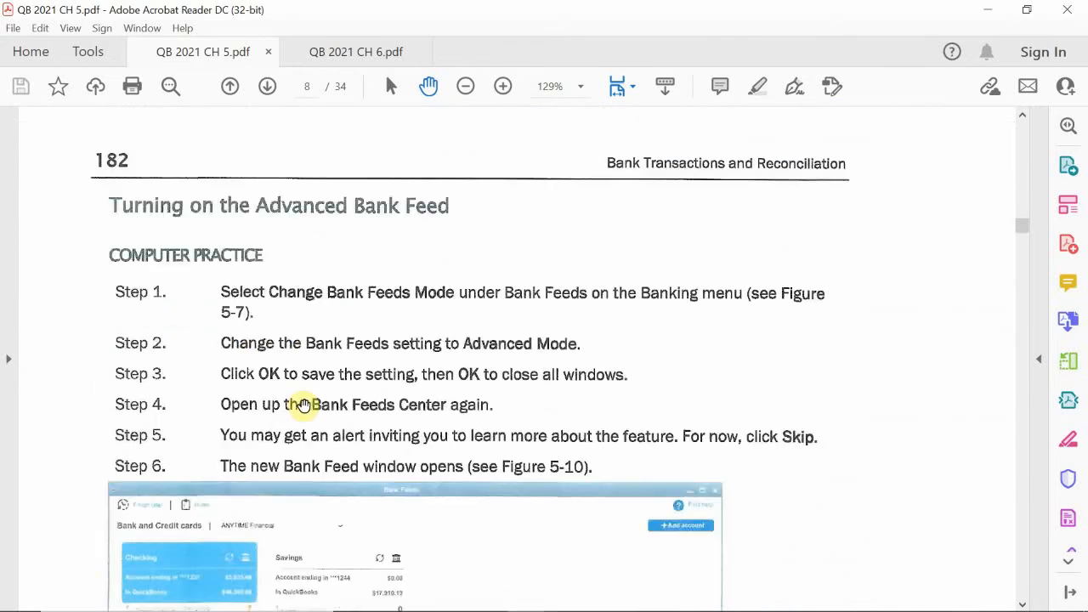
pyautogui.scroll(-10, 304, 406)
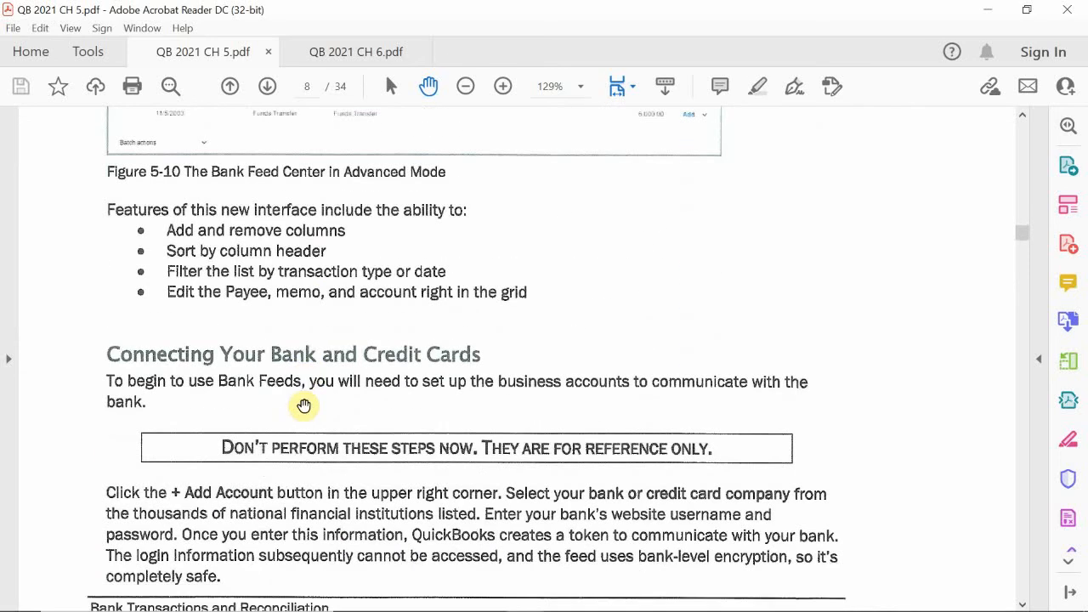
pyautogui.scroll(-10, 303, 406)
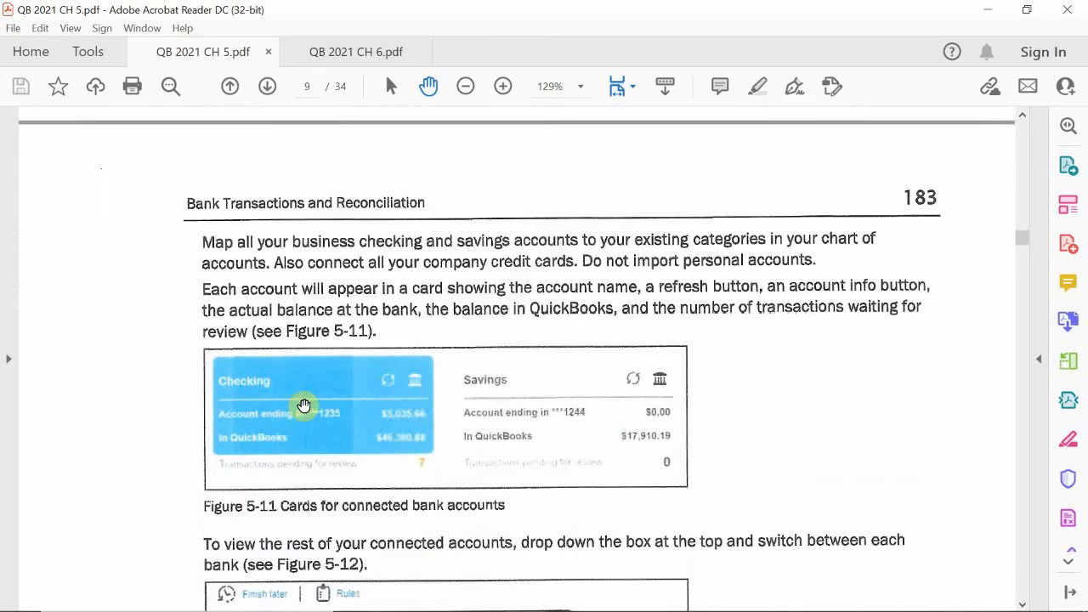
# - Skim the textbook's Processing Downloaded Transactions section, covering recognized, partially-recognized, unrecognized and added-to-register transactions
pyautogui.scroll(-4, 303, 406)
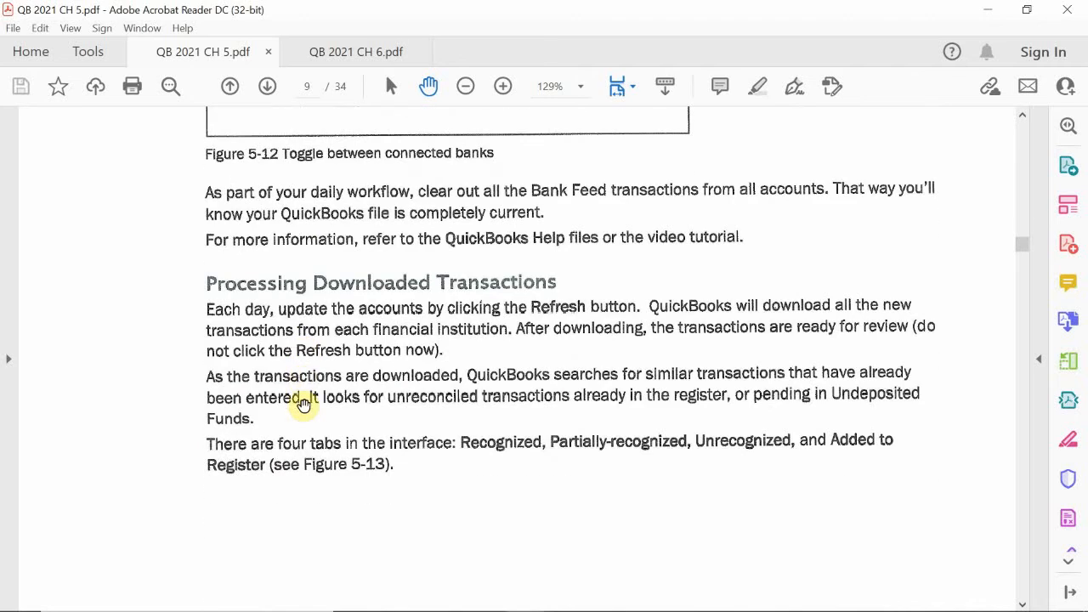
pyautogui.scroll(1, 304, 406)
pyautogui.scroll(-9, 303, 406)
pyautogui.scroll(-10, 304, 406)
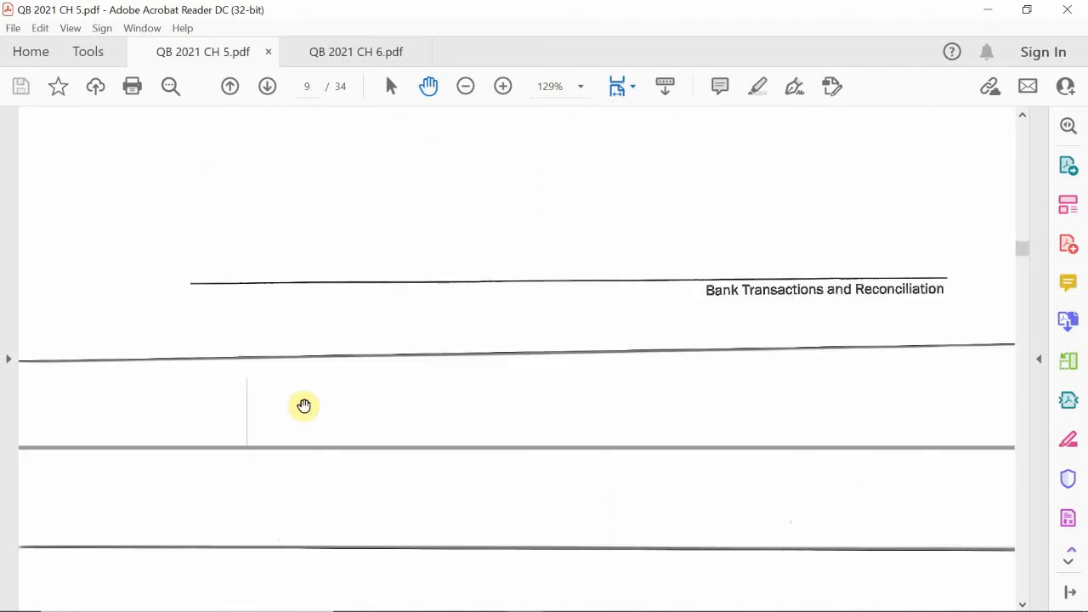
pyautogui.scroll(-5, 304, 406)
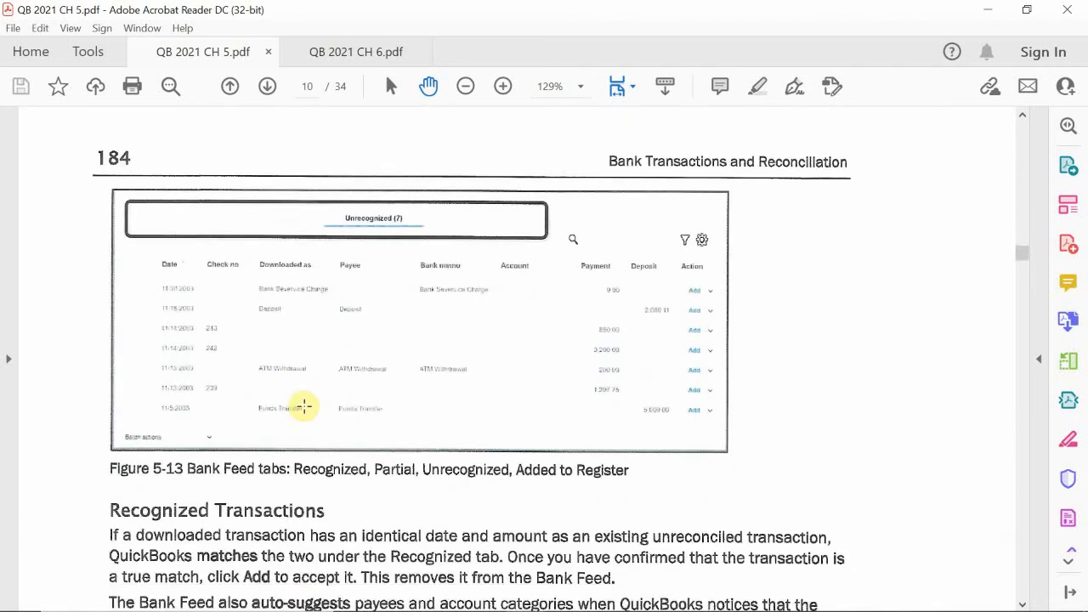
pyautogui.scroll(-8, 304, 406)
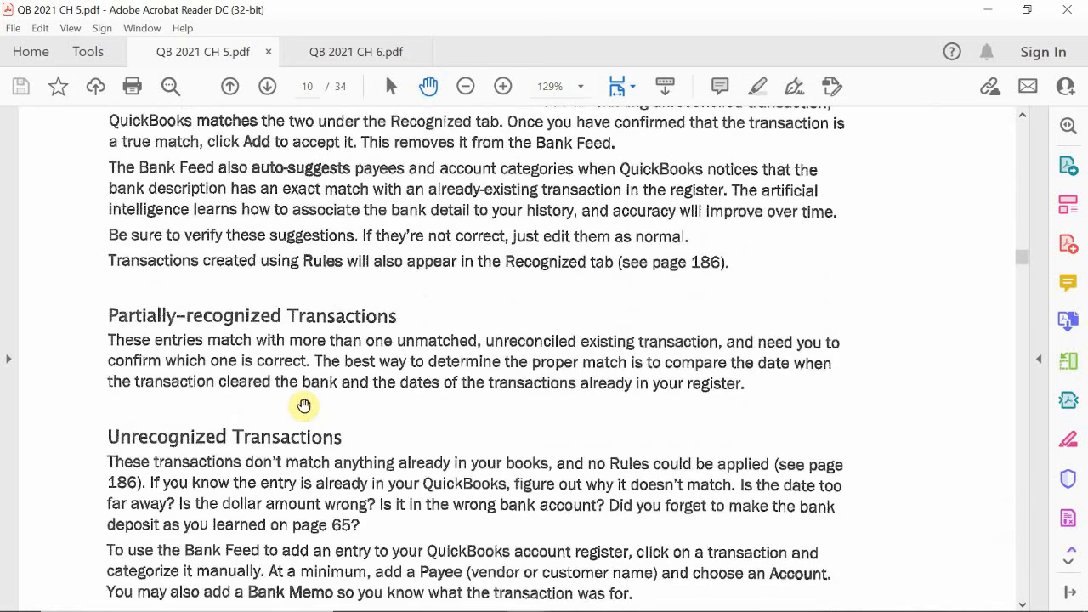
pyautogui.scroll(-8, 304, 406)
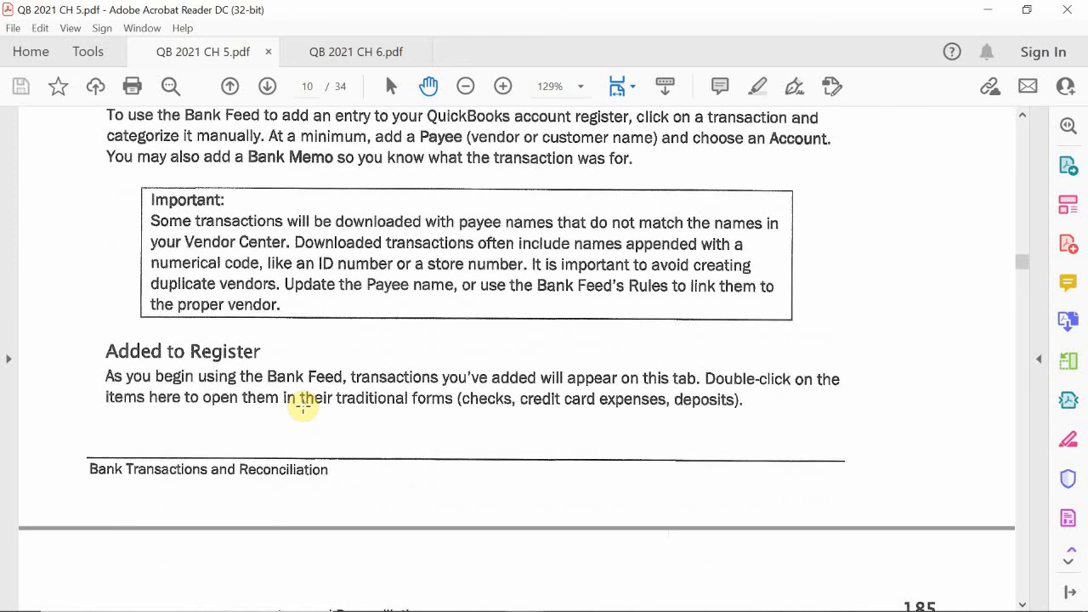
# - Skim the Bank Feed sections on Actions, matching existing transactions, Ignore, Batch Actions and rules, plus the Bank Feeds computer practice
pyautogui.scroll(-8, 303, 407)
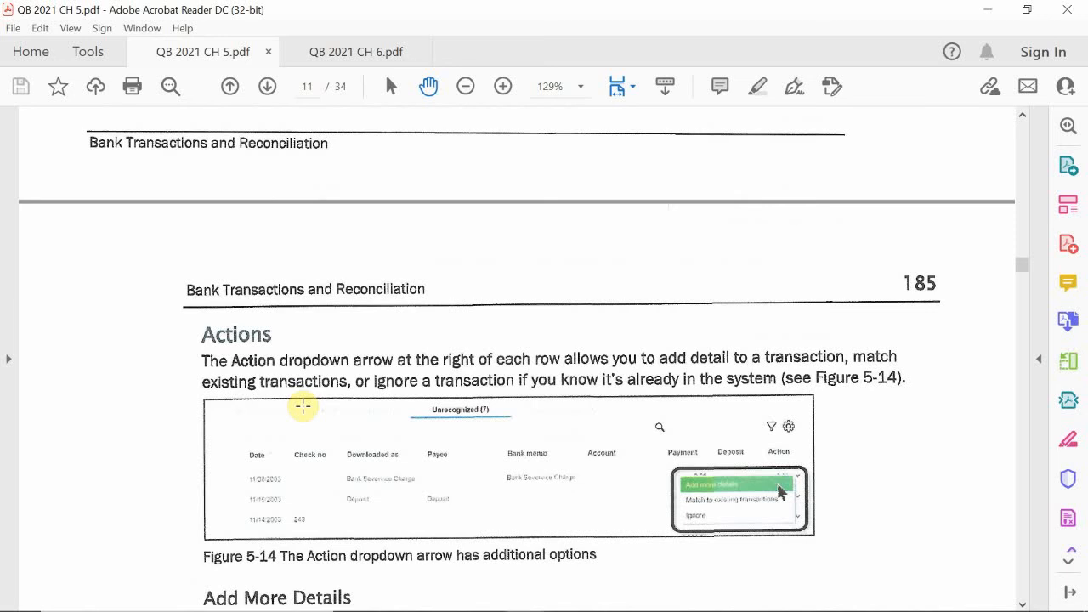
pyautogui.scroll(-10, 303, 406)
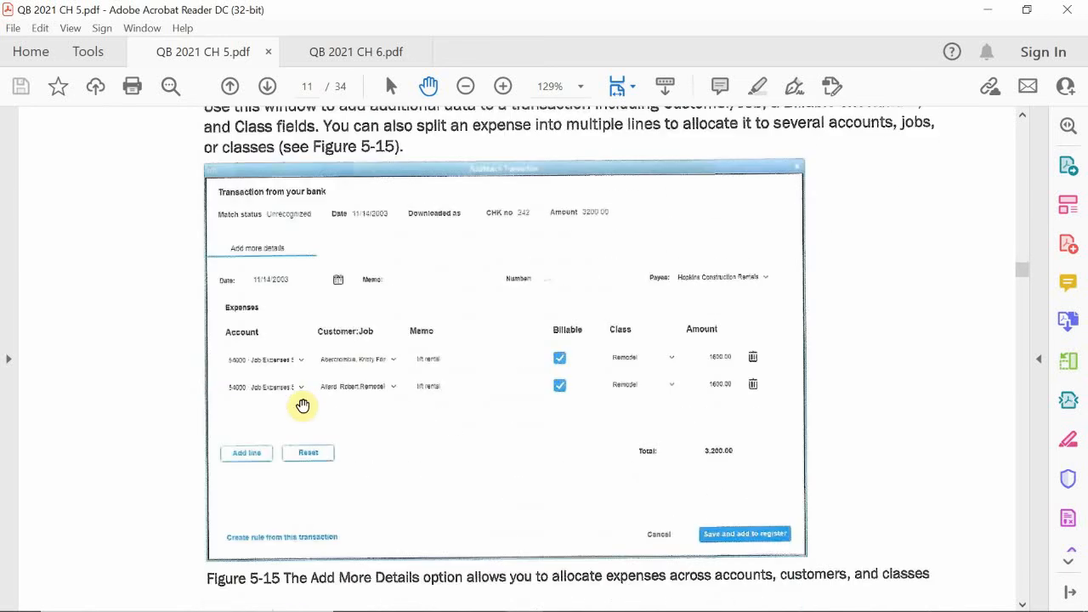
pyautogui.scroll(-5, 303, 407)
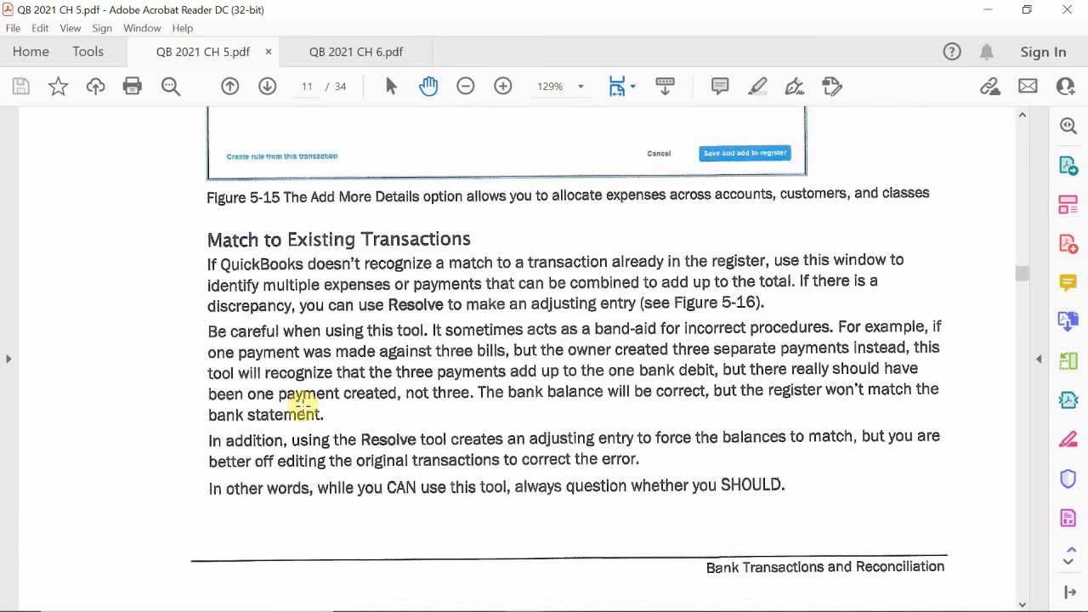
pyautogui.scroll(-12, 303, 407)
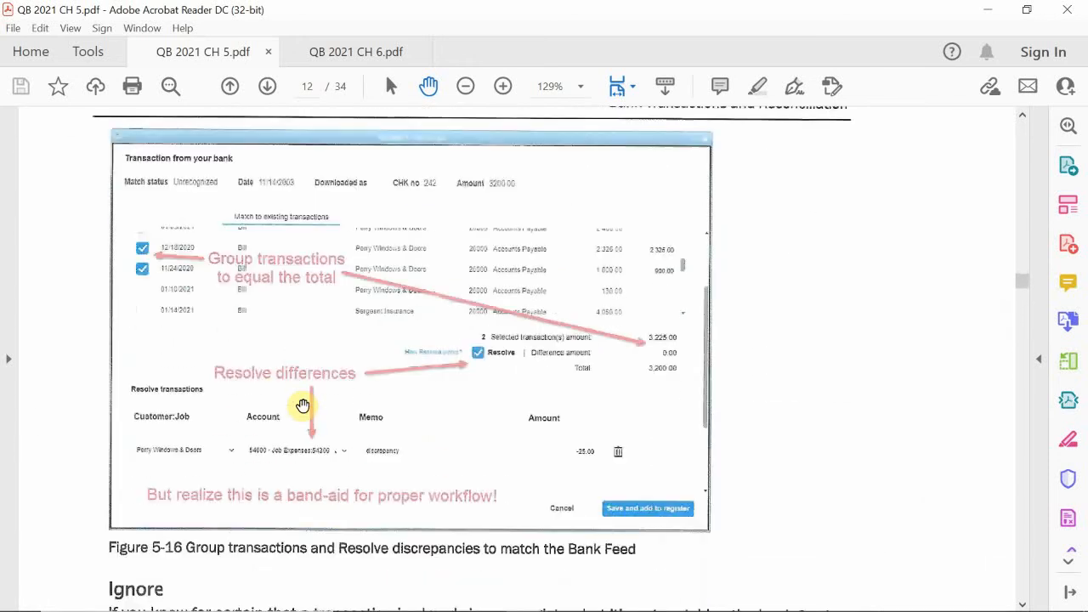
pyautogui.scroll(-8, 304, 406)
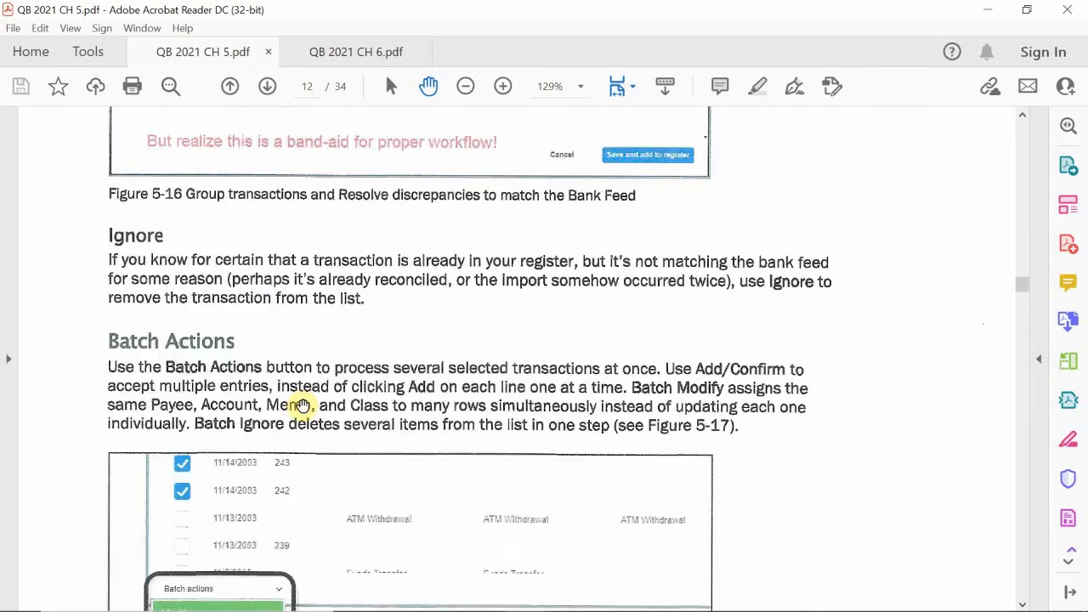
pyautogui.scroll(-12, 304, 407)
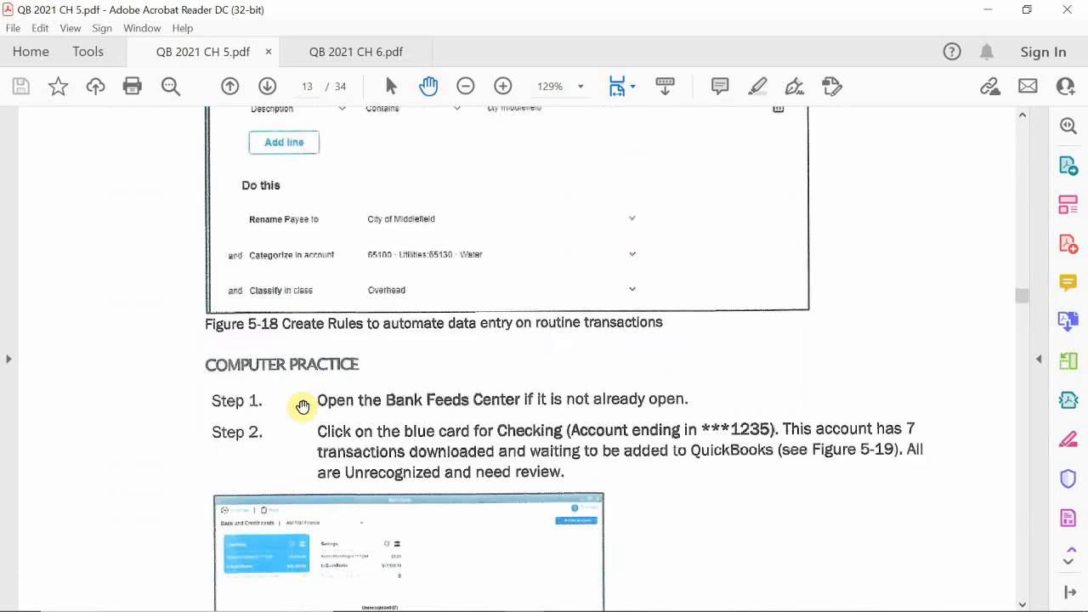
pyautogui.scroll(-12, 302, 407)
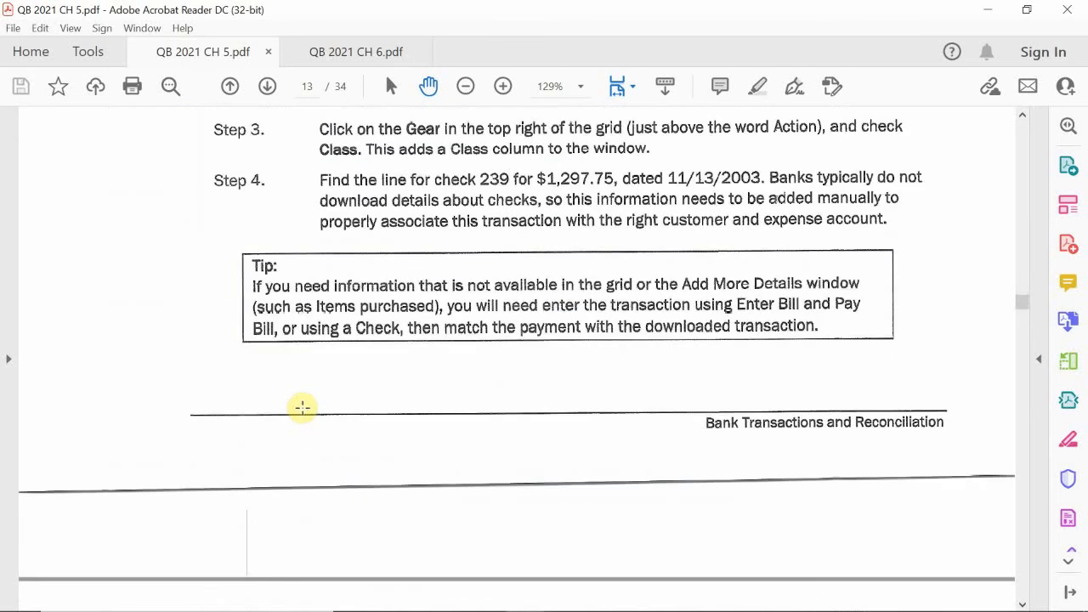
pyautogui.scroll(-12, 303, 406)
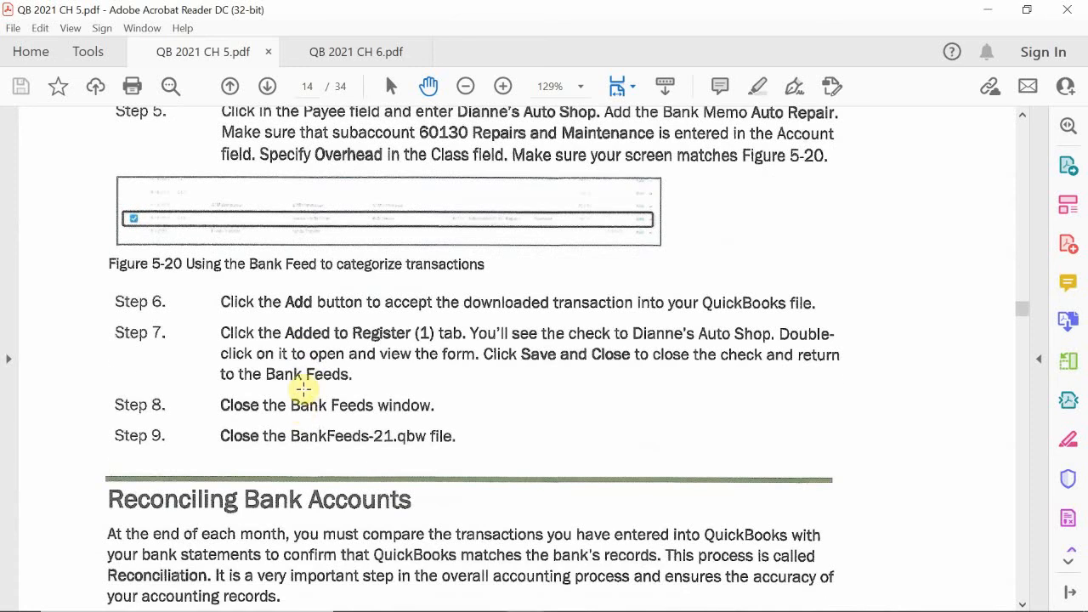
# - Read the "Reconciling Bank Accounts" and "How to Reconcile" sections, glancing ahead to the sample bank statement
pyautogui.scroll(-6, 304, 390)
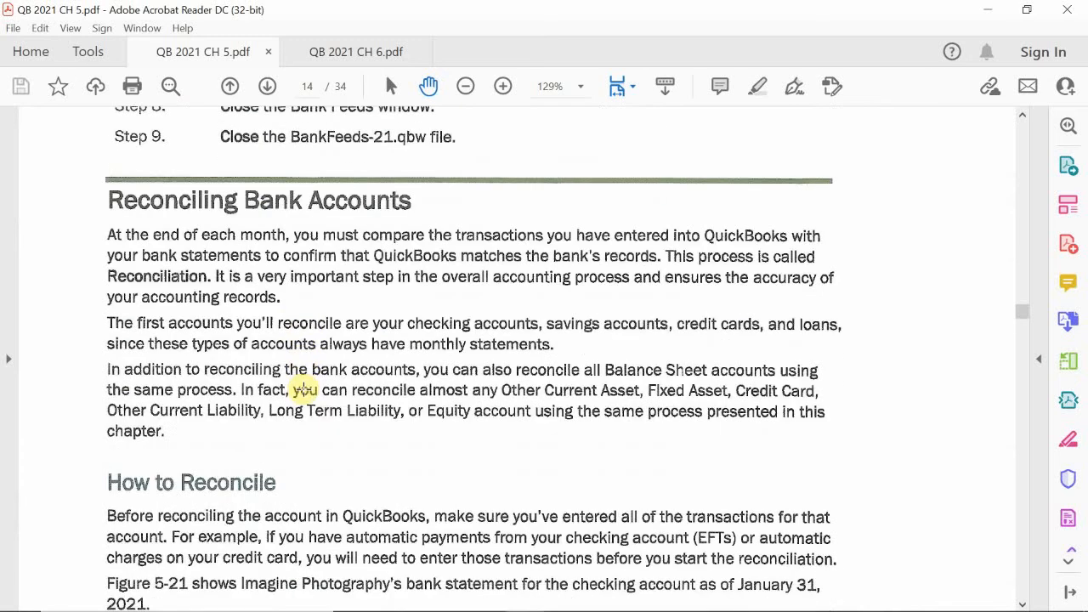
pyautogui.scroll(-2, 304, 389)
pyautogui.scroll(1, 304, 389)
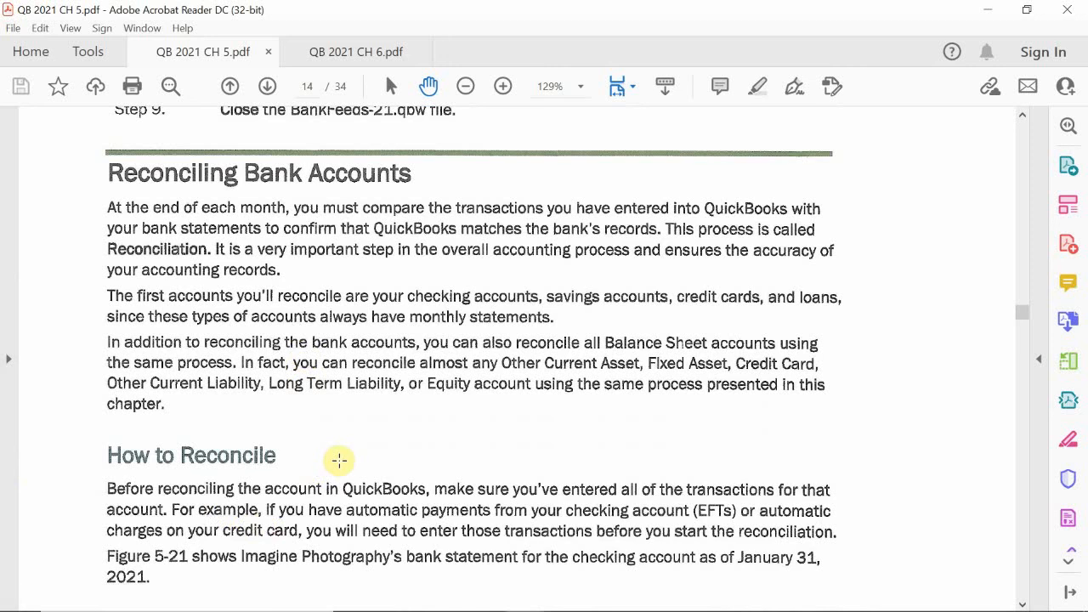
pyautogui.scroll(-3, 340, 454)
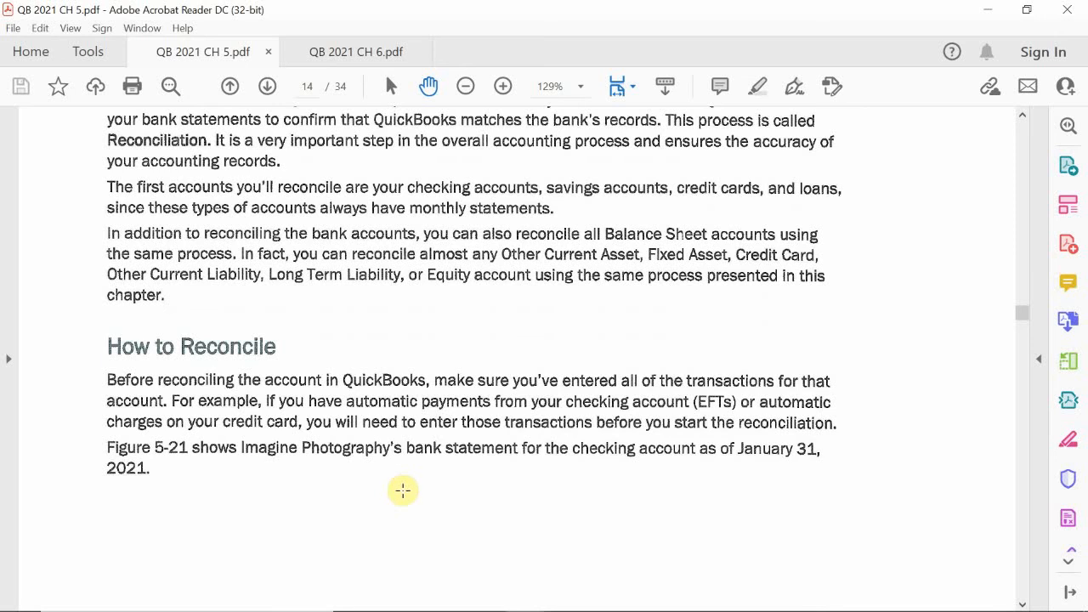
pyautogui.scroll(-3, 408, 488)
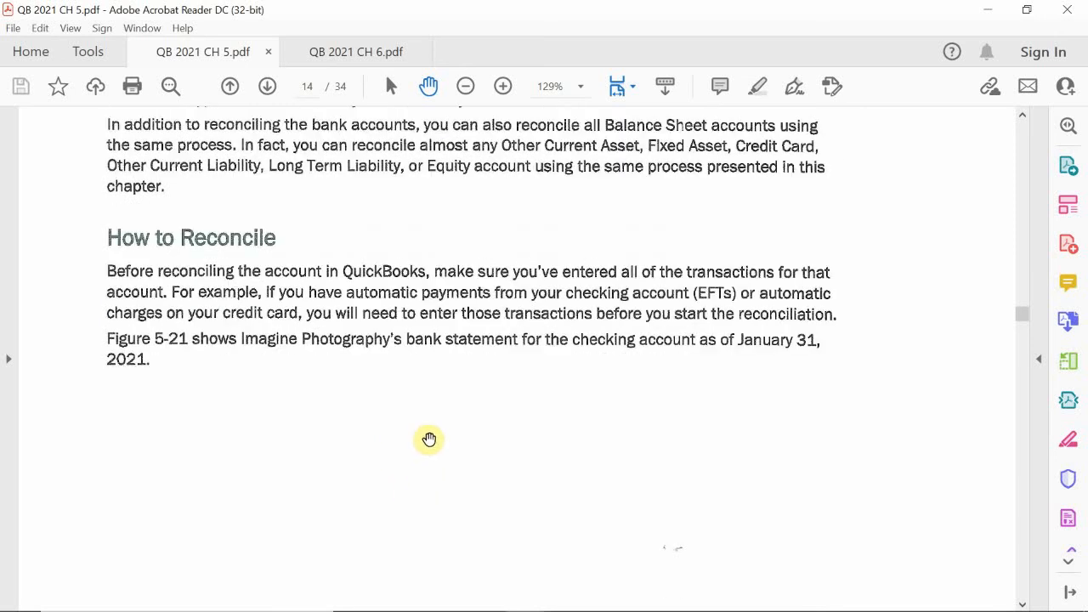
pyautogui.scroll(-10, 433, 429)
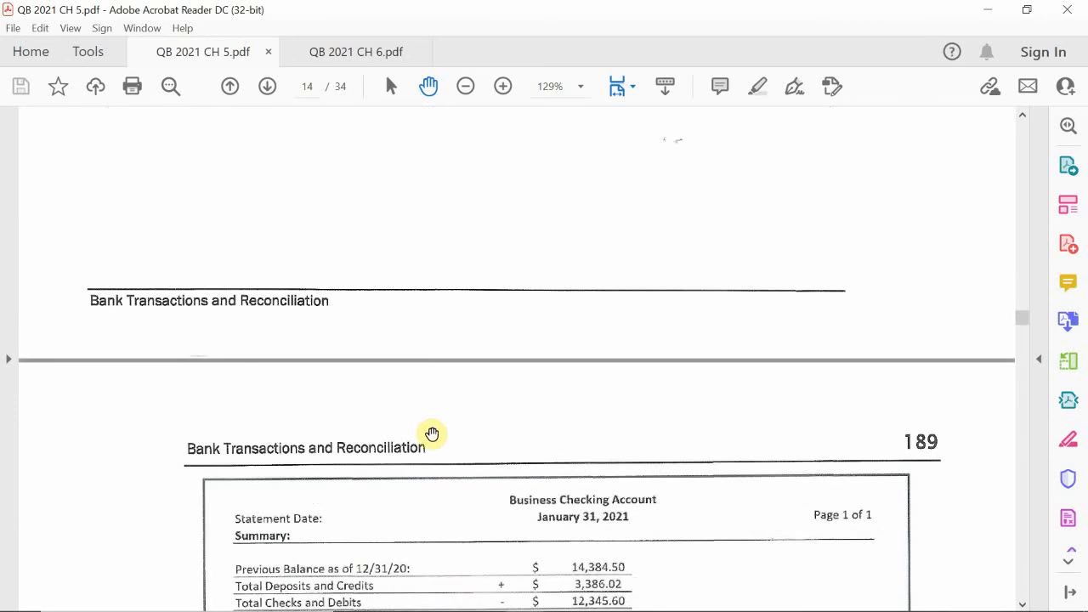
pyautogui.scroll(-11, 431, 436)
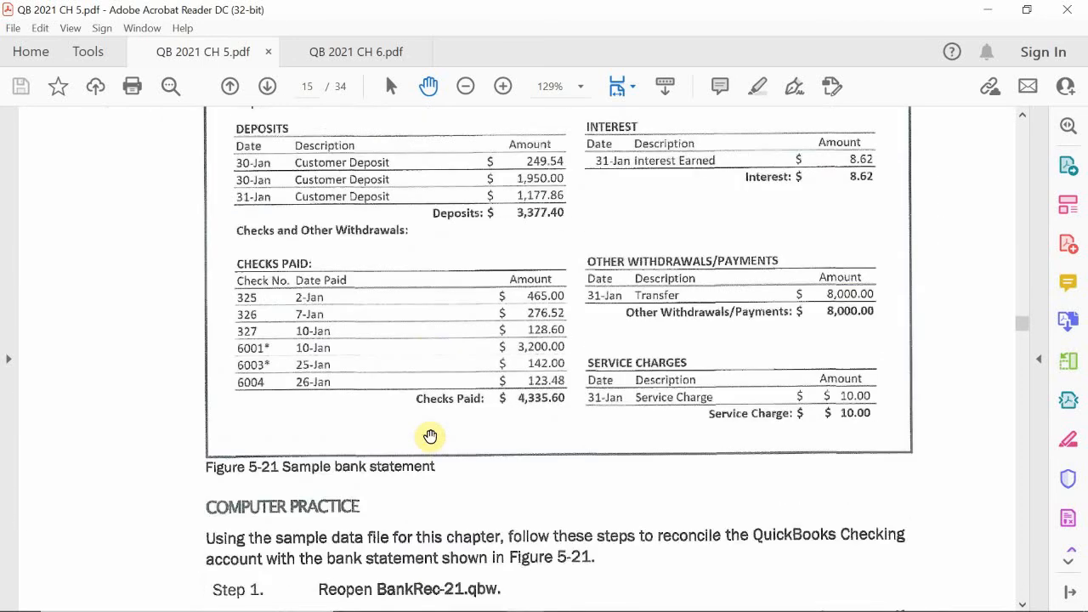
pyautogui.scroll(12, 431, 436)
pyautogui.scroll(10, 430, 436)
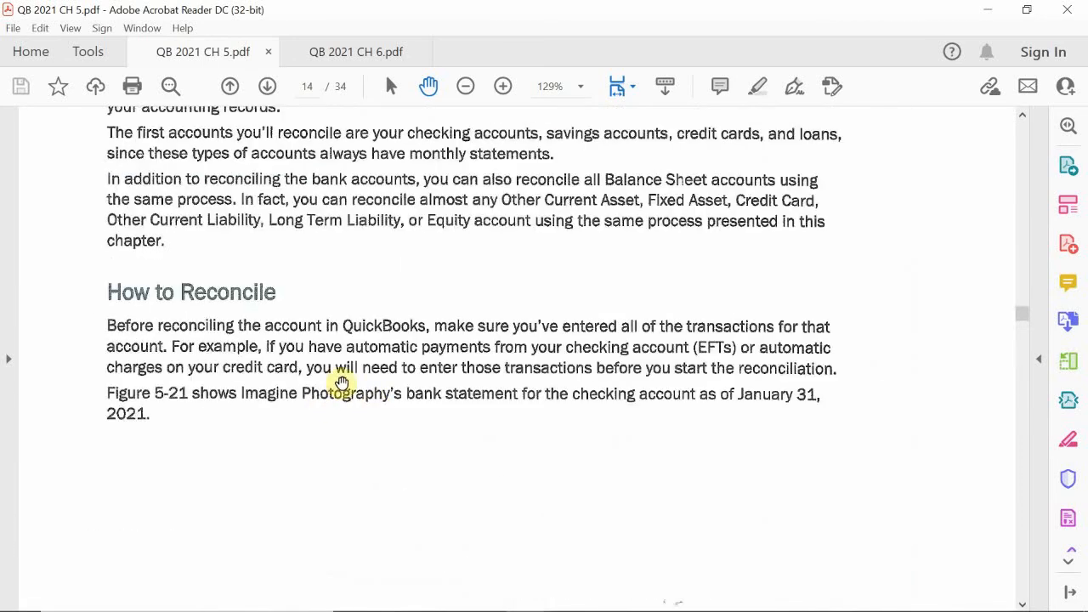
pyautogui.scroll(1, 341, 372)
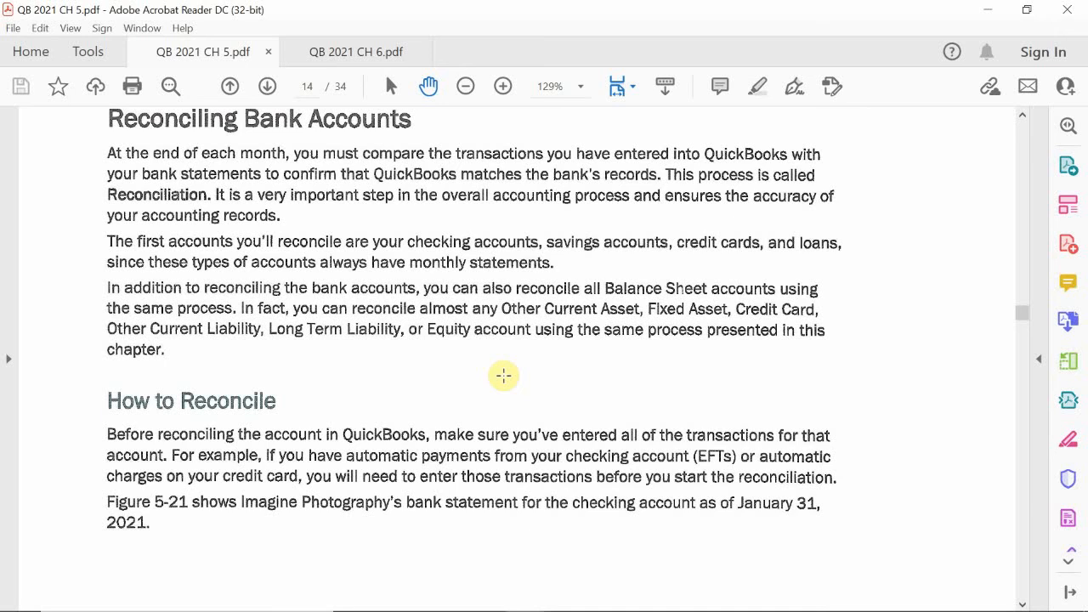
# - Examine the Figure 5-21 sample bank statement for January 31, 2021, including its balances, deposits, interest, checks paid, withdrawals and service charges
pyautogui.scroll(-6, 284, 418)
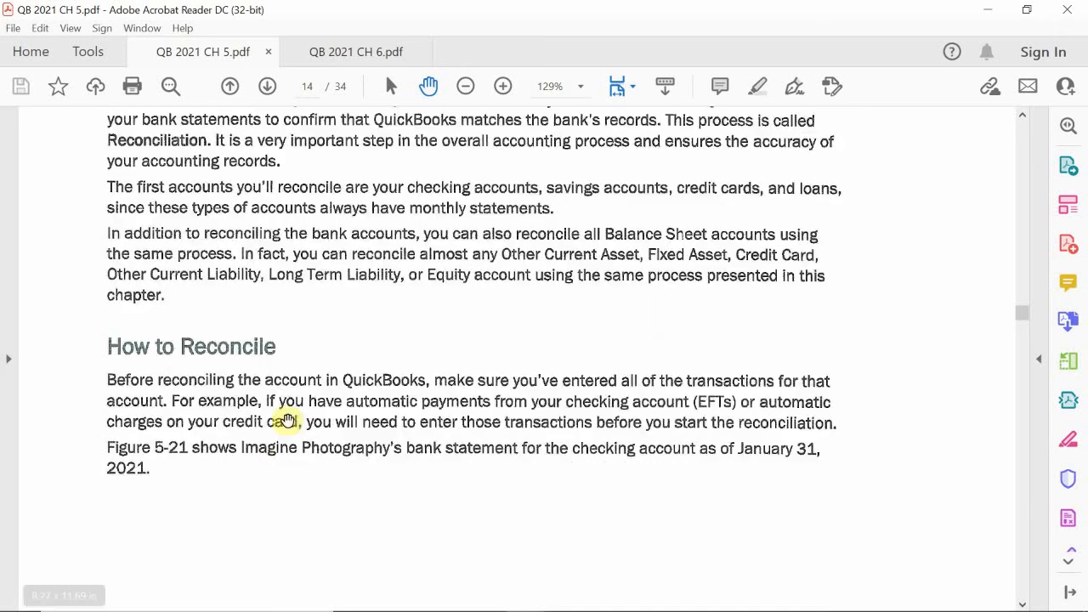
pyautogui.scroll(-8, 526, 340)
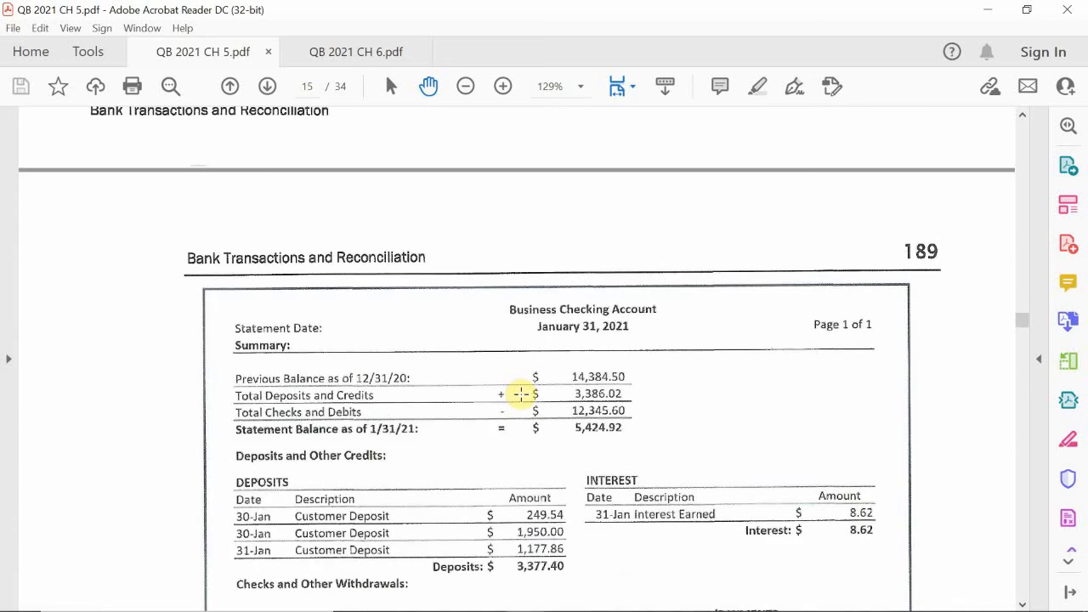
pyautogui.scroll(-2, 531, 368)
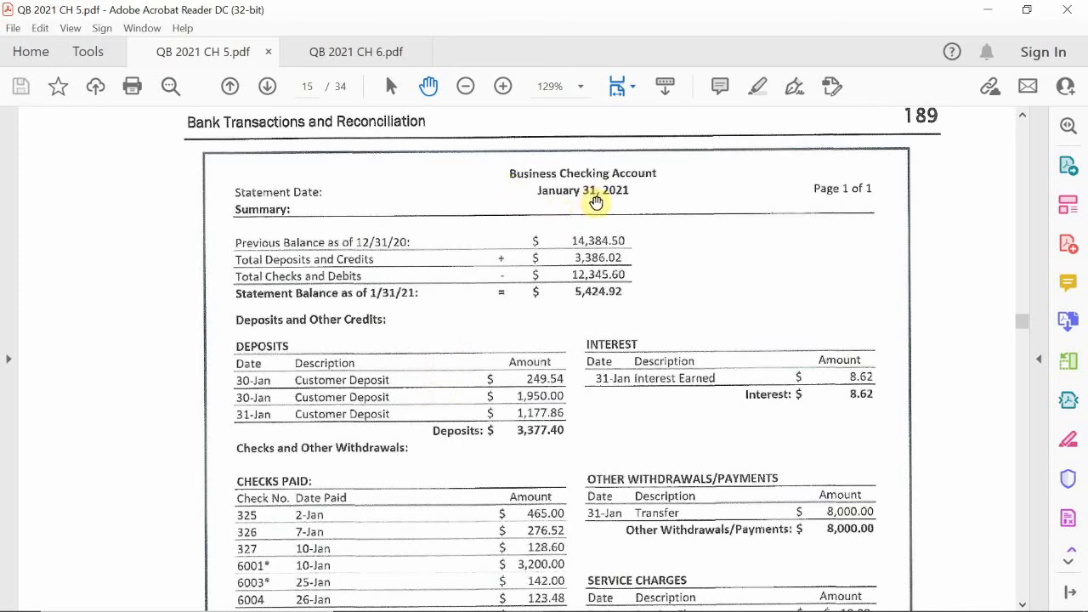
pyautogui.scroll(-1, 511, 335)
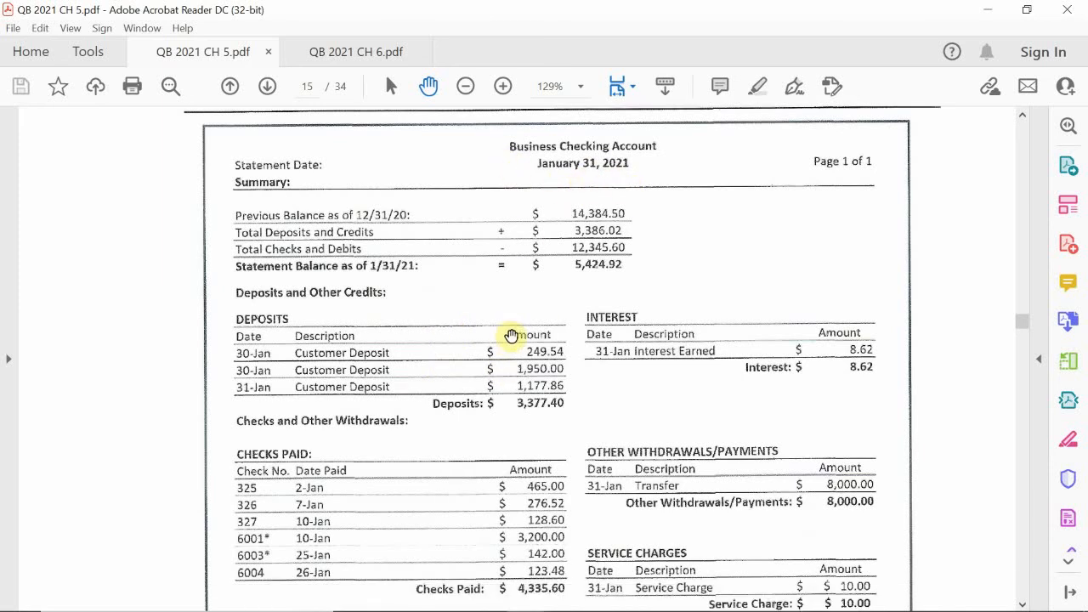
pyautogui.scroll(-6, 511, 335)
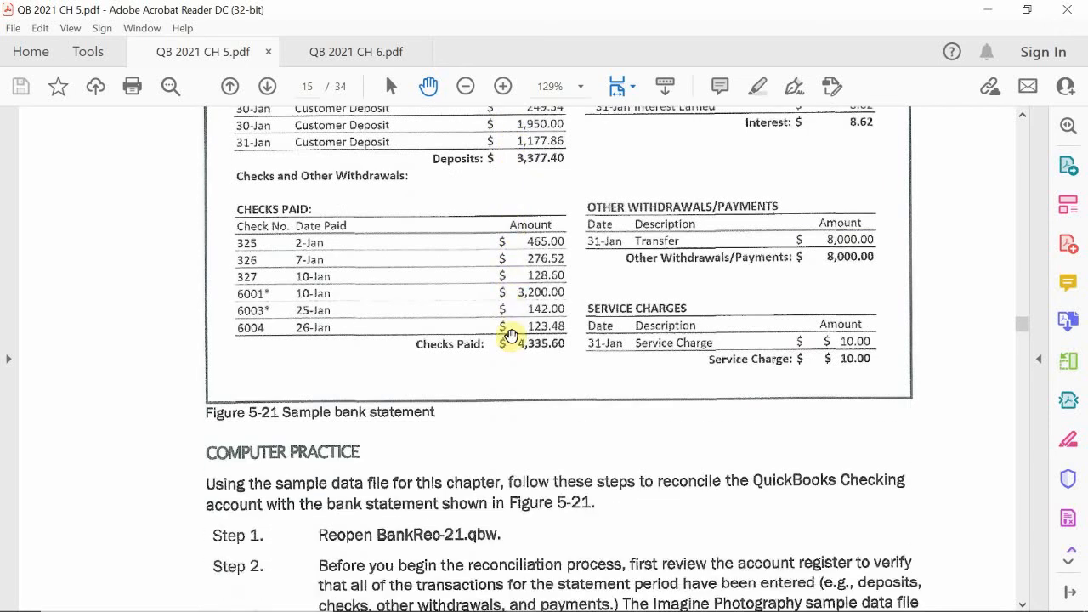
pyautogui.scroll(9, 510, 335)
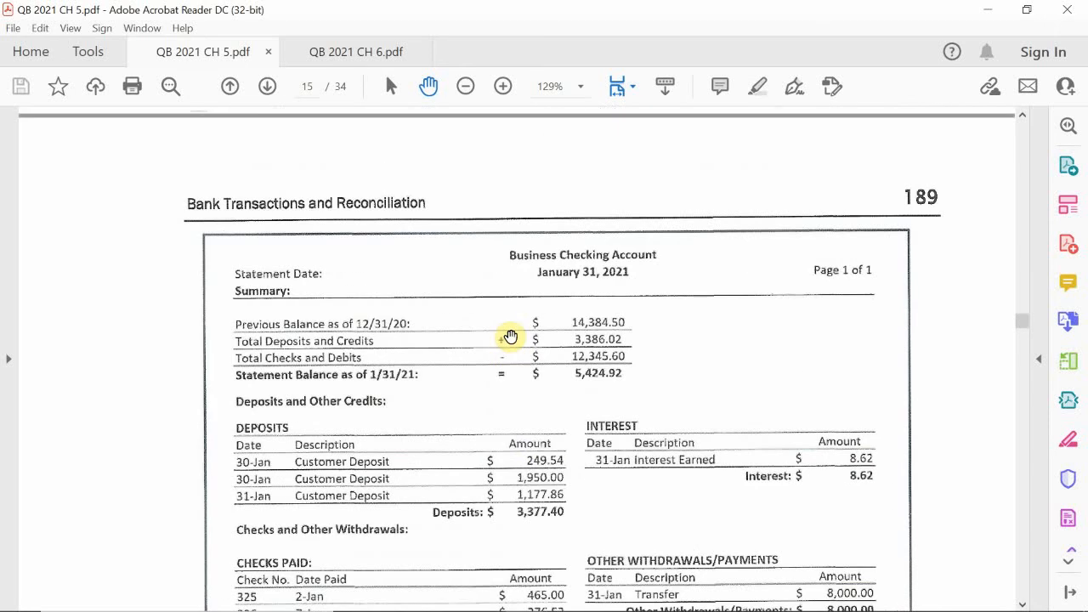
pyautogui.scroll(-4, 510, 337)
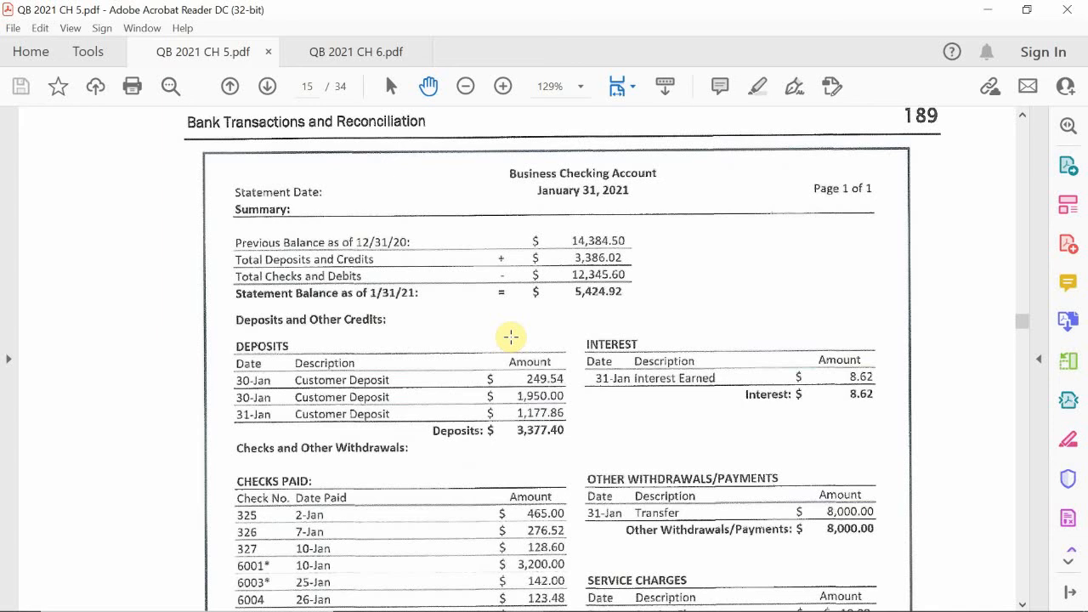
# - Switch to QuickBooks and close the Customer Center
pyautogui.moveTo(536, 605)
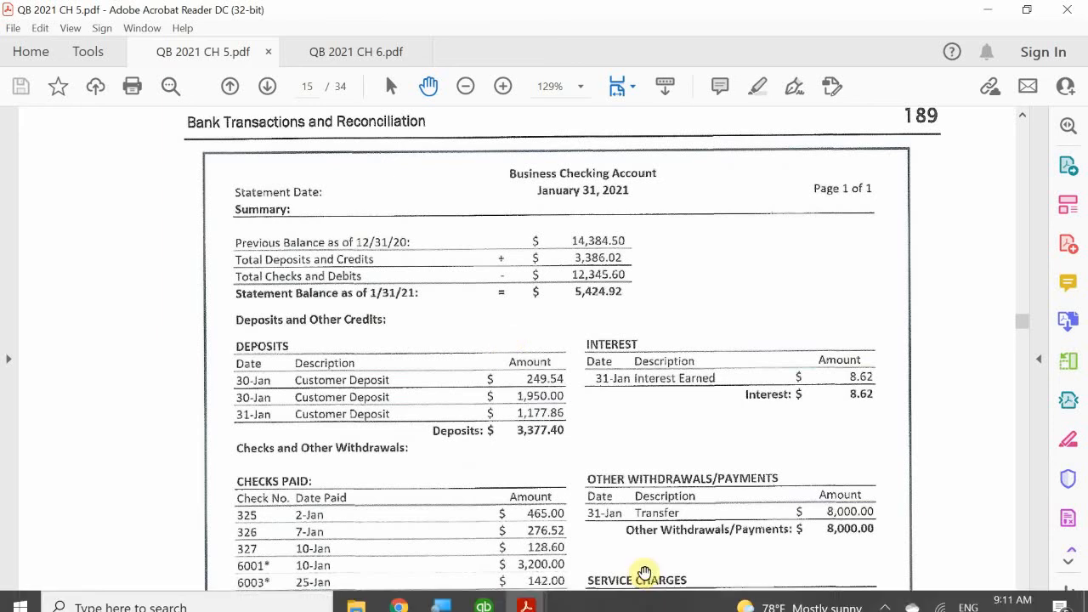
pyautogui.click(496, 597)
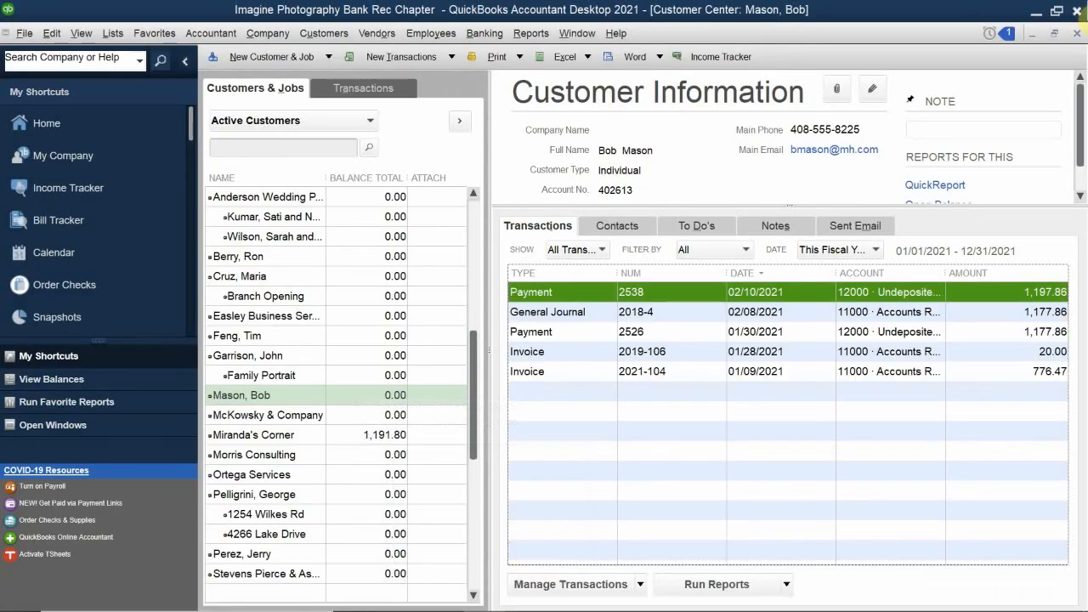
pyautogui.click(1077, 33)
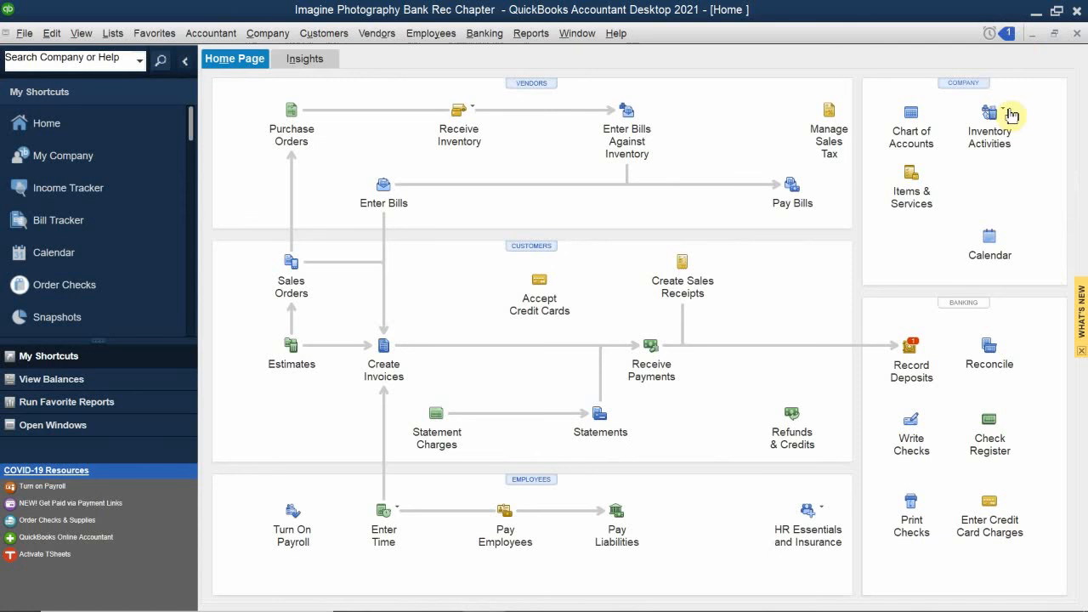
# - Record a deposit of the 02/10/2021 customer check payment for 1,197.86 into 10100 · Checking, then save and close it
pyautogui.click(913, 344)
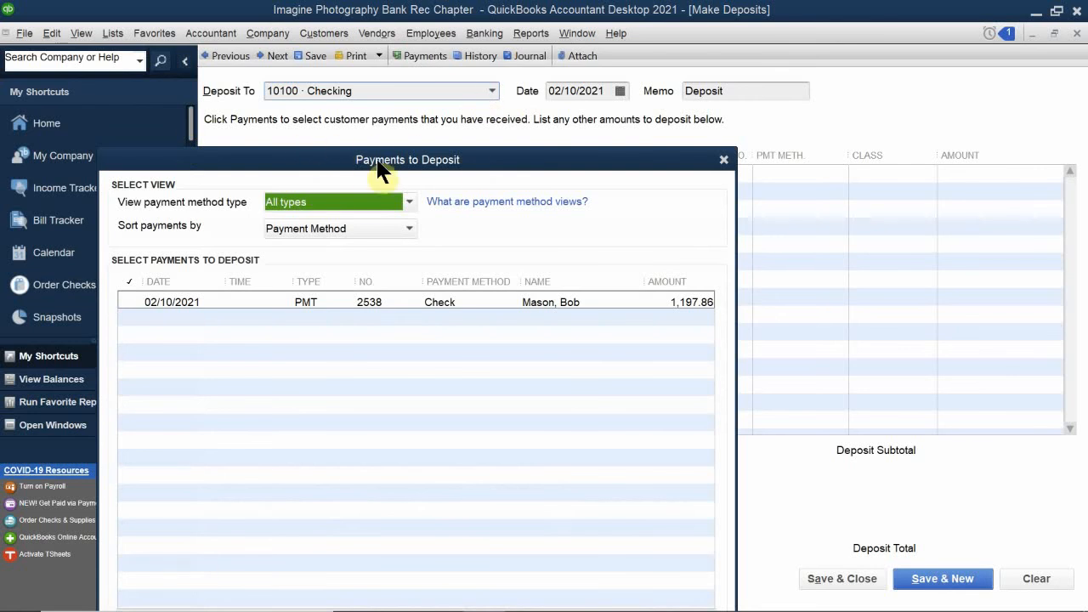
pyautogui.moveTo(378, 167); pyautogui.dragTo(553, 129)
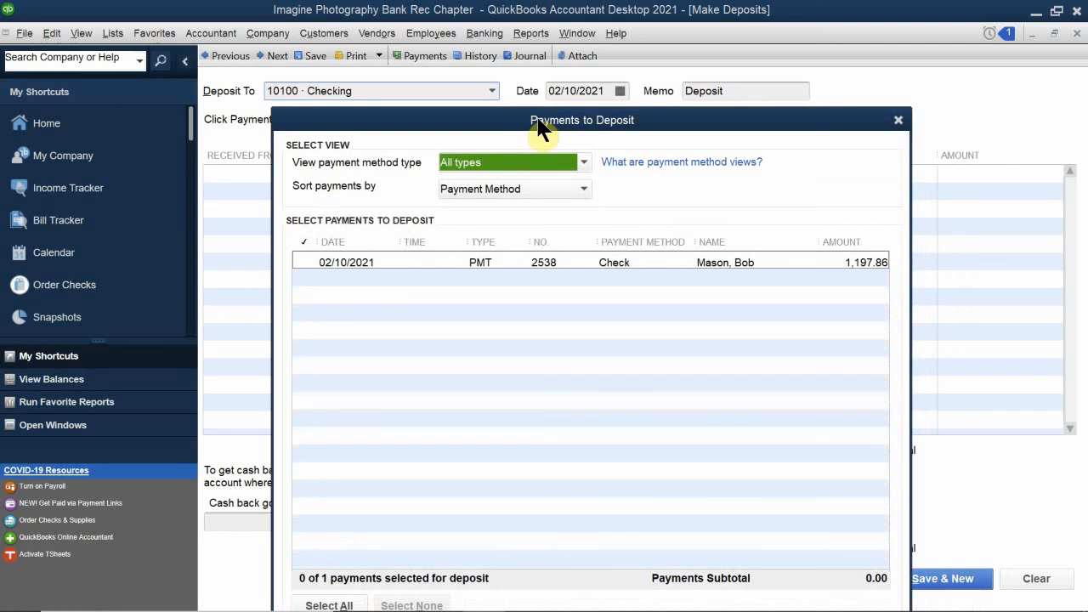
pyautogui.click(305, 263)
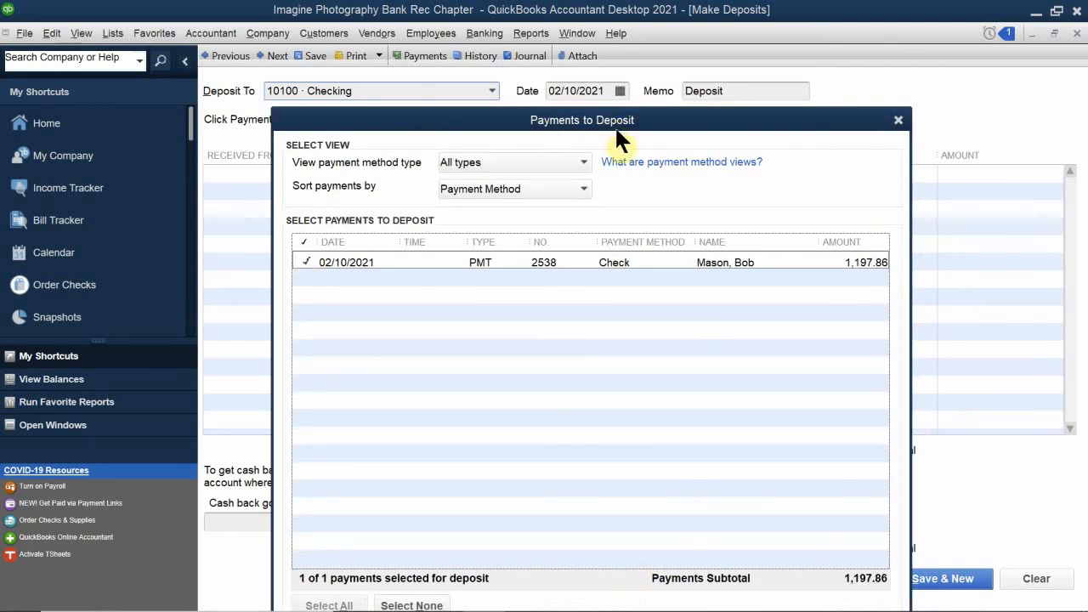
pyautogui.moveTo(614, 126); pyautogui.dragTo(625, 44)
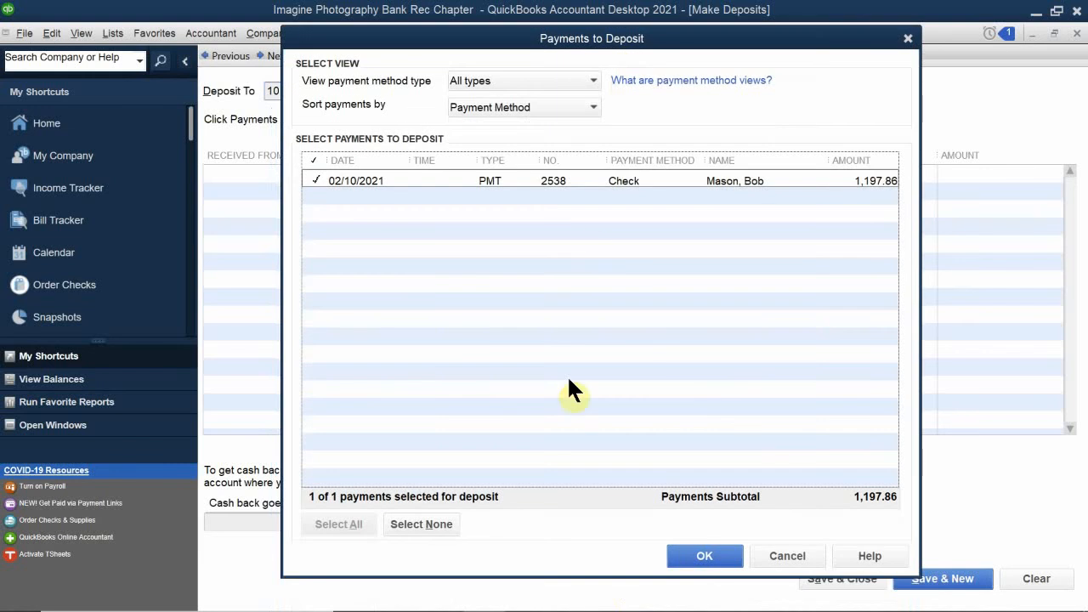
pyautogui.click(699, 558)
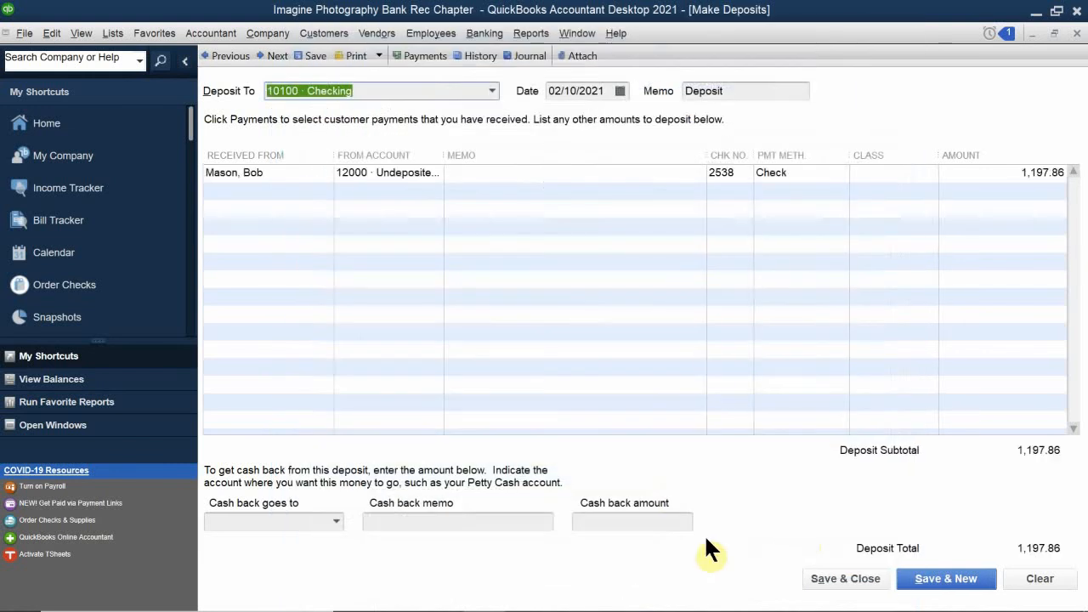
pyautogui.click(829, 583)
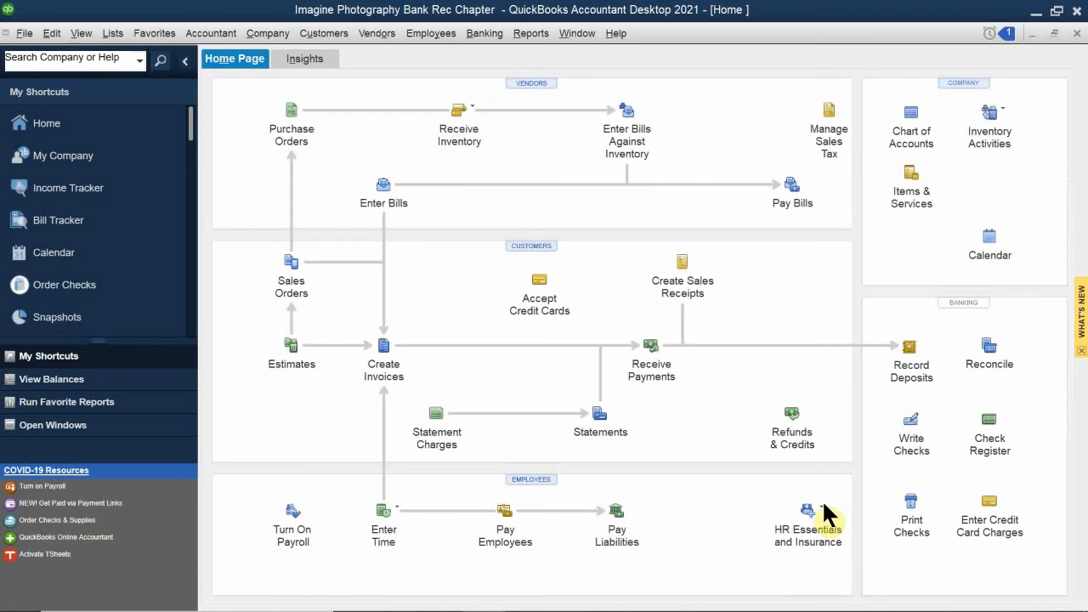
# - Review the check register of the 10100 · Checking account and close it
pyautogui.click(990, 434)
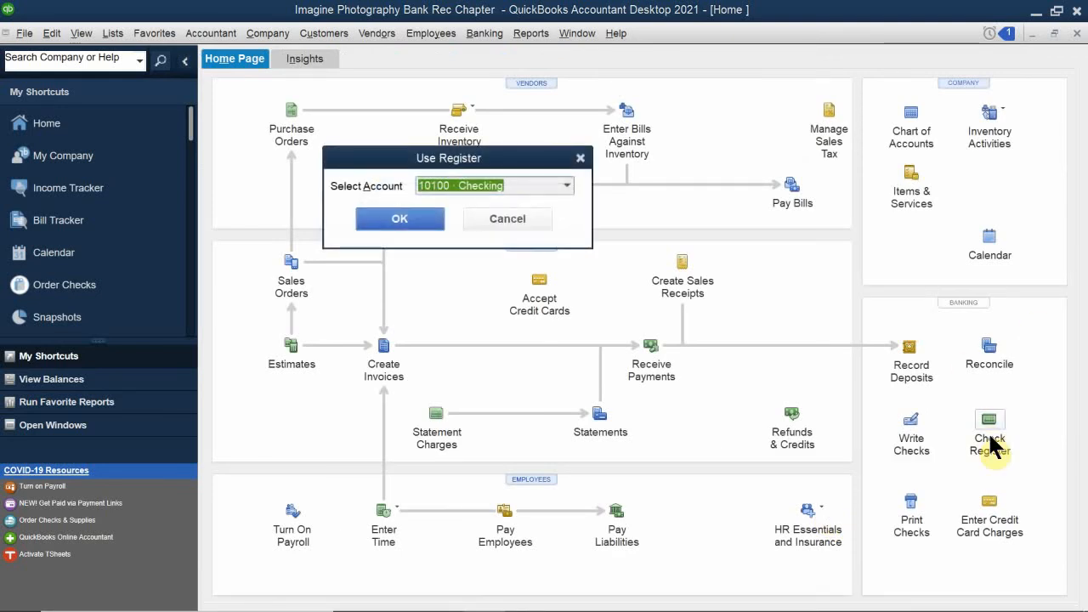
pyautogui.click(404, 220)
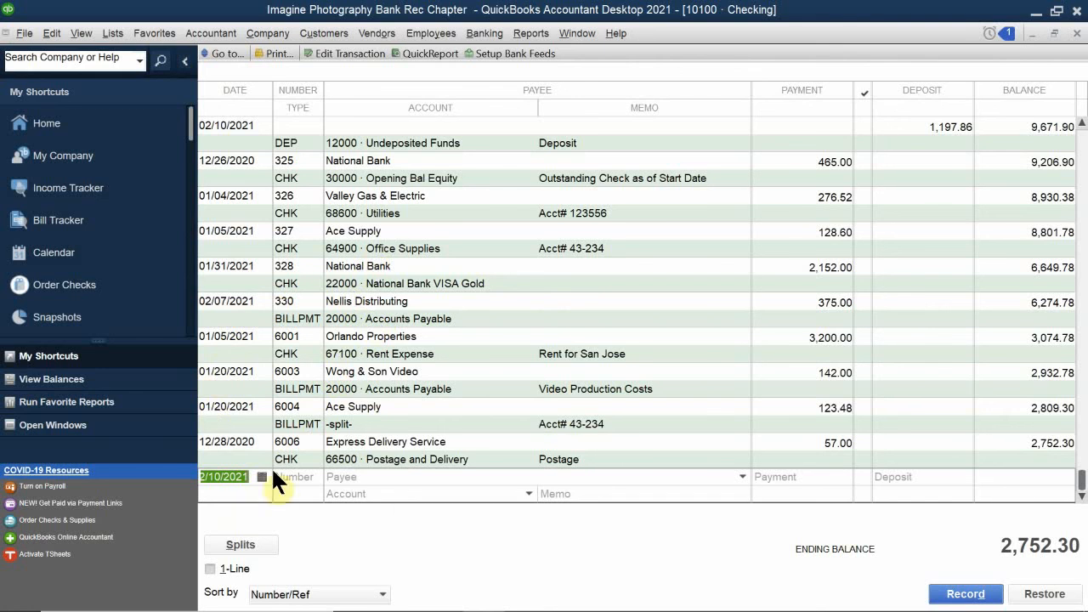
pyautogui.click(1077, 34)
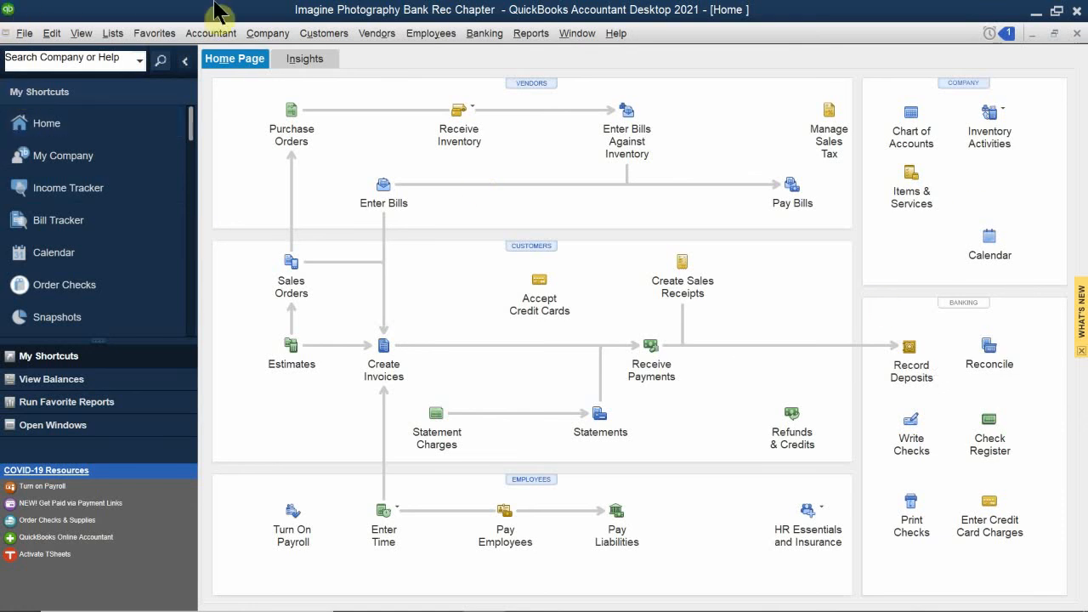
# - Open the Begin Reconciliation window from the banking functions
pyautogui.click(481, 34)
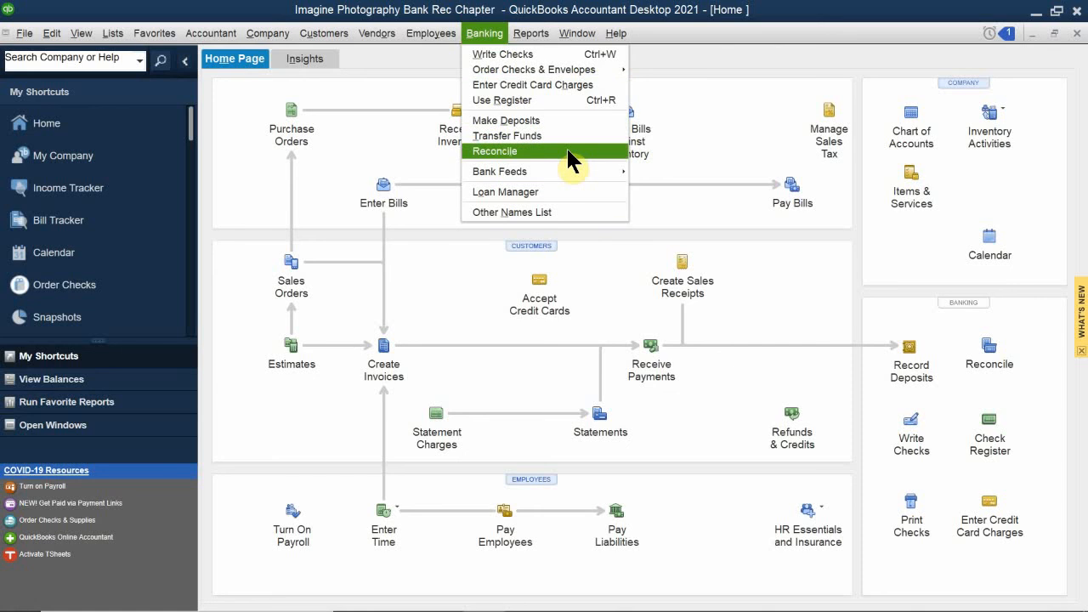
pyautogui.click(1000, 364)
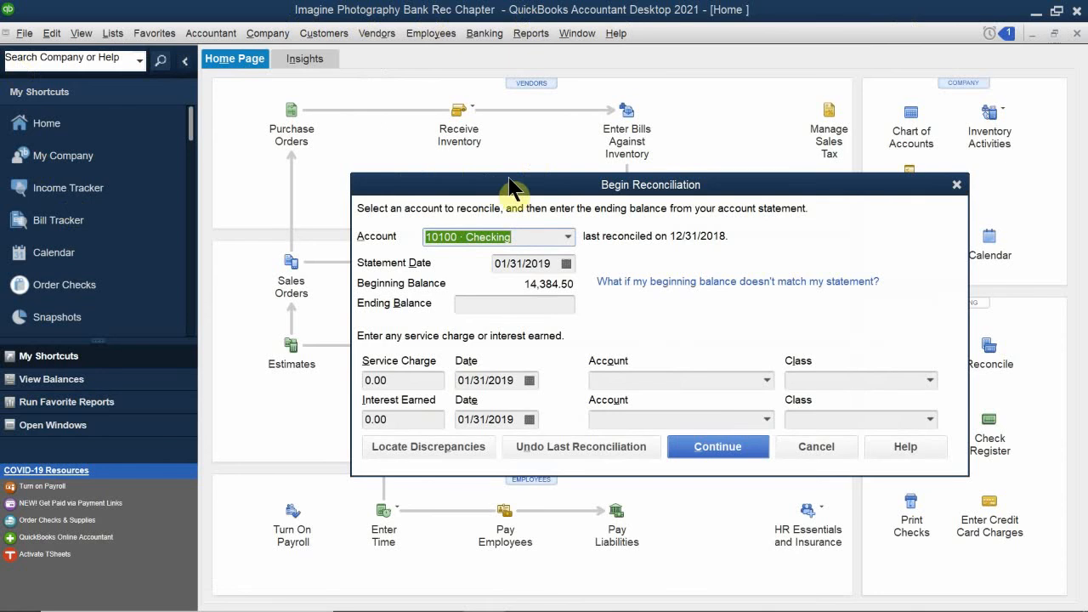
pyautogui.moveTo(510, 187); pyautogui.dragTo(464, 204)
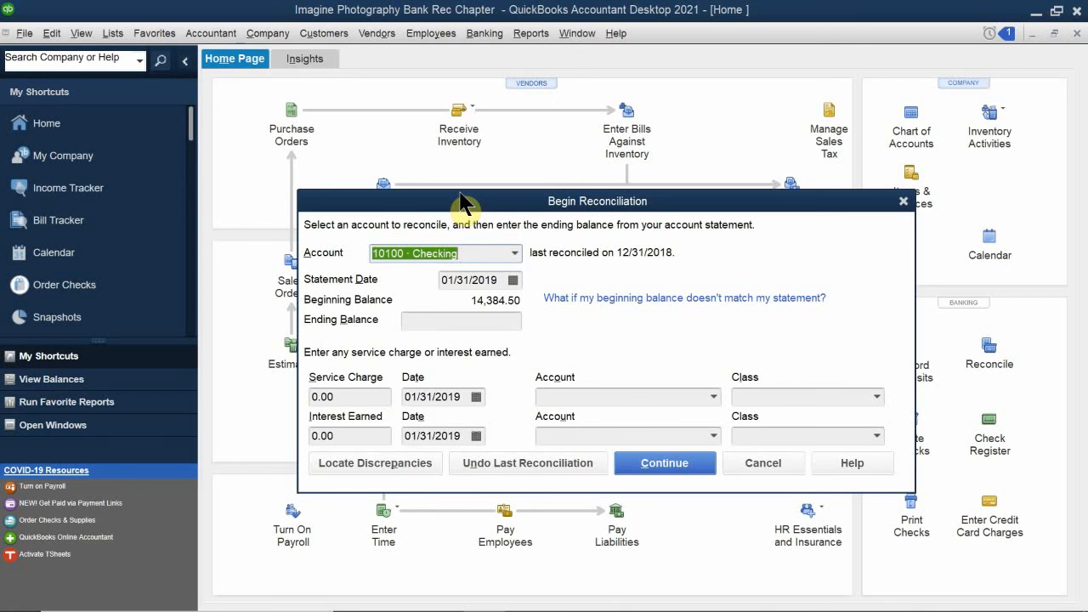
pyautogui.moveTo(17, 599)
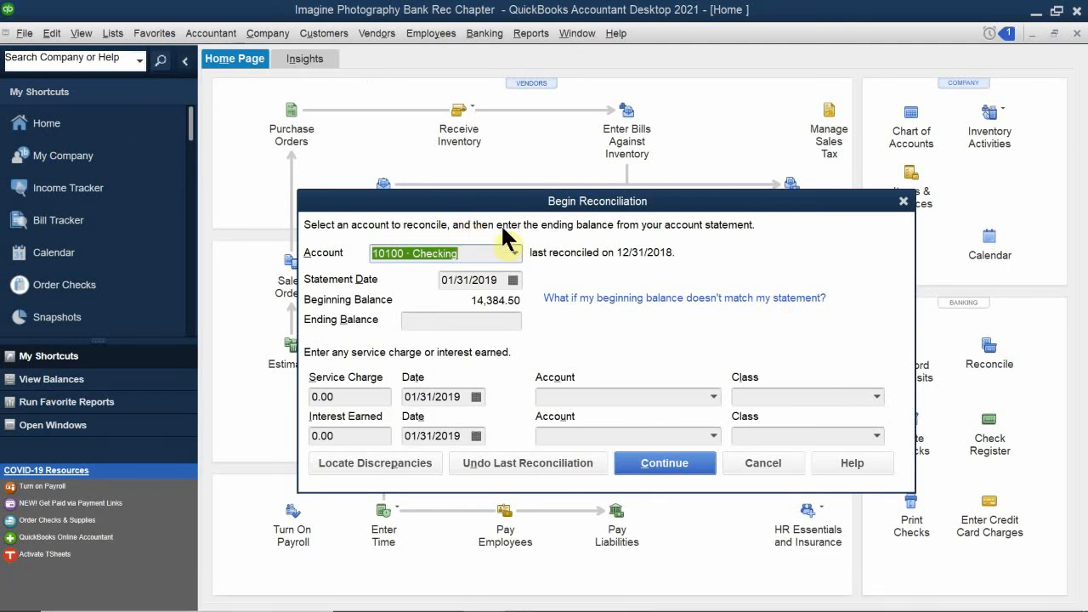
pyautogui.moveTo(935, 603)
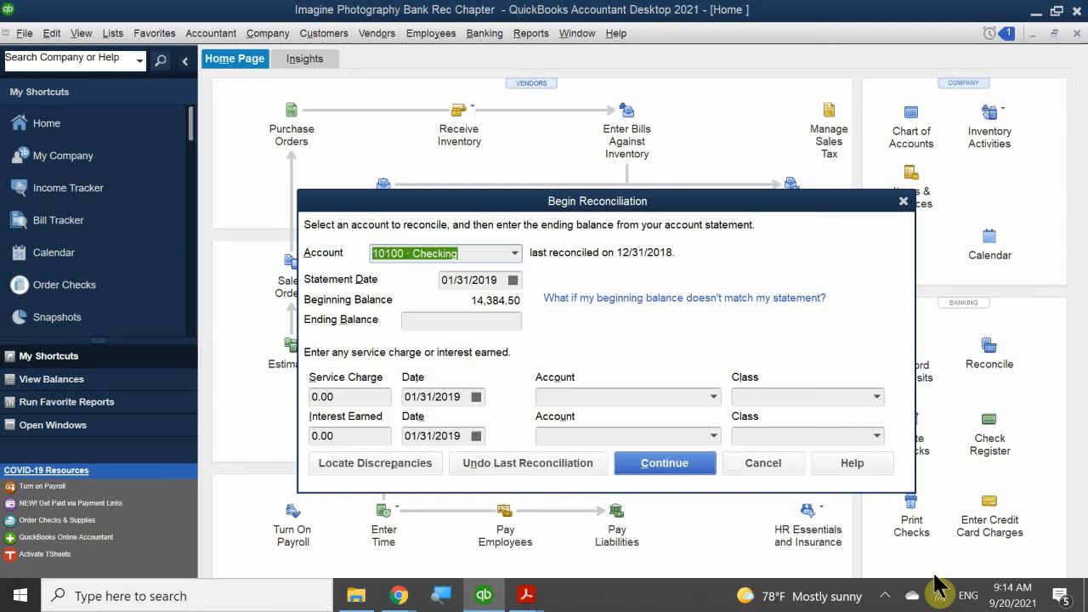
pyautogui.click(887, 595)
pyautogui.click(890, 600)
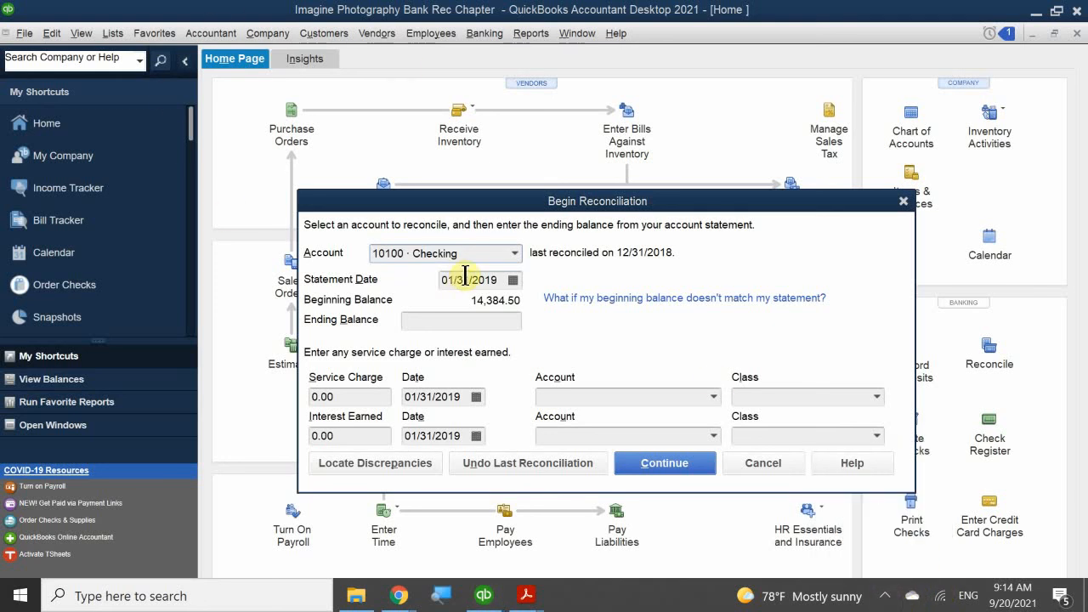
# - Look through the accounts available for reconciliation and choose 10100 · Checking
pyautogui.moveTo(466, 202); pyautogui.dragTo(464, 181)
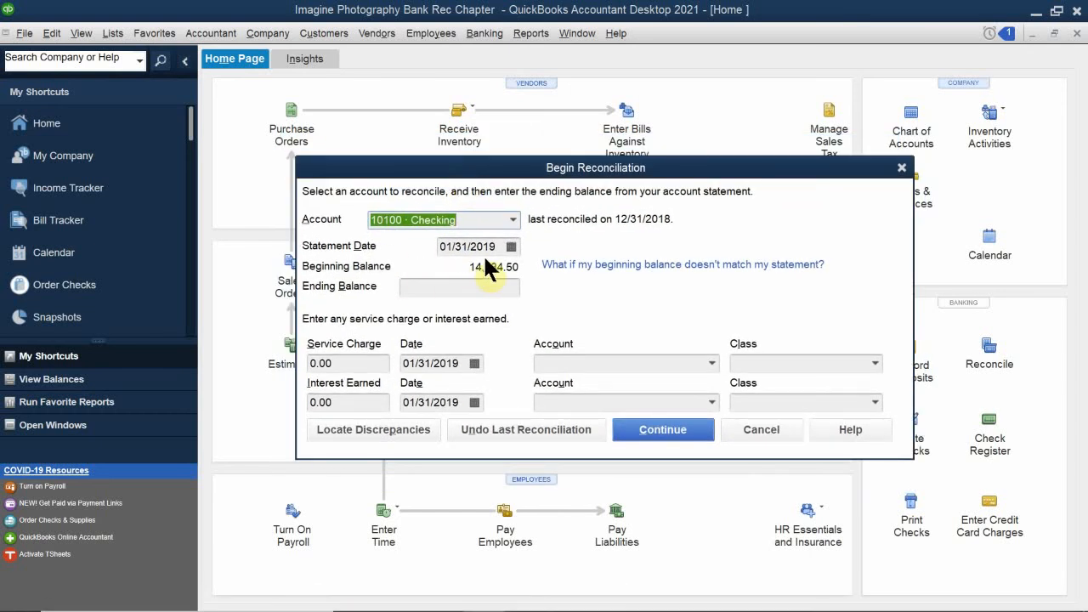
pyautogui.click(512, 219)
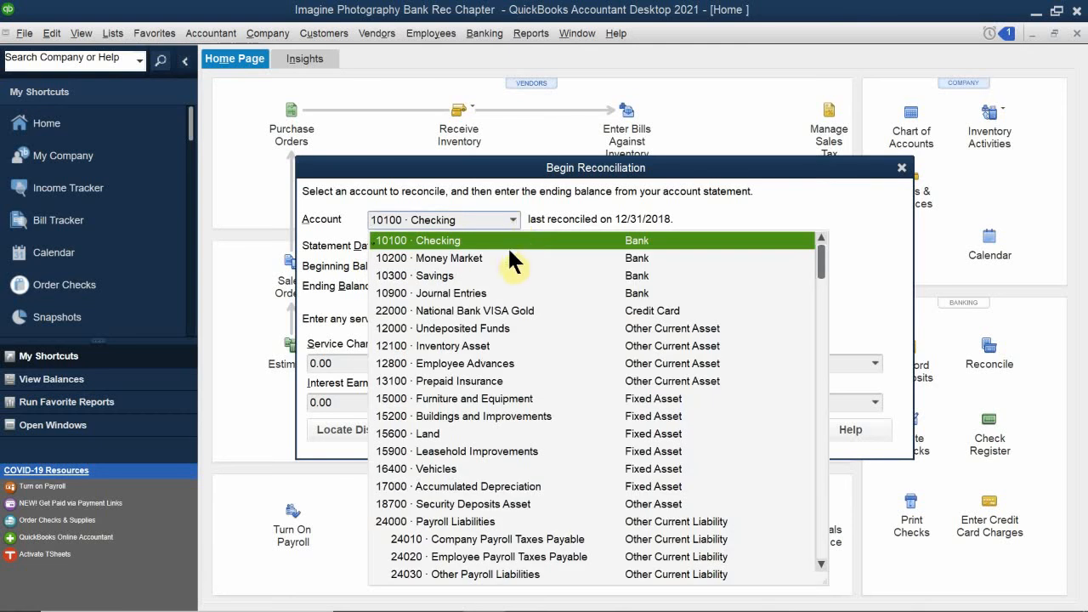
pyautogui.scroll(-3, 503, 263)
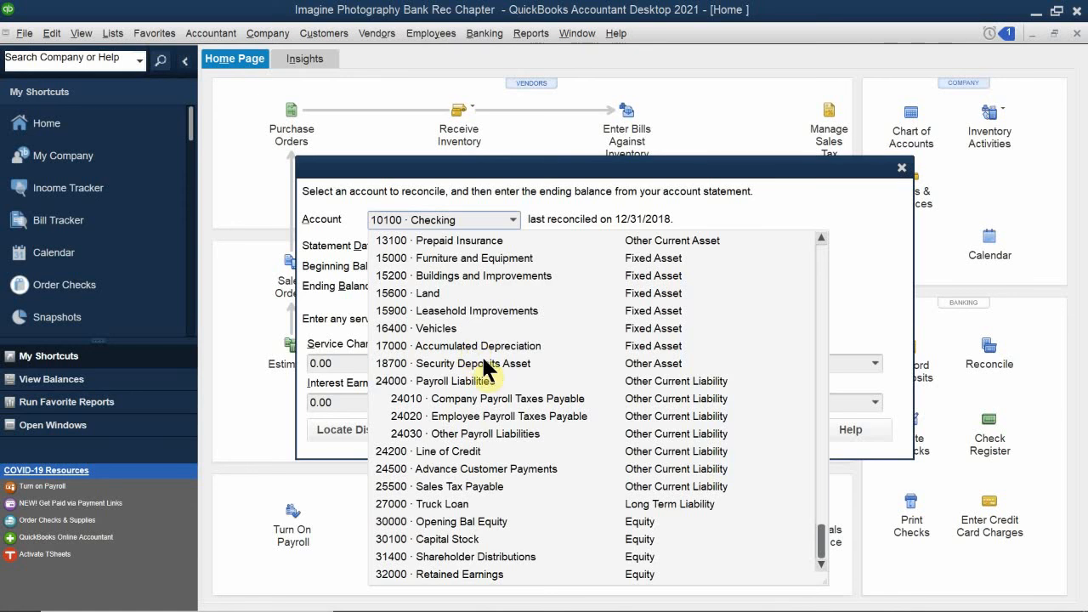
pyautogui.scroll(3, 474, 366)
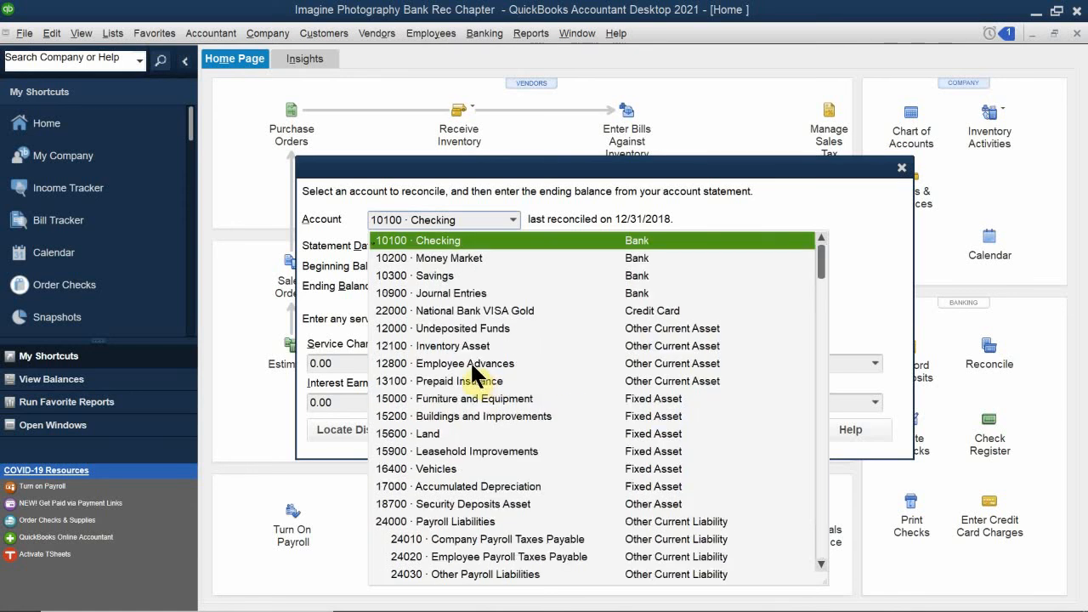
pyautogui.click(444, 242)
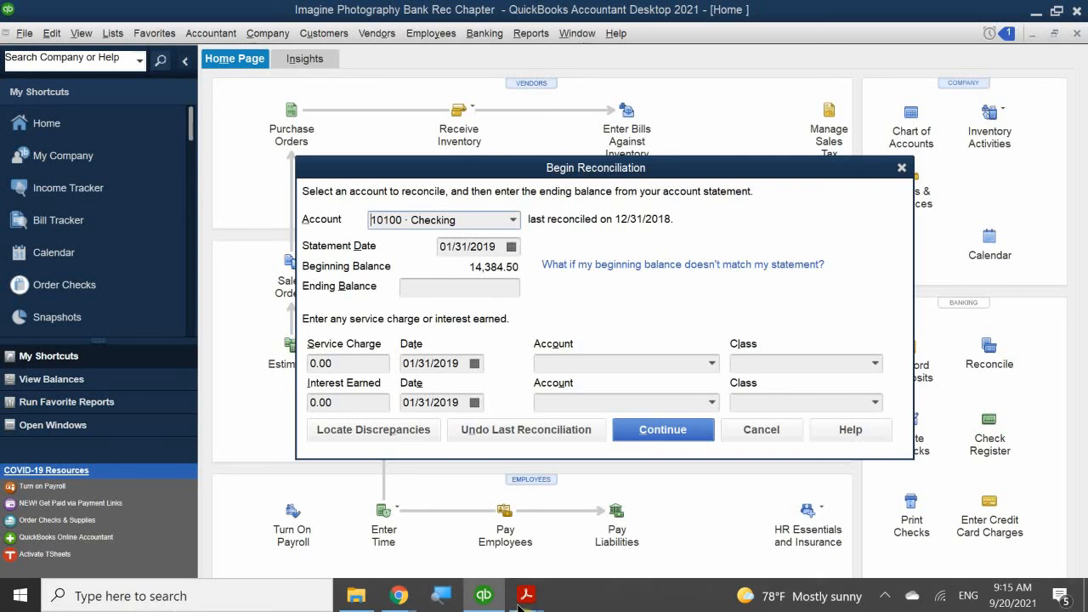
# - Switch to the QB 2021 CH 5 PDF in Acrobat Reader and examine the January 31, 2021 checking statement's summary
pyautogui.moveTo(526, 595)
pyautogui.click(508, 536)
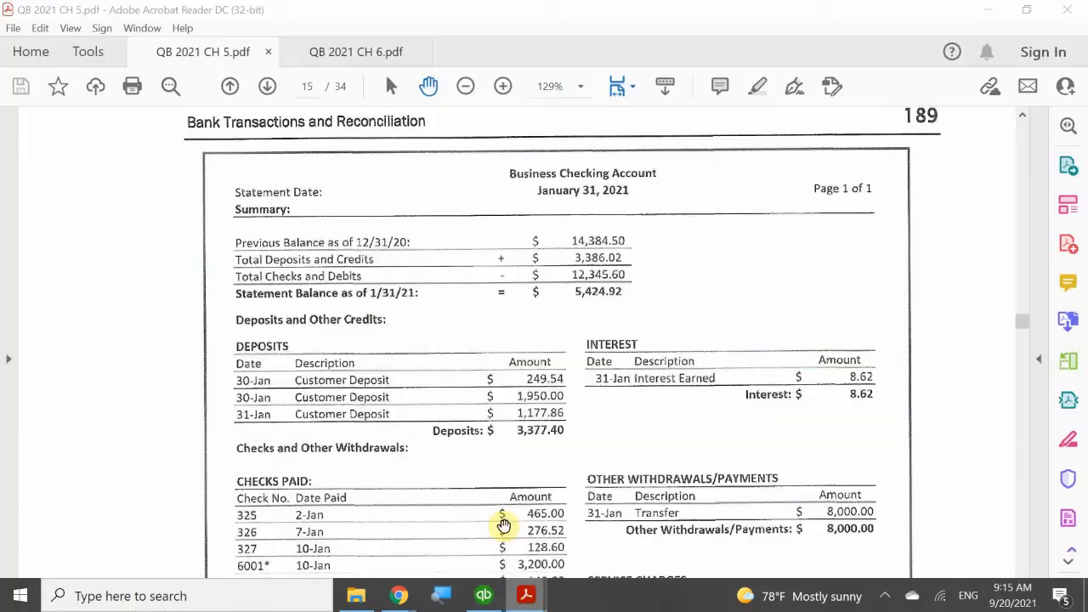
pyautogui.scroll(1, 448, 274)
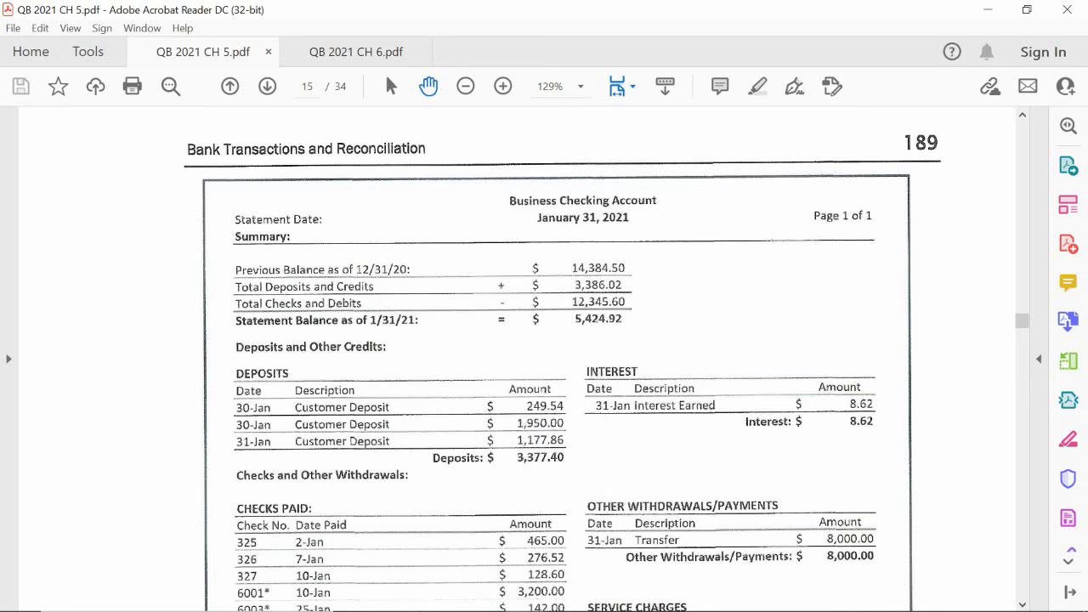
# - Return to QuickBooks and set the reconciliation's ending balance to 5,424.92
pyautogui.moveTo(506, 609)
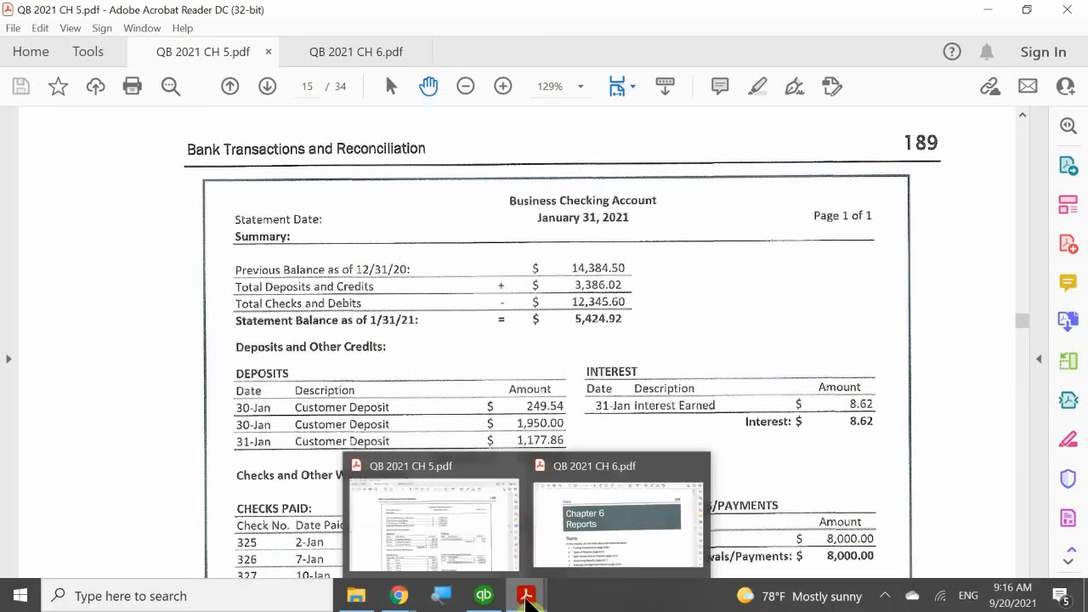
pyautogui.moveTo(486, 592)
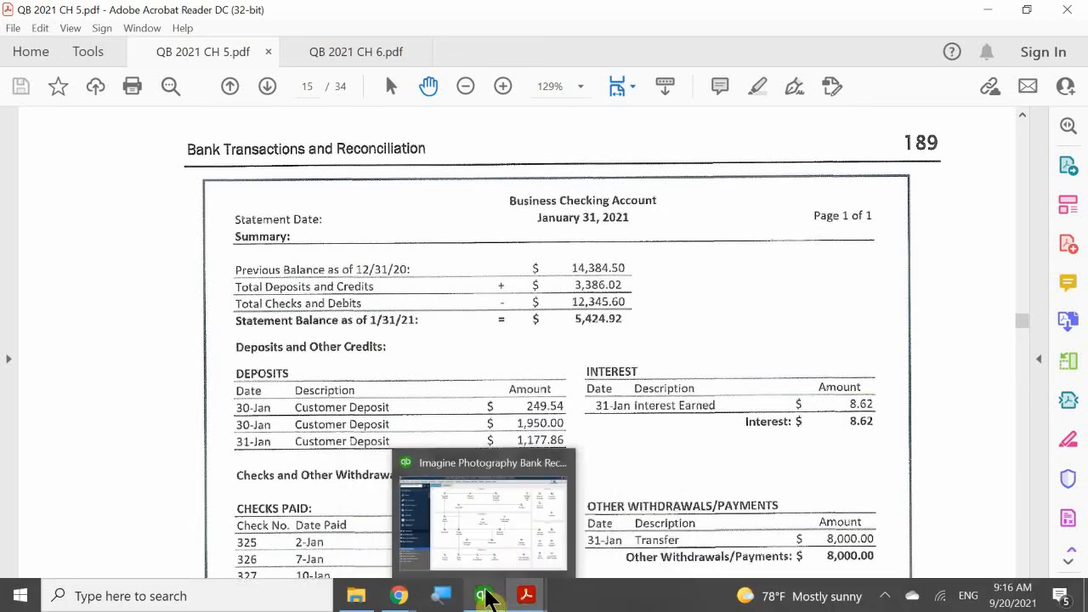
pyautogui.click(515, 539)
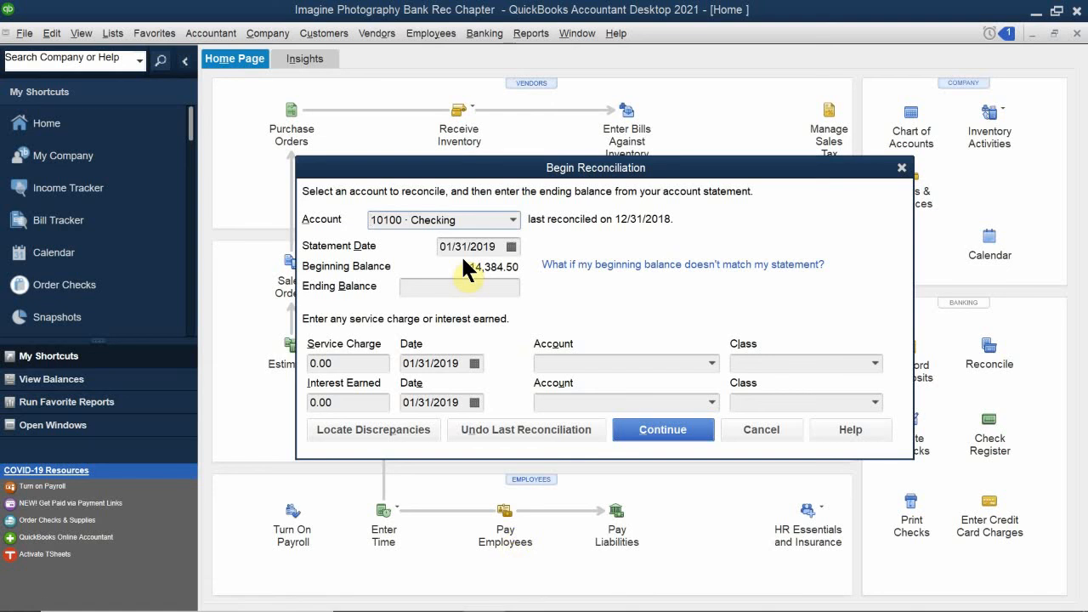
pyautogui.click(473, 287)
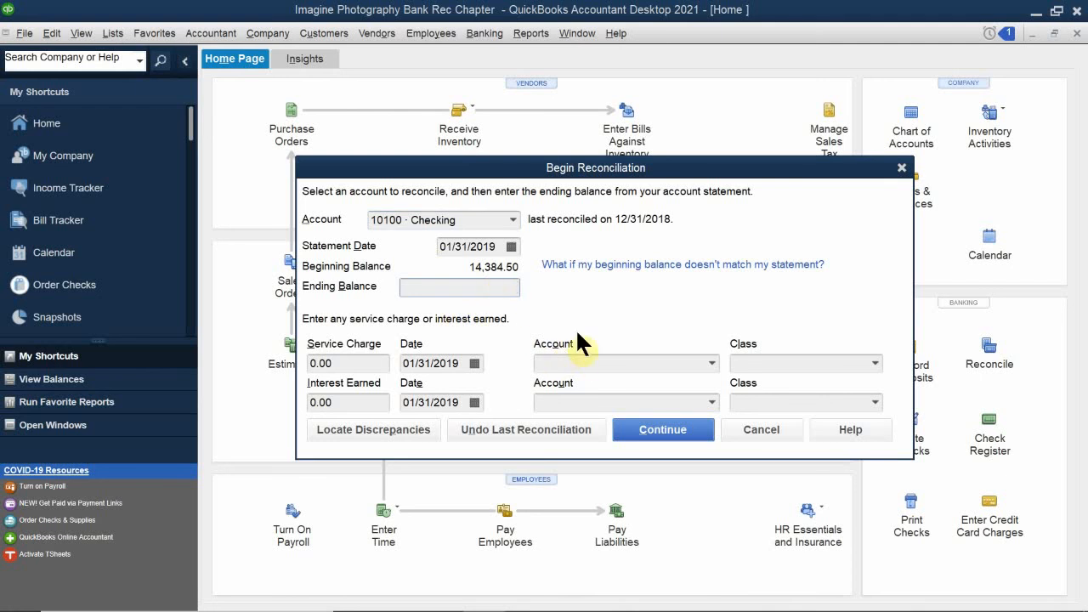
pyautogui.write('5424.92')
# - Set the reconciliation's statement date to 01/31/2021
pyautogui.click(512, 245)
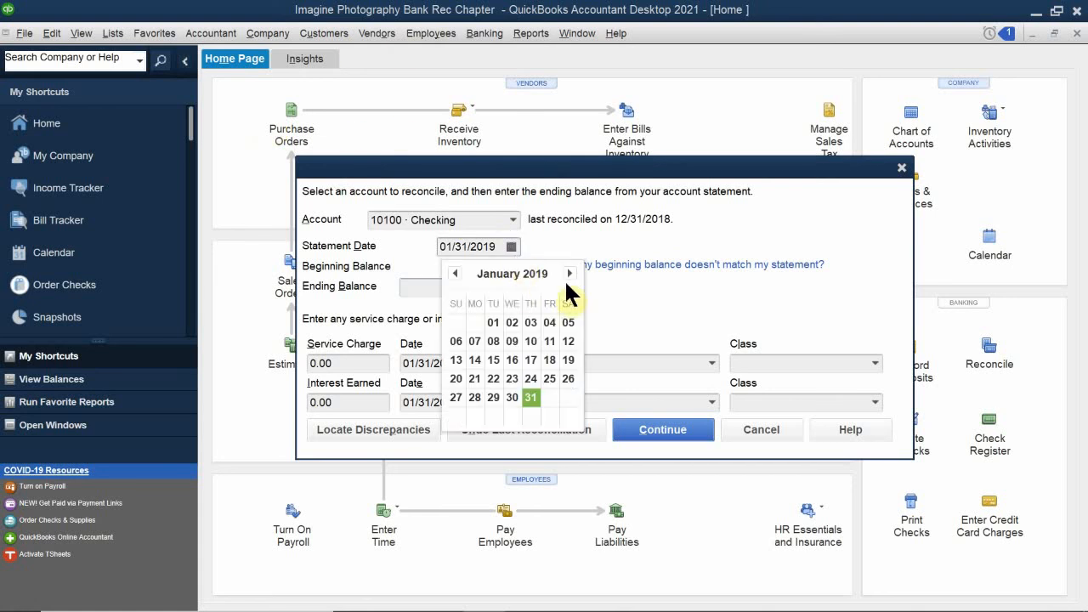
pyautogui.click(493, 247)
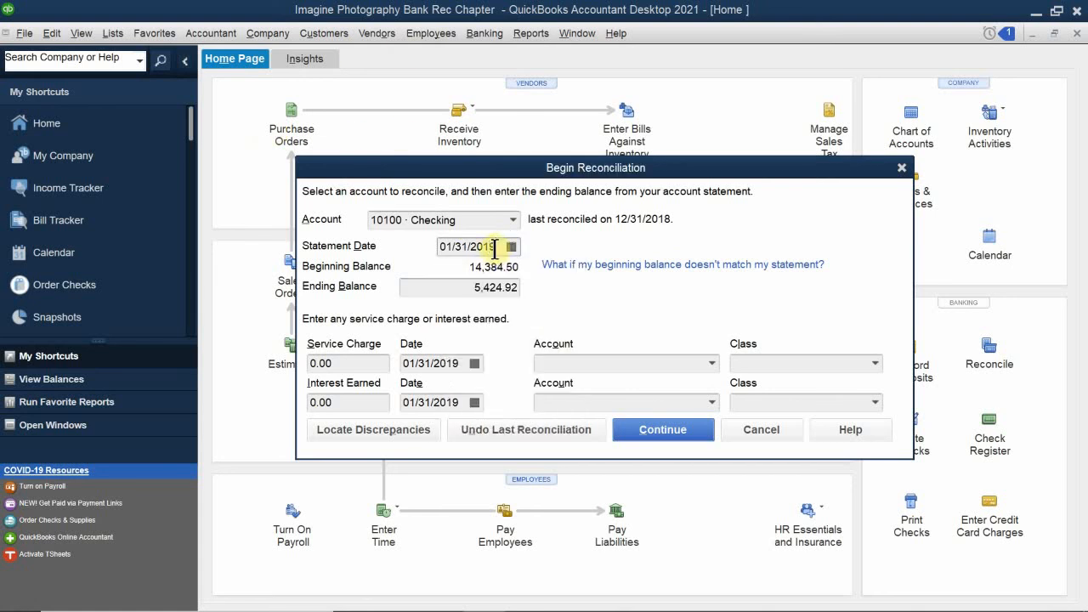
pyautogui.press('BackSpace')
pyautogui.press('BackSpace')
pyautogui.write('21')
pyautogui.click(512, 245)
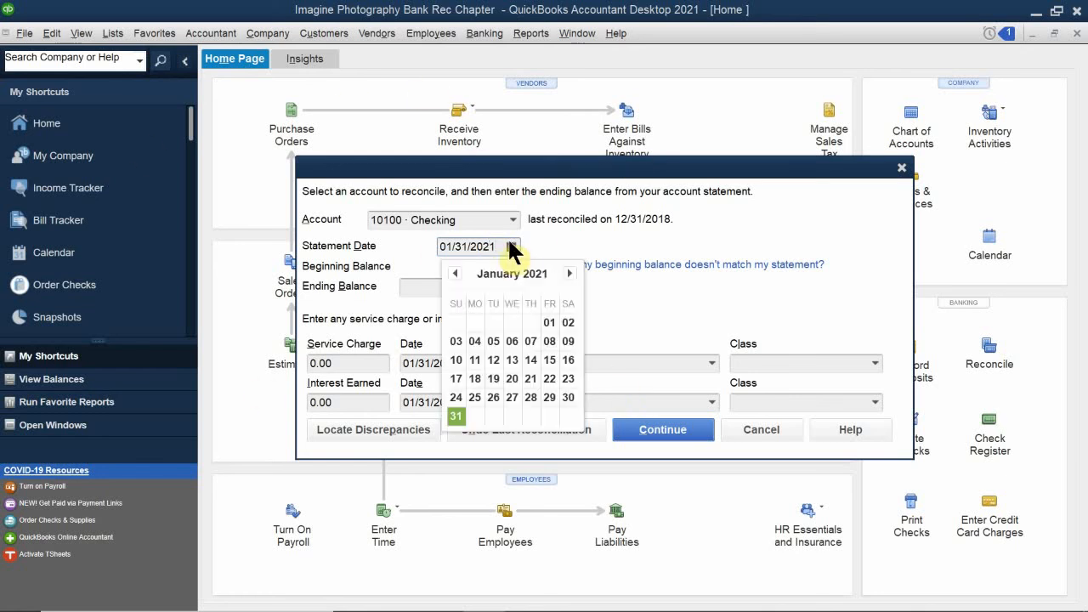
pyautogui.click(456, 416)
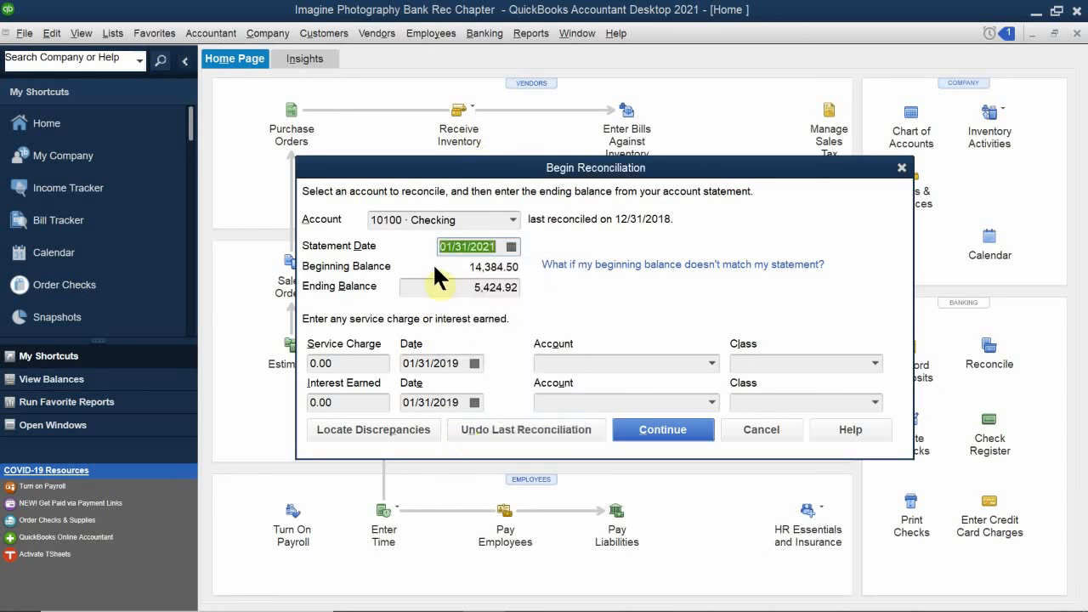
pyautogui.click(456, 248)
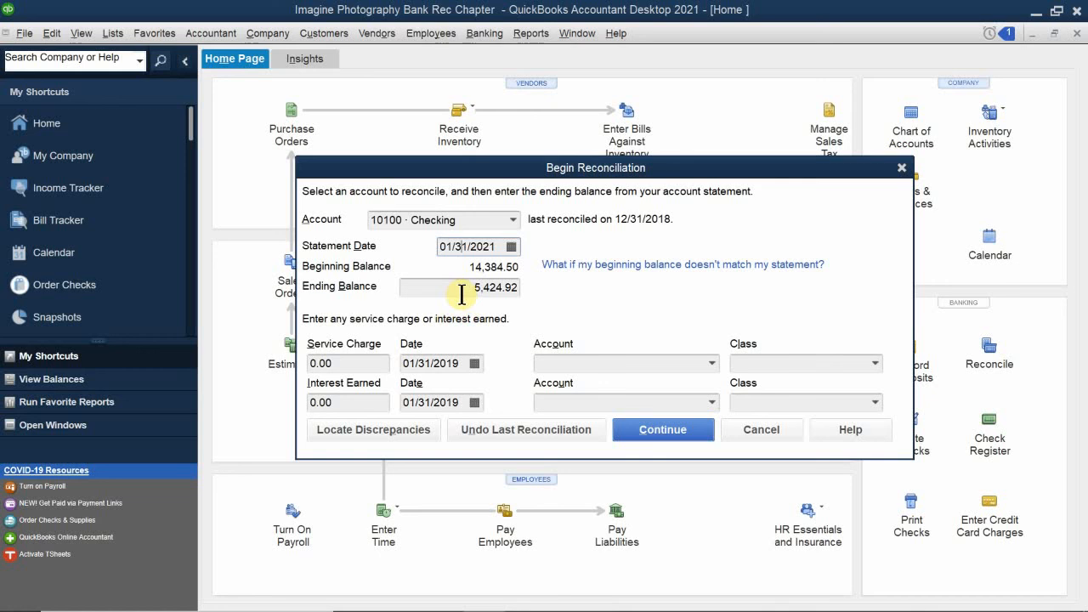
pyautogui.moveTo(442, 174)
pyautogui.mouseDown()
pyautogui.moveTo(433, 124)
pyautogui.moveTo(439, 168)
pyautogui.moveTo(455, 180)
pyautogui.mouseUp()
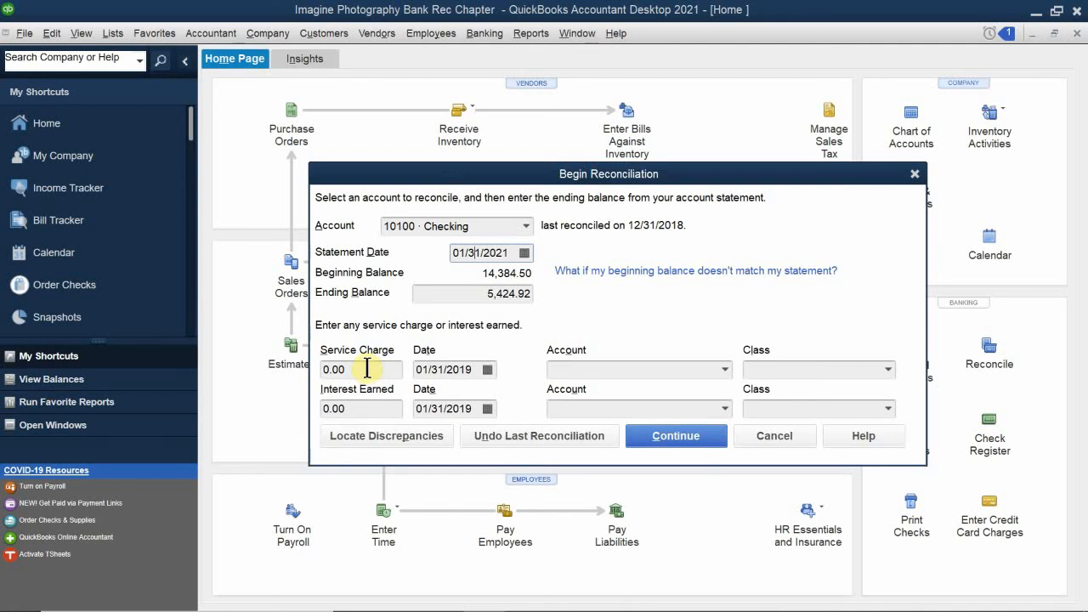
# - Switch to the QB 2021 CH 5 PDF in Acrobat Reader and examine the statement's interest, withdrawals and service charges sections
pyautogui.moveTo(525, 604)
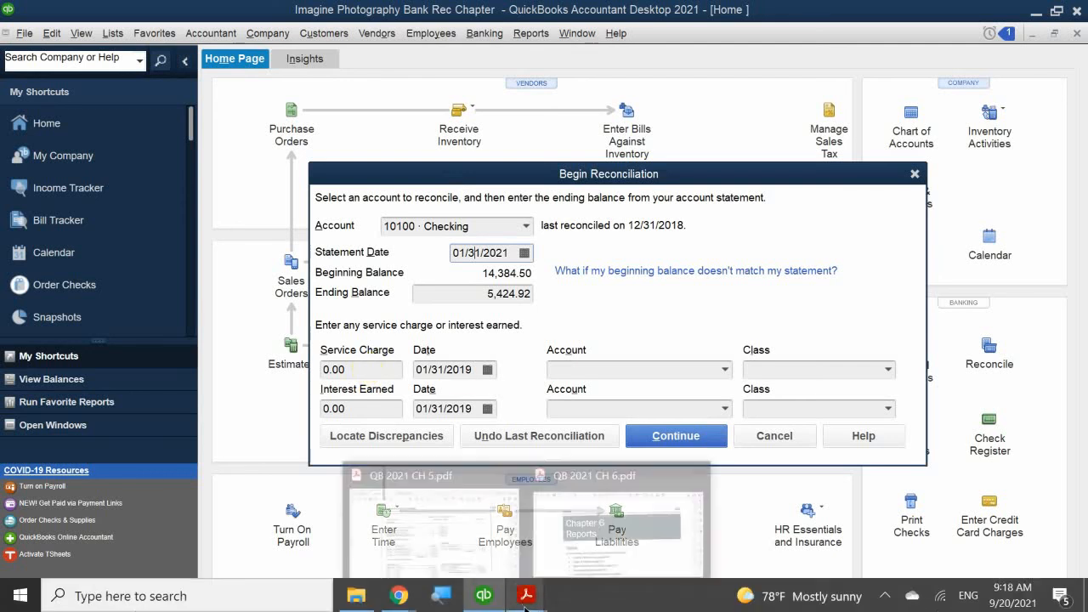
pyautogui.click(467, 539)
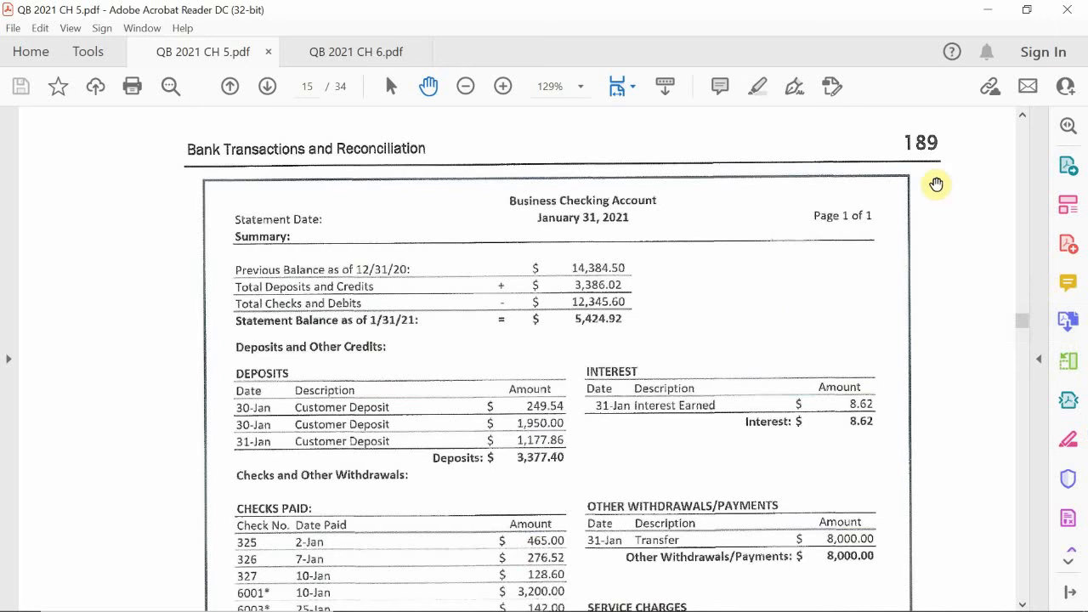
pyautogui.scroll(-2, 673, 311)
pyautogui.scroll(-1, 672, 311)
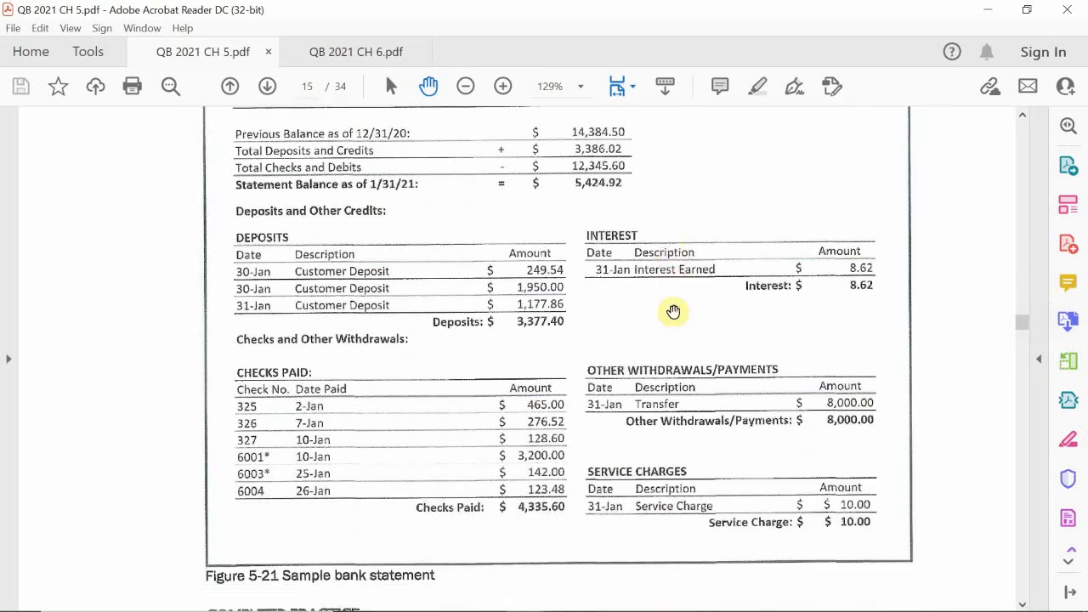
pyautogui.scroll(-4, 603, 337)
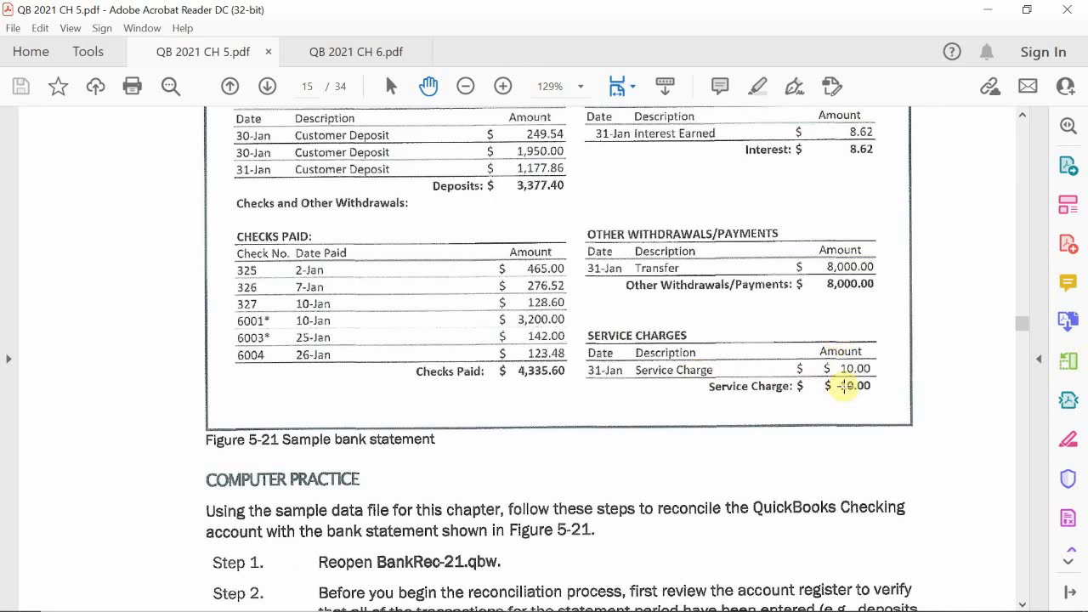
# - Return to QuickBooks and set the reconciliation's service charge to 10.00
pyautogui.moveTo(569, 557)
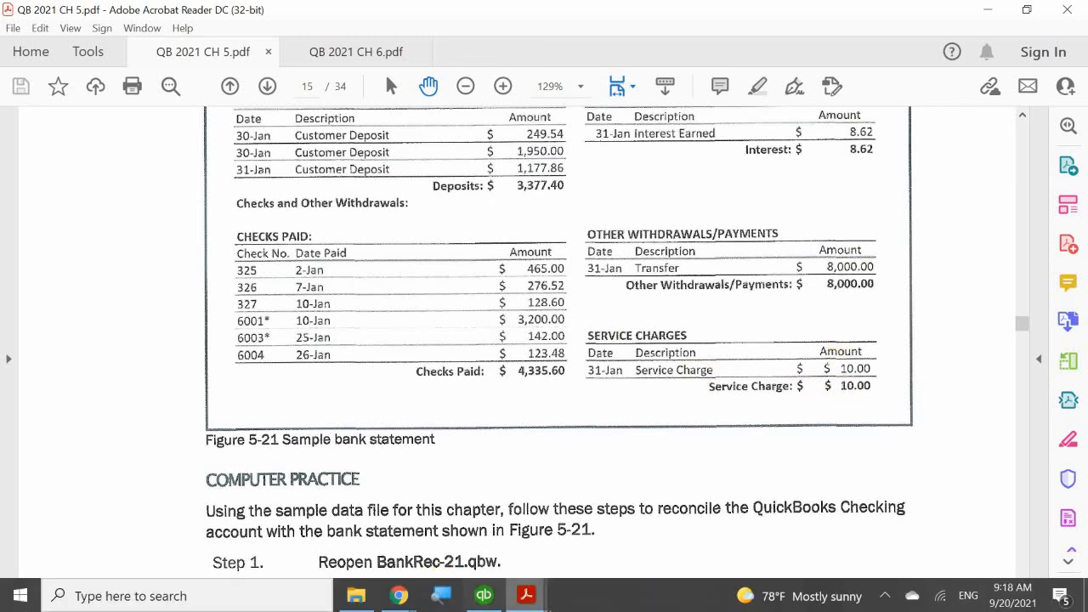
pyautogui.click(483, 598)
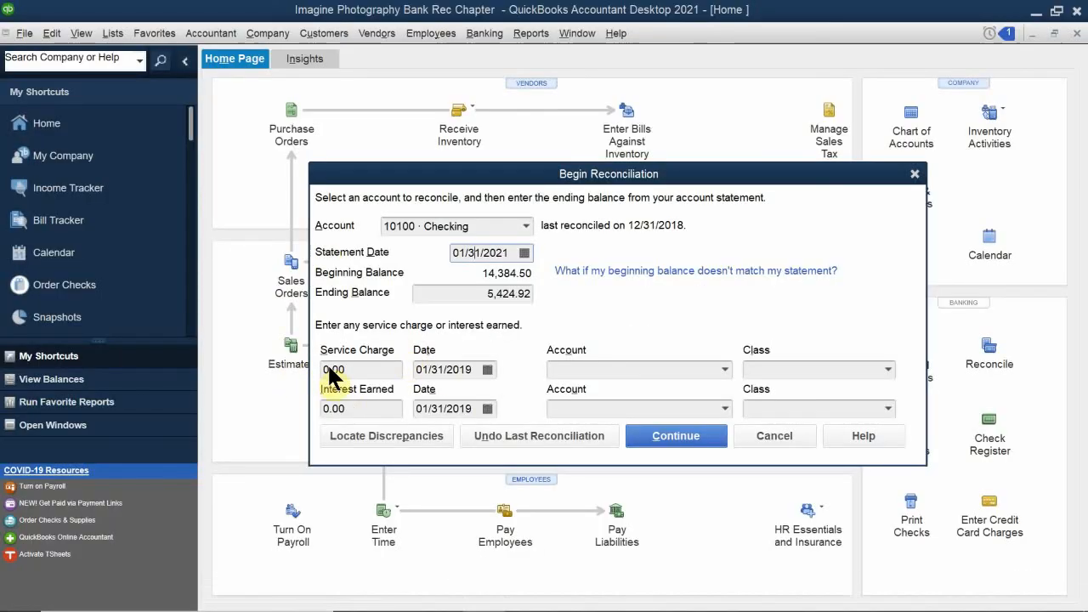
pyautogui.click(368, 374)
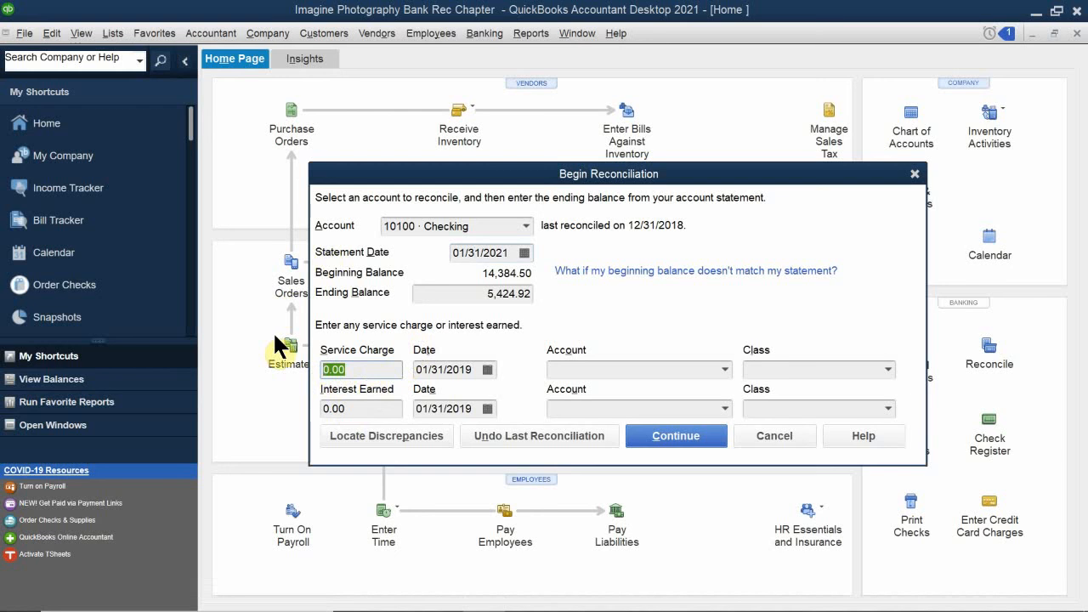
pyautogui.write('10.00')
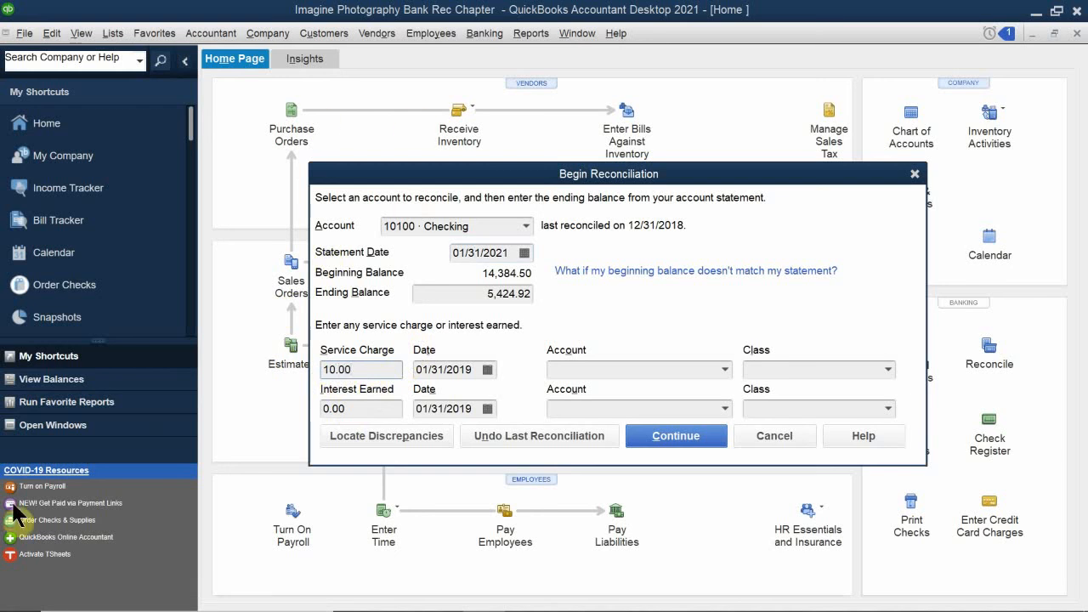
# - Set the service charge's date to 01/31/2021
pyautogui.click(476, 369)
pyautogui.press('BackSpace')
pyautogui.press('BackSpace')
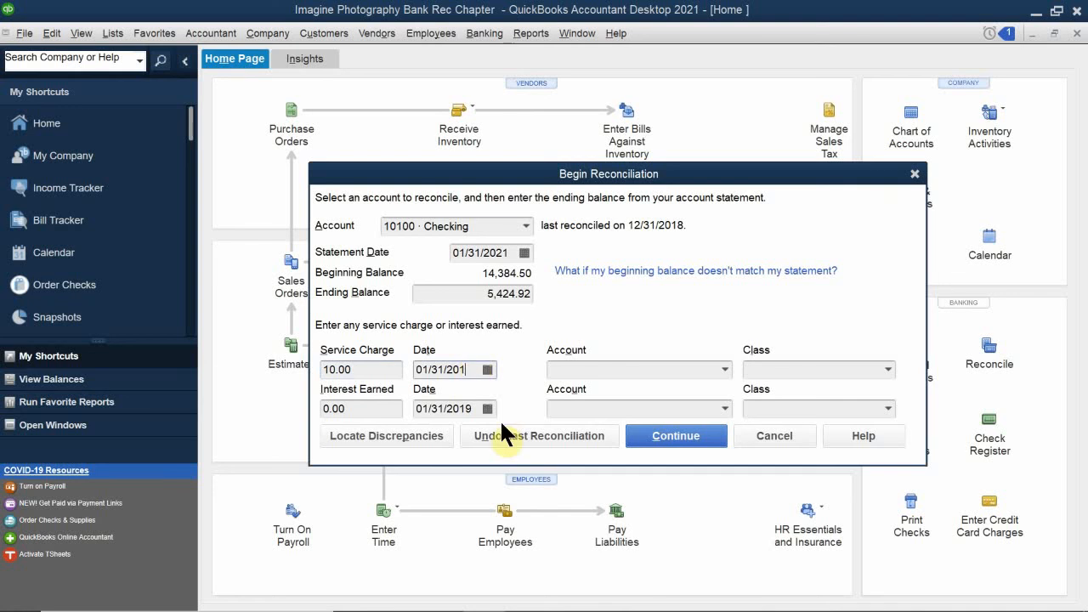
pyautogui.write('21')
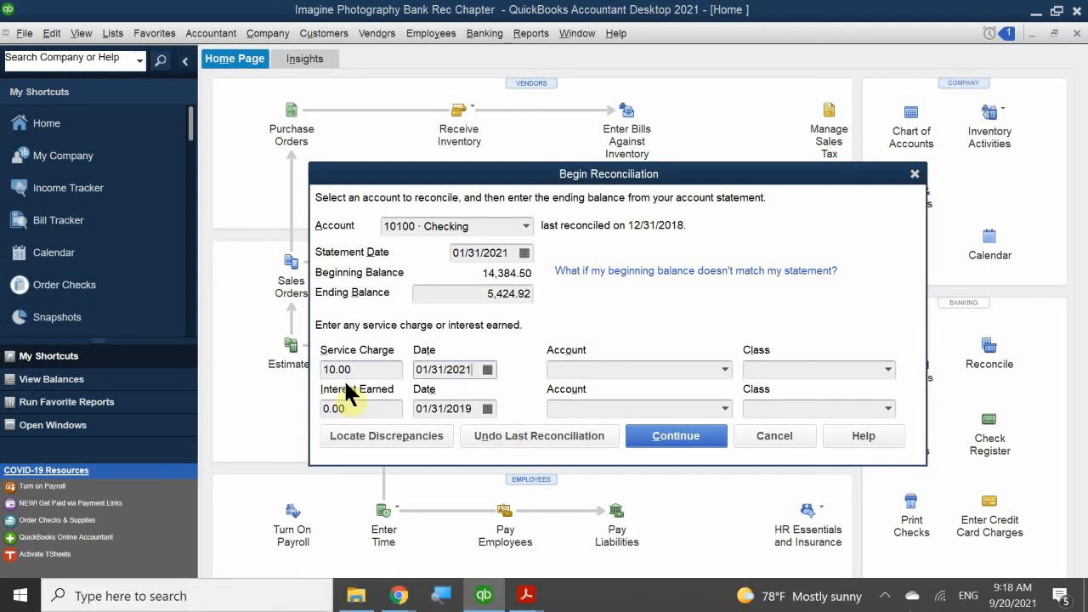
pyautogui.click(487, 369)
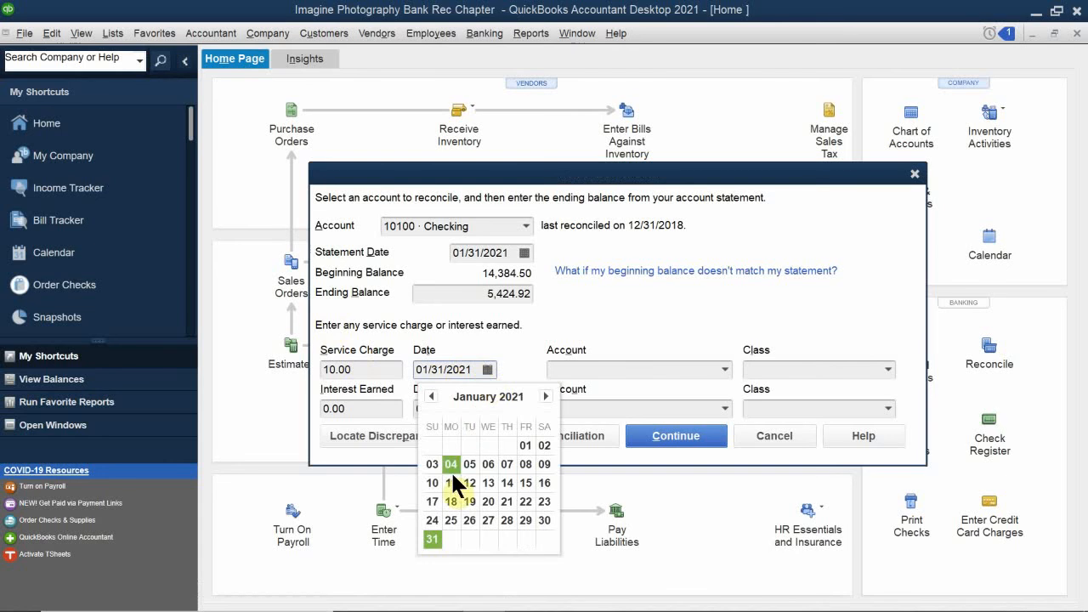
pyautogui.click(429, 540)
# - Assign the service charge to the 60400 · Bank Service Charges expense account
pyautogui.click(582, 369)
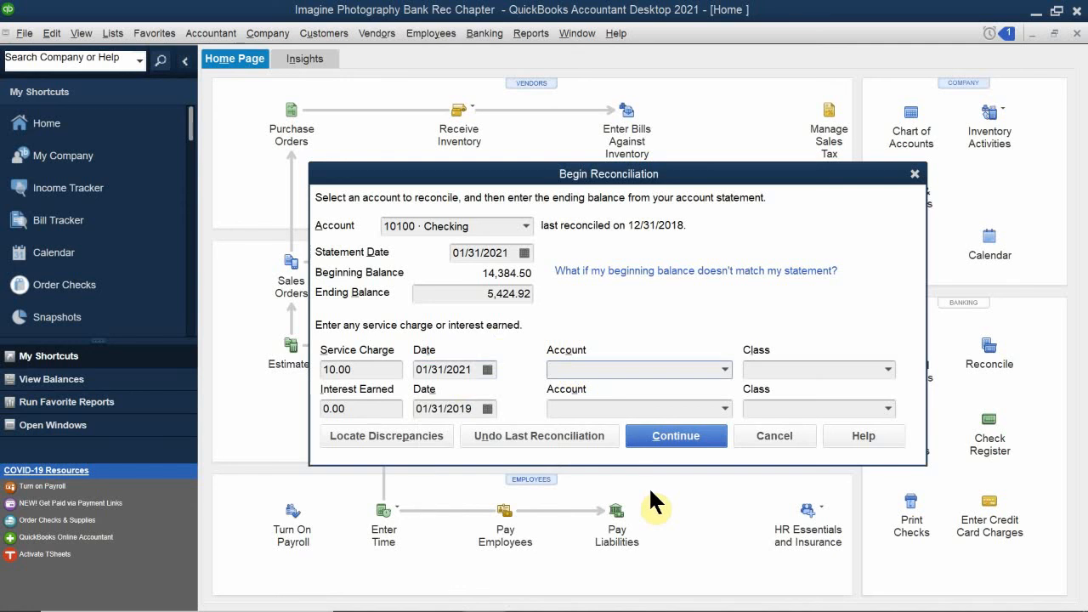
pyautogui.write('Nack')
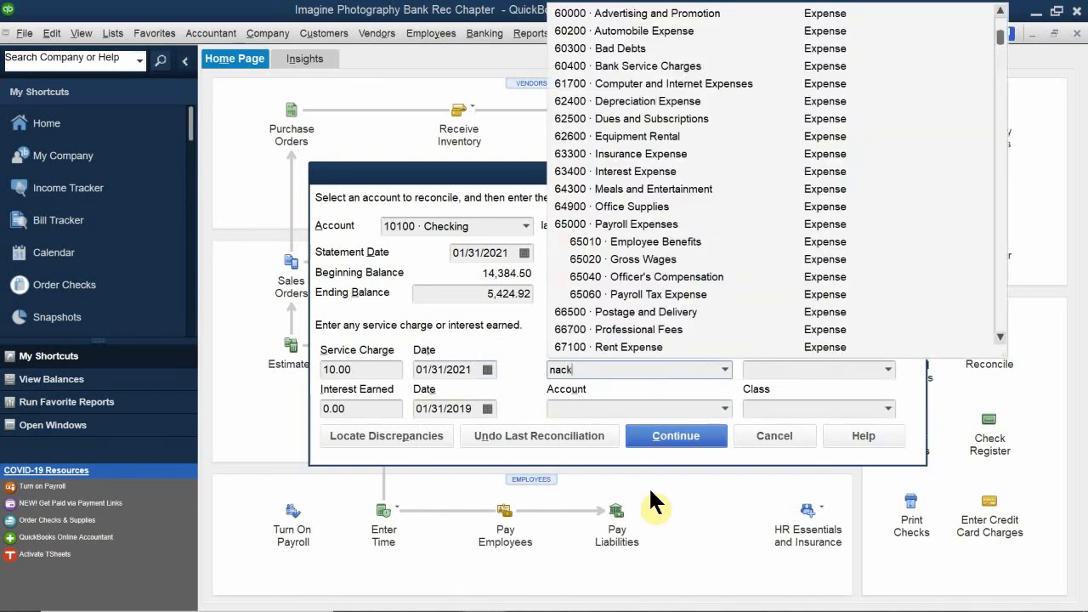
pyautogui.press('BackSpace')
pyautogui.press('BackSpace')
pyautogui.press('BackSpace')
pyautogui.press('BackSpace')
pyautogui.write('V')
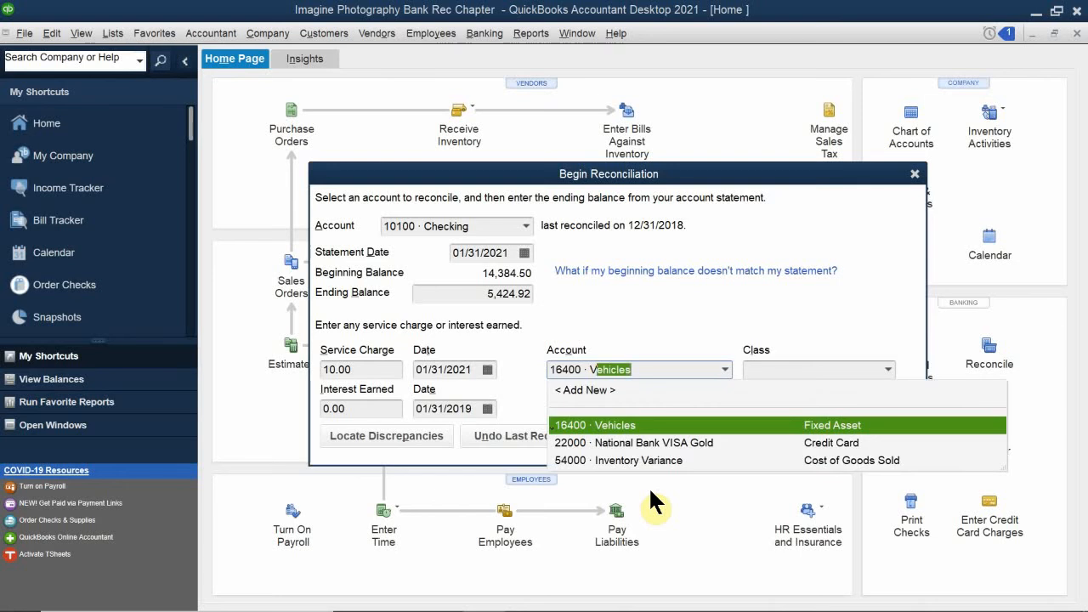
pyautogui.press('BackSpace')
pyautogui.press('BackSpace')
pyautogui.write('National Bank VISA Gold')
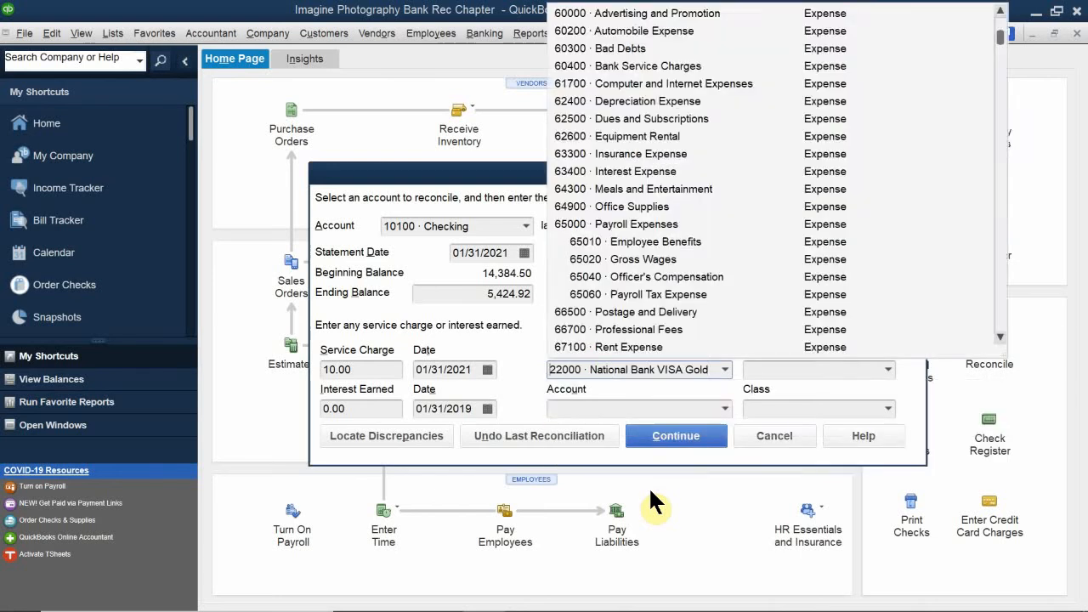
pyautogui.press('BackSpace')
pyautogui.press('BackSpace')
pyautogui.write('bac')
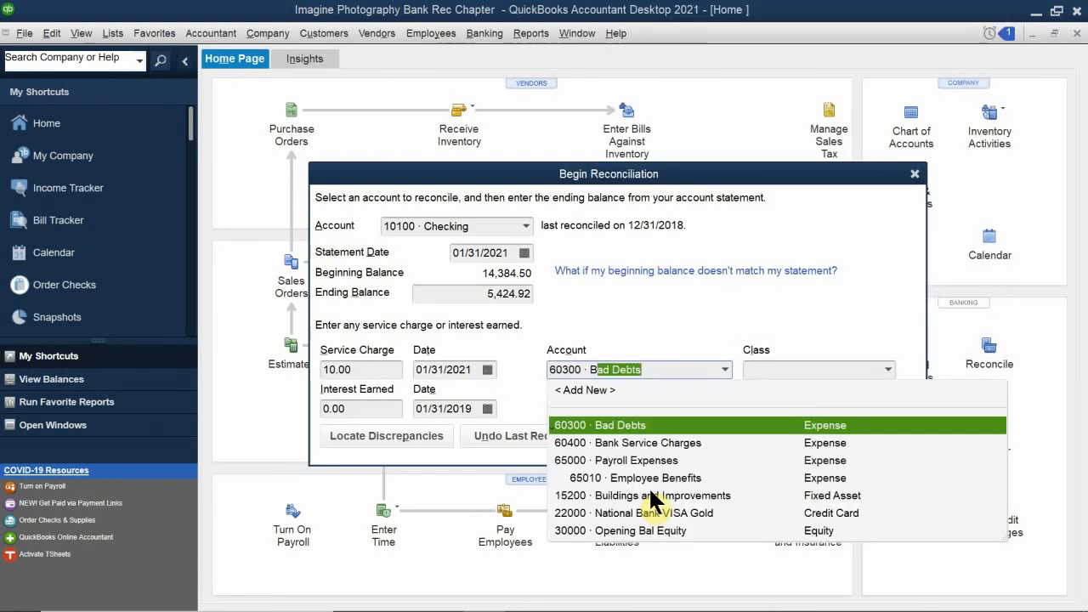
pyautogui.press('BackSpace')
pyautogui.write('nk')
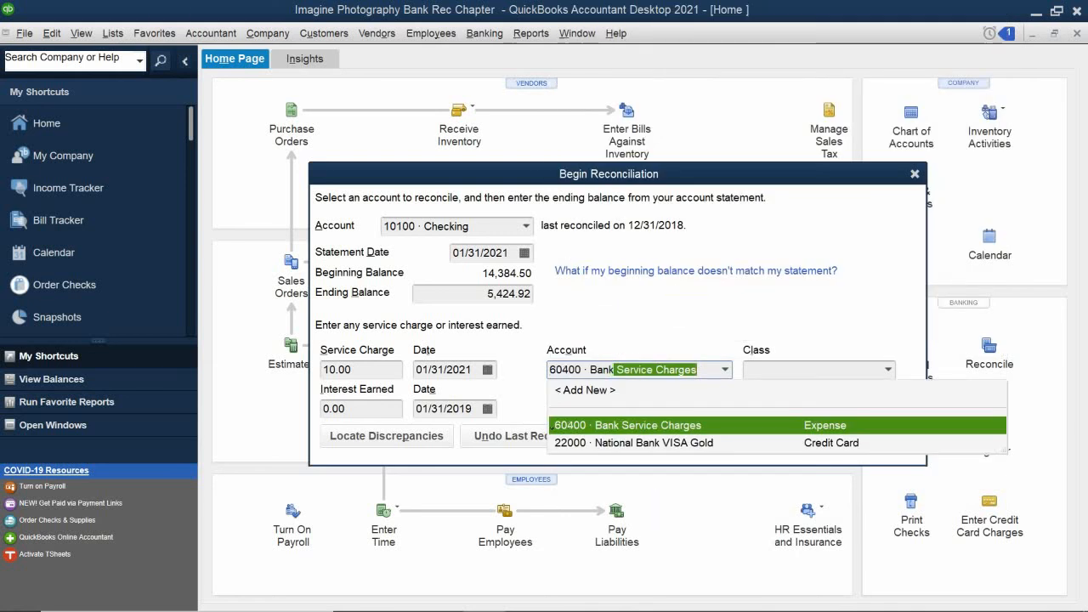
pyautogui.click(701, 422)
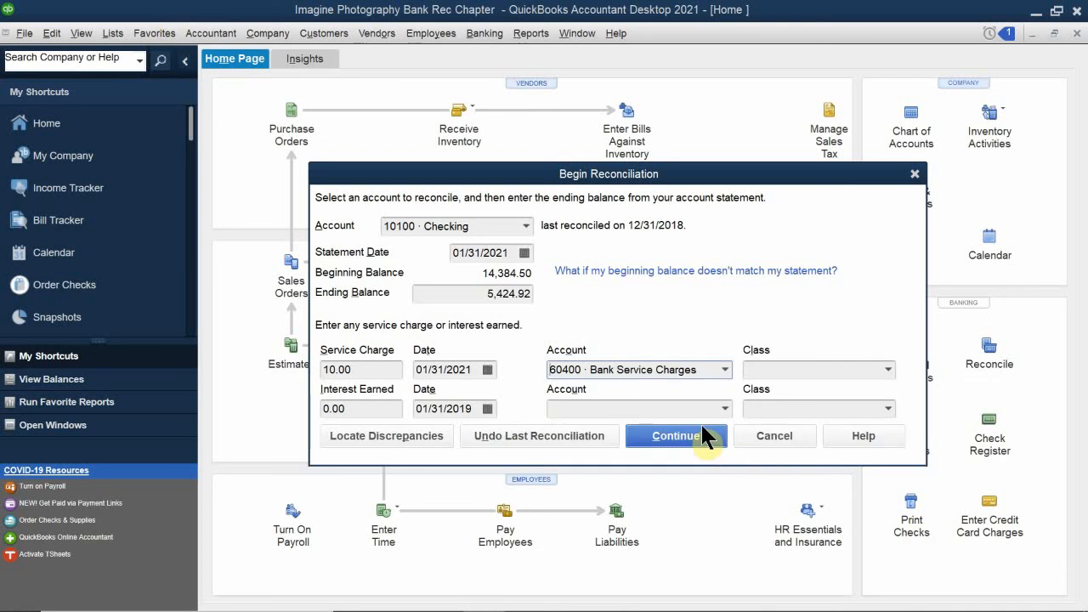
# - Assign the Overhead class to the service charge
pyautogui.click(776, 368)
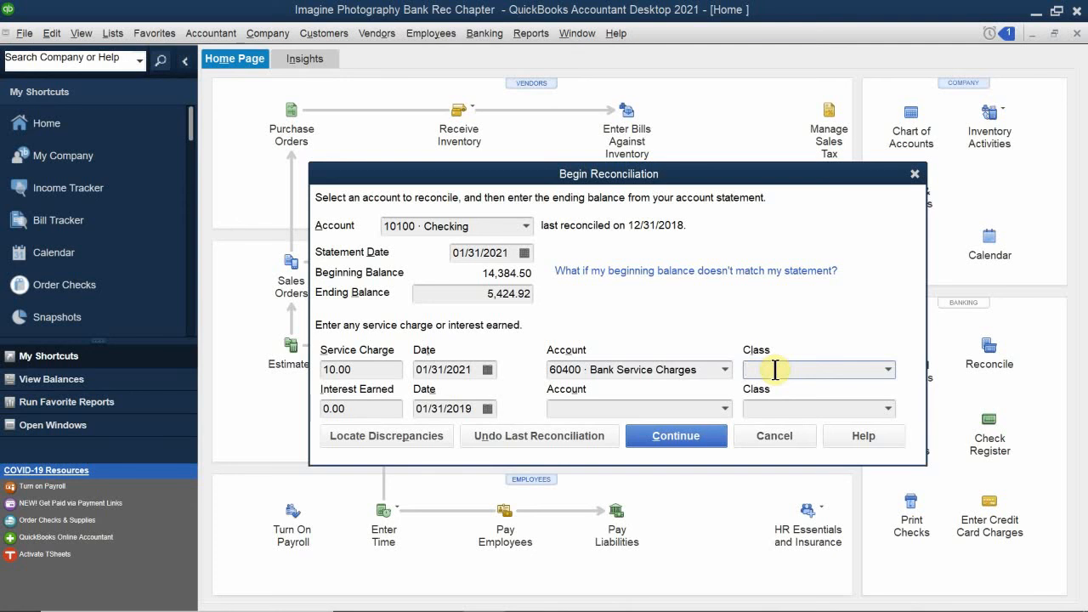
pyautogui.write('Overhead')
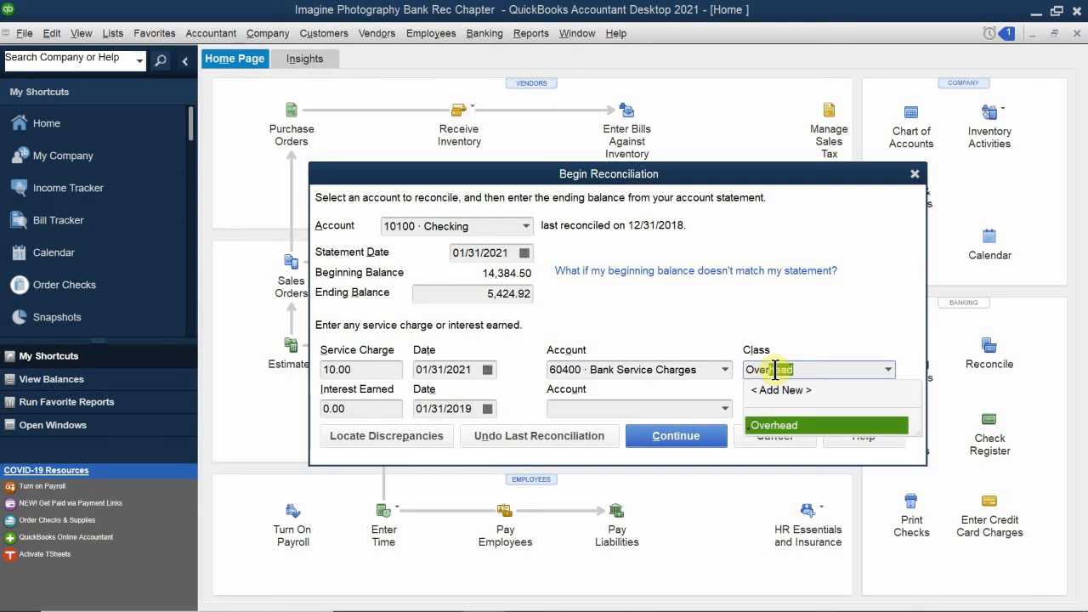
pyautogui.click(813, 418)
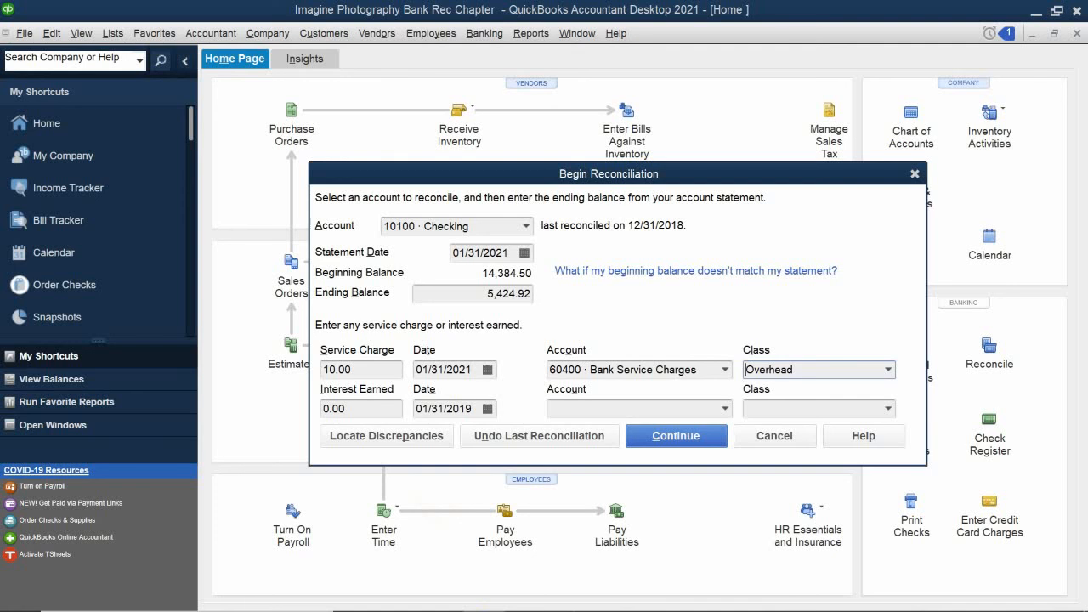
# - Switch back to the QB 2021 CH 5 PDF and check the interest earned on the January 31, 2021 statement
pyautogui.moveTo(520, 604)
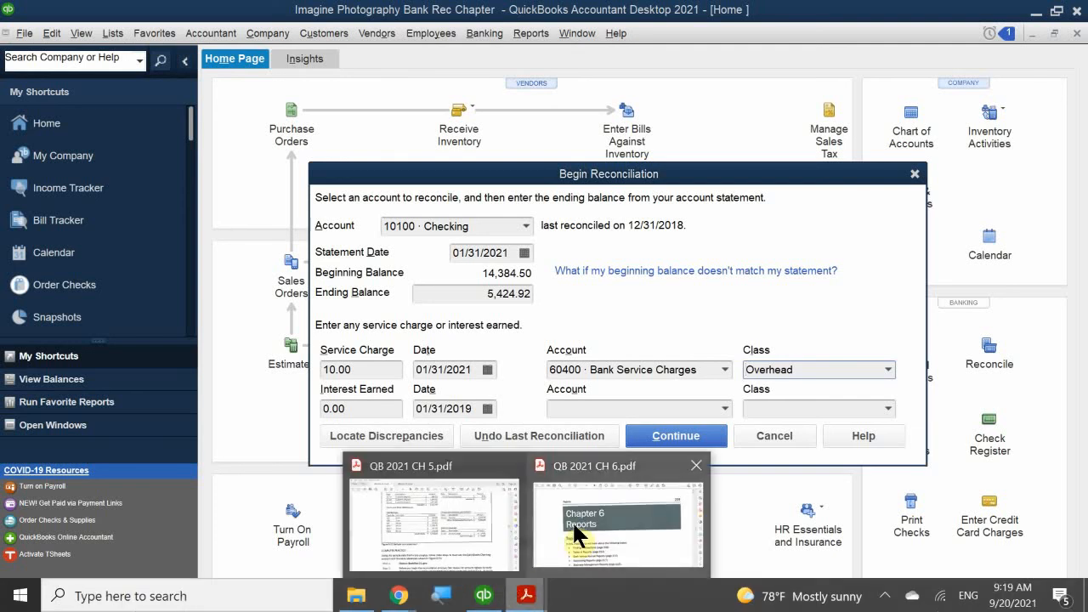
pyautogui.scroll(4, 616, 395)
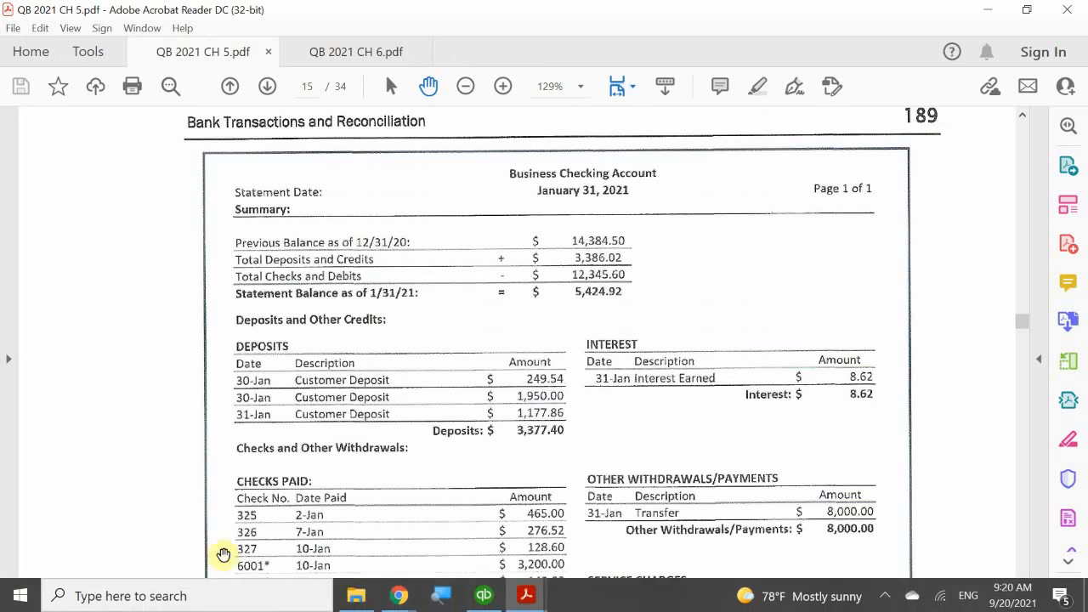
pyautogui.click(525, 595)
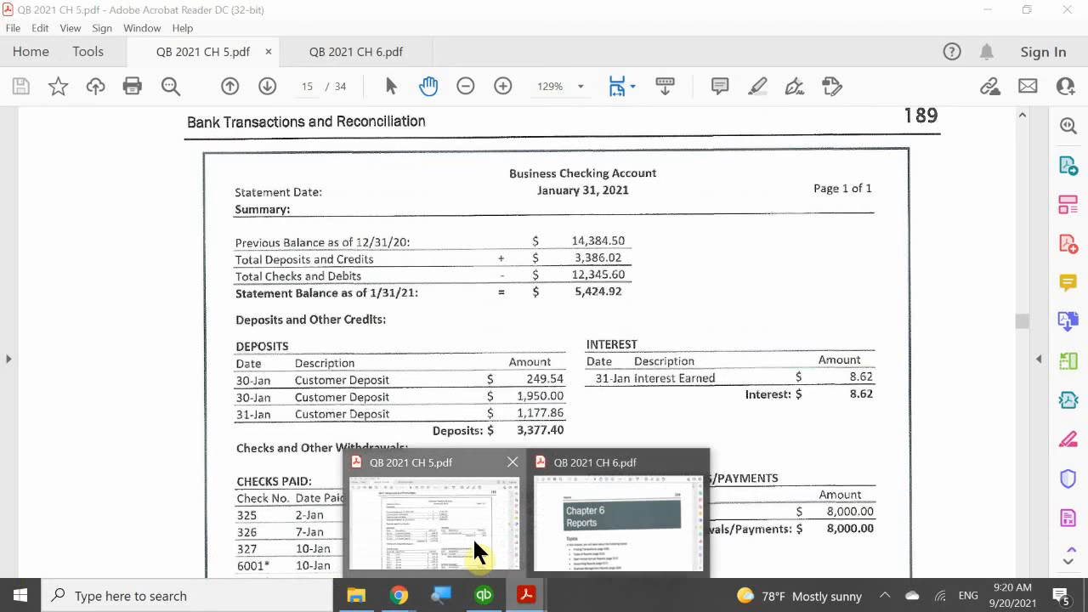
pyautogui.click(476, 551)
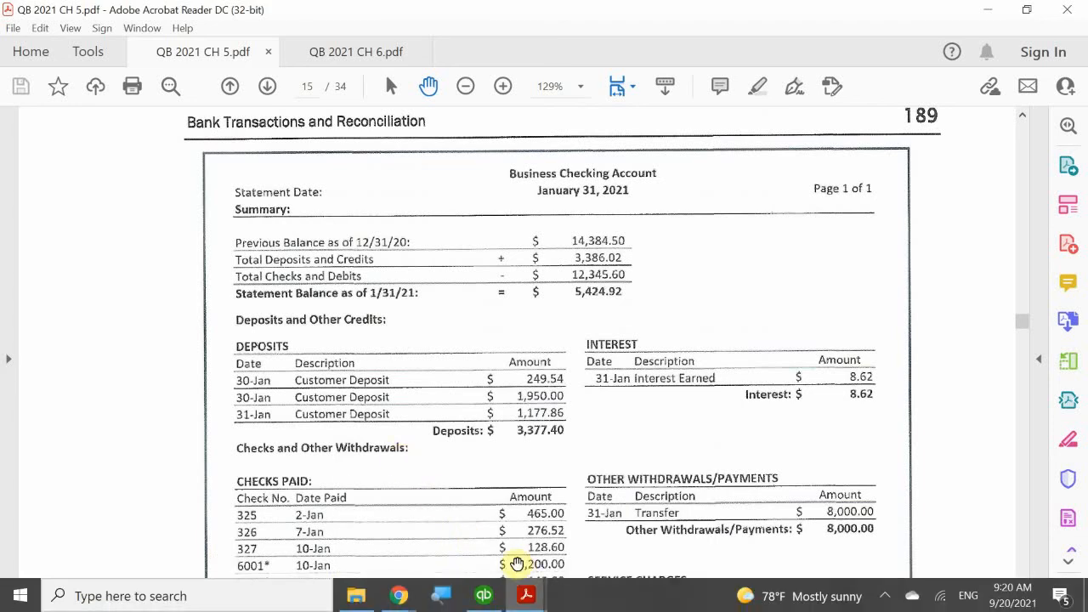
# - Return to QuickBooks and set the reconciliation's interest earned to 8.62
pyautogui.click(486, 596)
pyautogui.click(361, 409)
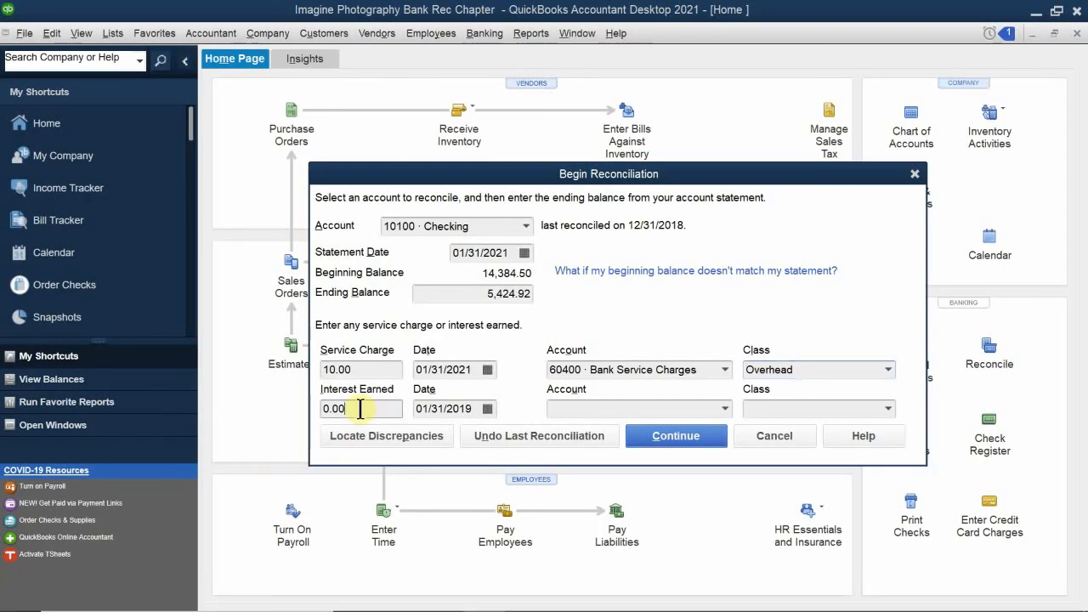
pyautogui.doubleClick(361, 409)
pyautogui.write('8.62')
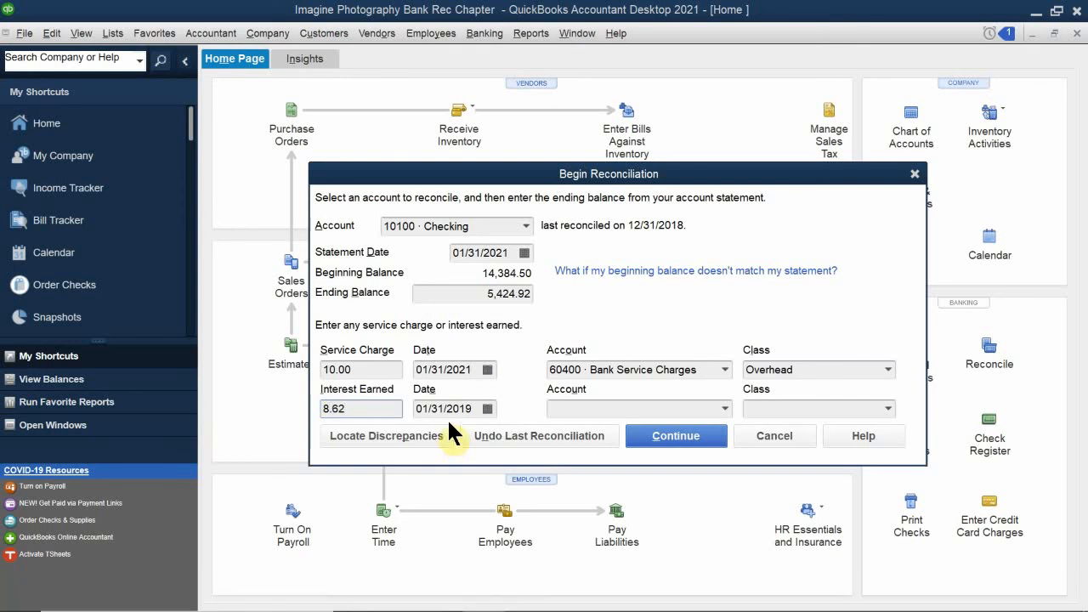
# - Set the interest earned date to 01/31/2021
pyautogui.click(476, 410)
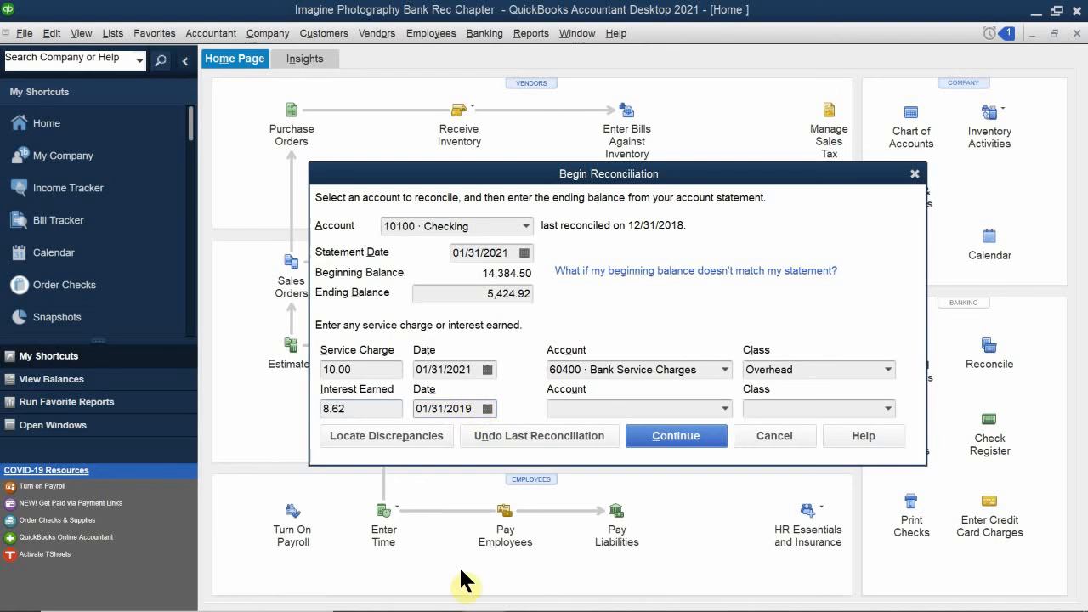
pyautogui.press('BackSpace')
pyautogui.press('BackSpace')
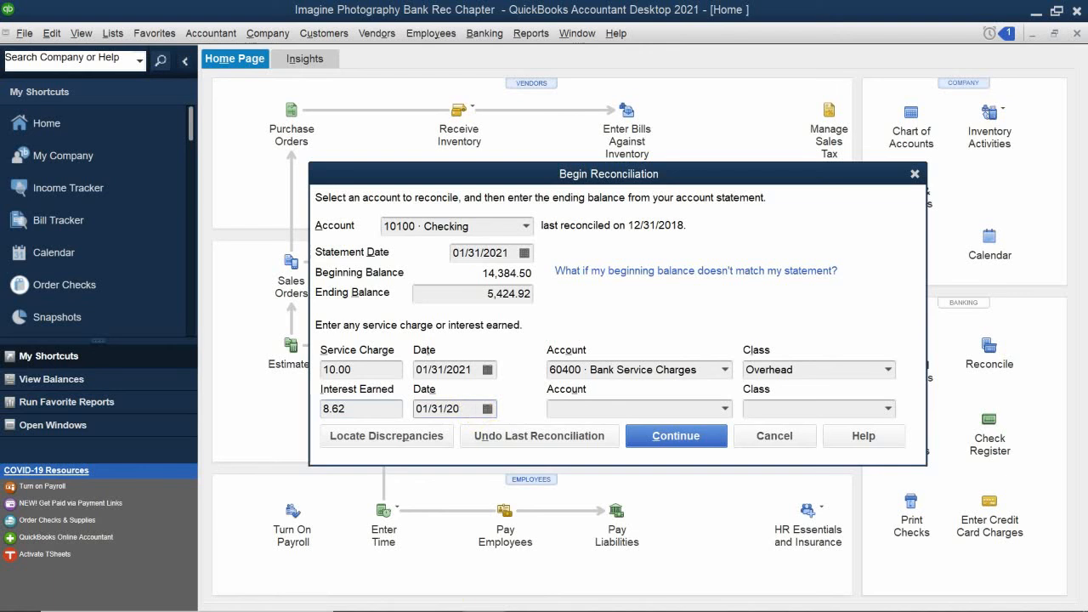
pyautogui.write('21')
pyautogui.click(487, 408)
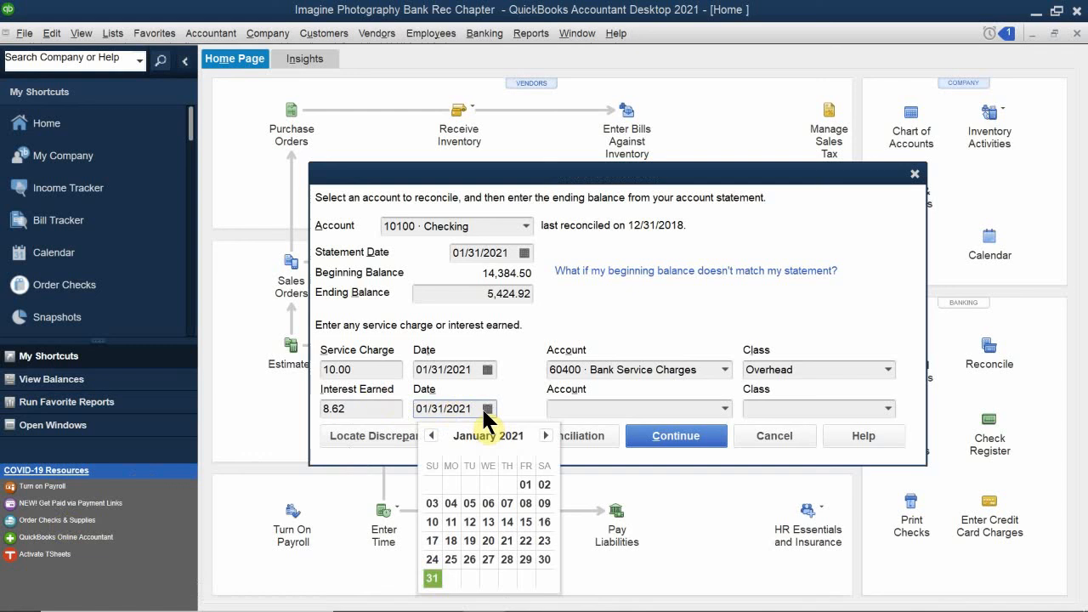
pyautogui.click(432, 579)
# - Assign the 70200 · Interest Income account and the Overhead class to the interest earned
pyautogui.click(565, 408)
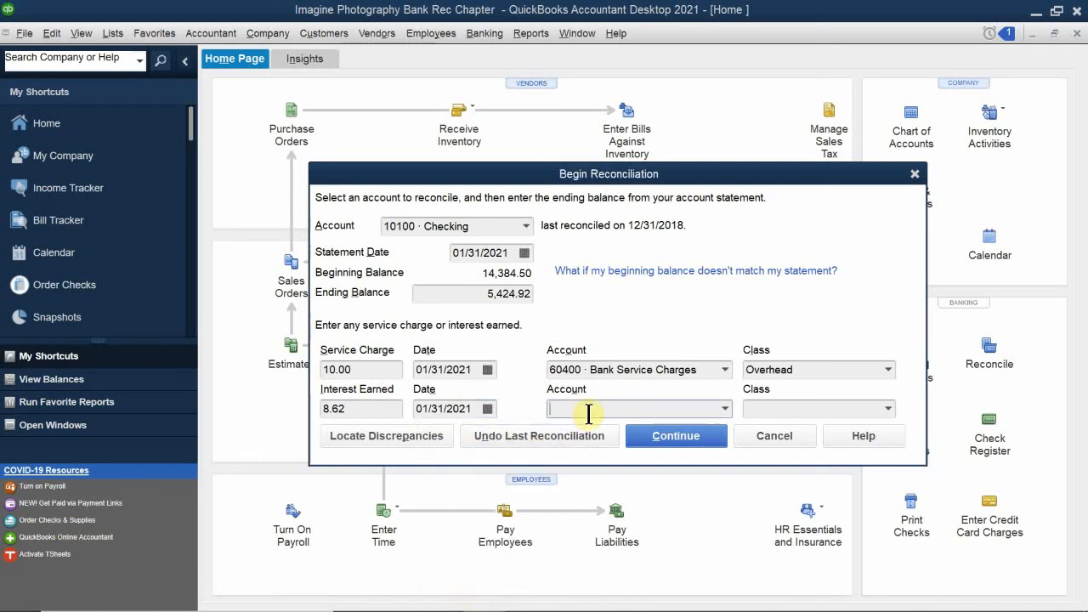
pyautogui.write('Interest Income')
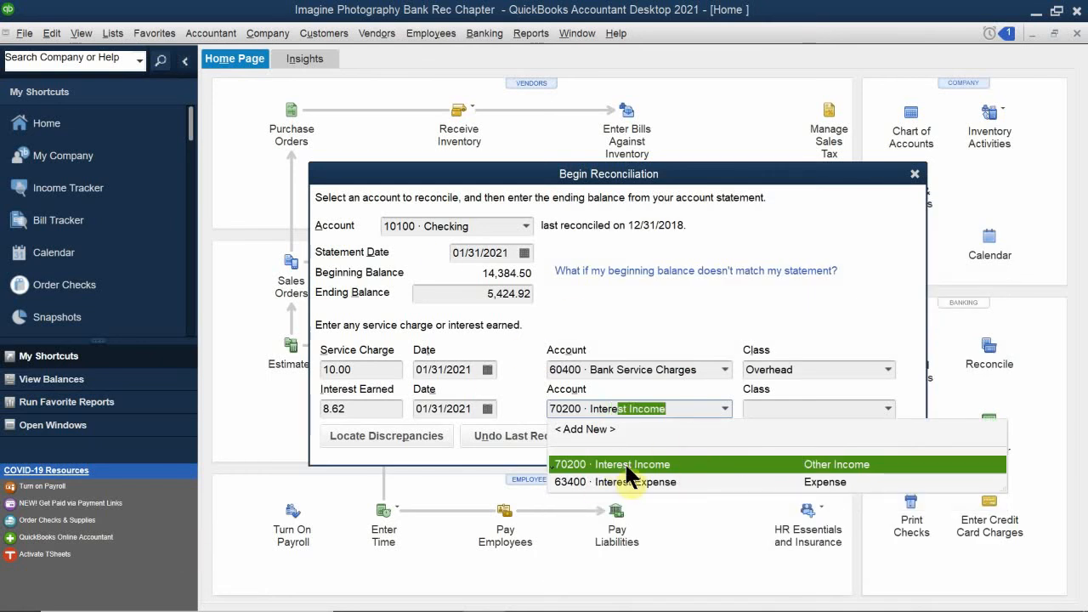
pyautogui.click(635, 469)
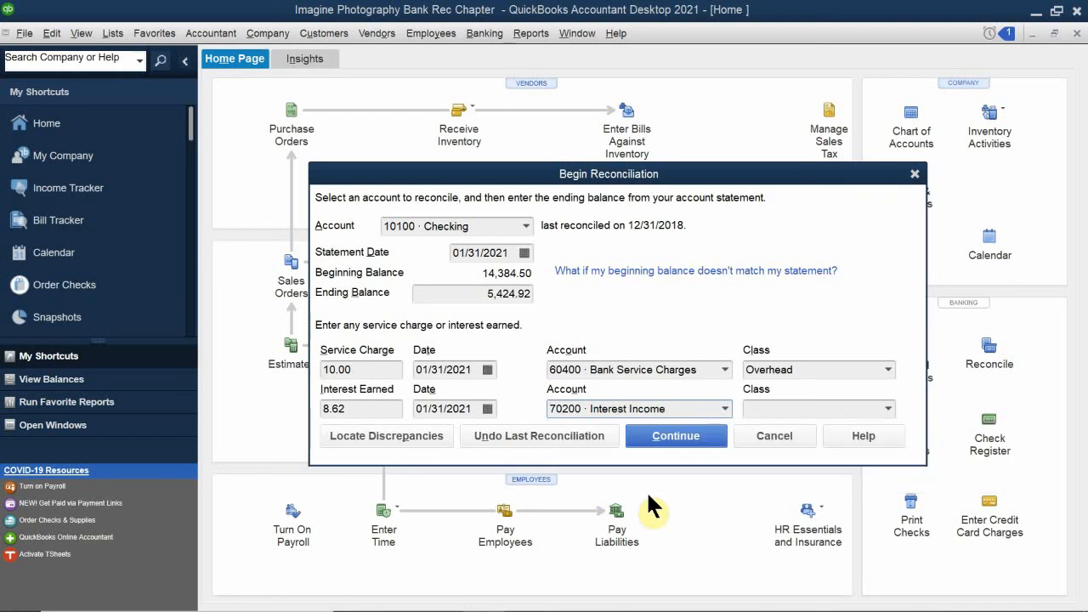
pyautogui.click(777, 409)
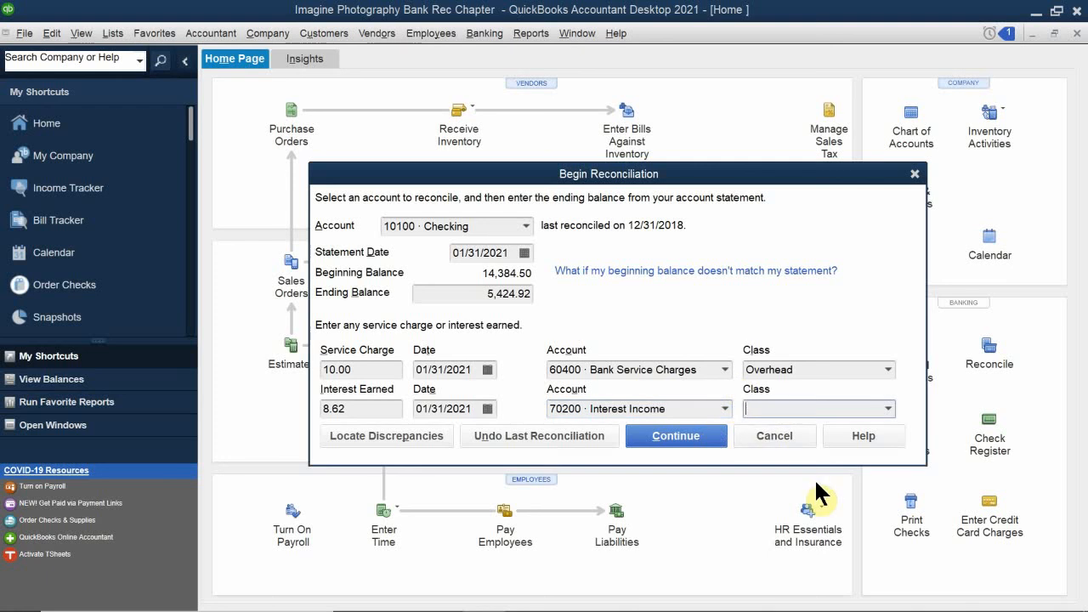
pyautogui.write('Overhead')
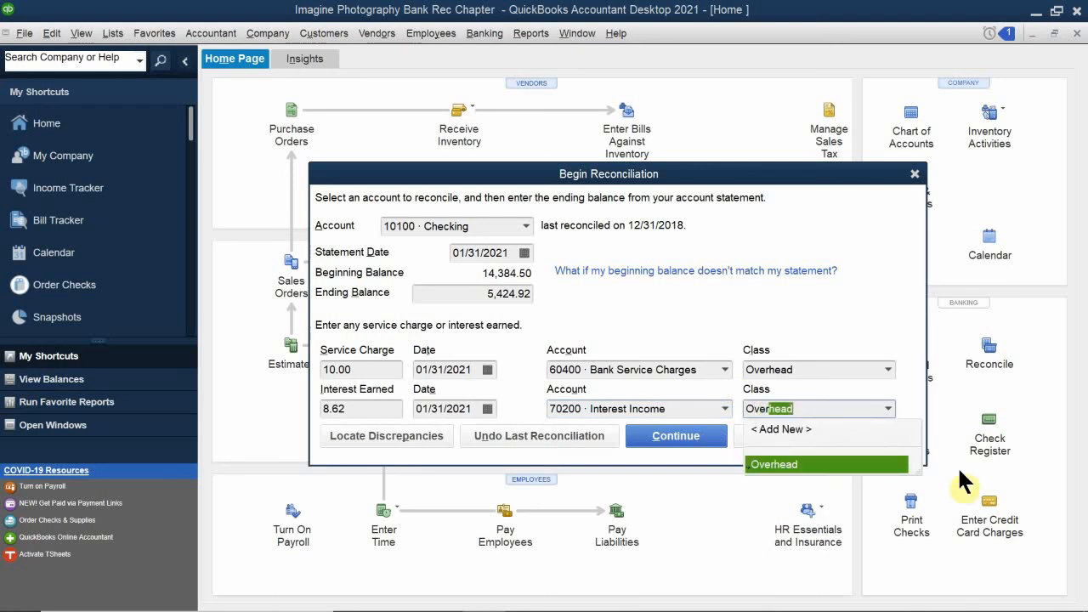
pyautogui.click(796, 465)
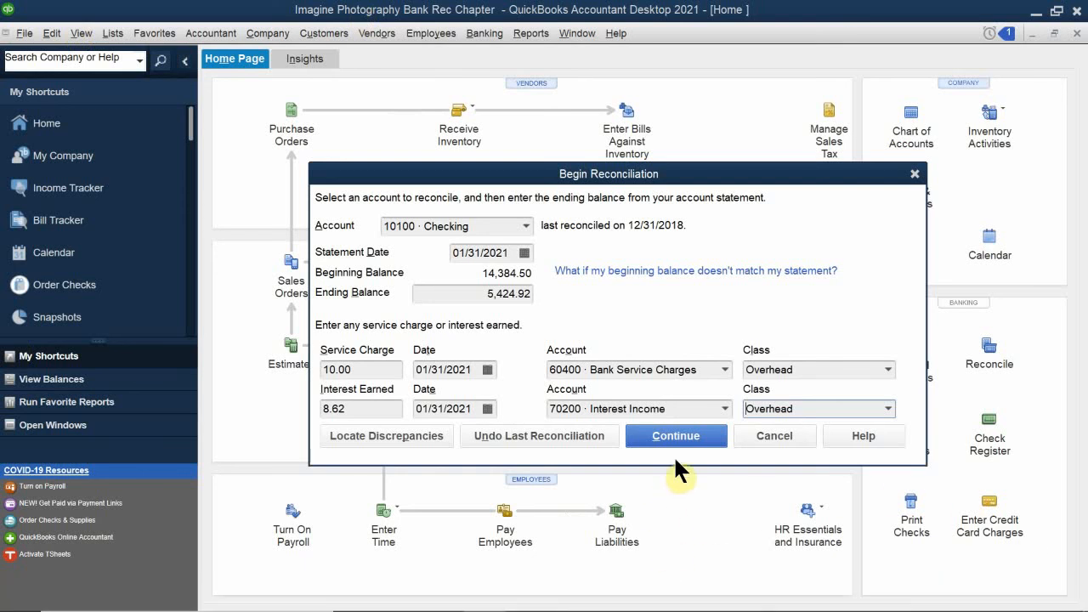
# - Continue to the checking reconciliation and hide transactions after the statement's end date
pyautogui.click(689, 435)
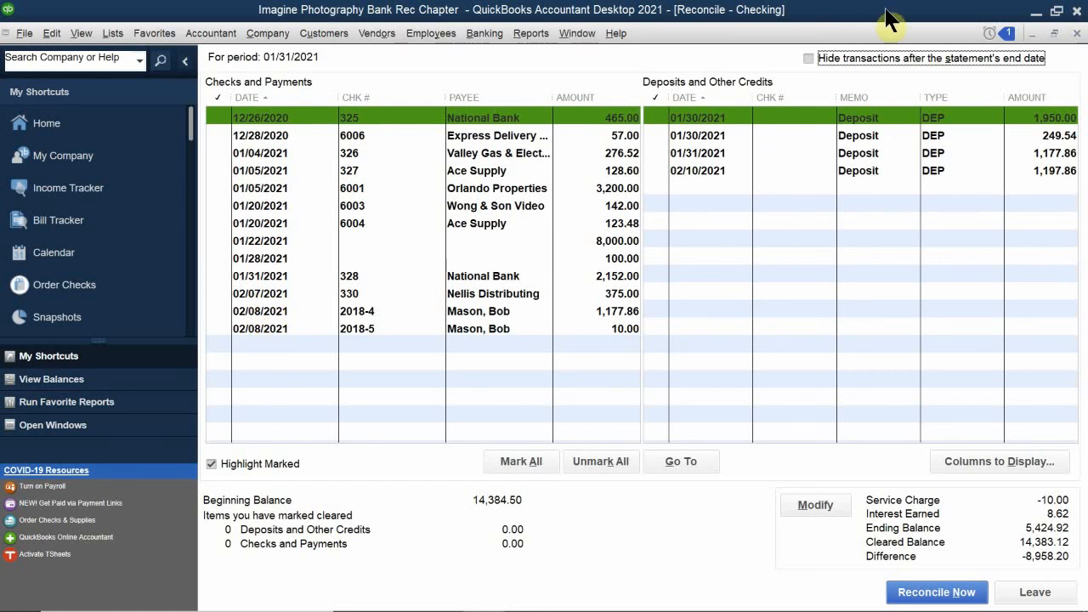
pyautogui.click(808, 56)
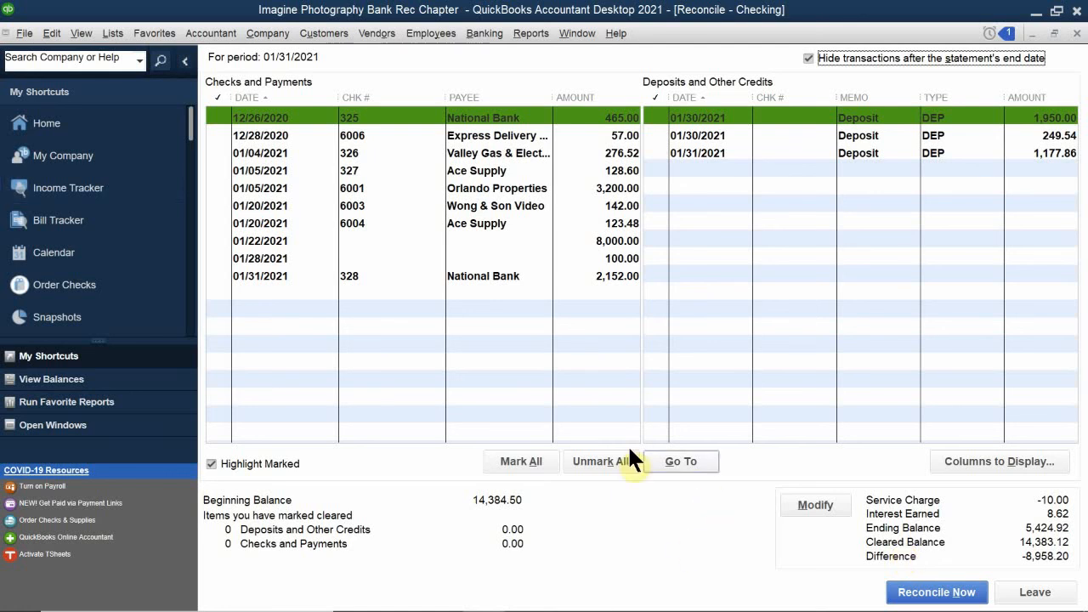
# - Switch to the QB 2021 CH 5 PDF and check the deposits listed on the January 31, 2021 bank statement
pyautogui.moveTo(527, 595)
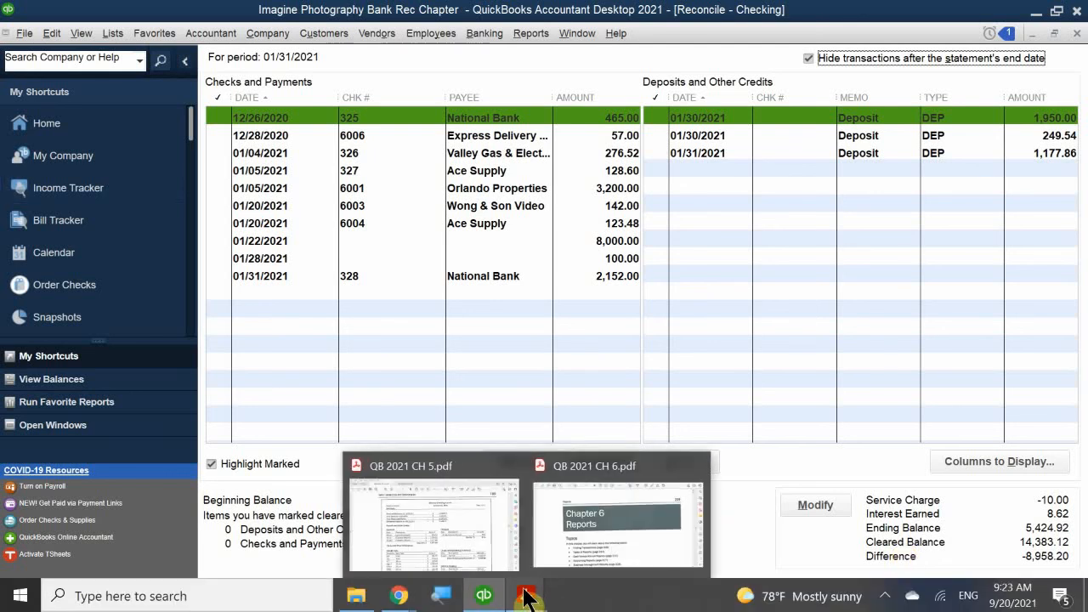
pyautogui.click(468, 505)
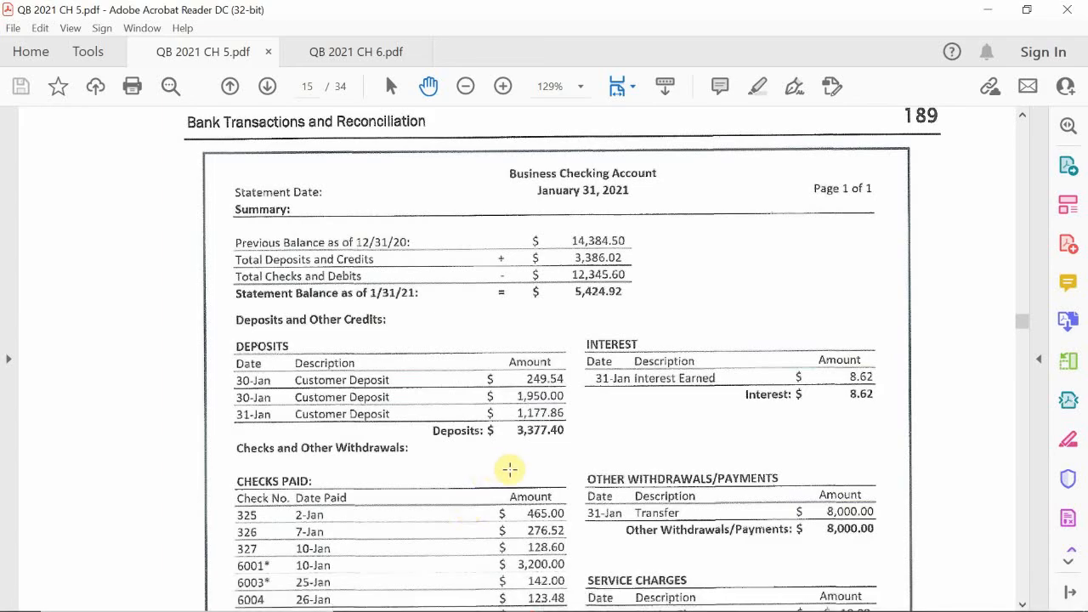
pyautogui.scroll(-1, 396, 313)
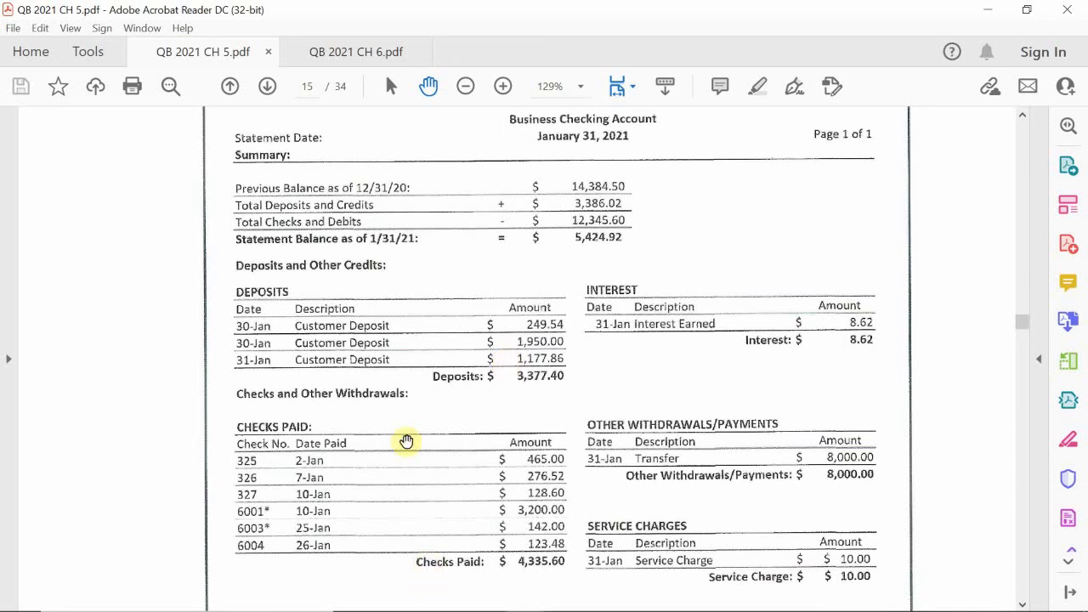
pyautogui.moveTo(555, 602)
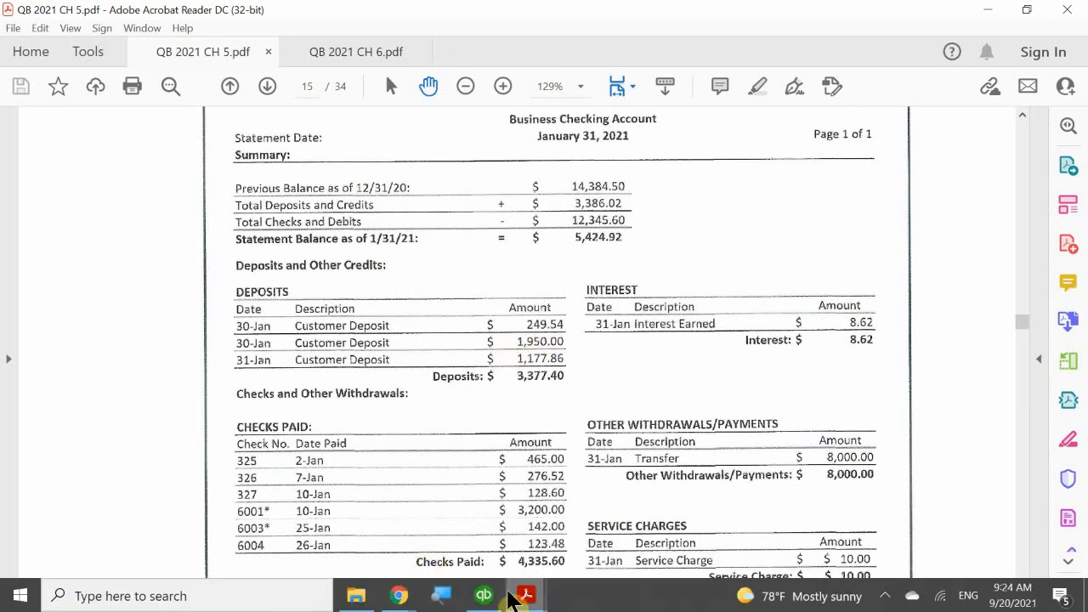
# - Return to QuickBooks and mark the 249.54, 1,950.00 and 1,177.86 deposits as cleared
pyautogui.click(481, 595)
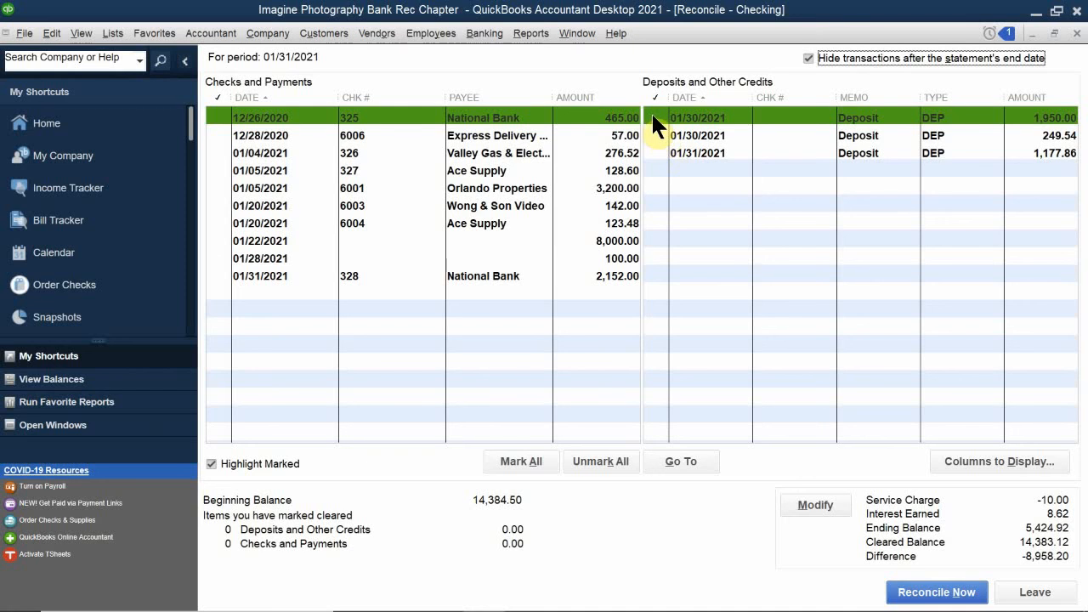
pyautogui.click(653, 134)
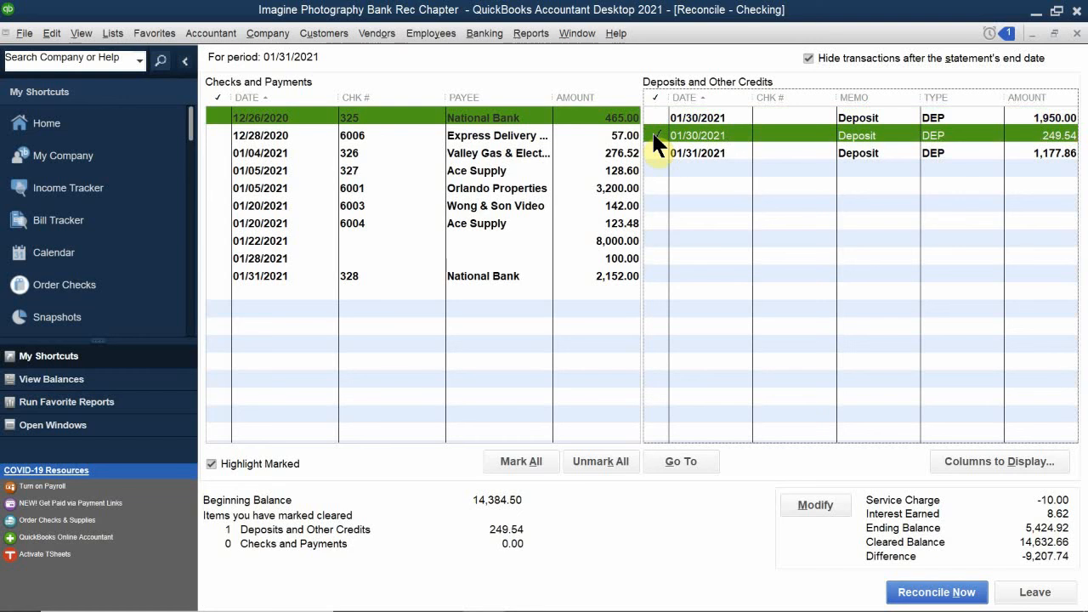
pyautogui.click(655, 119)
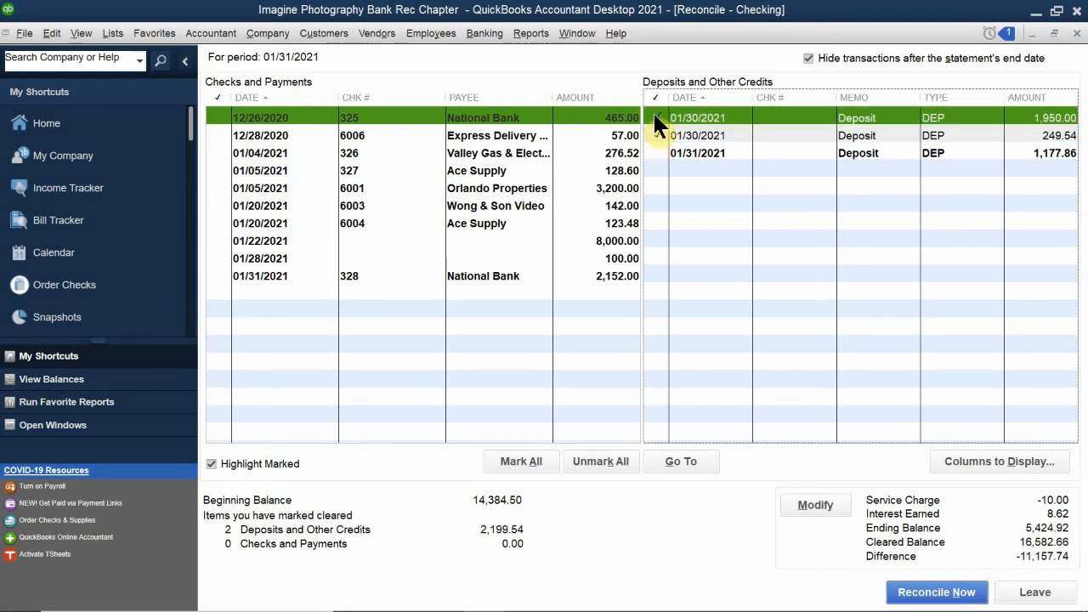
pyautogui.click(656, 153)
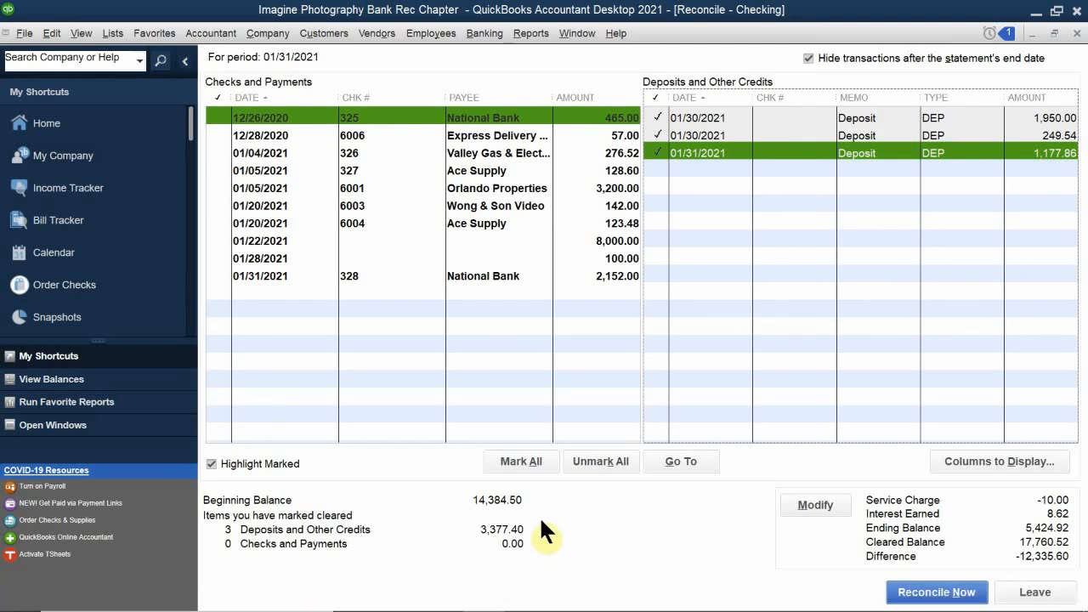
# - Switch to the QB 2021 CH 5 PDF and review the checks paid on the January 31, 2021 statement
pyautogui.click(527, 595)
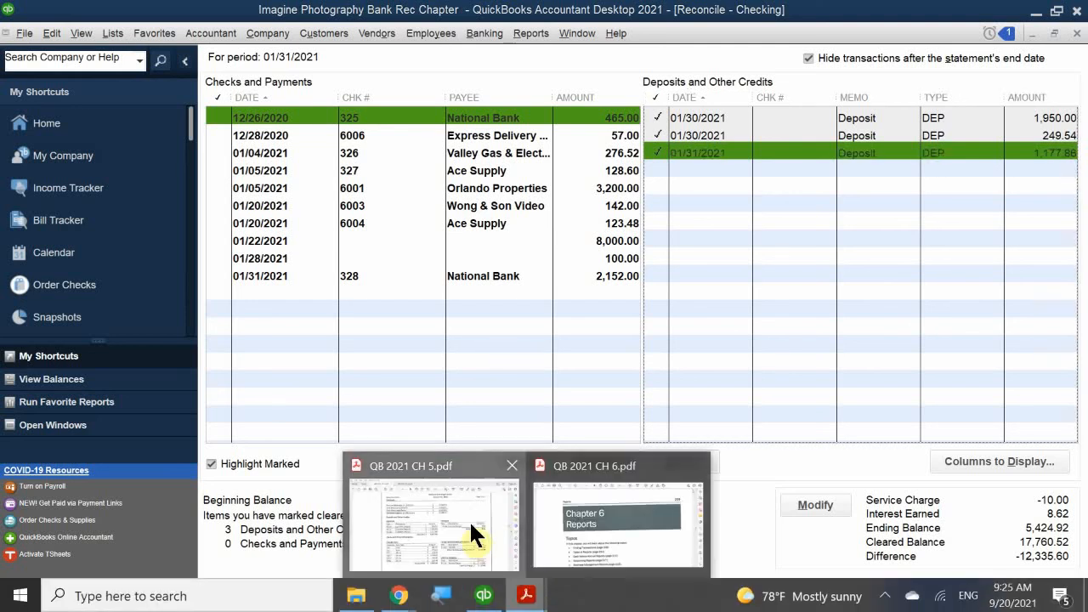
pyautogui.click(471, 523)
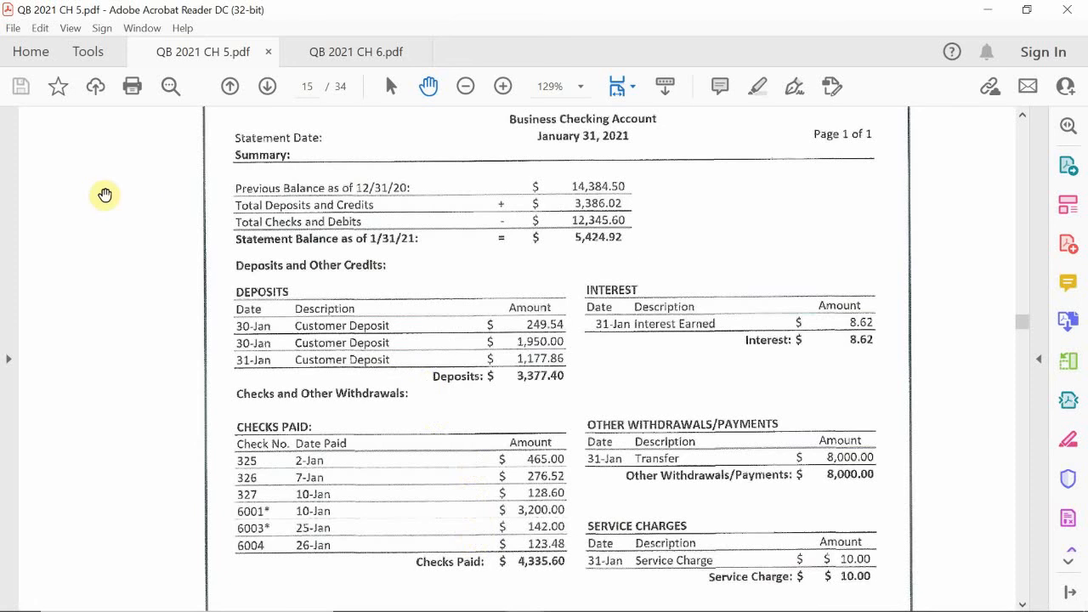
pyautogui.scroll(-3, 304, 369)
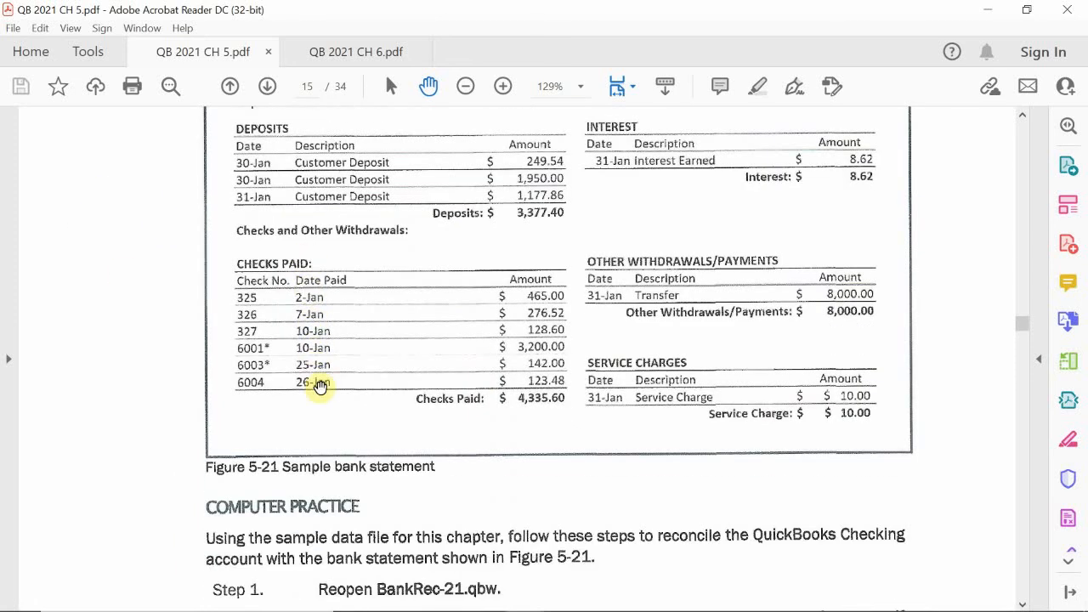
pyautogui.scroll(1, 319, 385)
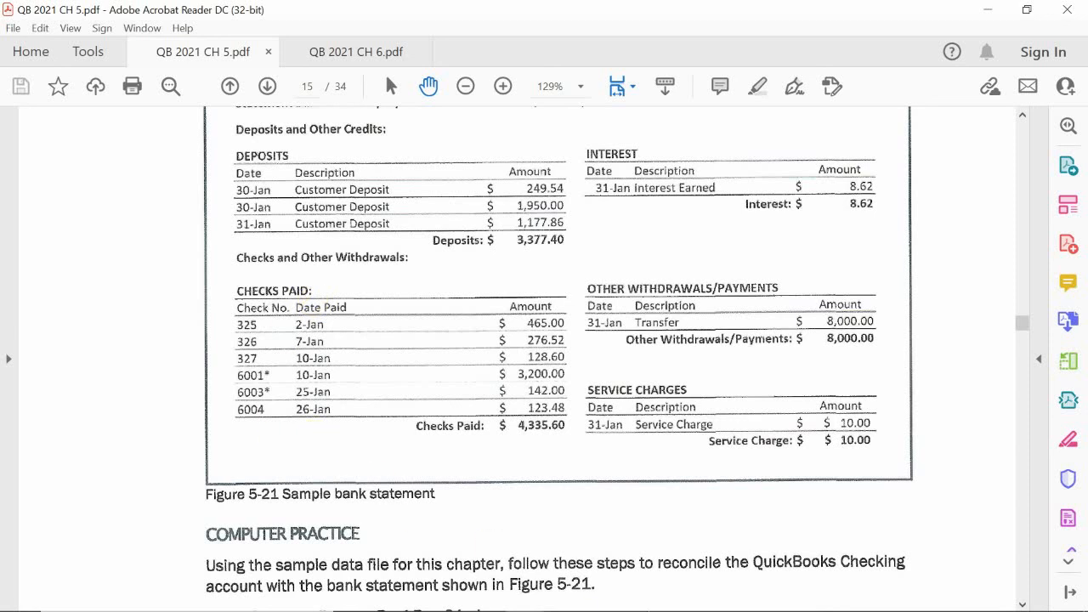
pyautogui.moveTo(632, 605)
pyautogui.moveTo(526, 594)
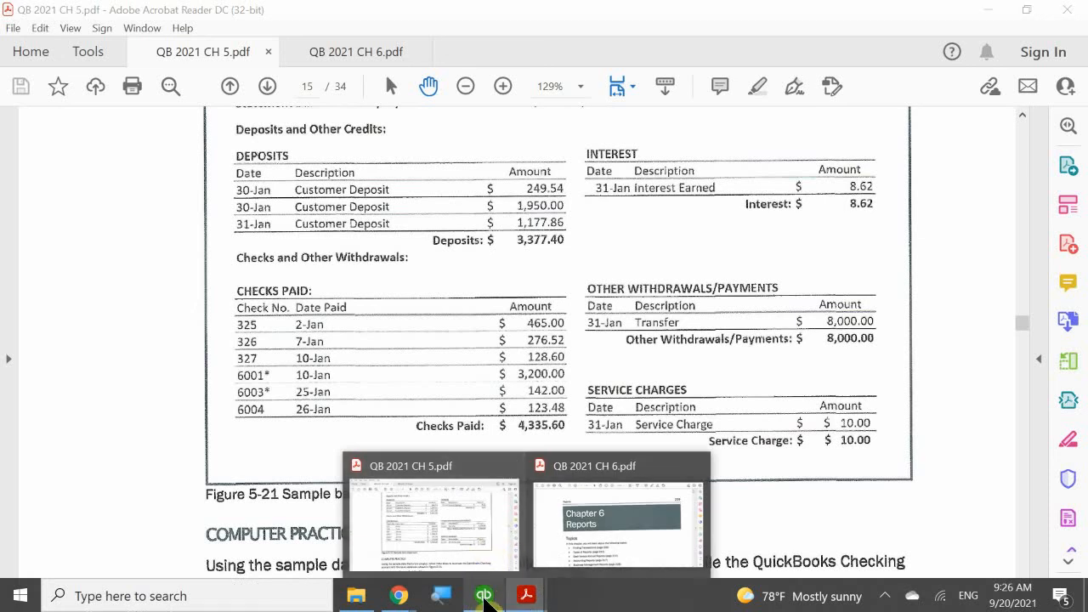
# - Return to QuickBooks and mark checks 325, 326, 327, 6001, 6003 and 6004 as cleared
pyautogui.click(484, 596)
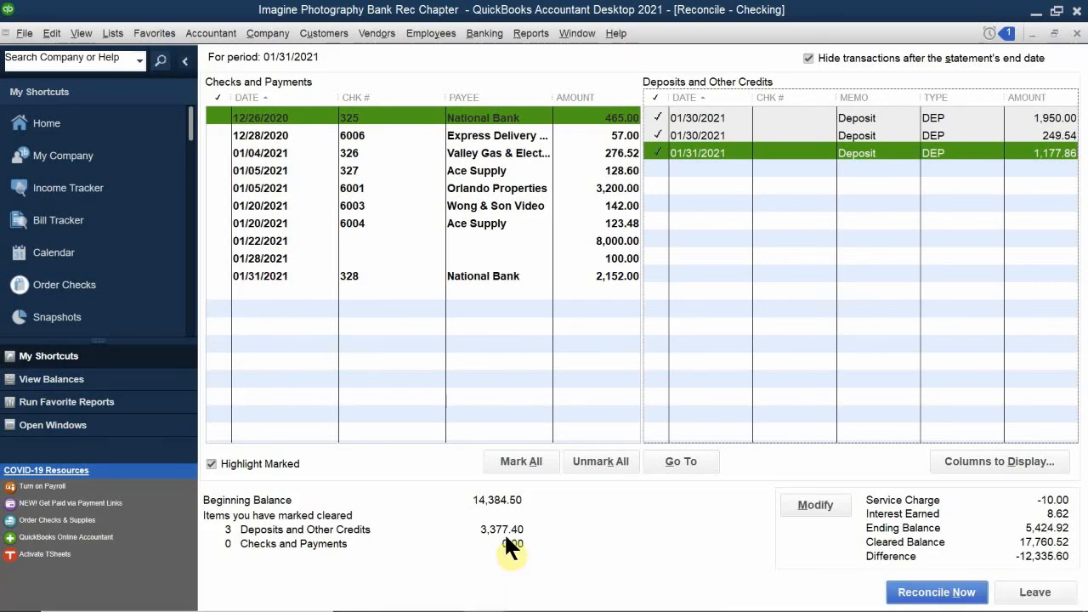
pyautogui.click(216, 118)
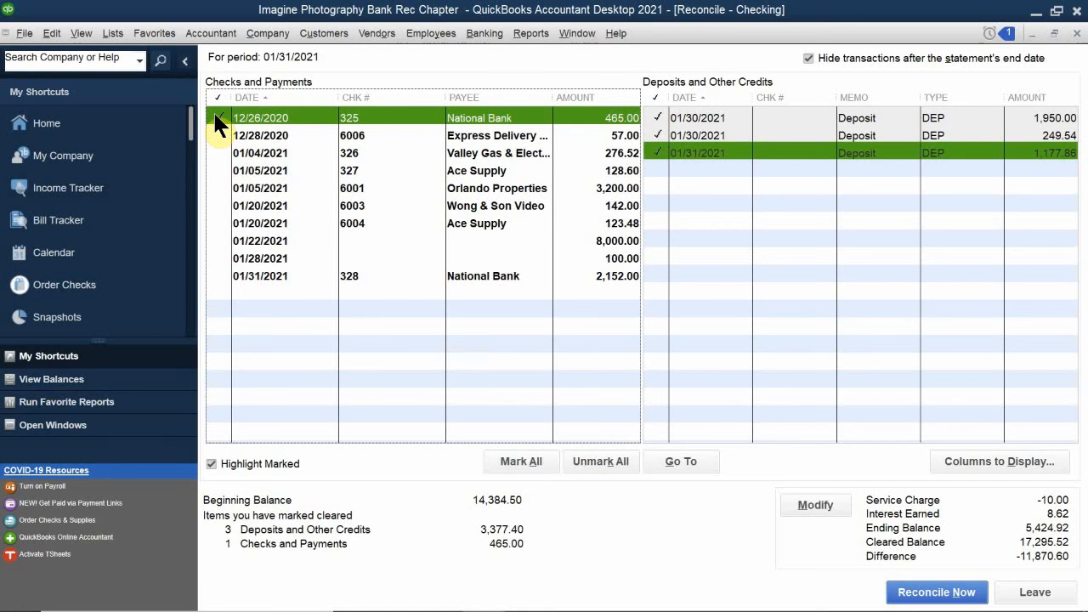
pyautogui.click(215, 154)
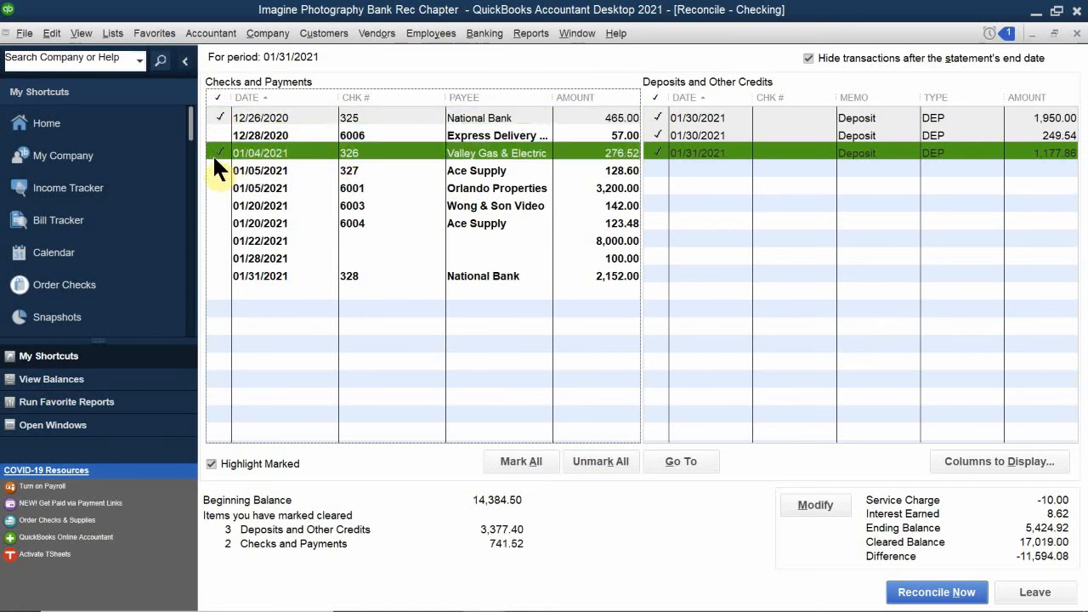
pyautogui.click(214, 170)
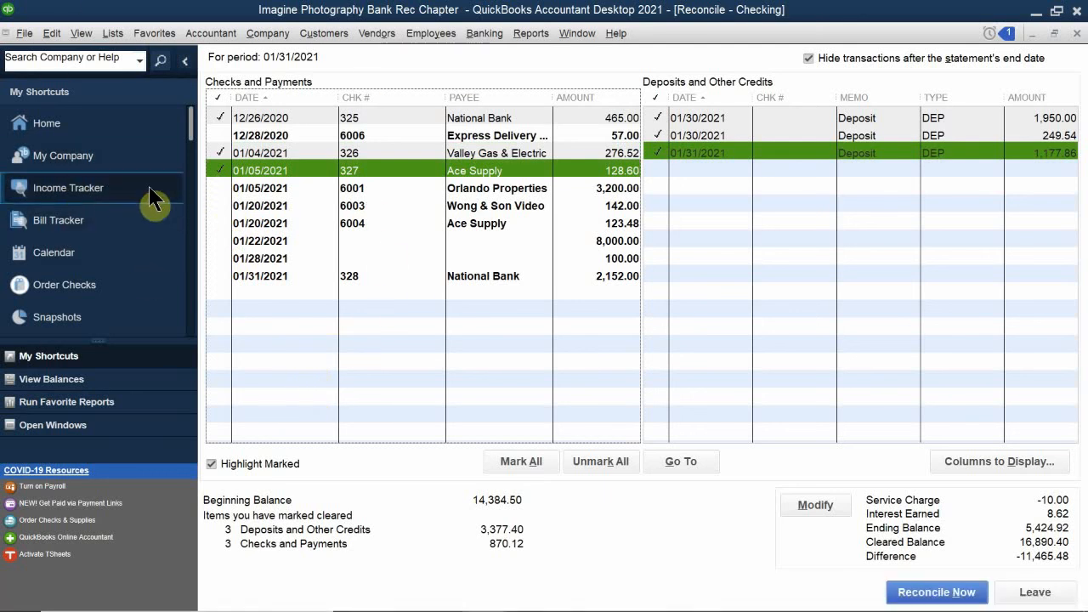
pyautogui.click(212, 184)
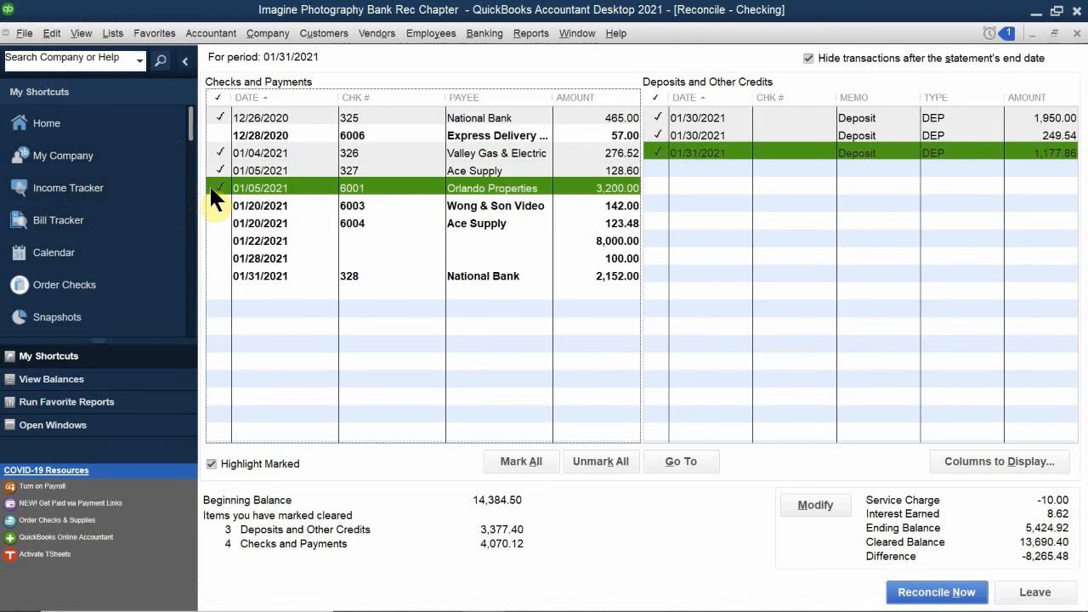
pyautogui.click(209, 203)
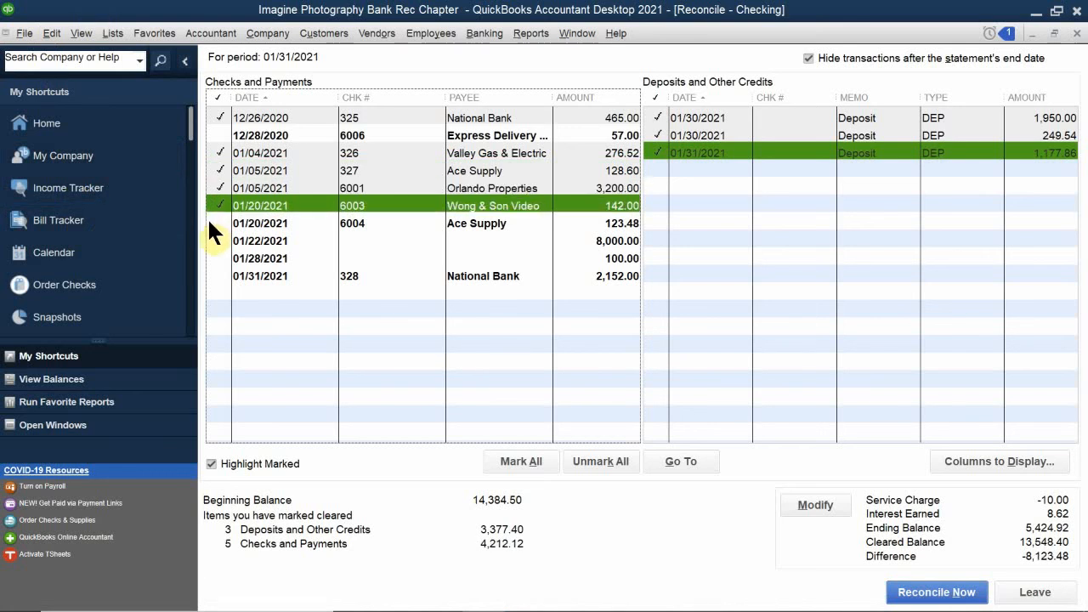
pyautogui.click(211, 223)
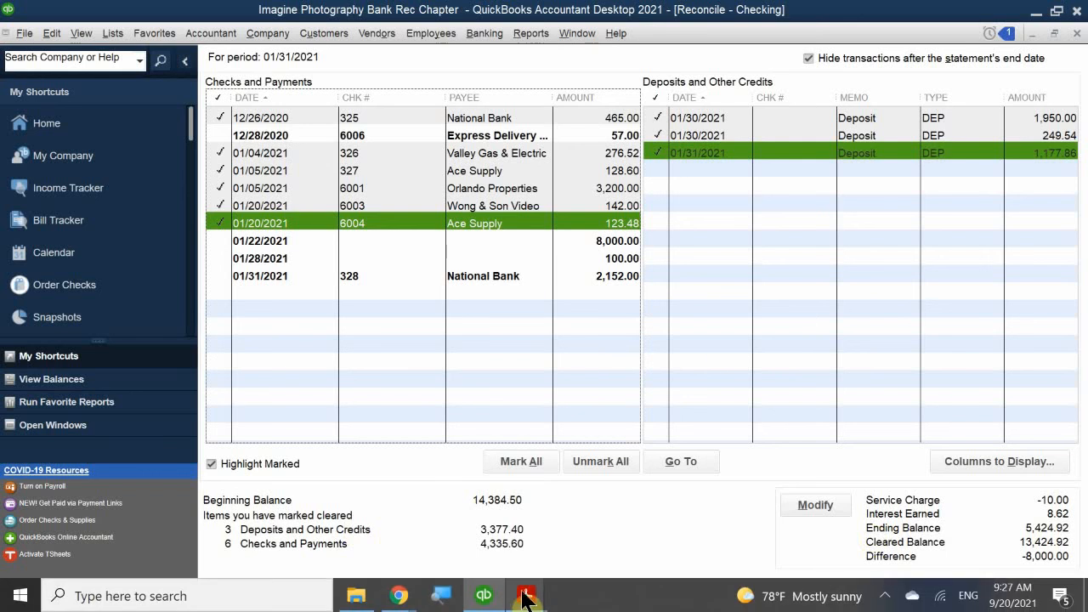
# - Switch to the QB 2021 CH 5 PDF and check the statement's other withdrawals and payments
pyautogui.moveTo(527, 599)
pyautogui.click(490, 533)
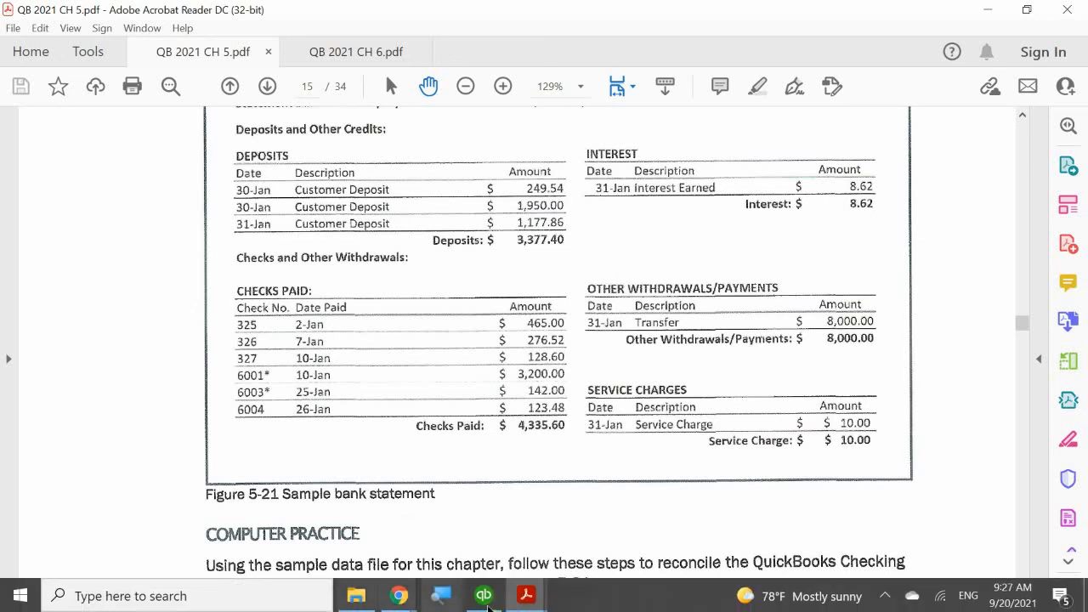
# - Return to QuickBooks, mark the 8,000.00 payment dated 01/22/2021 as cleared, and remove that mark again
pyautogui.click(485, 596)
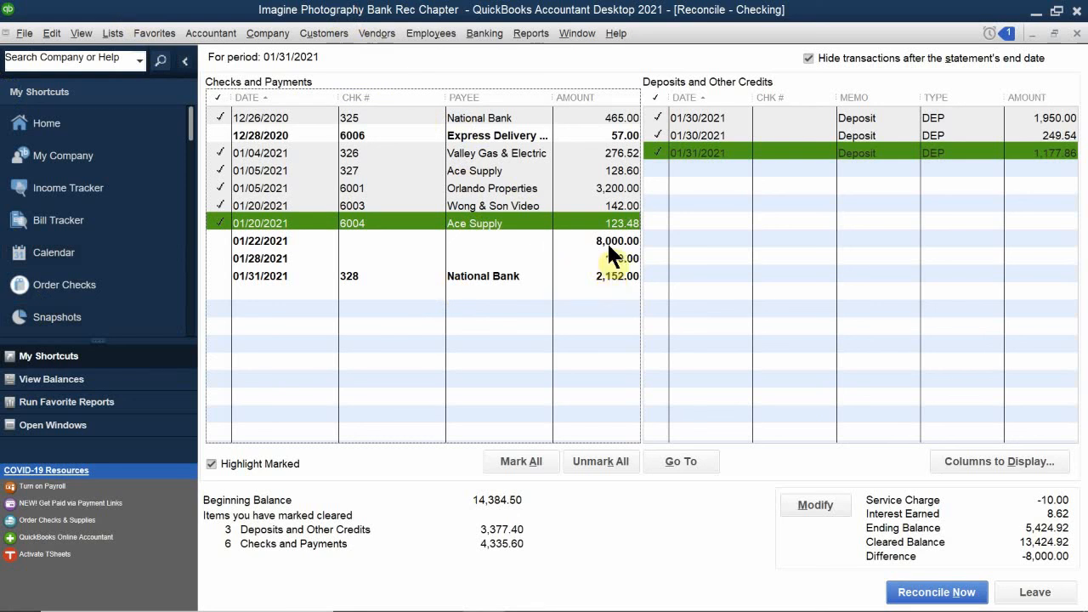
pyautogui.click(211, 240)
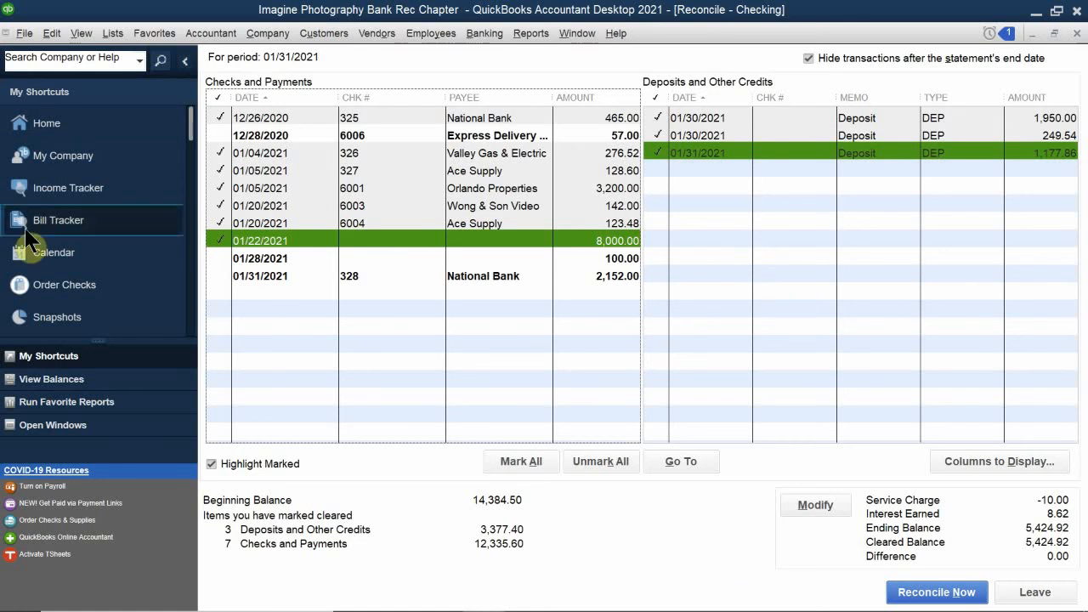
pyautogui.click(214, 241)
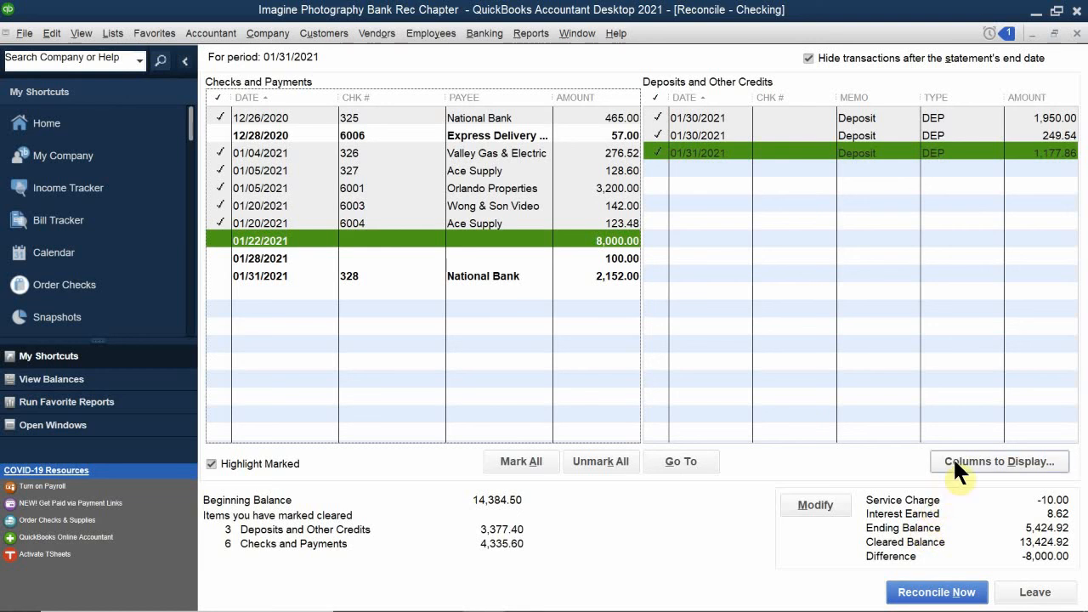
# - Reopen the reconciliation's opening settings for modification and open Locate Discrepancies for the checking account
pyautogui.click(818, 505)
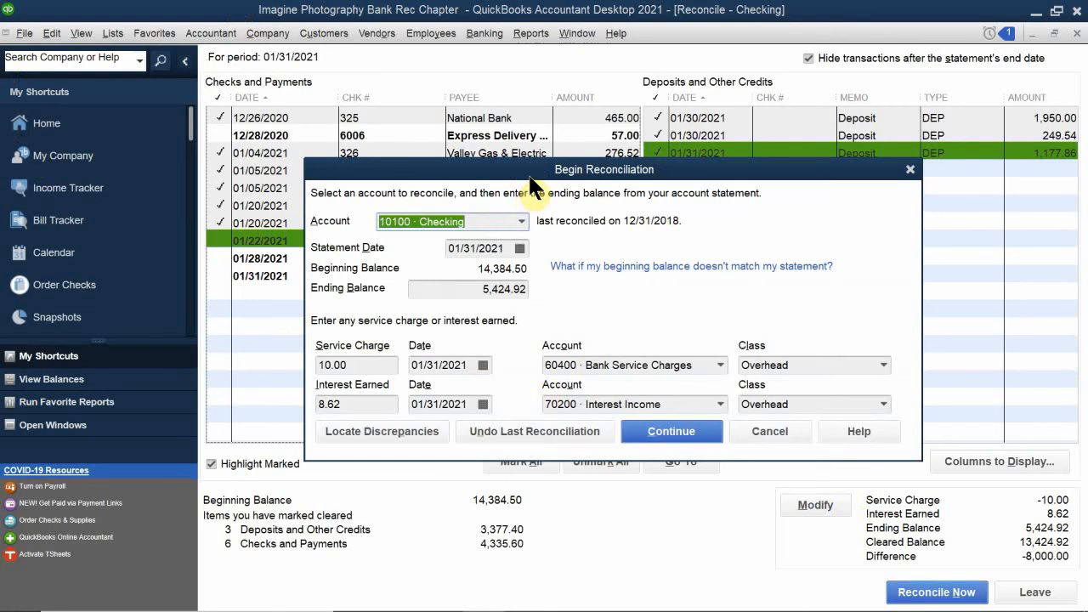
pyautogui.moveTo(531, 180)
pyautogui.mouseDown()
pyautogui.moveTo(512, 107)
pyautogui.moveTo(521, 190)
pyautogui.mouseUp()
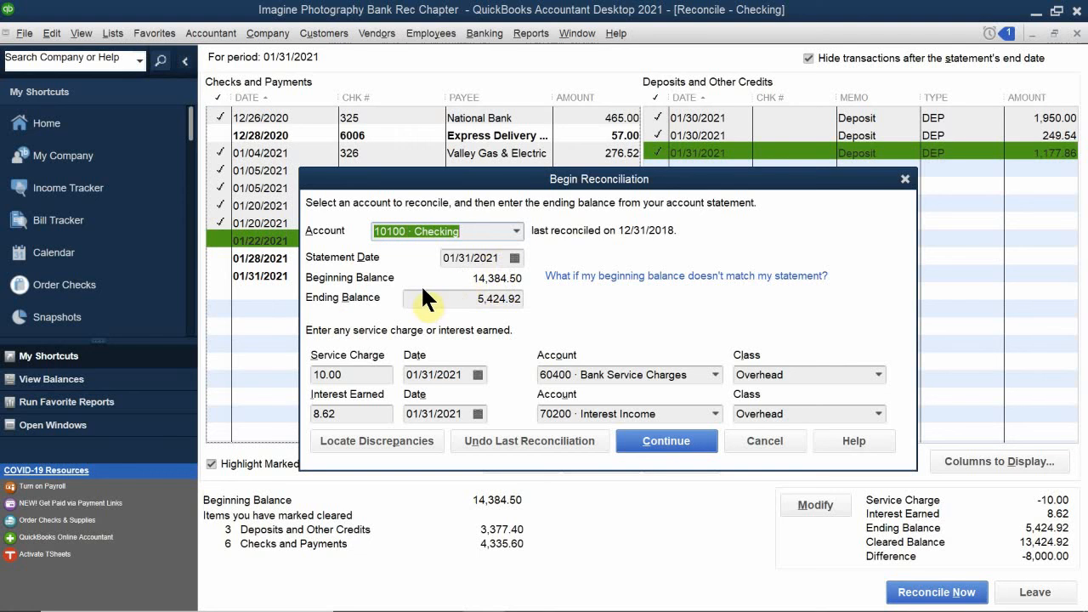
pyautogui.click(384, 444)
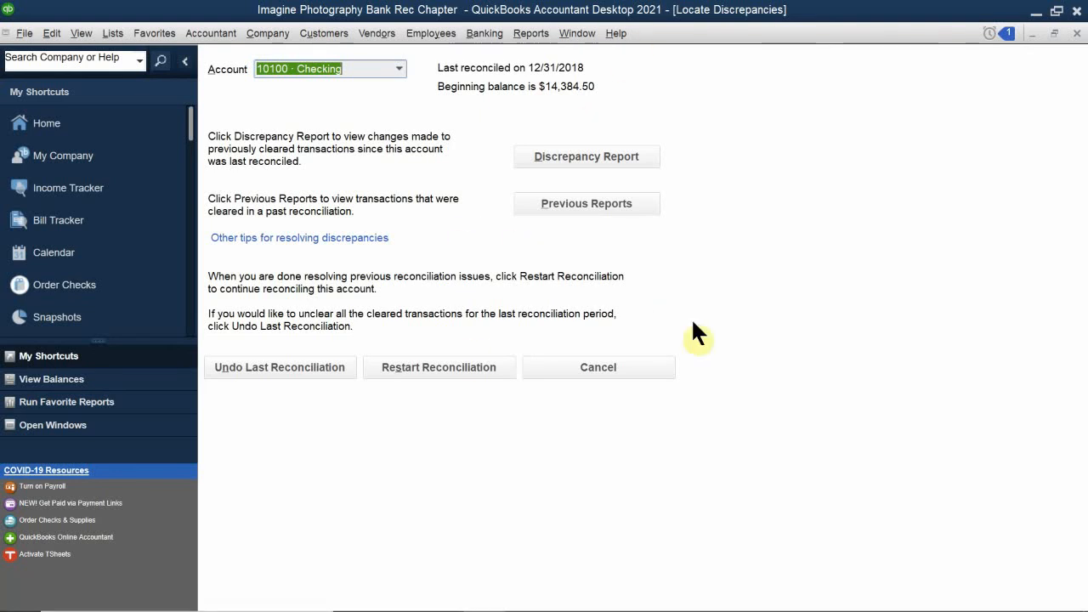
# - Leave Locate Discrepancies, mark the 8,000.00 payment dated 01/22/2021 as cleared, and complete the reconciliation
pyautogui.click(630, 366)
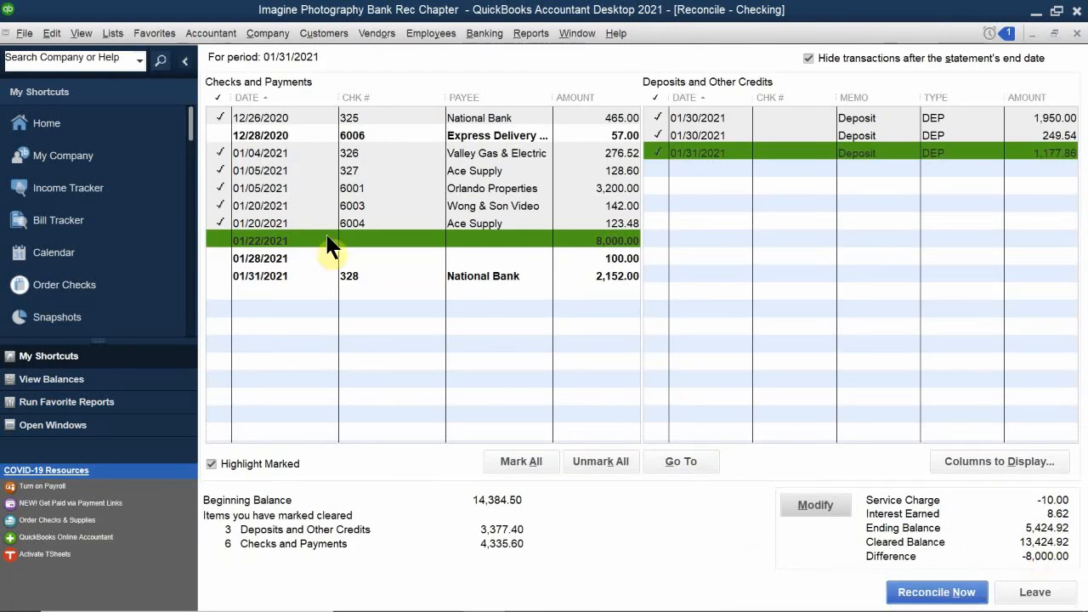
pyautogui.click(218, 240)
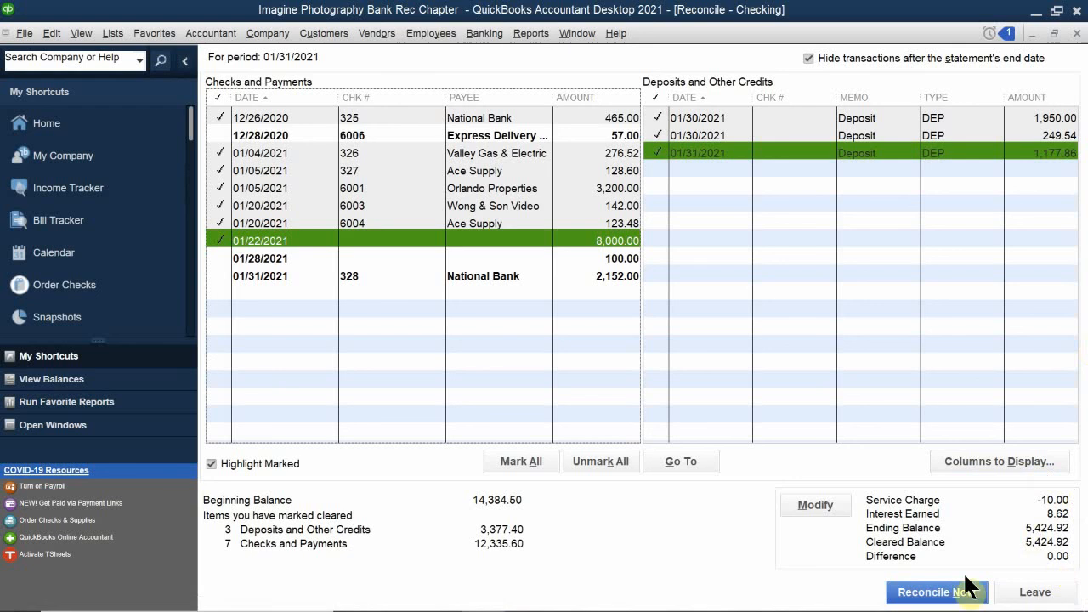
pyautogui.click(906, 600)
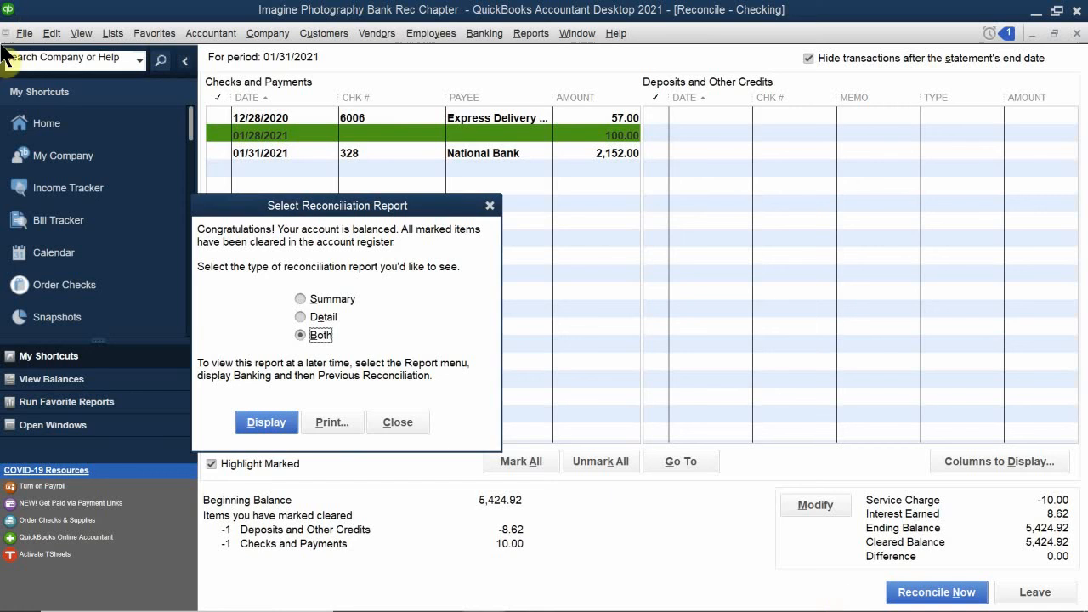
# - Display both reconciliation reports, review the Reconciliation Summary for the checking account, and close it
pyautogui.moveTo(315, 214); pyautogui.dragTo(548, 181)
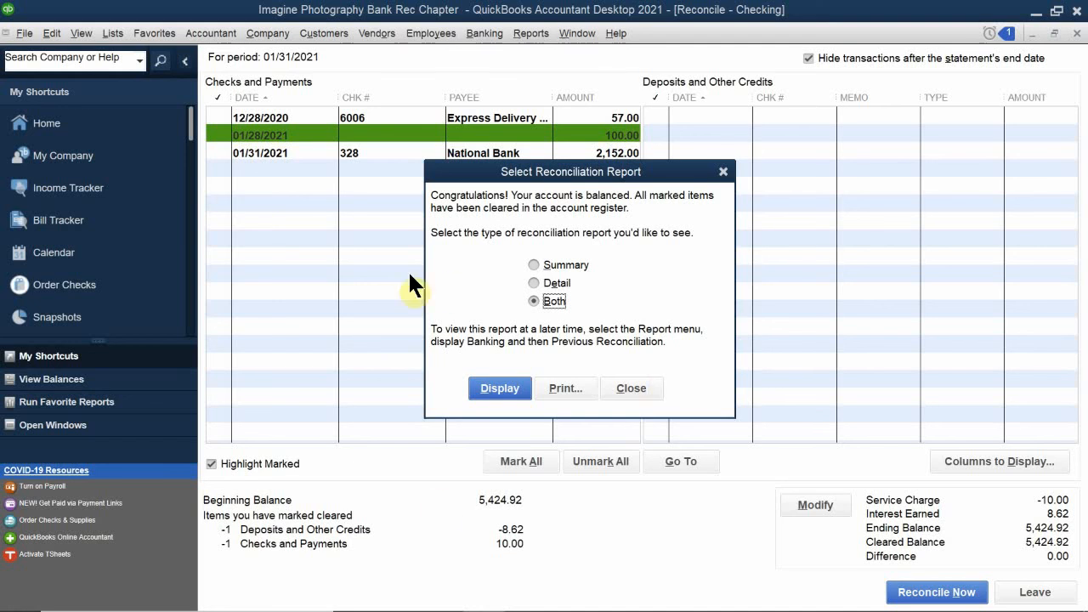
pyautogui.click(502, 388)
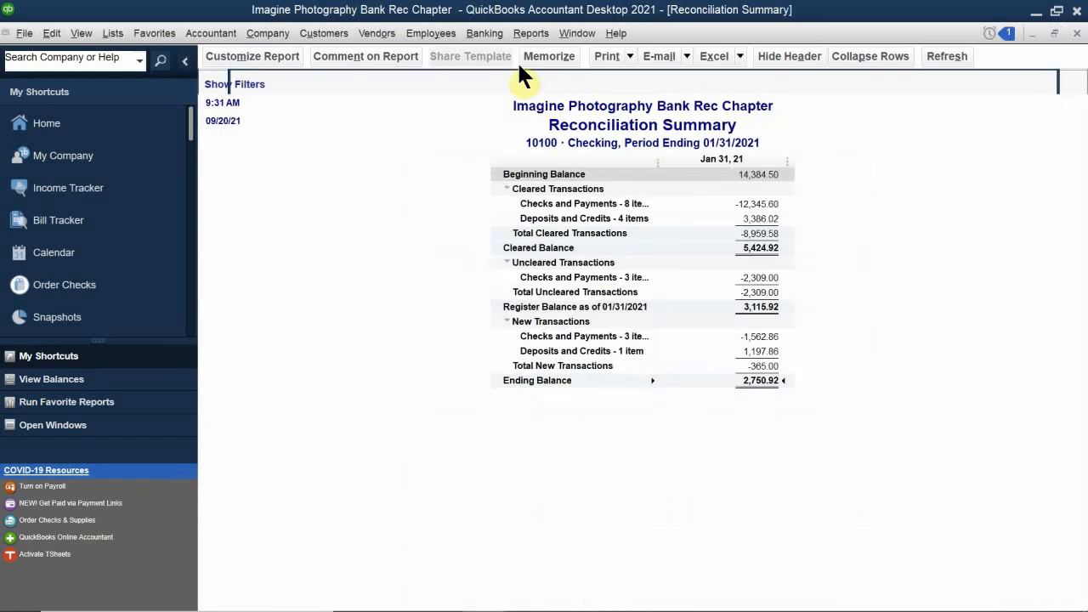
pyautogui.click(636, 292)
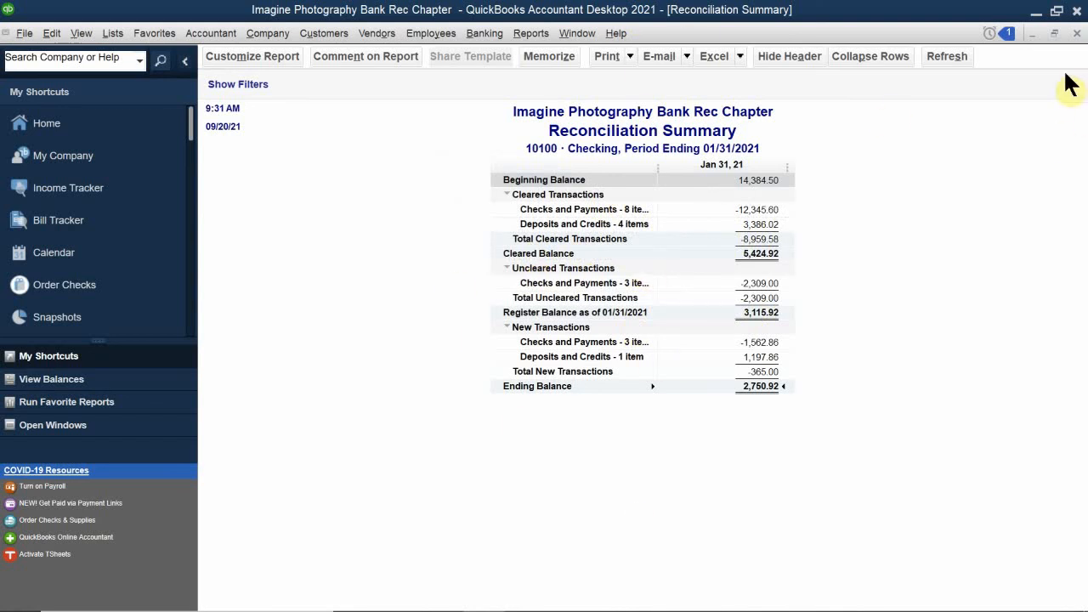
pyautogui.click(1078, 33)
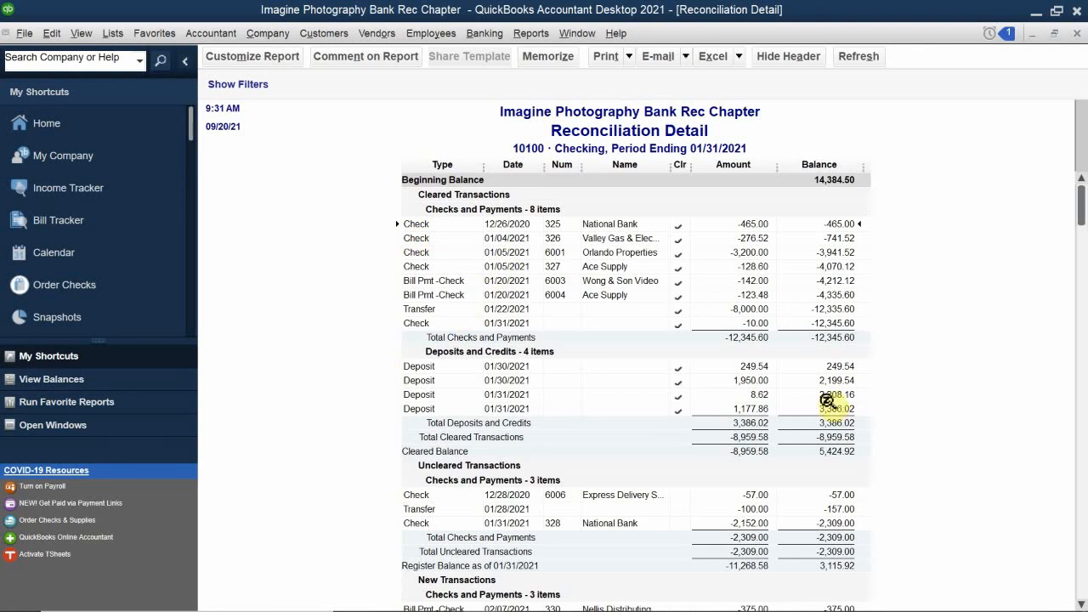
# - Review the cleared, uncleared and new transactions in the Reconciliation Detail report, and close it
pyautogui.scroll(-3, 816, 442)
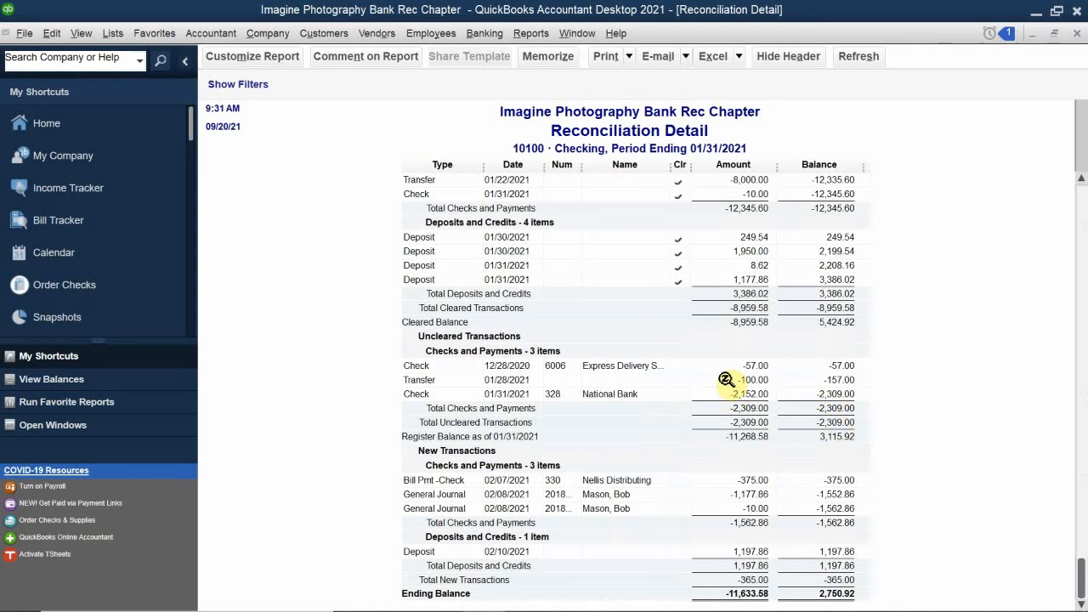
pyautogui.scroll(1, 725, 381)
pyautogui.scroll(-1, 723, 387)
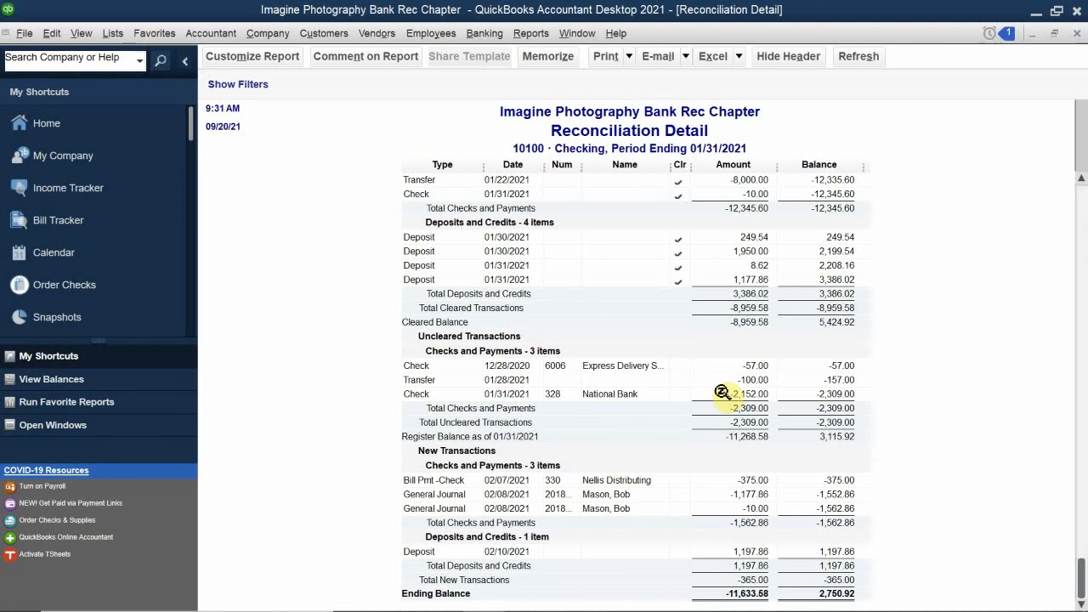
pyautogui.scroll(3, 721, 392)
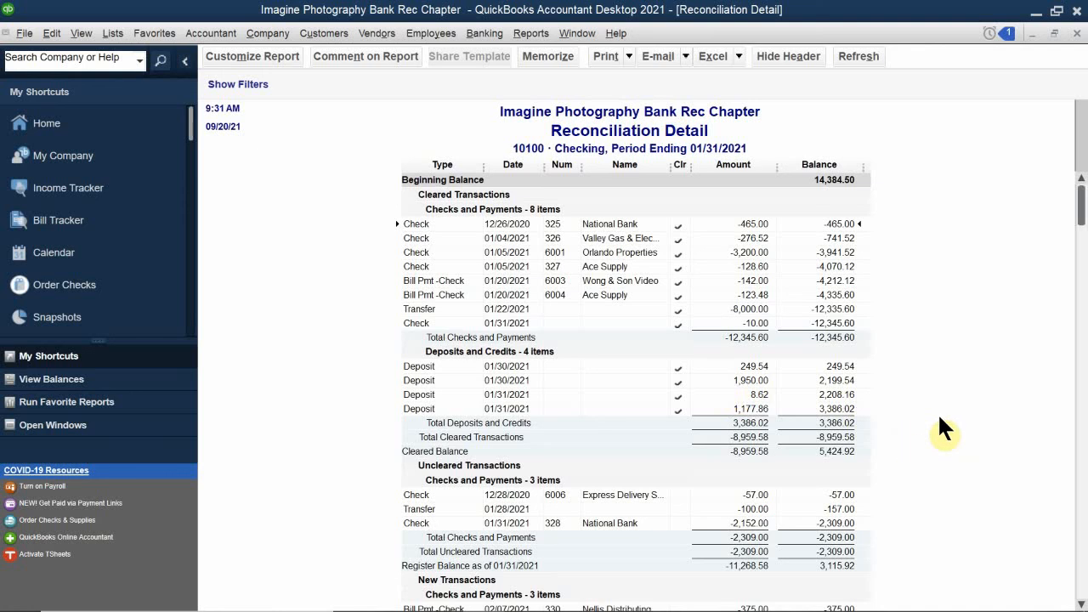
pyautogui.click(1077, 33)
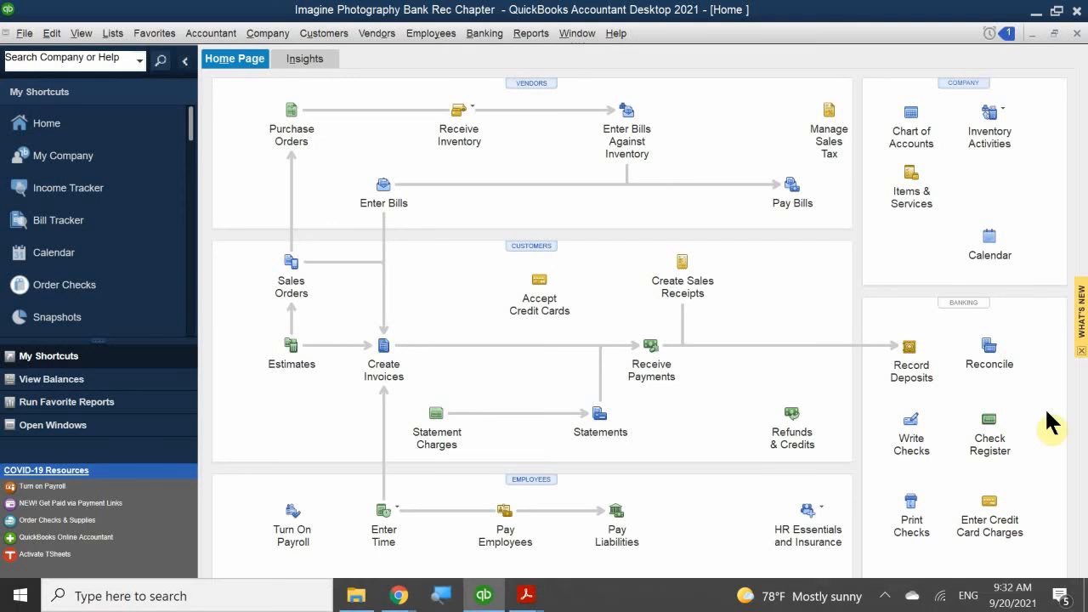
# - Open the 10100 Checking register, examine its transactions and cleared marks from first to last, and close it
pyautogui.click(988, 442)
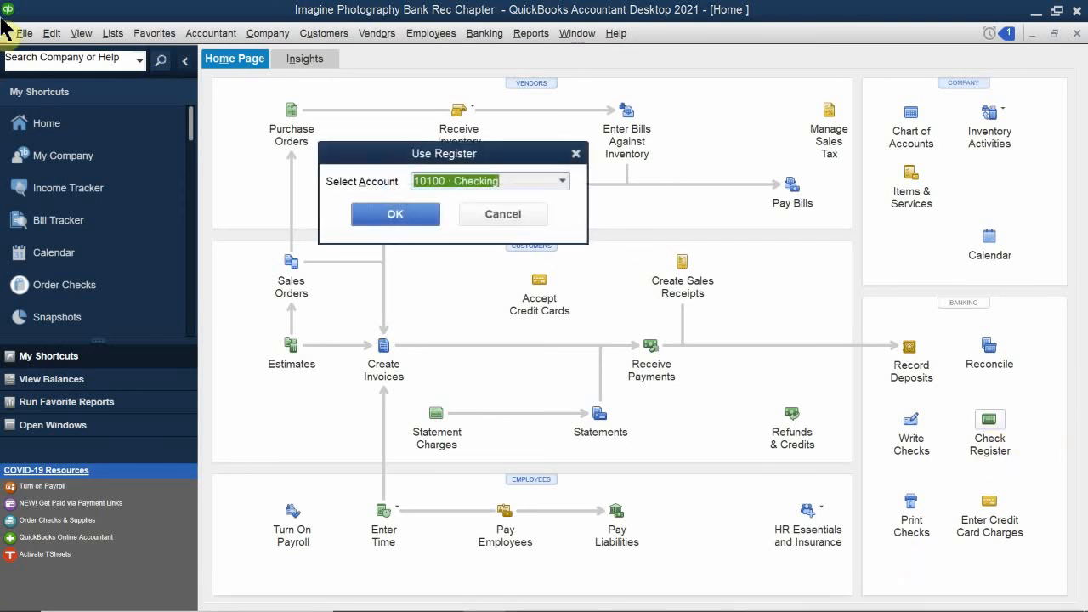
pyautogui.click(377, 213)
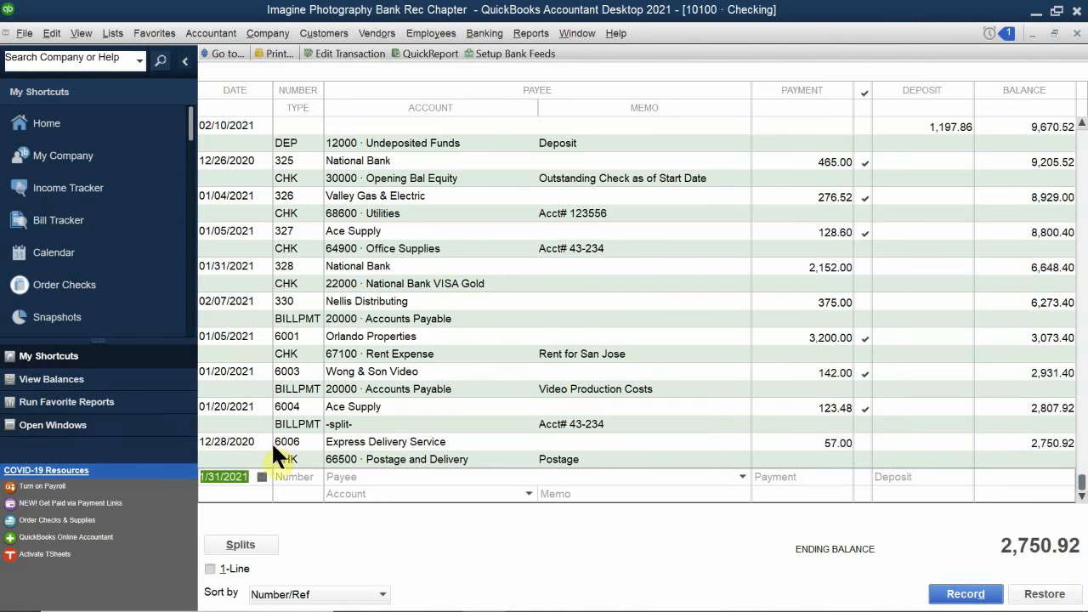
pyautogui.scroll(7, 291, 420)
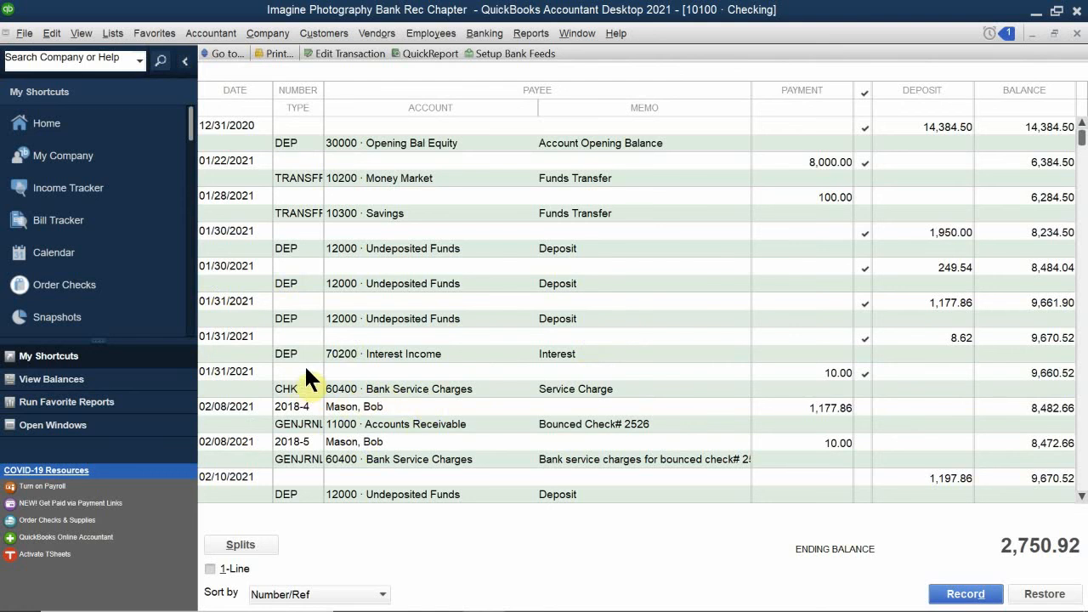
pyautogui.scroll(-5, 294, 441)
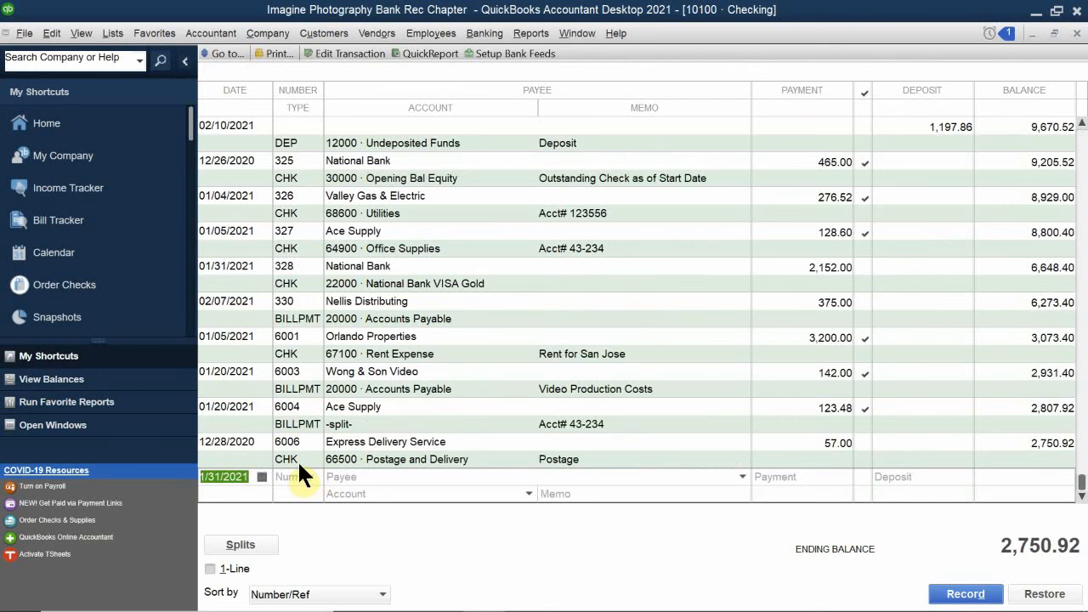
pyautogui.scroll(5, 351, 450)
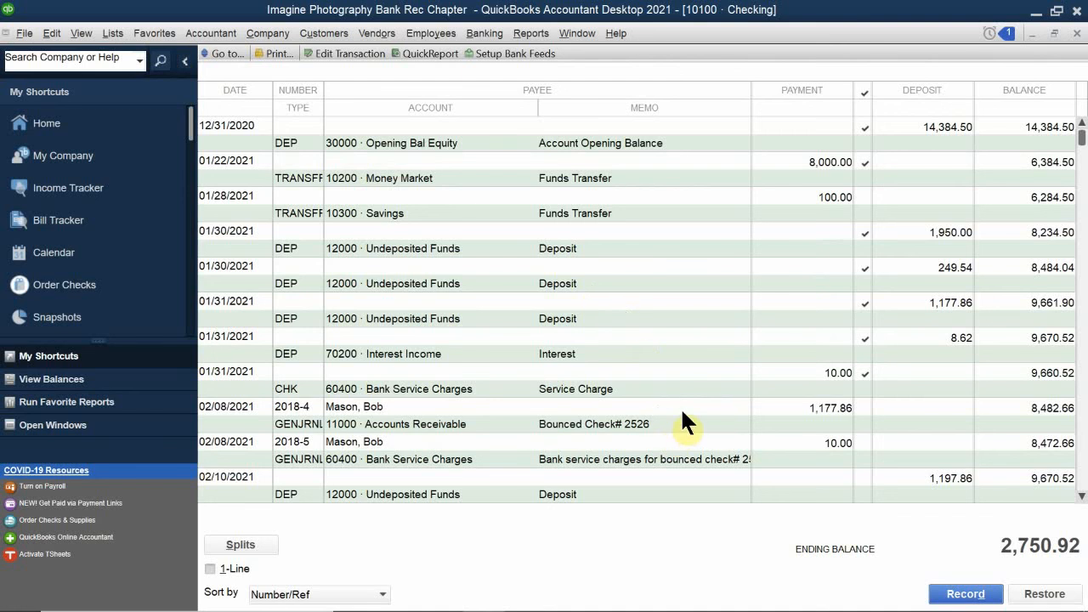
pyautogui.scroll(-2, 681, 417)
pyautogui.scroll(-3, 683, 413)
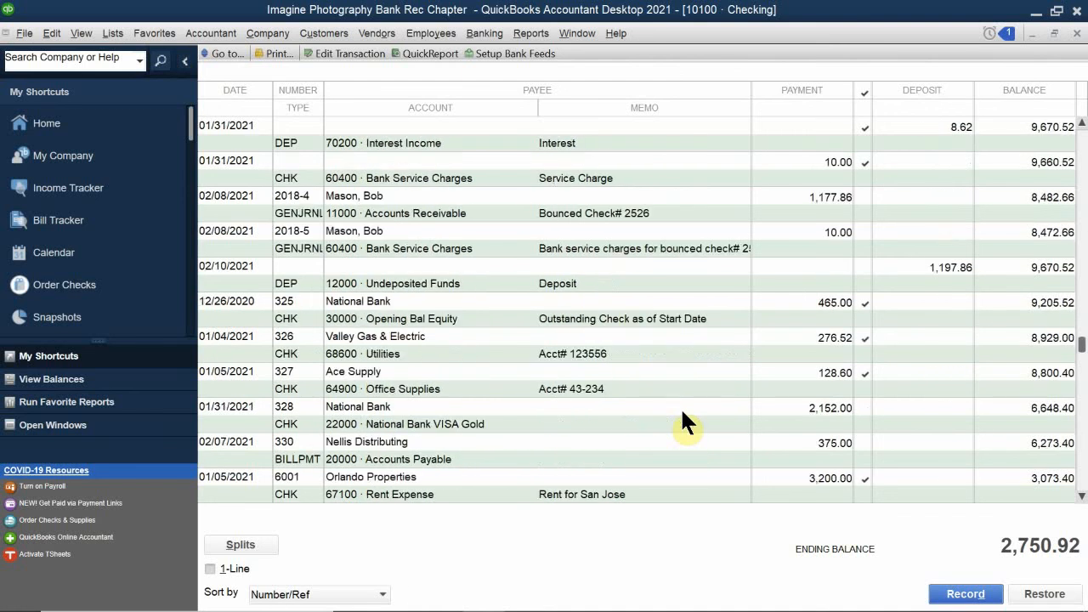
pyautogui.scroll(-3, 680, 406)
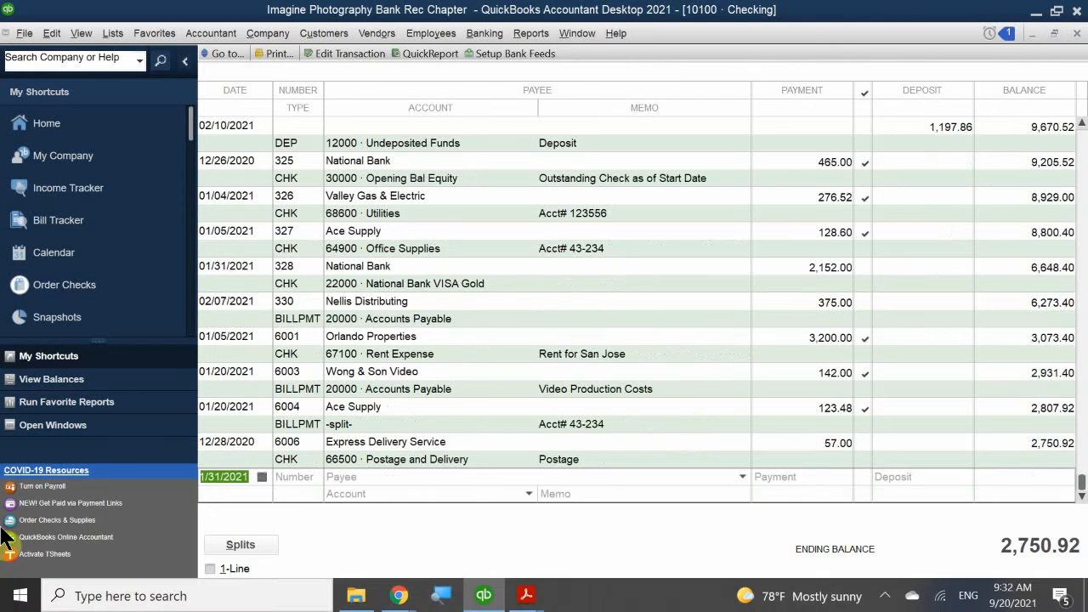
pyautogui.click(1078, 34)
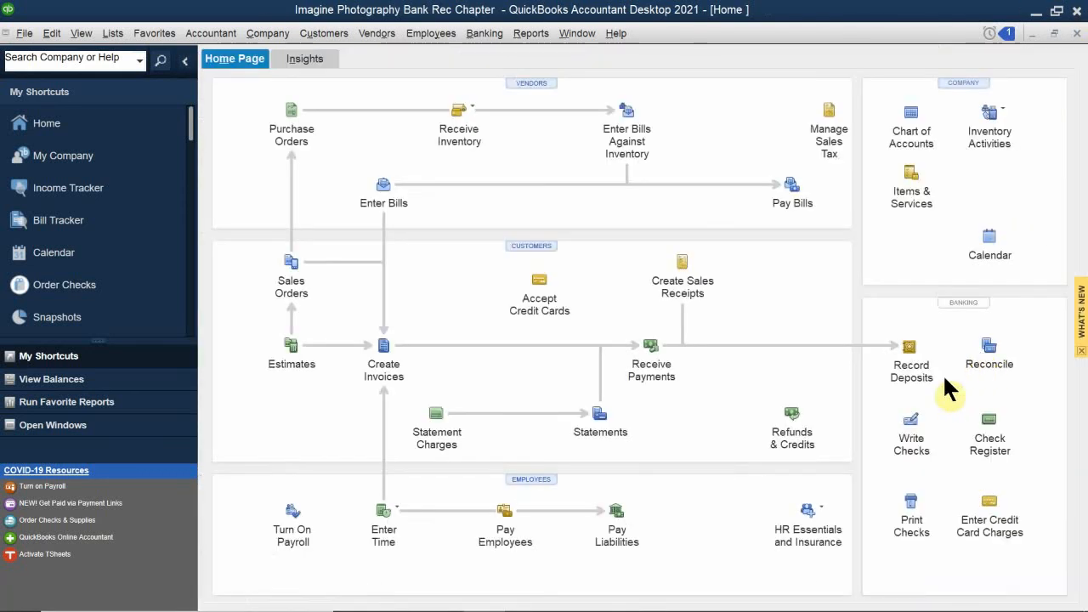
# - Reopen the 10100 Checking register to compare reconciled entries with those still uncleared, and close it again
pyautogui.click(989, 440)
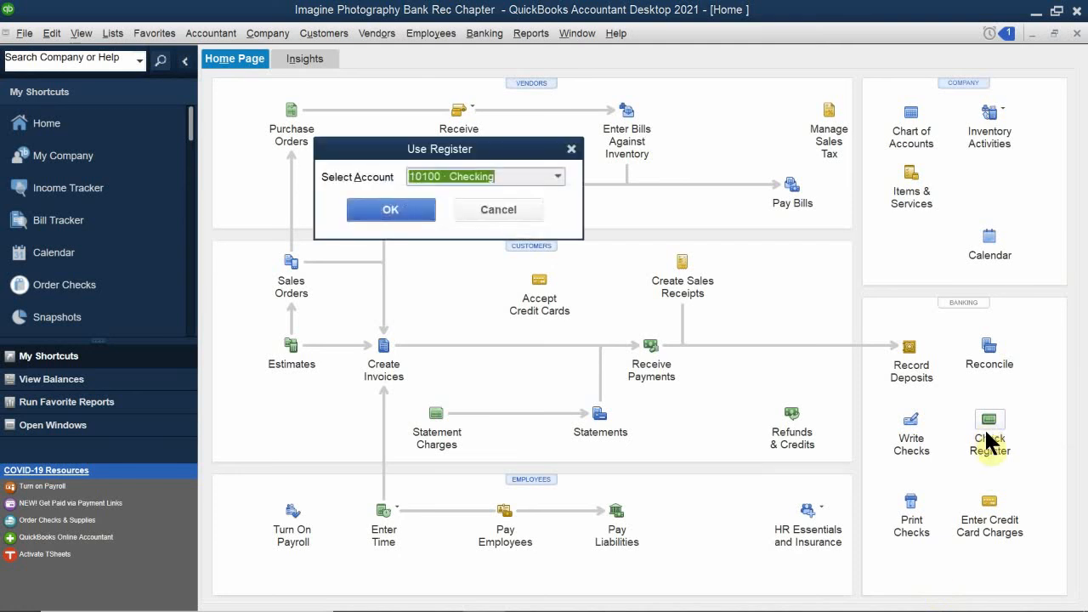
pyautogui.click(373, 210)
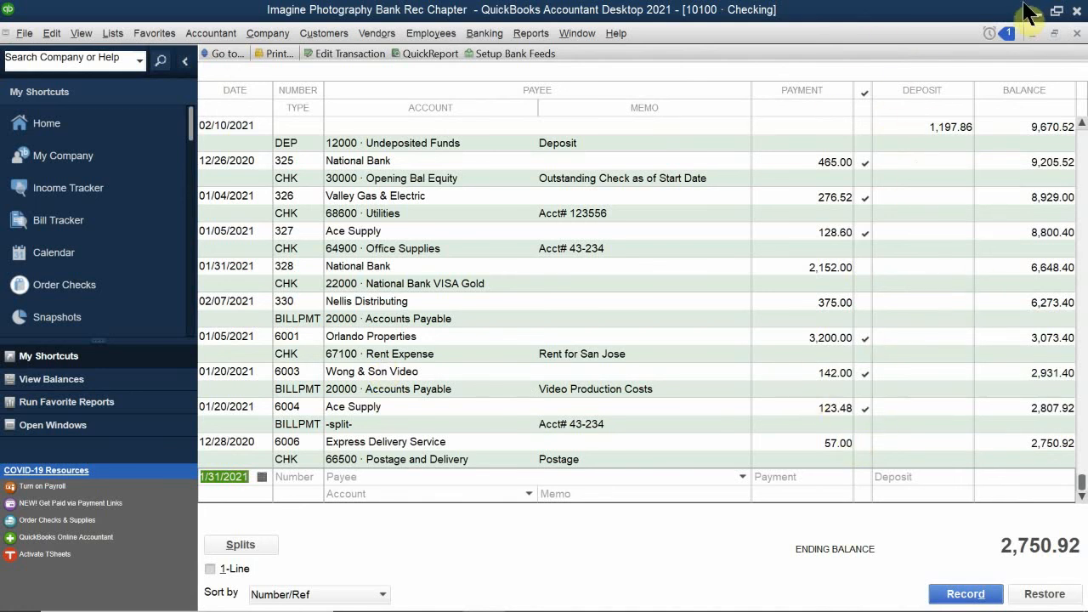
pyautogui.scroll(5, 902, 313)
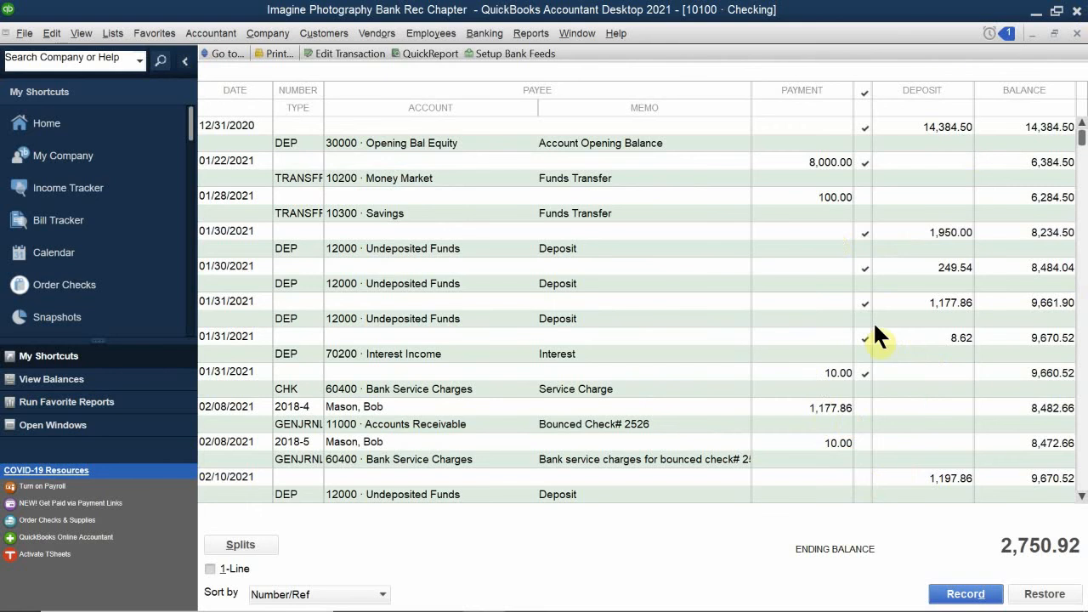
pyautogui.scroll(-5, 876, 340)
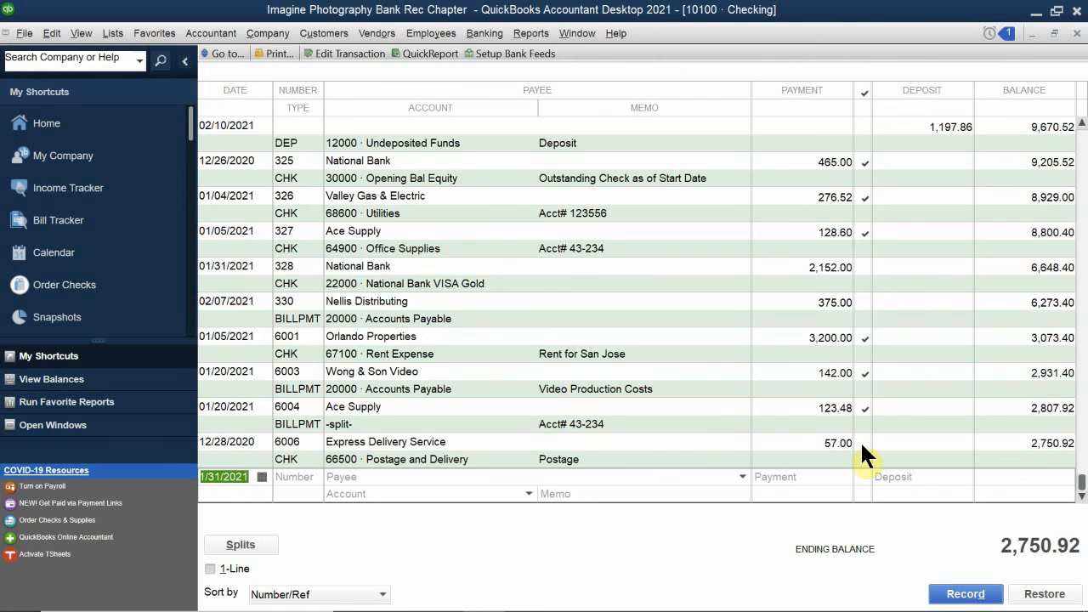
pyautogui.click(1076, 33)
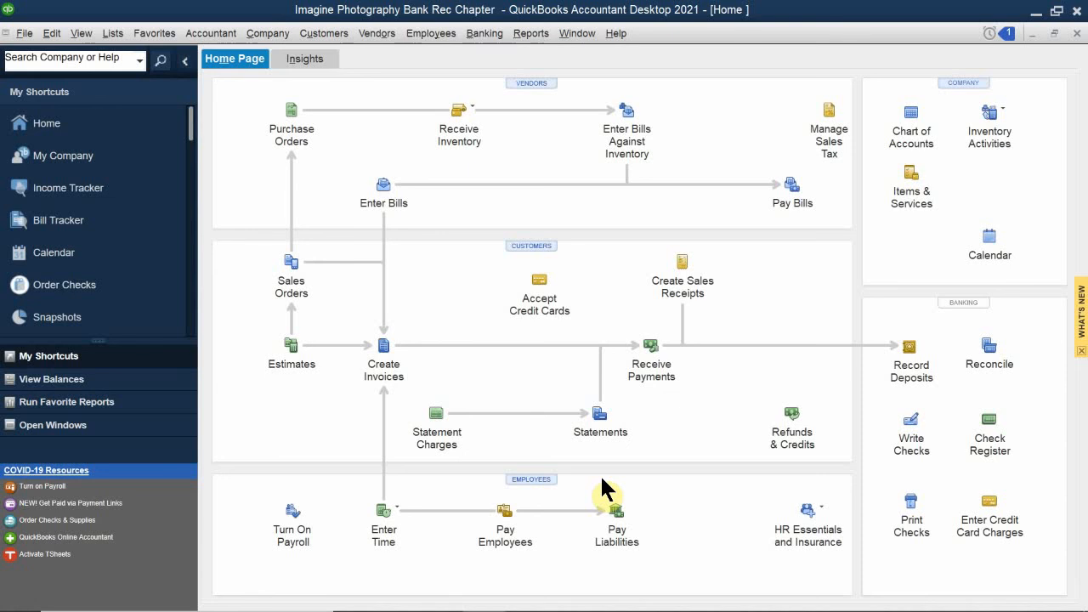
# - Switch to the QB 2021 CH 5 PDF and move ahead from the sample bank statement to page 23 of the file
pyautogui.moveTo(2, 578)
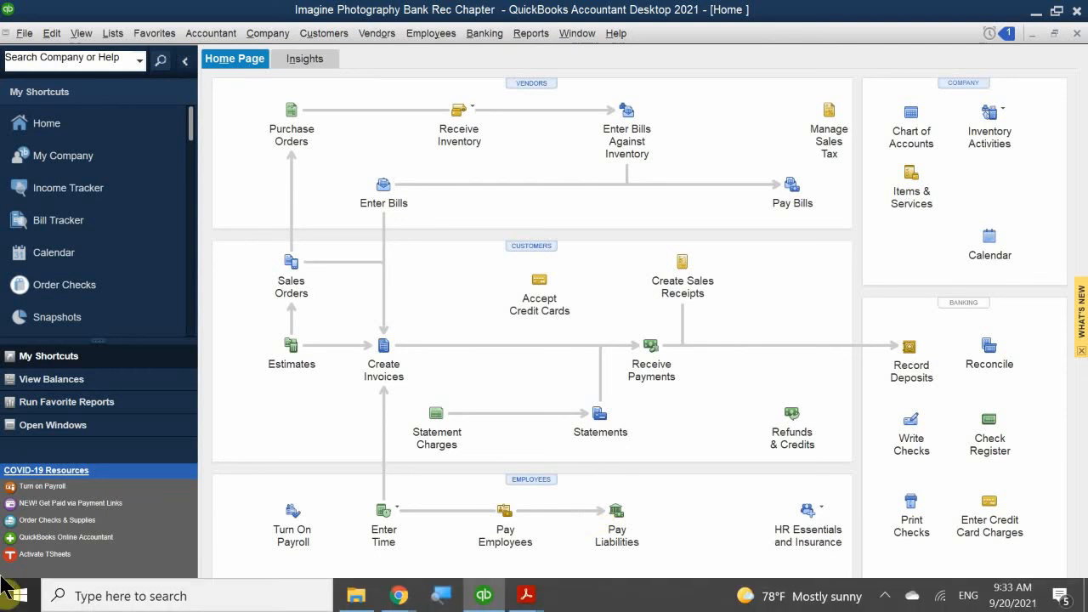
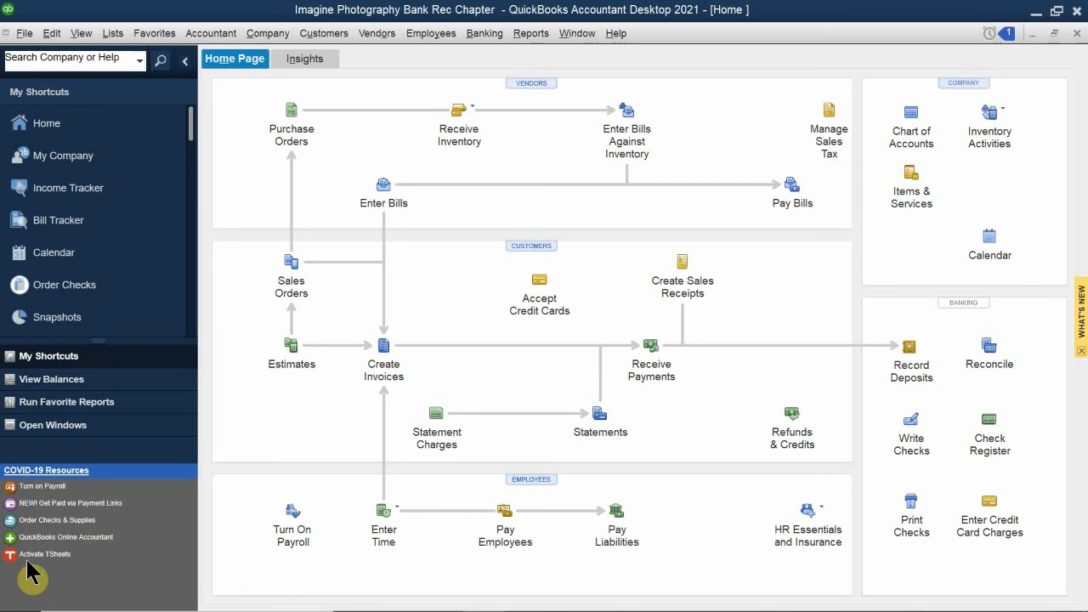
pyautogui.moveTo(384, 578)
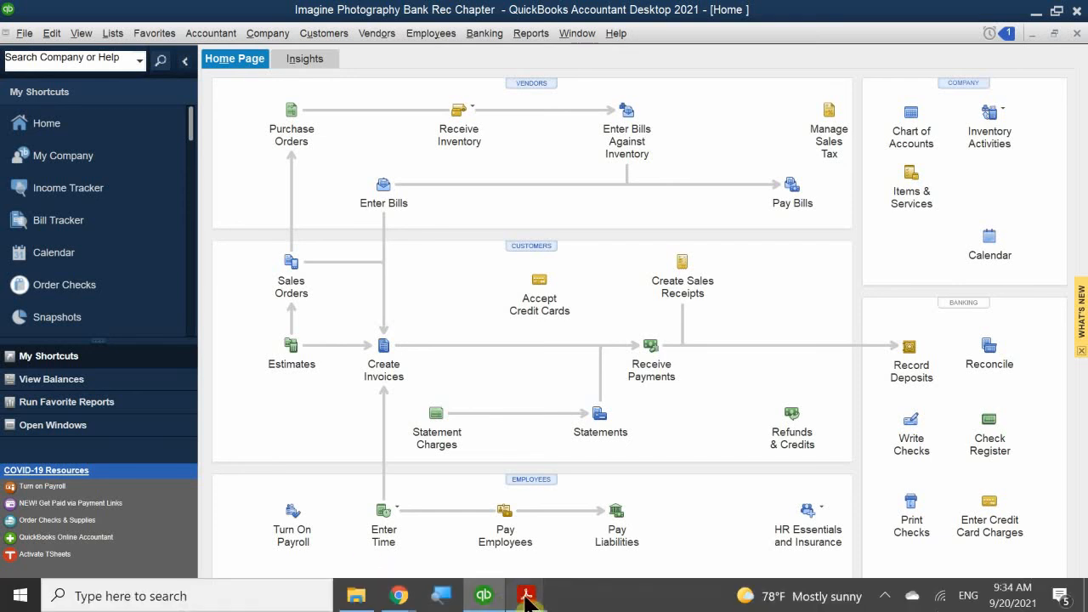
pyautogui.moveTo(526, 600)
pyautogui.click(488, 527)
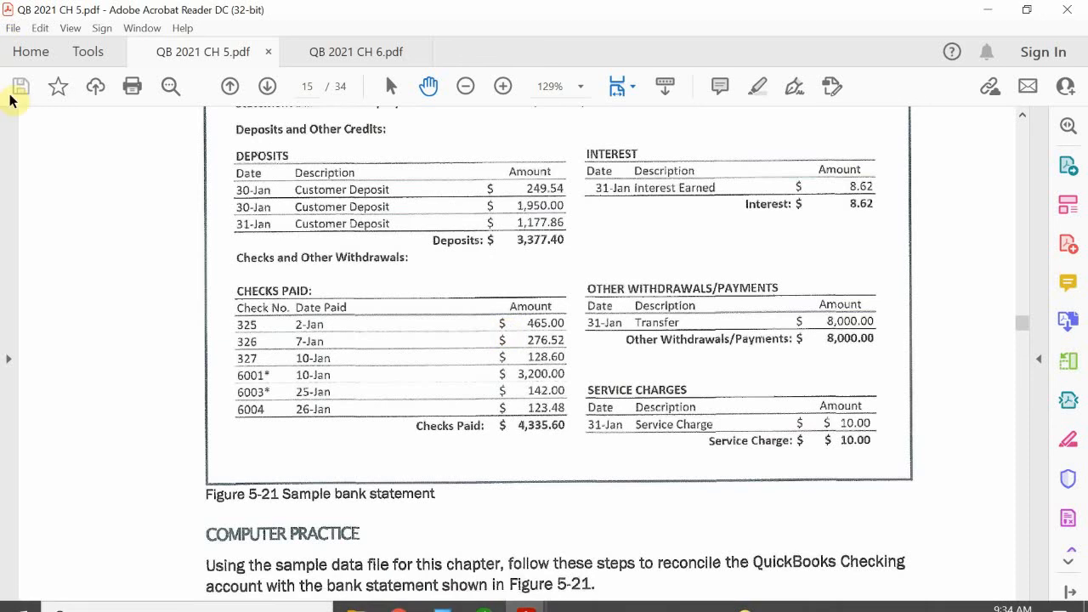
pyautogui.click(266, 87)
pyautogui.click(266, 86)
pyautogui.click(266, 87)
pyautogui.click(266, 86)
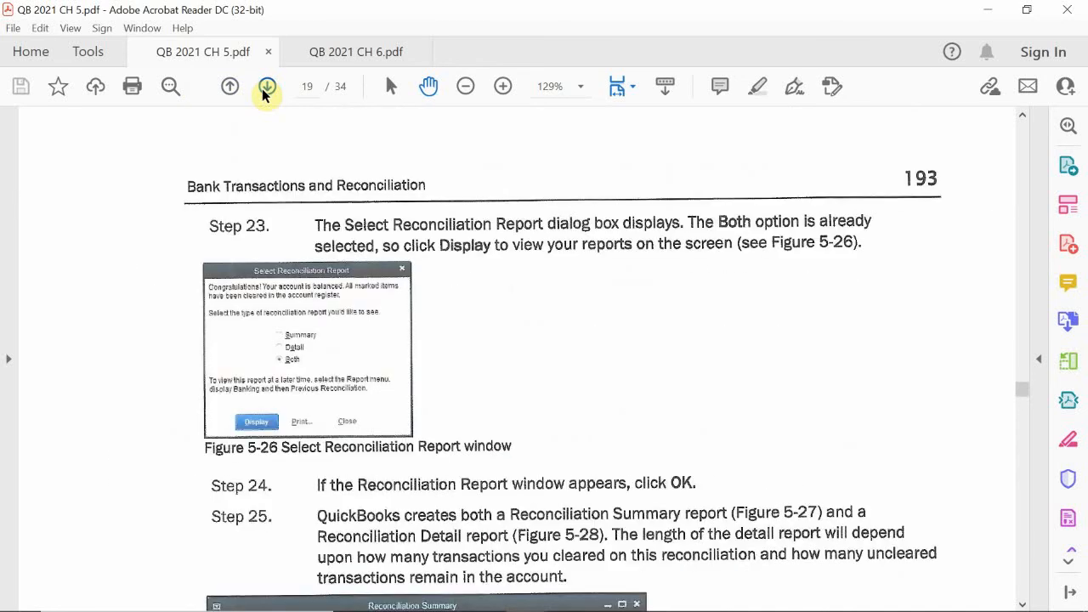
pyautogui.click(266, 87)
pyautogui.click(266, 86)
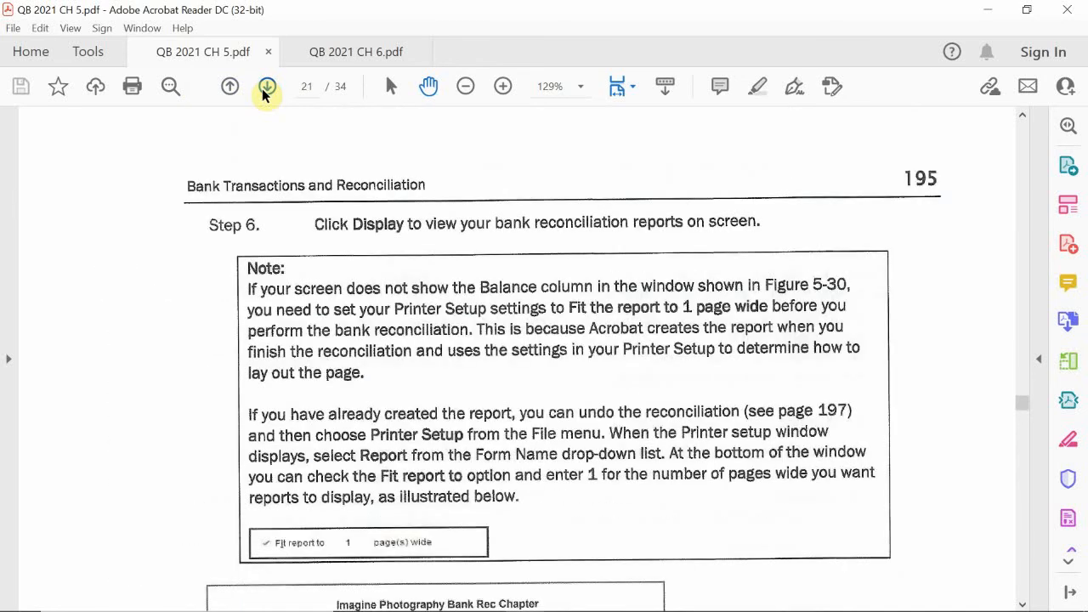
pyautogui.click(266, 87)
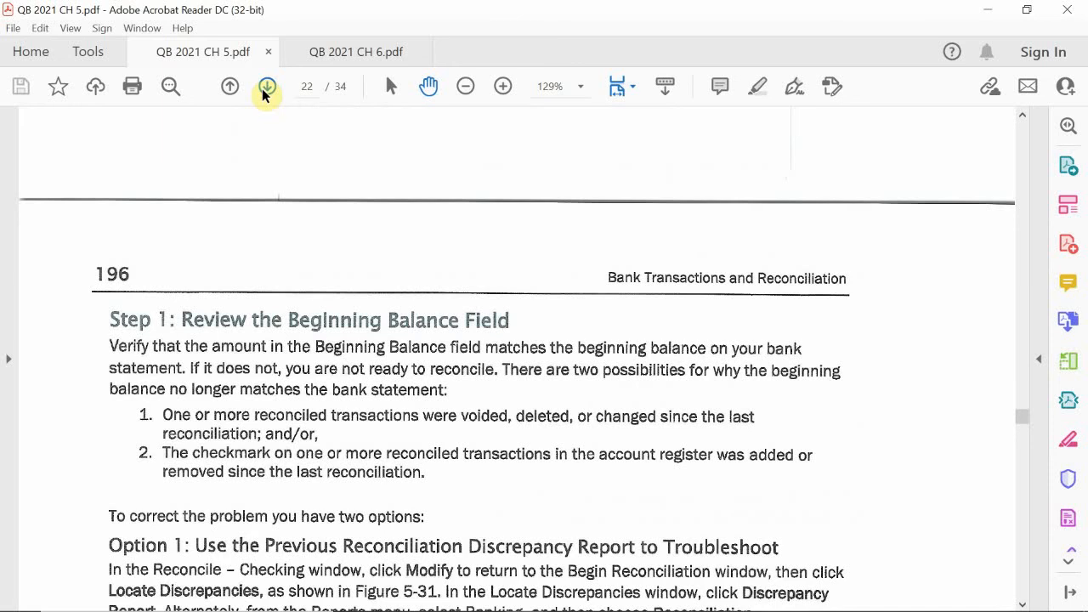
pyautogui.click(267, 87)
# - Read through the textbook sections on reviewing the beginning balance, correcting recorded transactions, and voiding checks in current and closed periods
pyautogui.scroll(-5, 264, 230)
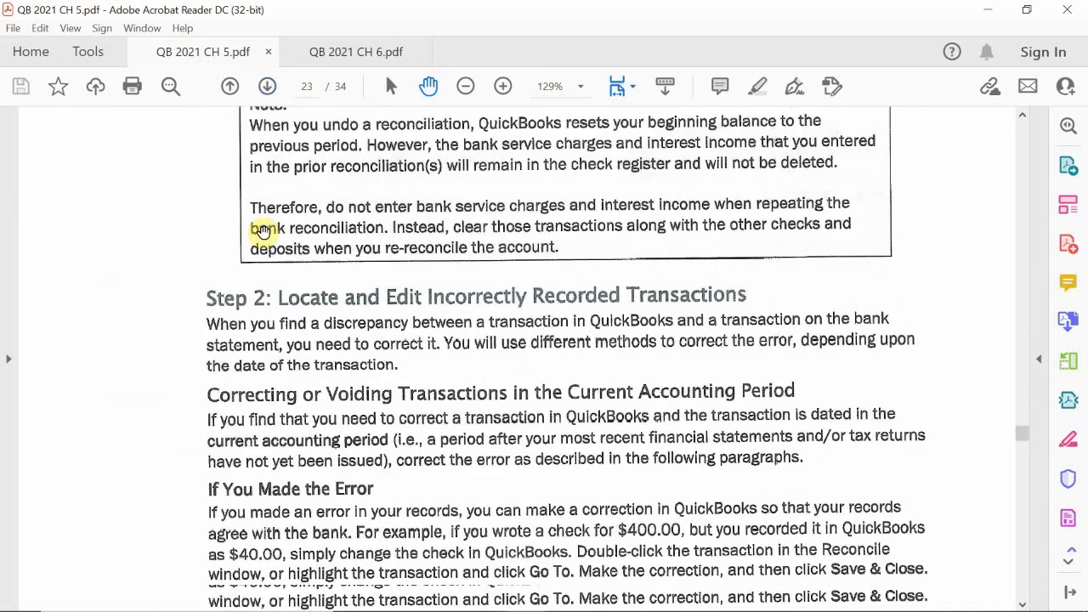
pyautogui.scroll(-12, 264, 229)
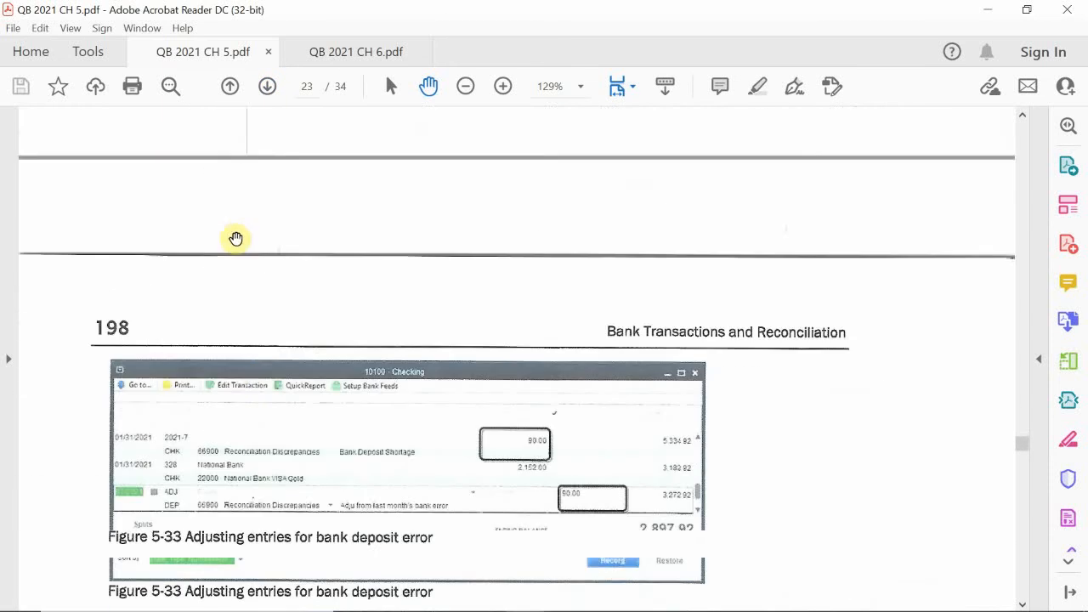
pyautogui.scroll(-8, 236, 239)
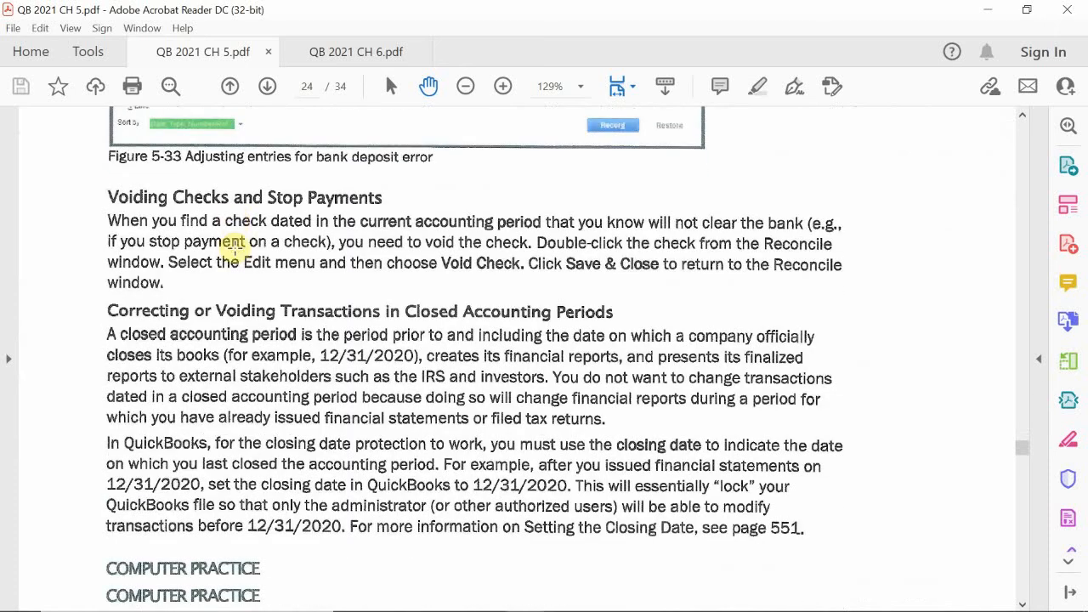
pyautogui.scroll(-16, 235, 239)
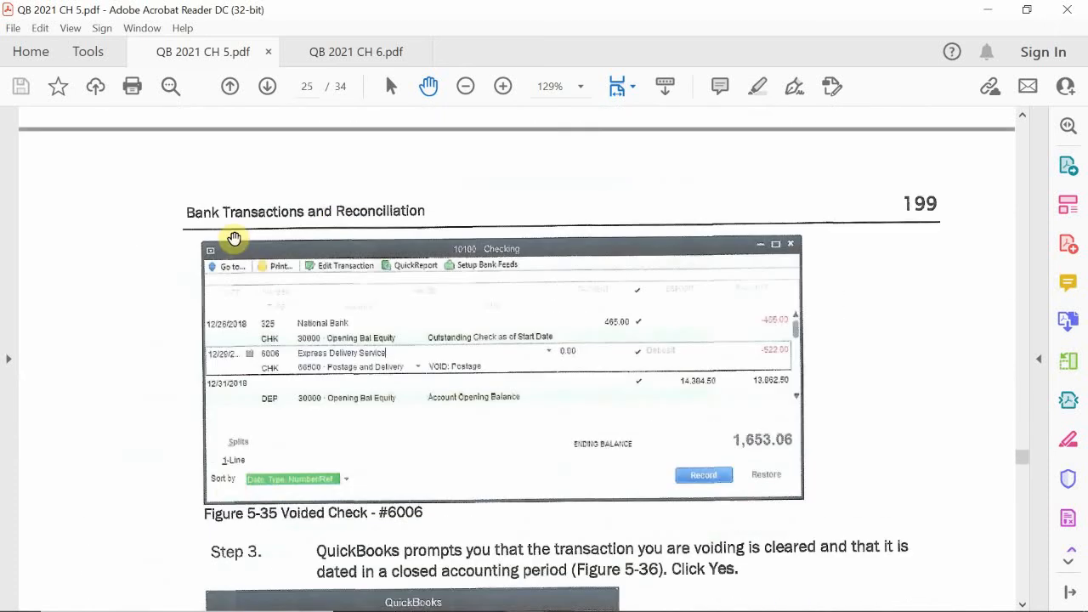
pyautogui.scroll(-16, 235, 239)
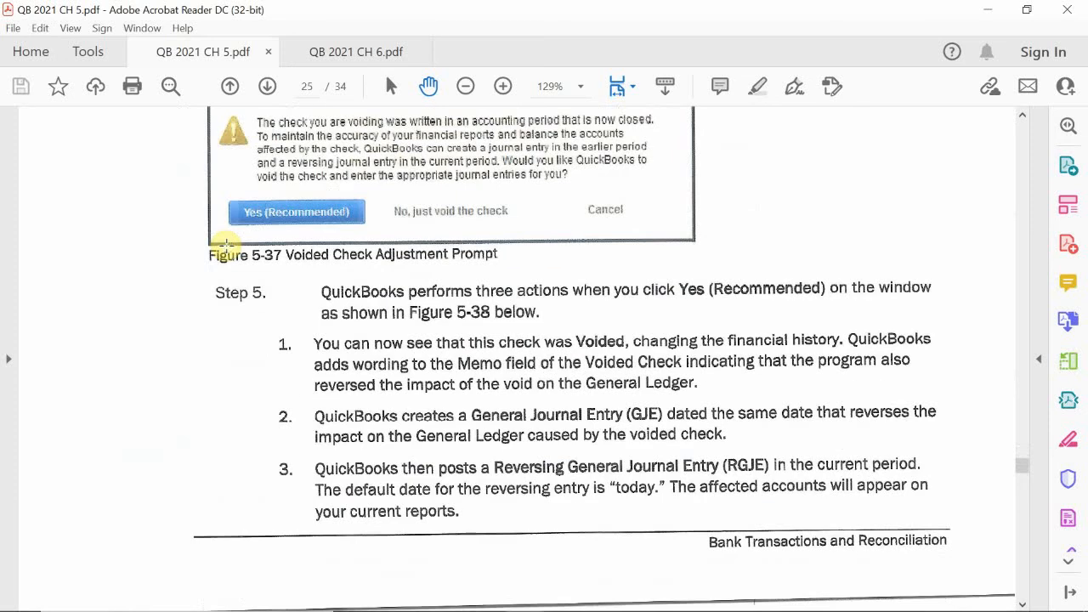
pyautogui.scroll(3, 226, 245)
pyautogui.scroll(-10, 225, 246)
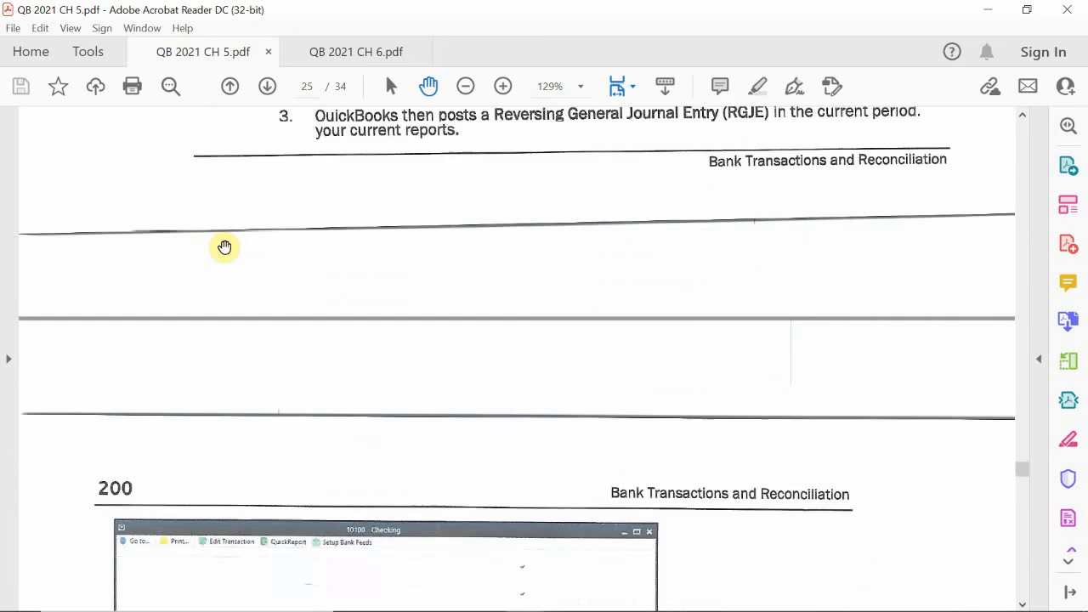
# - Examine the Void Checks conditions and the section on reconciling credit card accounts, including the National Bank Visa statement in Figure 5-39
pyautogui.scroll(-15, 224, 246)
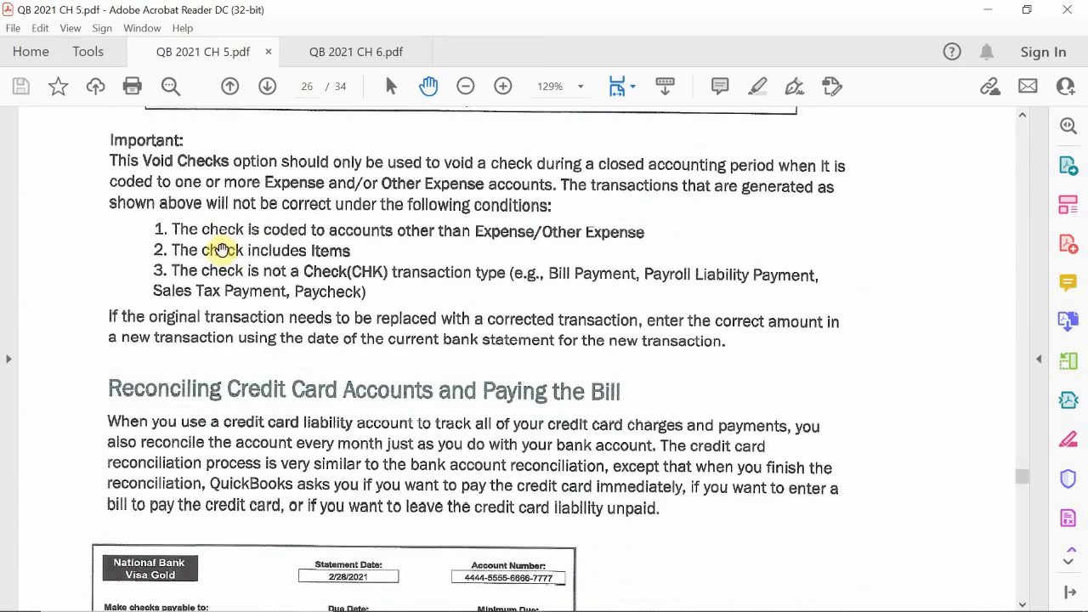
pyautogui.scroll(-1, 221, 249)
pyautogui.scroll(-12, 221, 249)
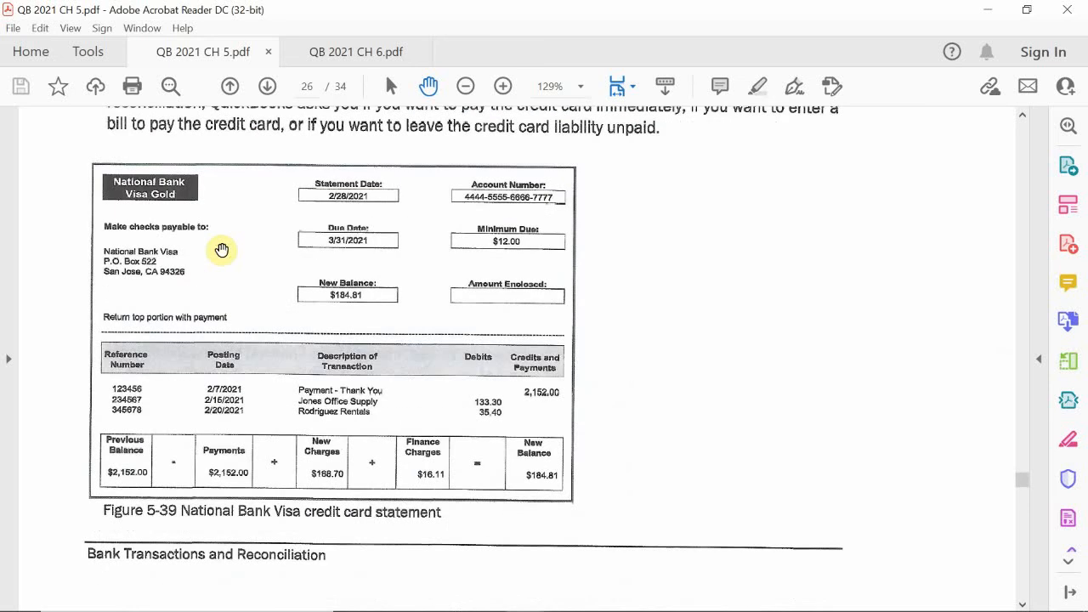
pyautogui.scroll(12, 221, 249)
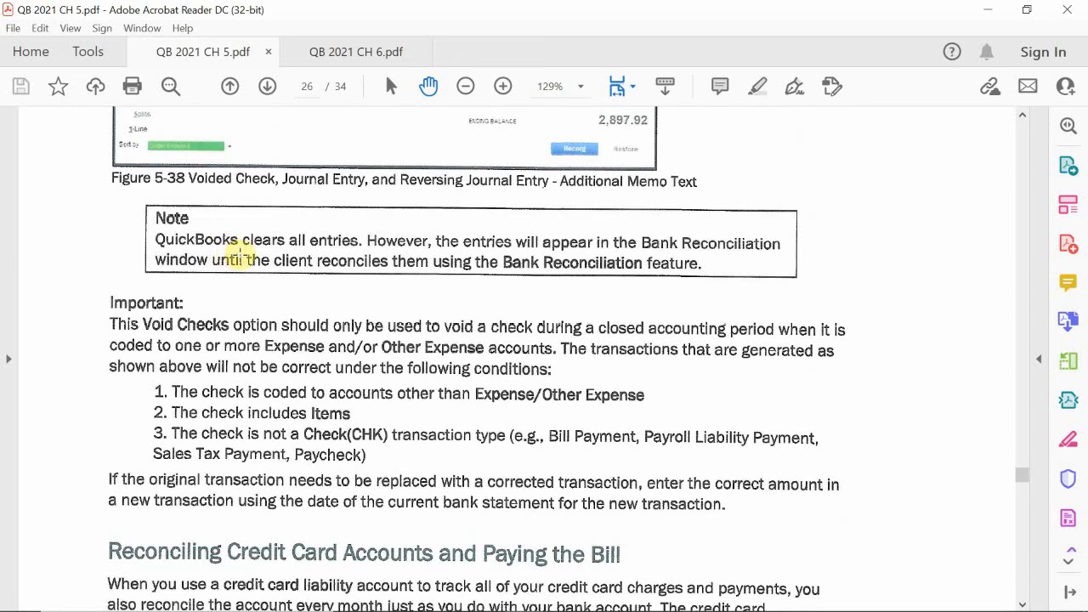
pyautogui.scroll(-9, 241, 255)
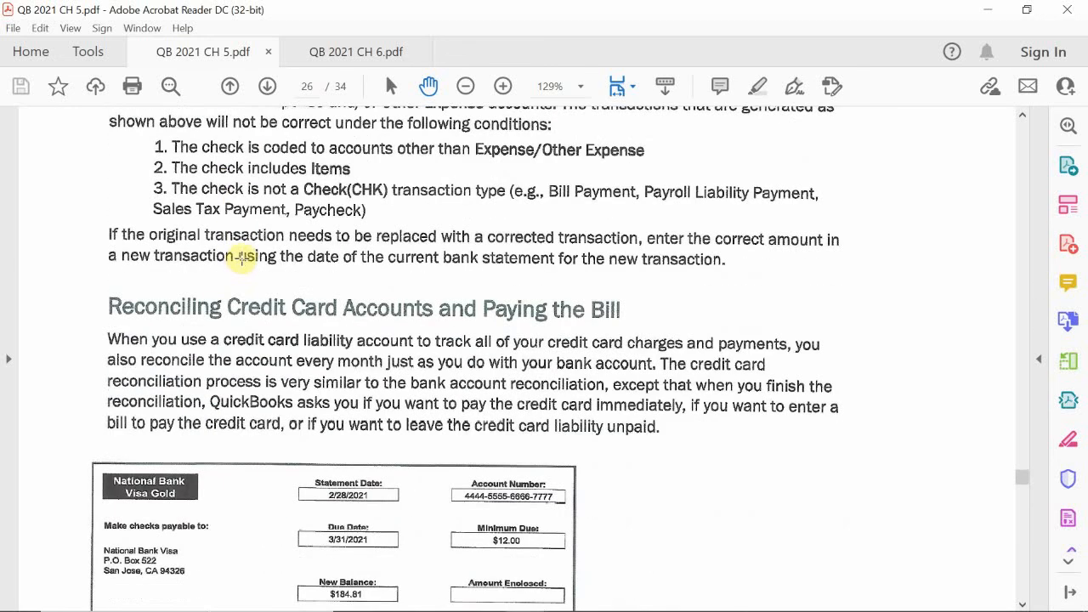
pyautogui.scroll(-7, 242, 258)
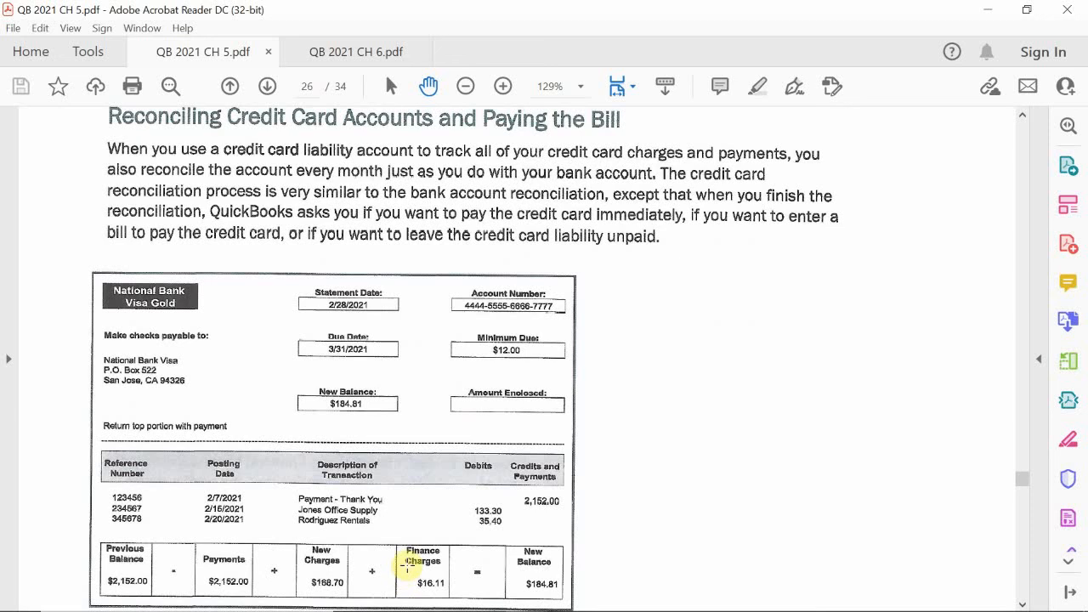
# - Switch to QuickBooks, begin a new reconciliation, and choose the 22000 National Bank VISA Gold account
pyautogui.moveTo(517, 605)
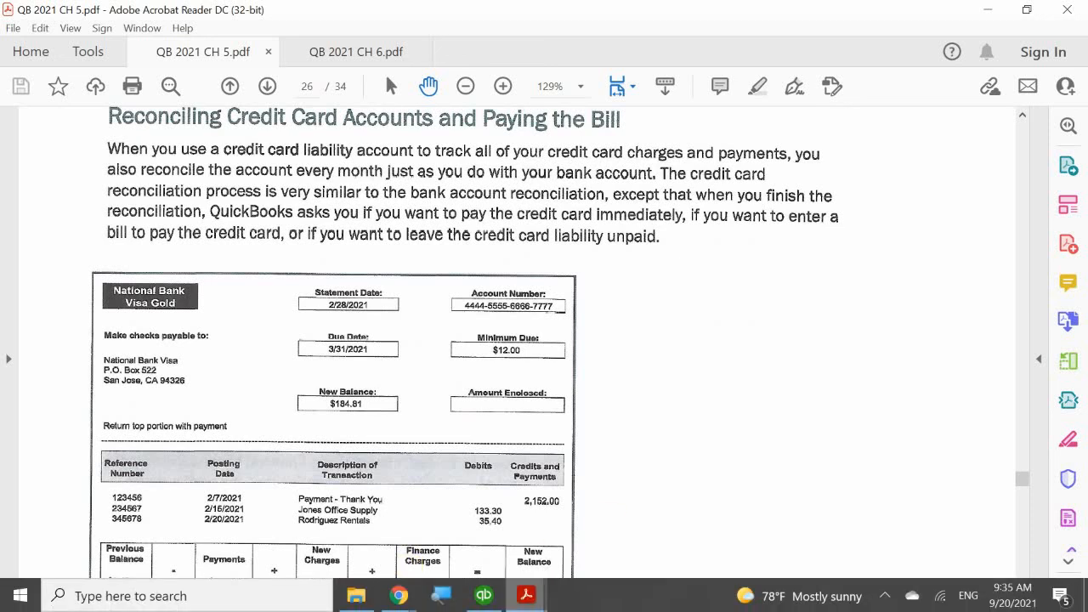
pyautogui.click(484, 596)
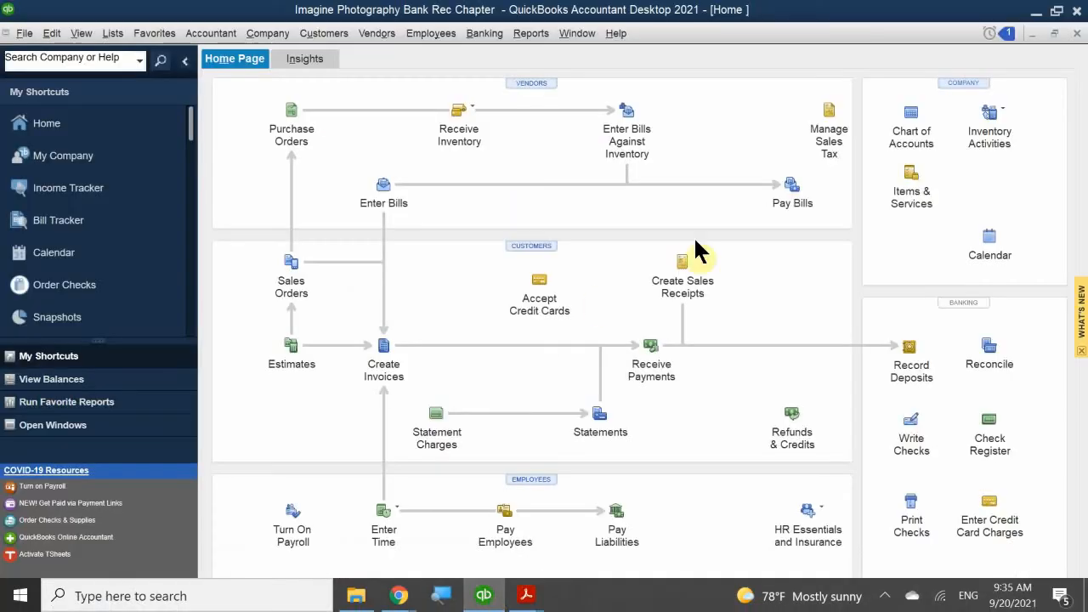
pyautogui.click(979, 361)
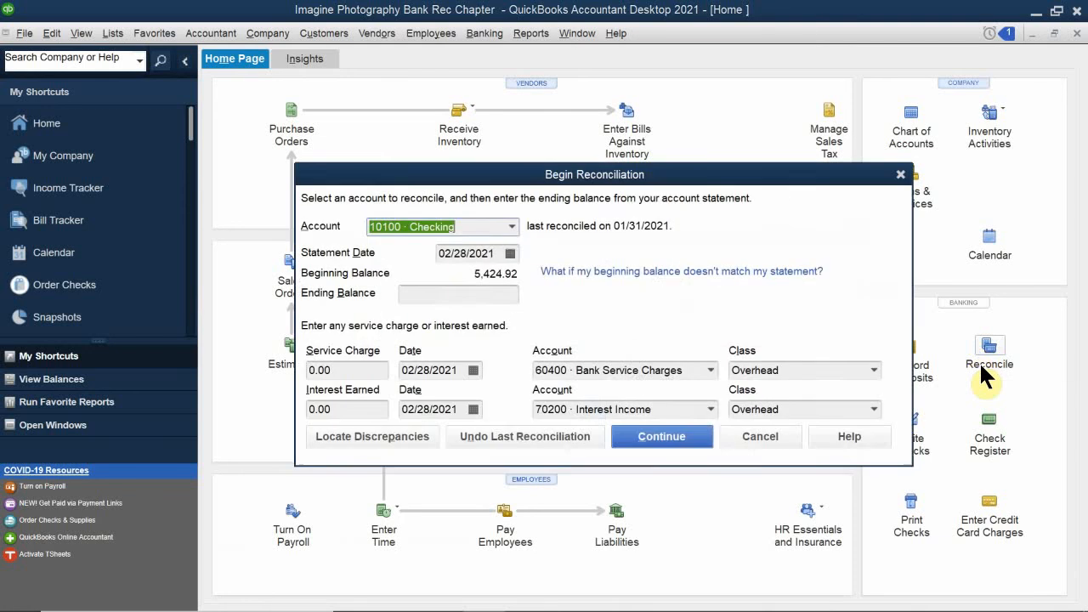
pyautogui.click(512, 227)
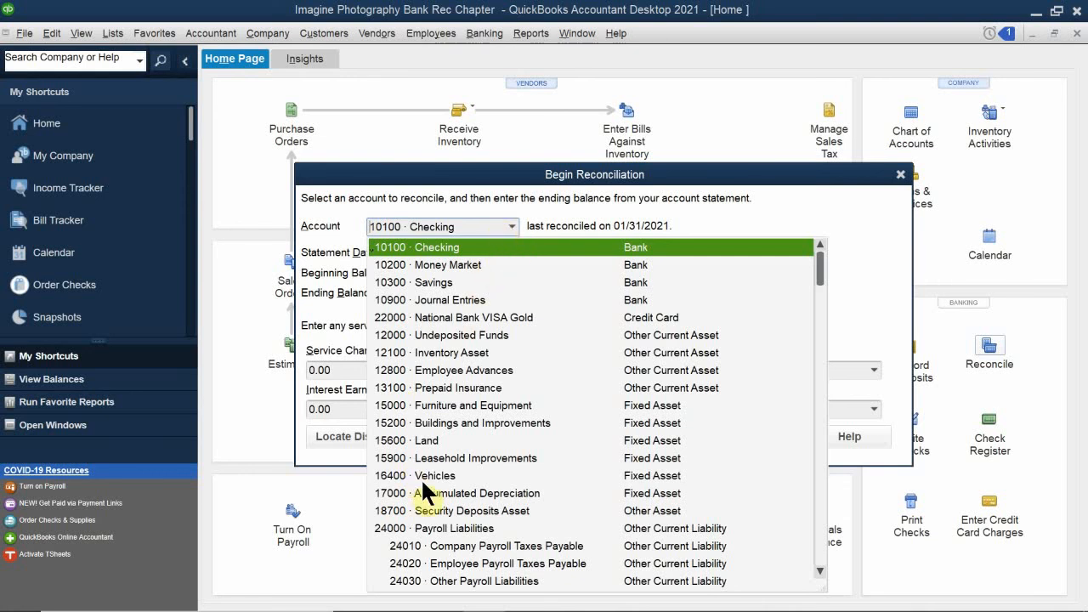
pyautogui.click(427, 320)
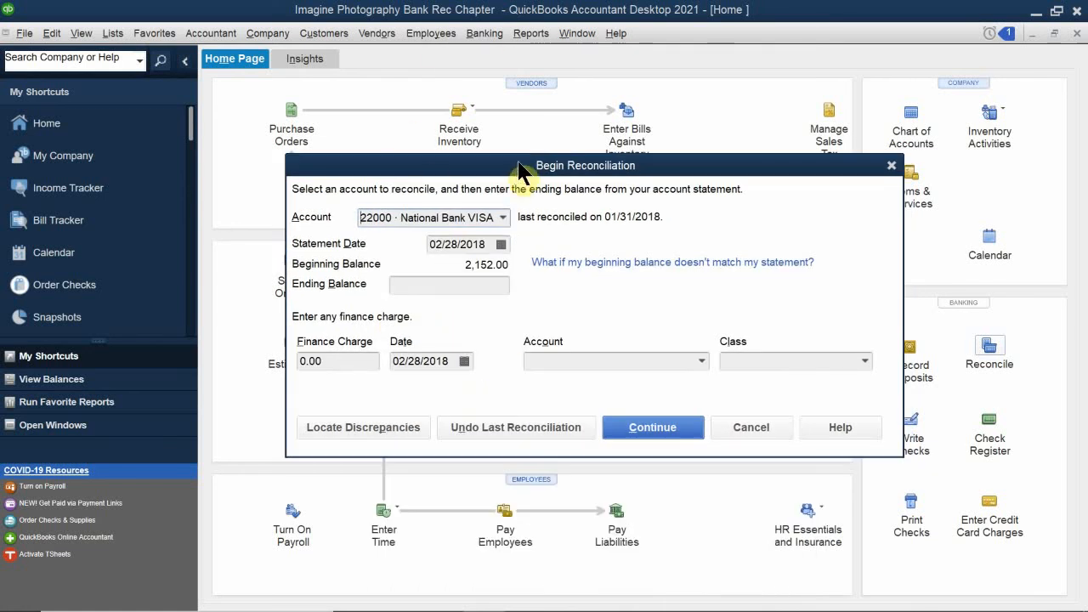
# - Set the credit card reconciliation's statement date to 02/28/2021 and reposition the Begin Reconciliation window
pyautogui.moveTo(511, 174); pyautogui.dragTo(571, 235)
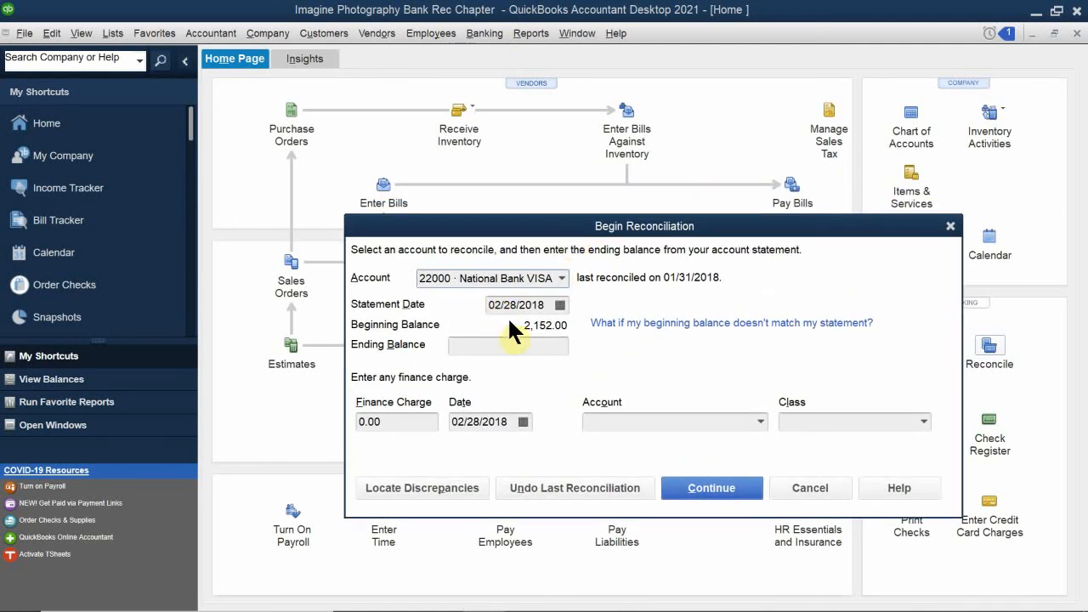
pyautogui.click(540, 306)
pyautogui.press('BackSpace')
pyautogui.press('BackSpace')
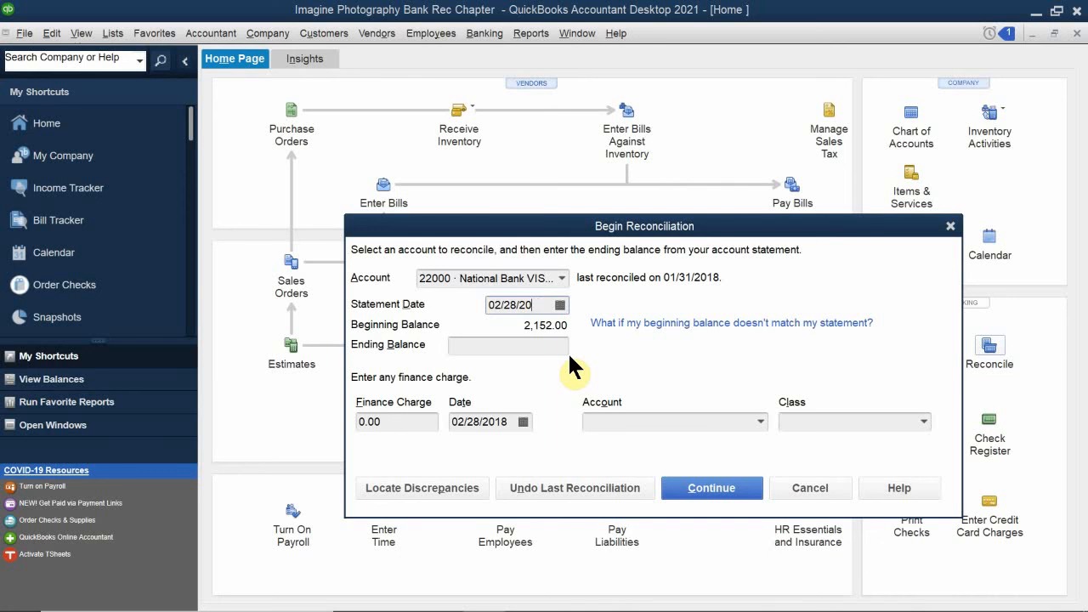
pyautogui.write('21')
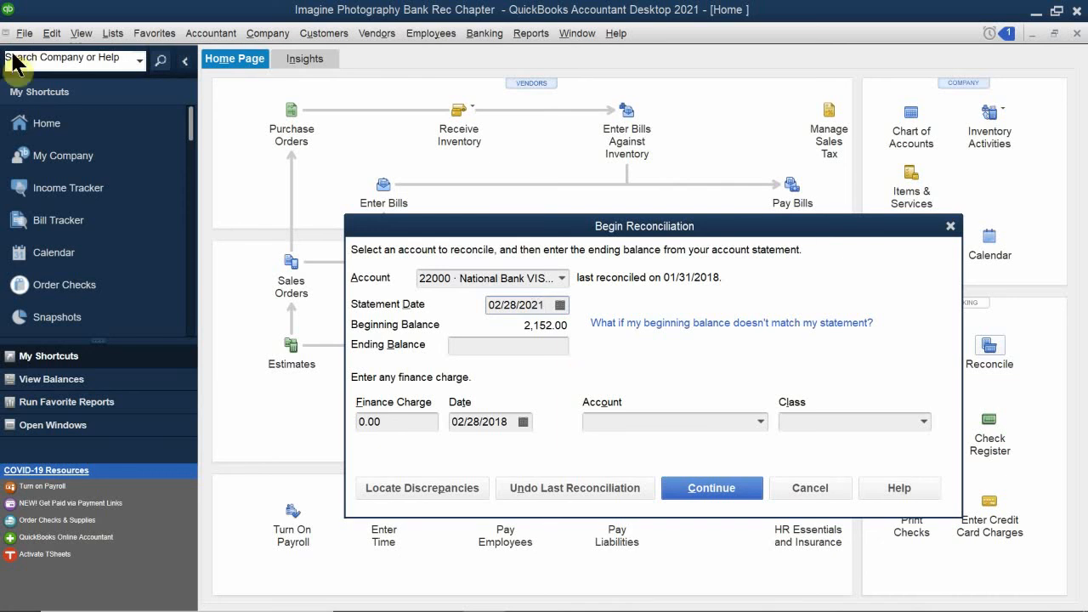
pyautogui.click(560, 304)
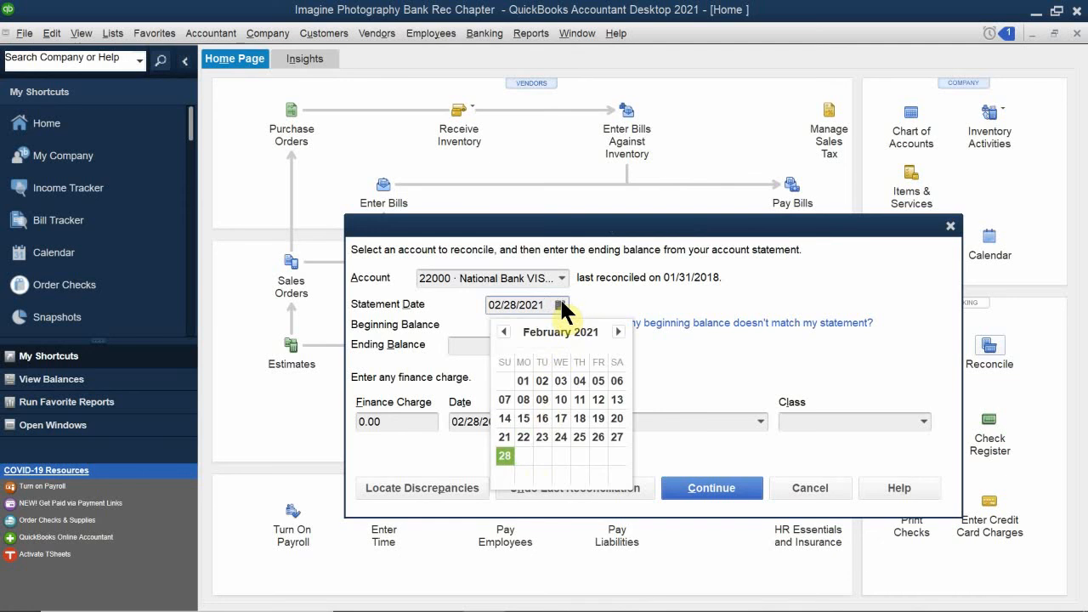
pyautogui.click(507, 453)
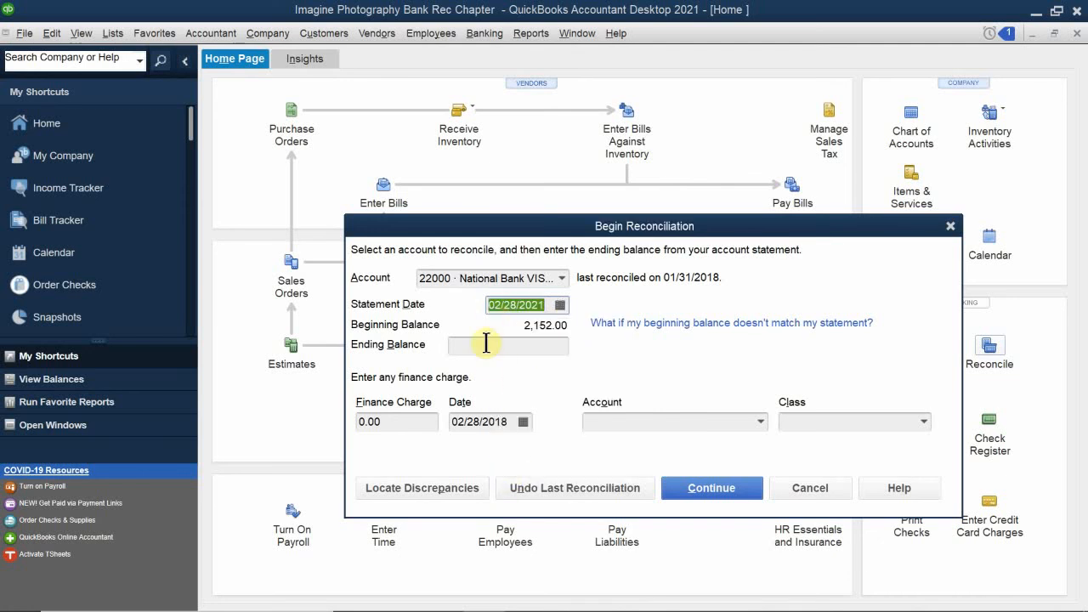
pyautogui.moveTo(532, 233); pyautogui.dragTo(474, 236)
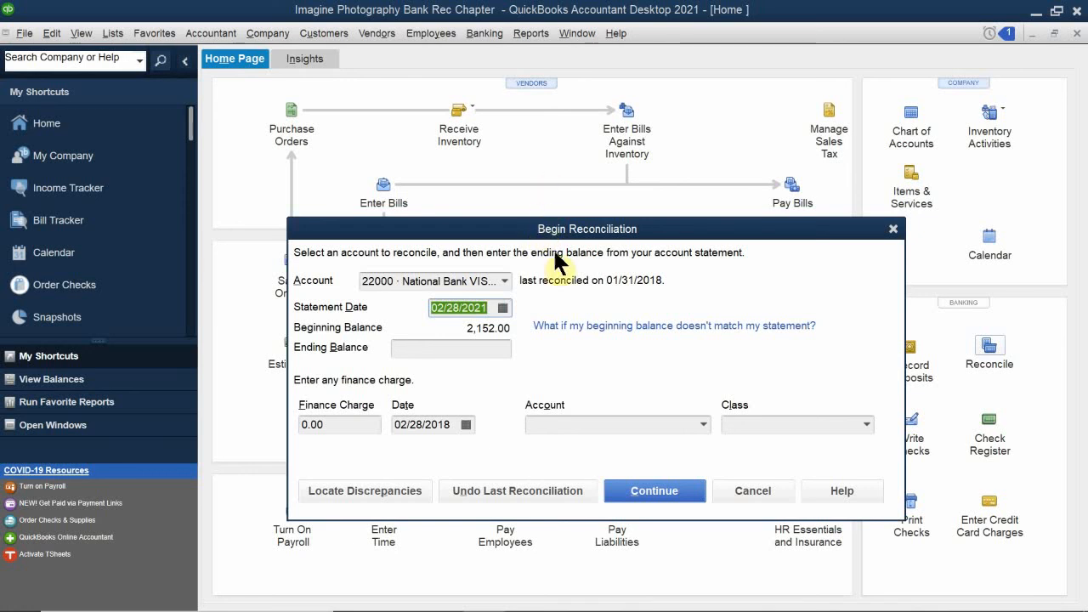
pyautogui.moveTo(572, 238); pyautogui.dragTo(570, 192)
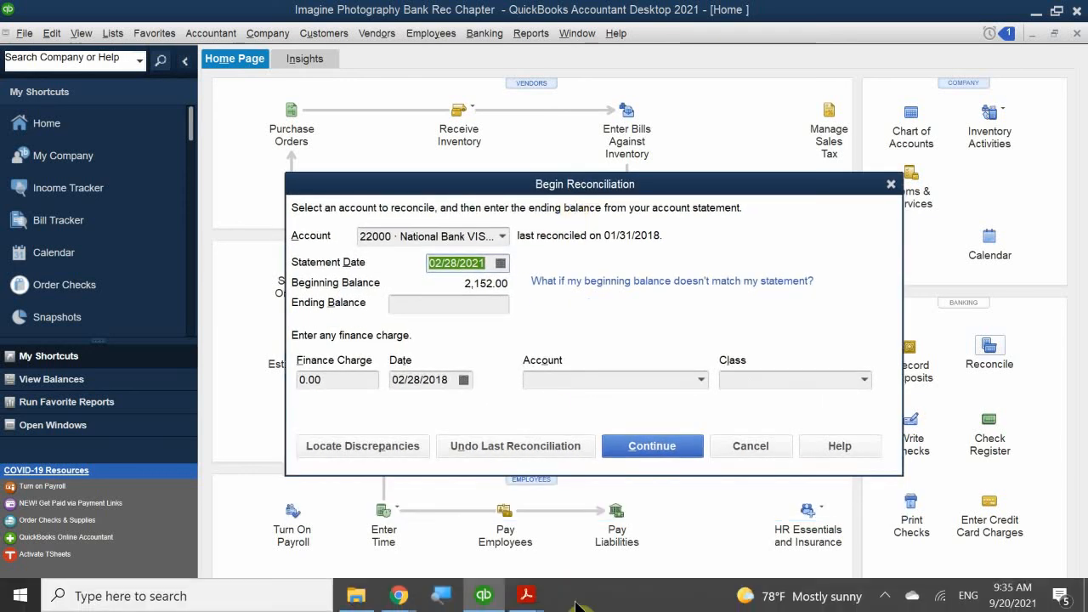
# - Switch to the QB 2021 CH 5 PDF and examine the Visa statement's dates, balances, charges and payments
pyautogui.click(548, 597)
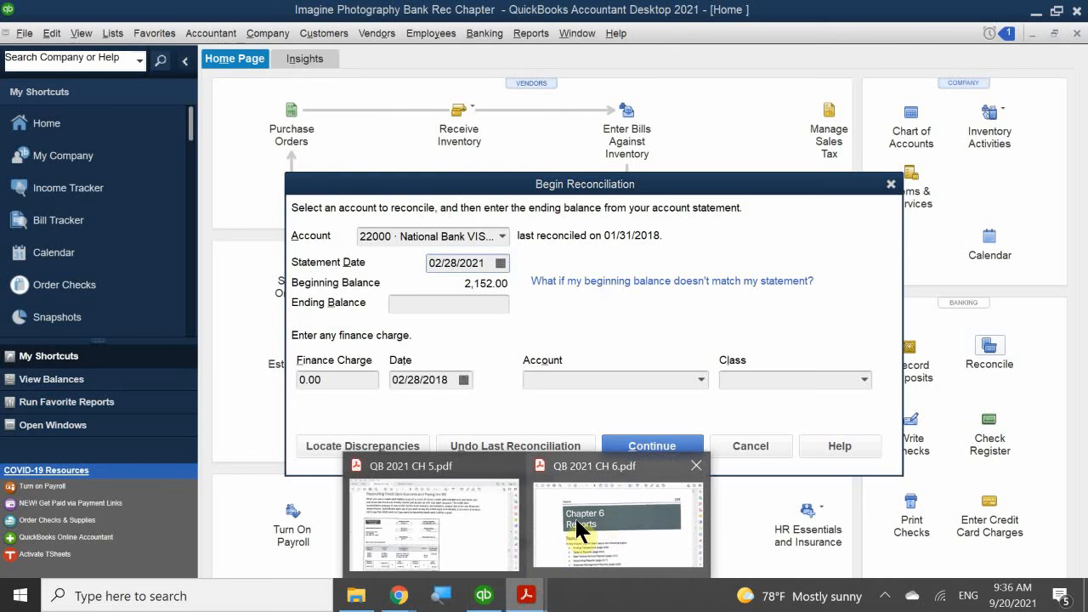
pyautogui.click(463, 510)
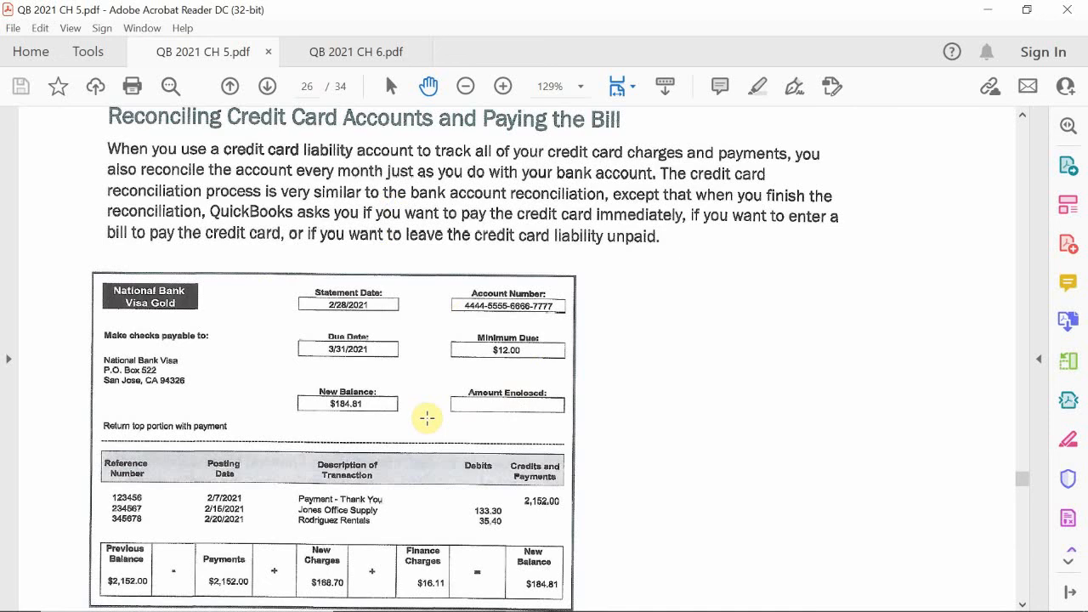
pyautogui.scroll(-1, 418, 428)
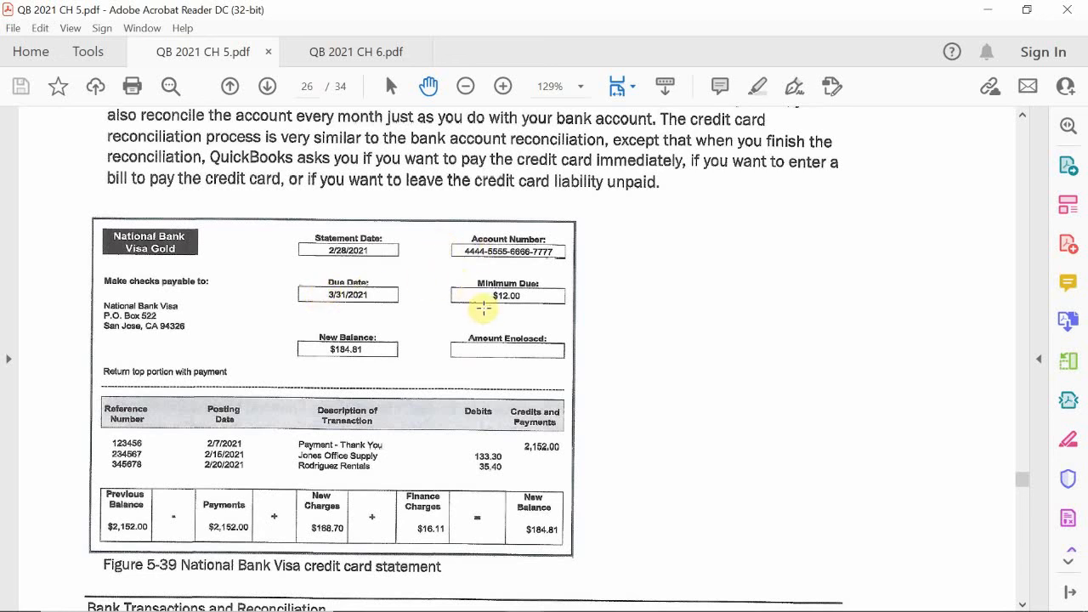
pyautogui.scroll(-1, 531, 314)
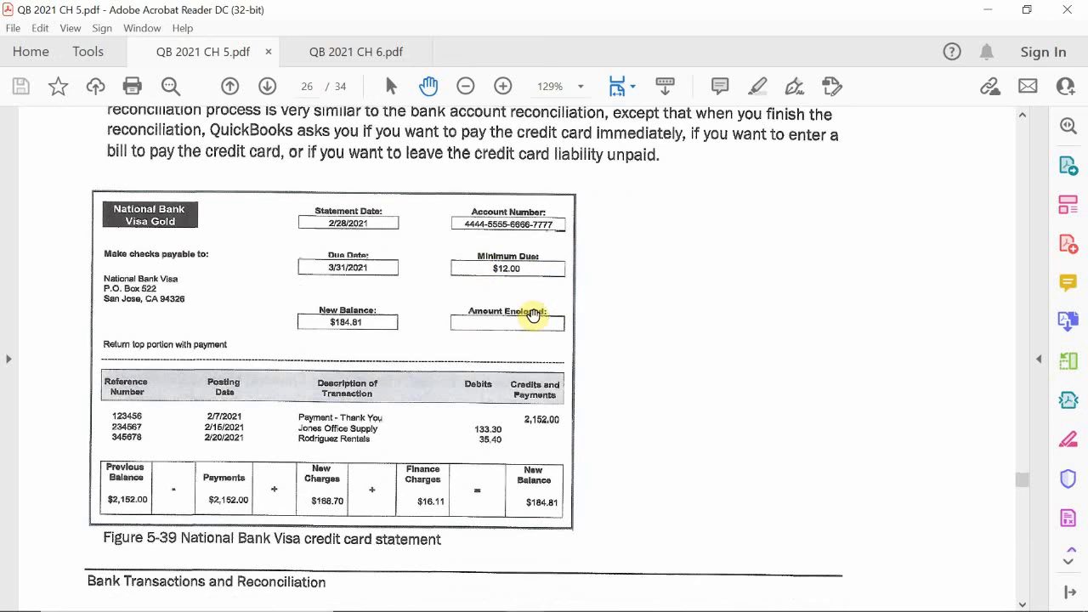
pyautogui.scroll(-1, 533, 314)
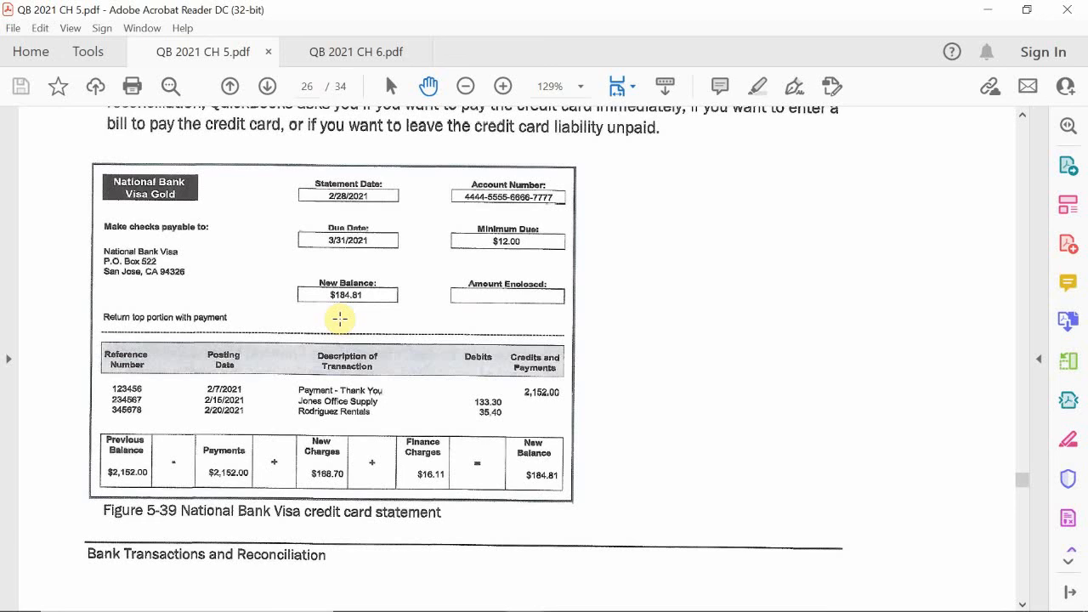
# - Return to QuickBooks and enter 184.81 as the ending balance for the VISA Gold reconciliation
pyautogui.moveTo(350, 606)
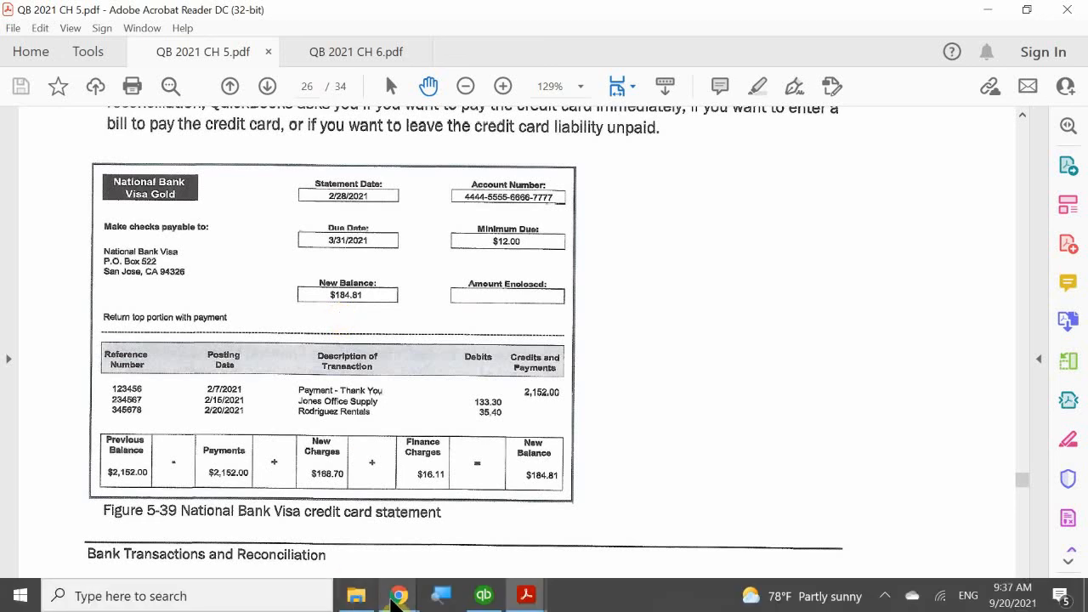
pyautogui.click(484, 595)
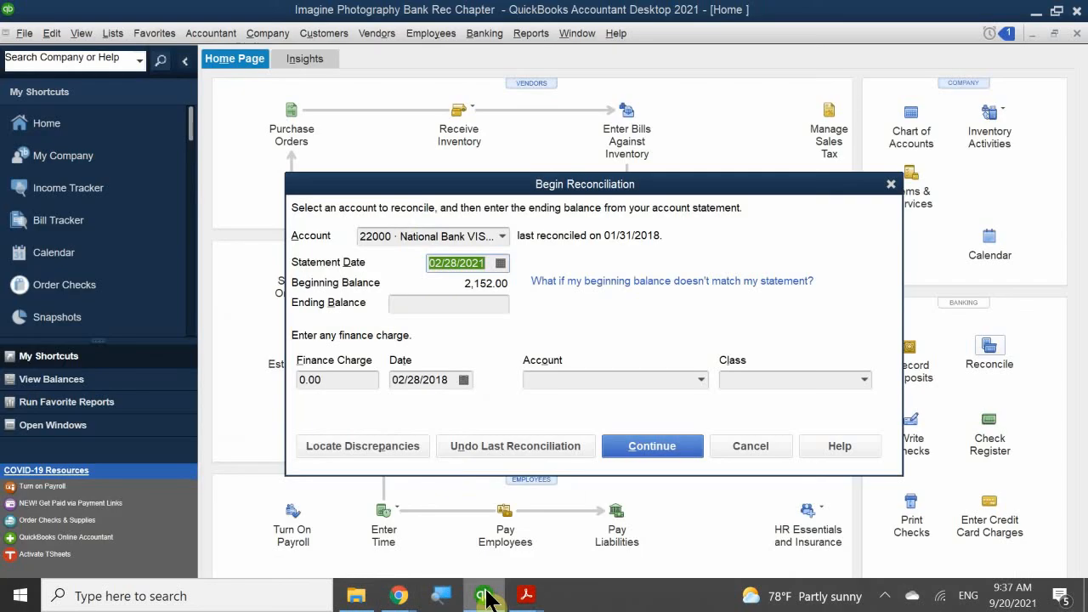
pyautogui.click(437, 304)
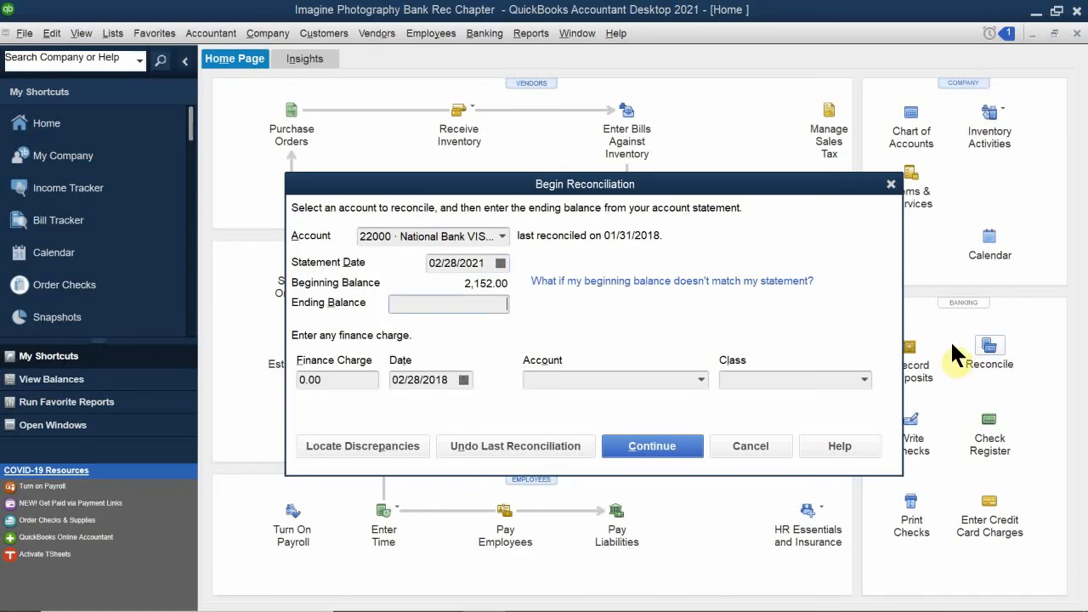
pyautogui.write('184.81')
pyautogui.moveTo(397, 181); pyautogui.dragTo(363, 171)
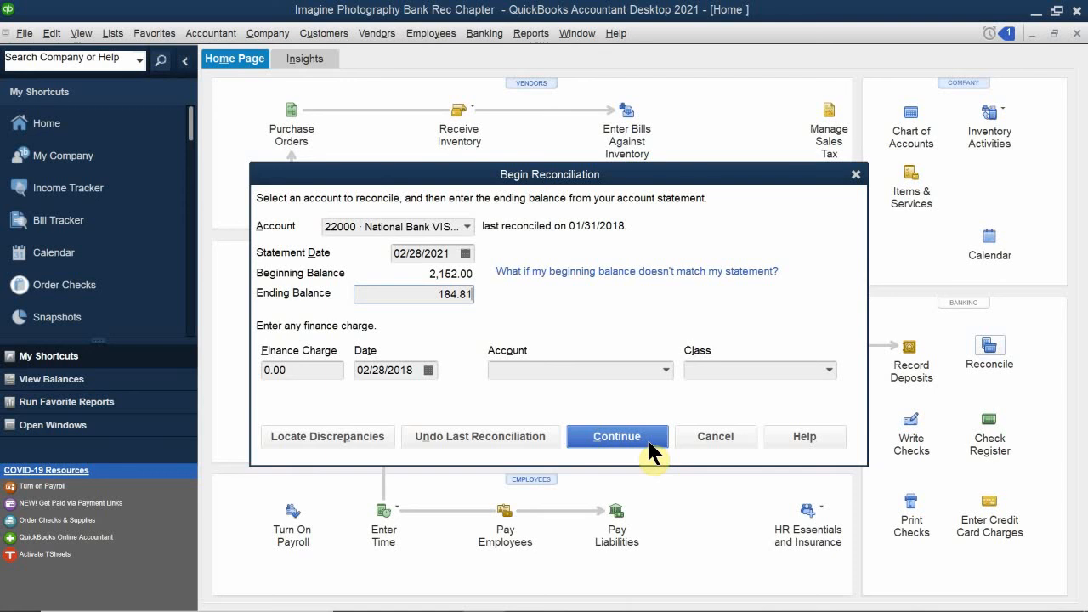
# - Check the finance charge on the Visa statement in the QB 2021 CH 5 PDF, and enter 16.11 as QuickBooks' finance charge
pyautogui.moveTo(408, 610)
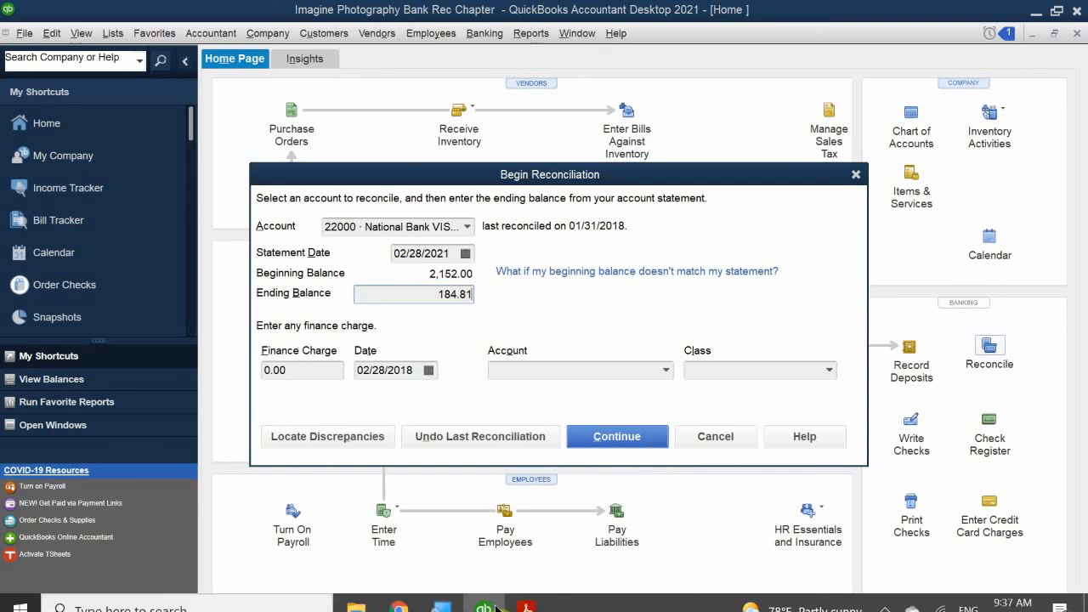
pyautogui.moveTo(527, 596)
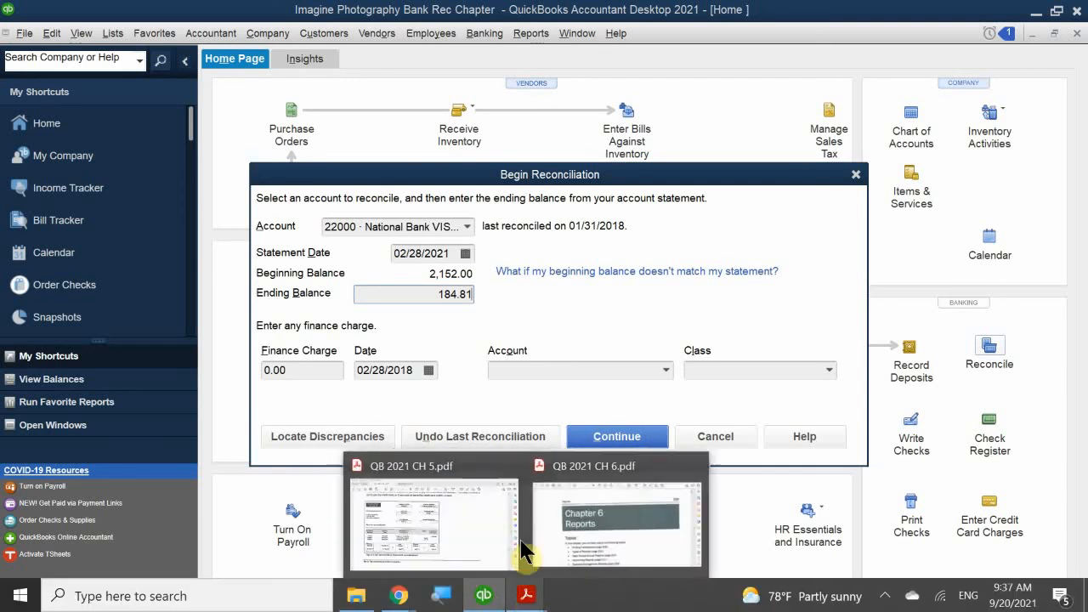
pyautogui.click(510, 519)
pyautogui.scroll(-3, 498, 379)
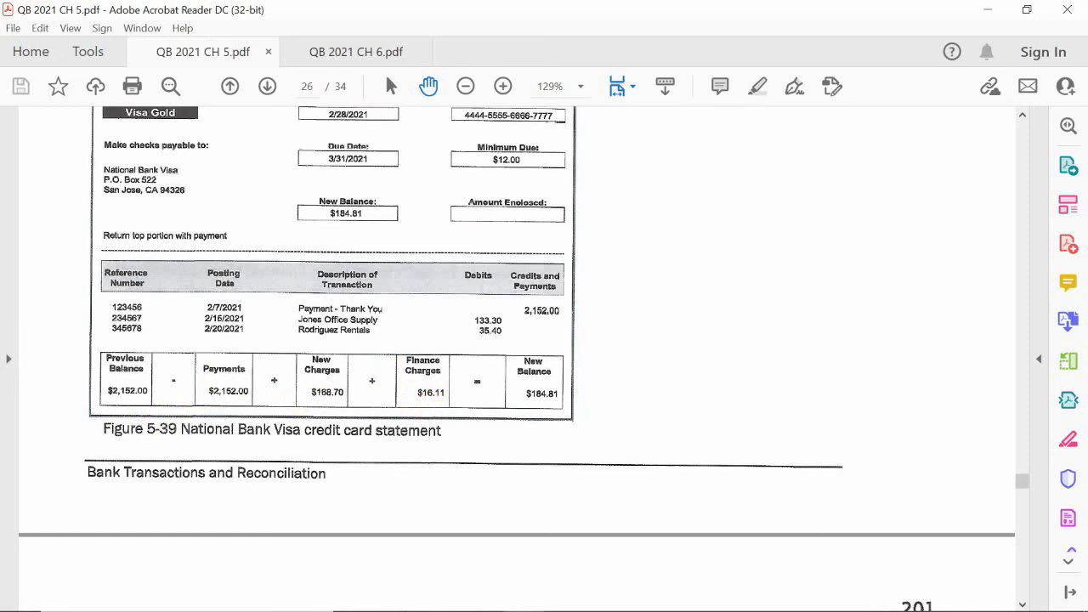
pyautogui.click(486, 596)
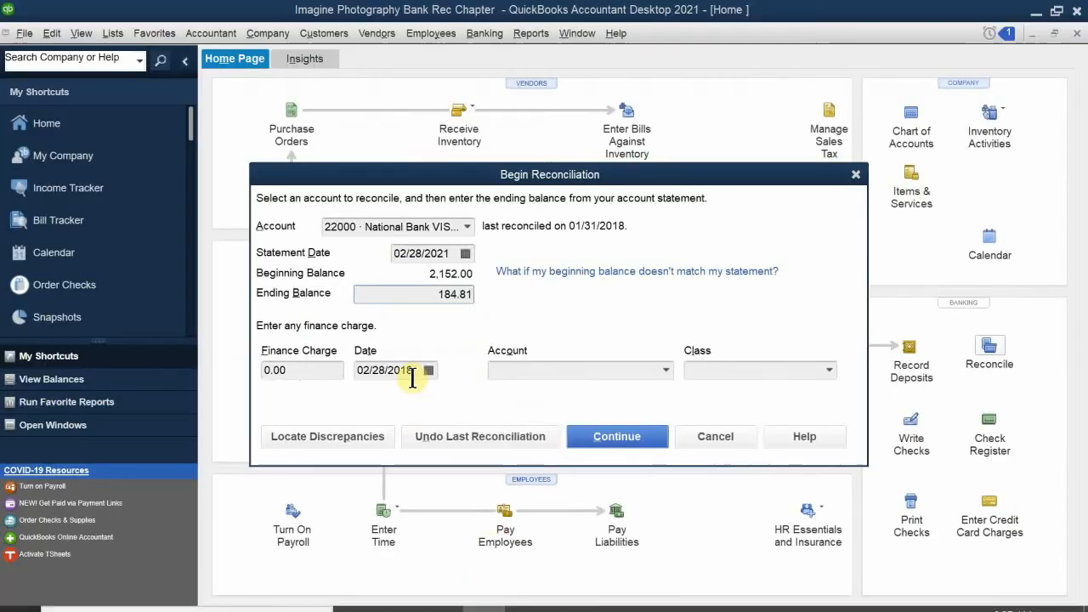
pyautogui.click(305, 372)
pyautogui.write('16.11')
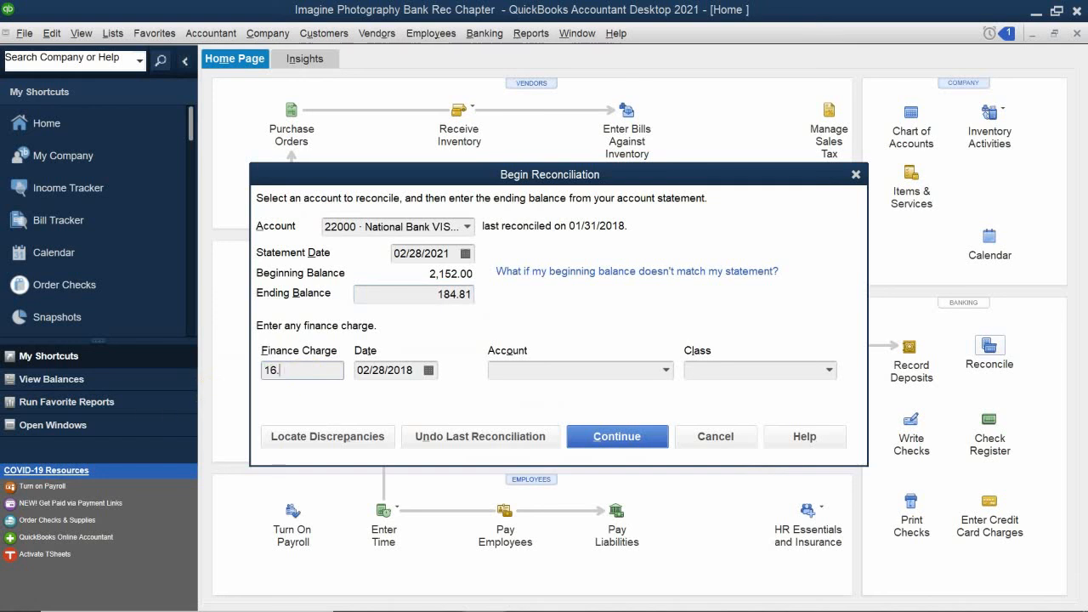
# - Set the finance charge date to 02/28/2021
pyautogui.click(414, 370)
pyautogui.press('BackSpace')
pyautogui.press('BackSpace')
pyautogui.write('21')
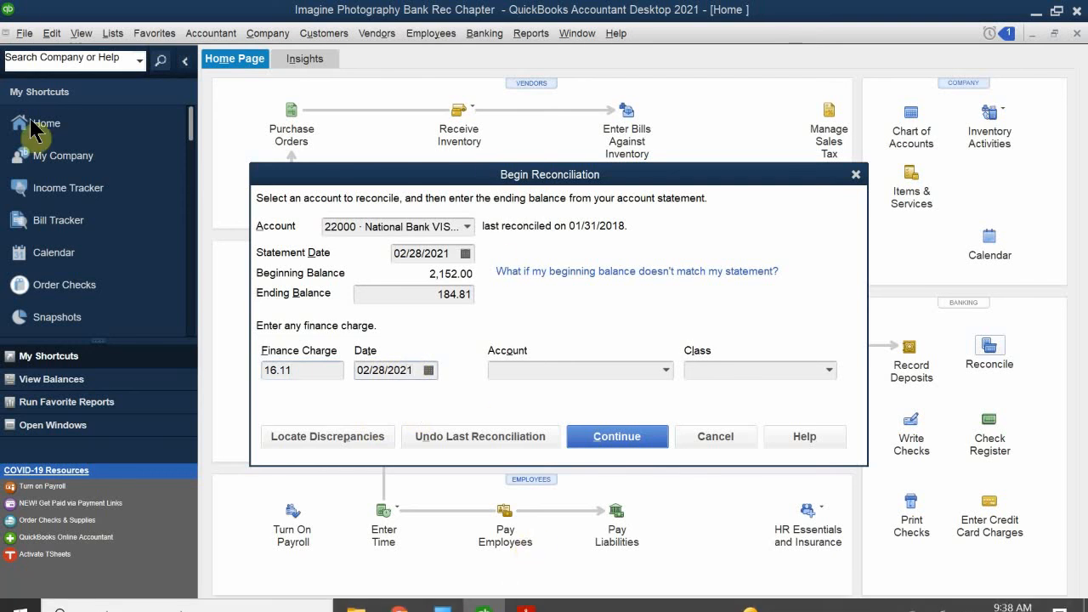
pyautogui.click(429, 370)
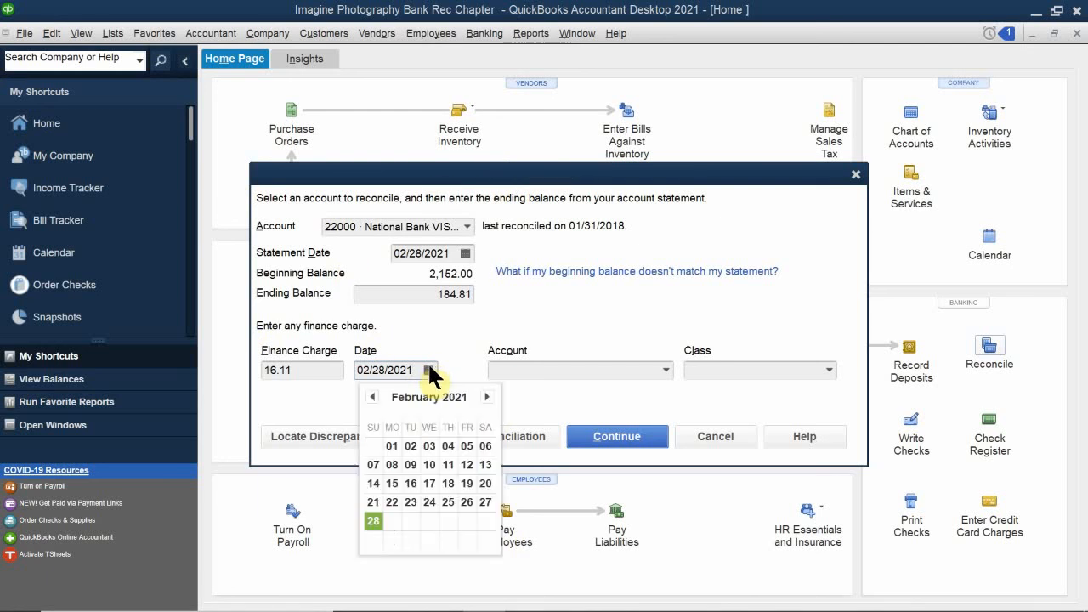
pyautogui.click(373, 520)
# - Assign the finance charge to the 63400 Interest Expense account
pyautogui.click(514, 369)
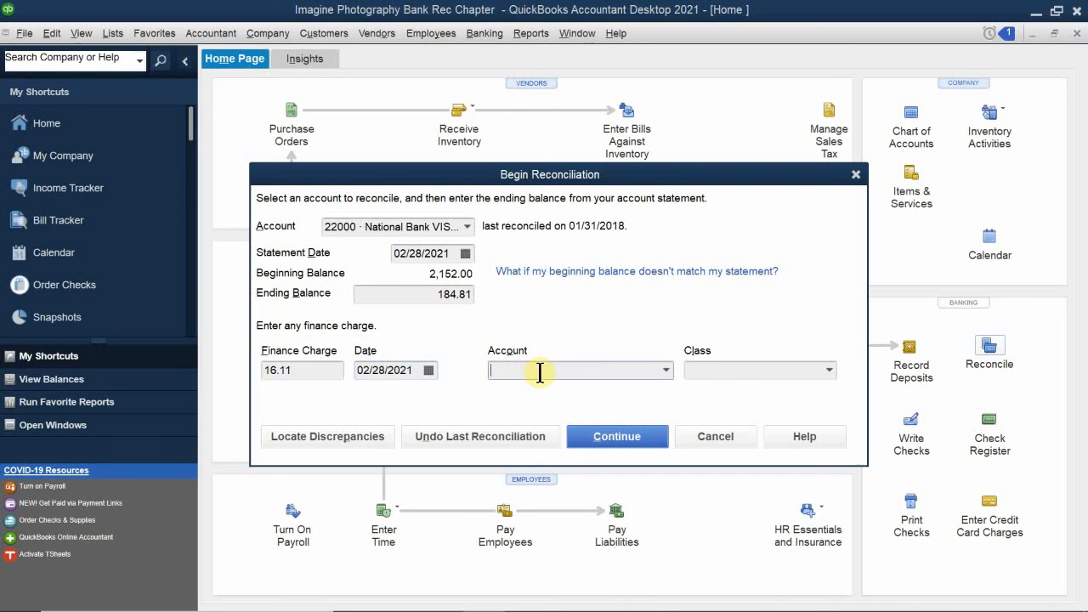
pyautogui.write('uin')
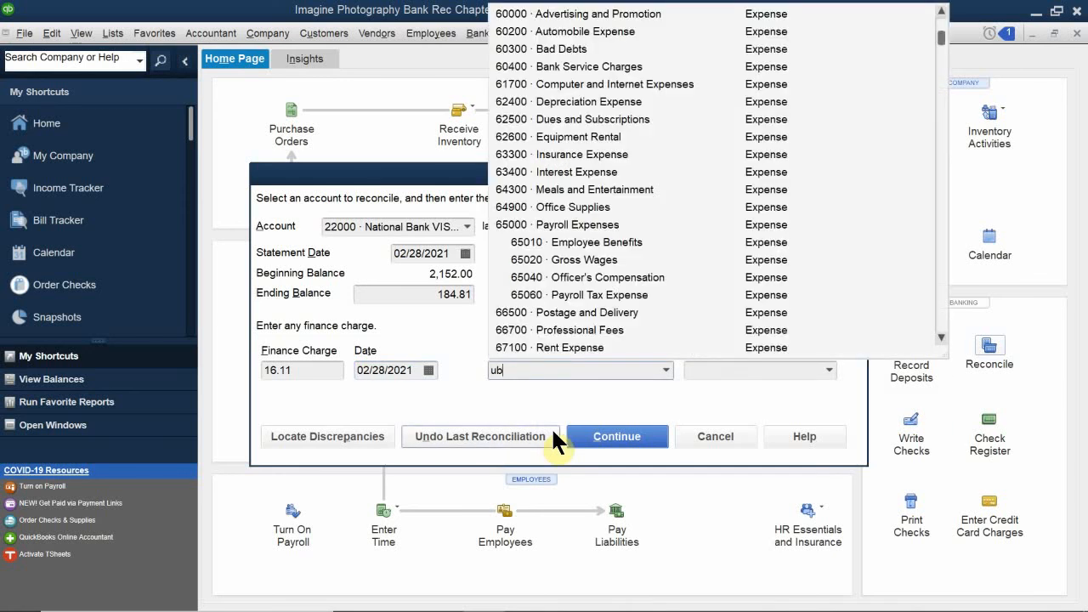
pyautogui.press('BackSpace')
pyautogui.press('BackSpace')
pyautogui.press('BackSpace')
pyautogui.write('inte')
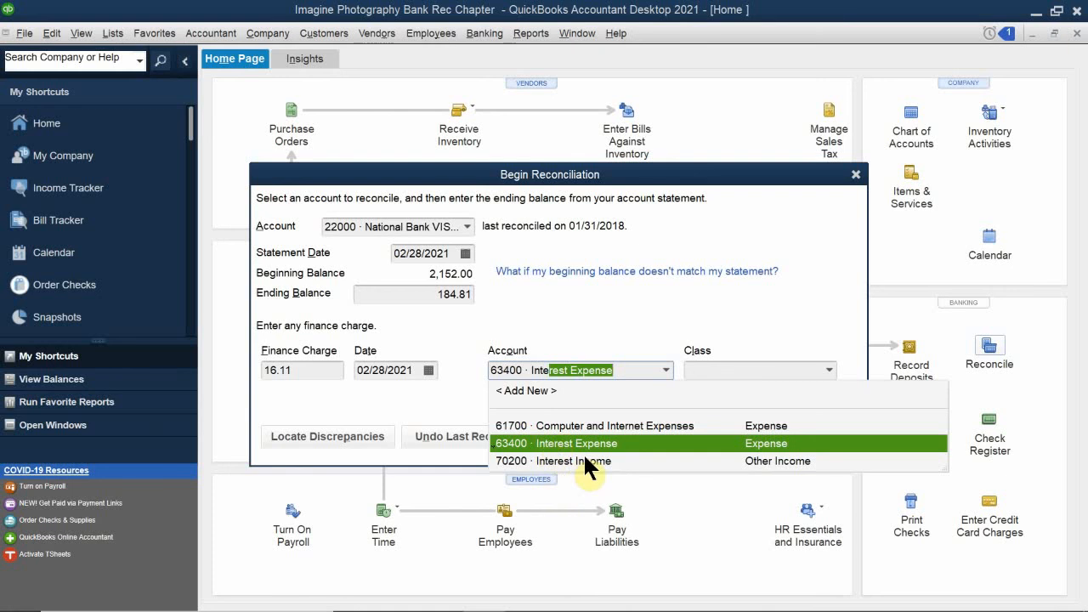
pyautogui.click(592, 443)
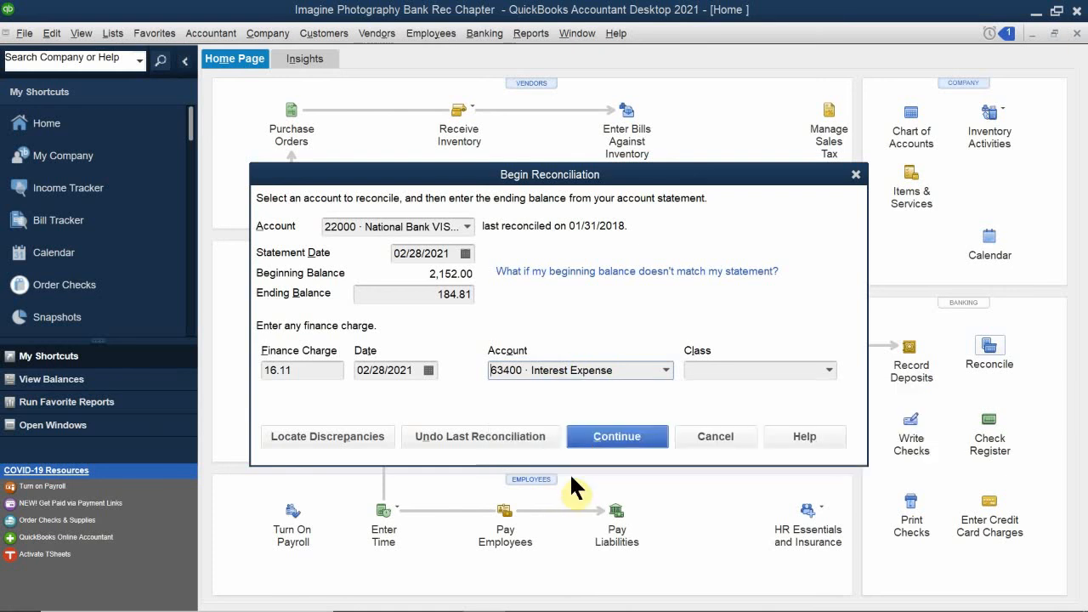
# - Assign the Overhead class to the finance charge and continue to the credit card transactions
pyautogui.click(713, 374)
pyautogui.write('O')
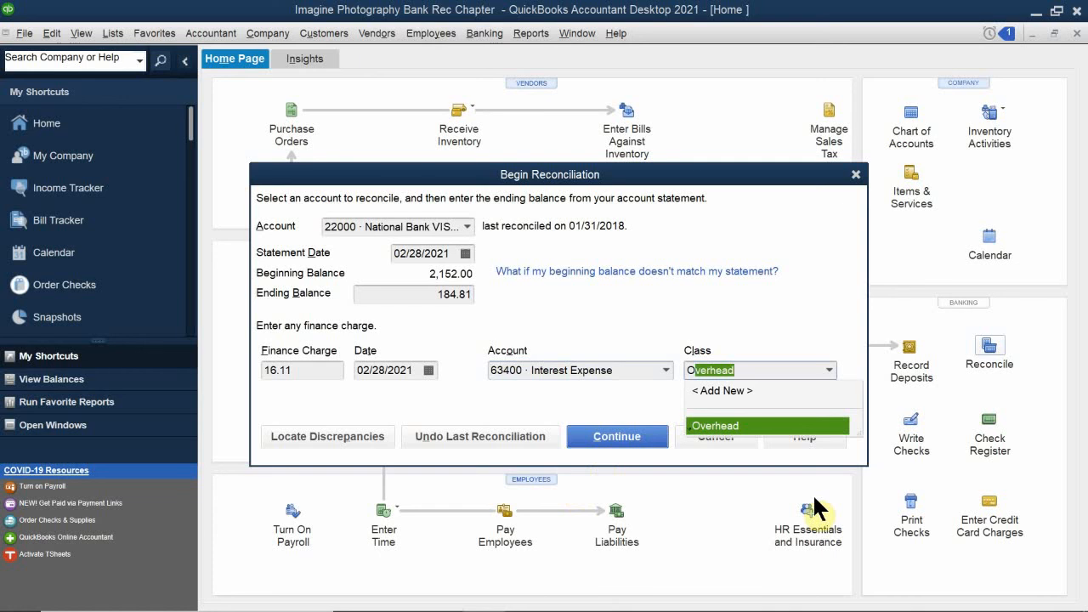
pyautogui.write('ve')
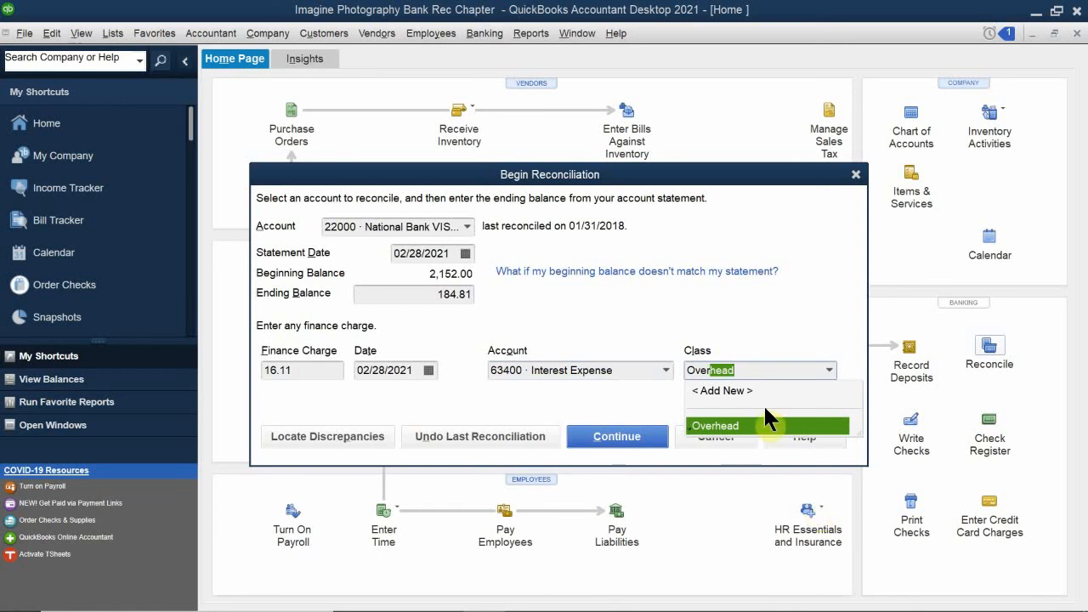
pyautogui.click(763, 421)
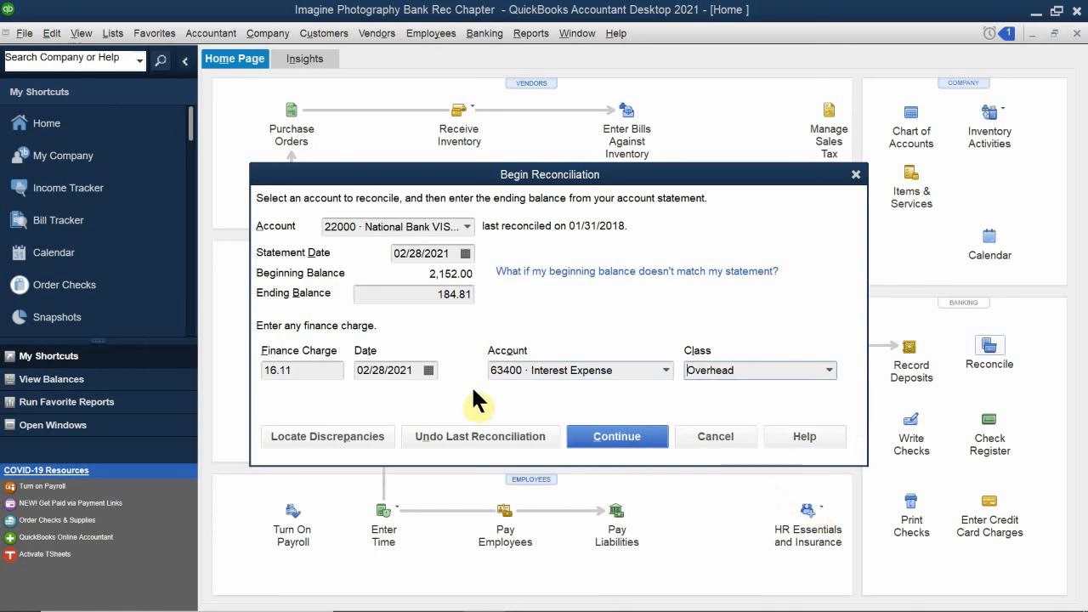
pyautogui.click(615, 436)
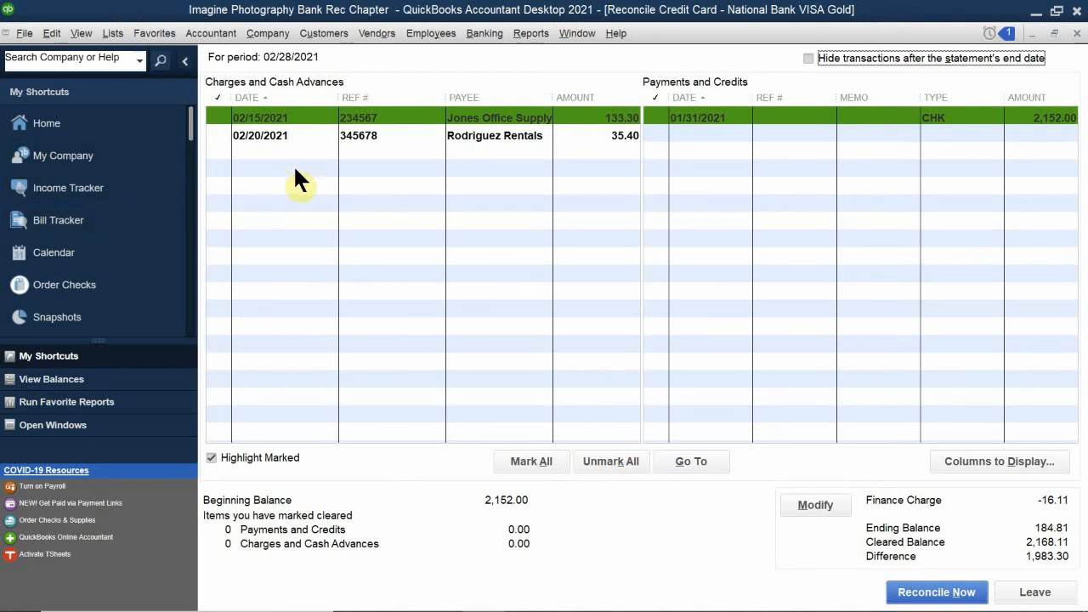
# - Mark the Jones Office Supply and Rodriguez Rentals charges and the 2,152.00 payment as cleared, and complete the reconciliation
pyautogui.click(213, 117)
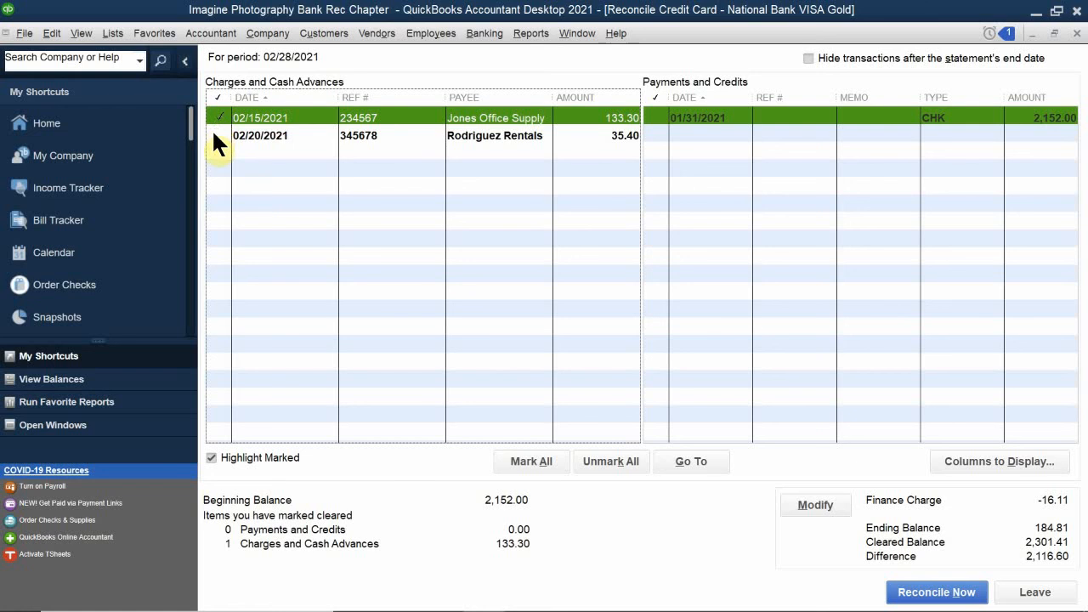
pyautogui.click(214, 134)
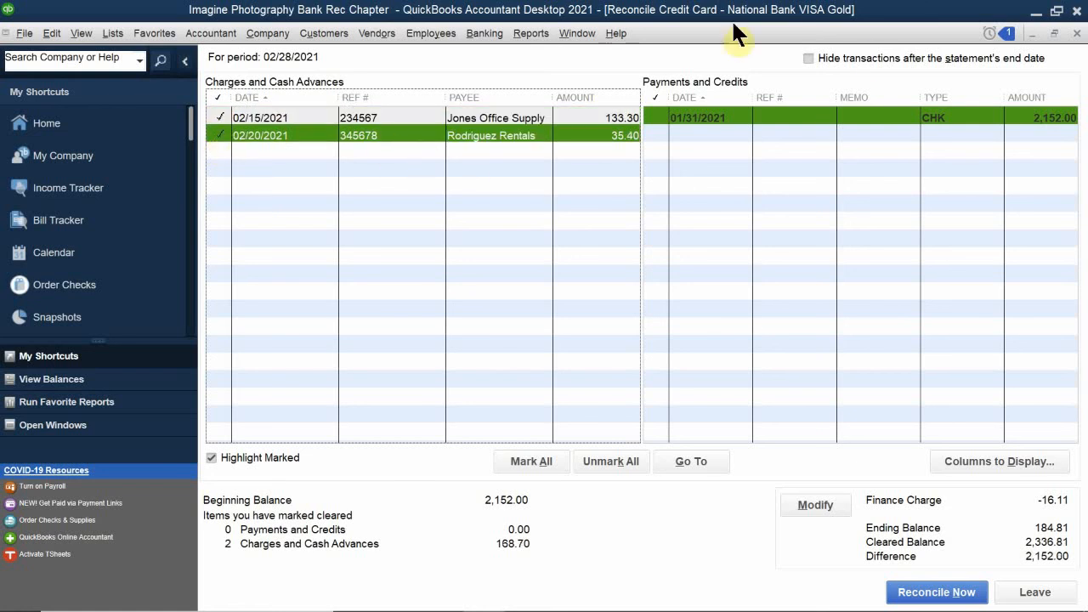
pyautogui.click(653, 117)
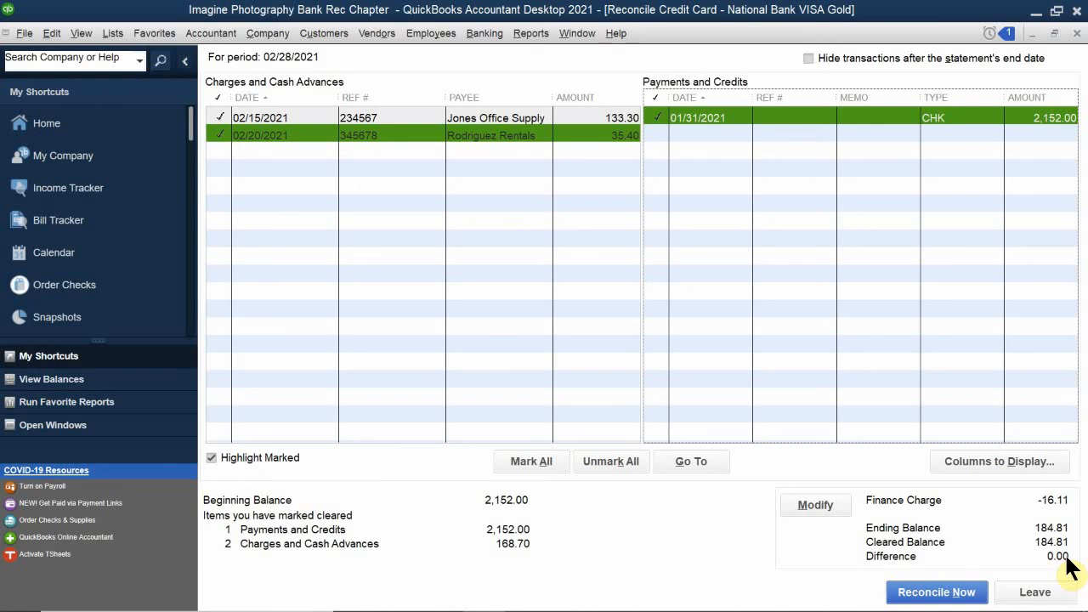
pyautogui.click(923, 595)
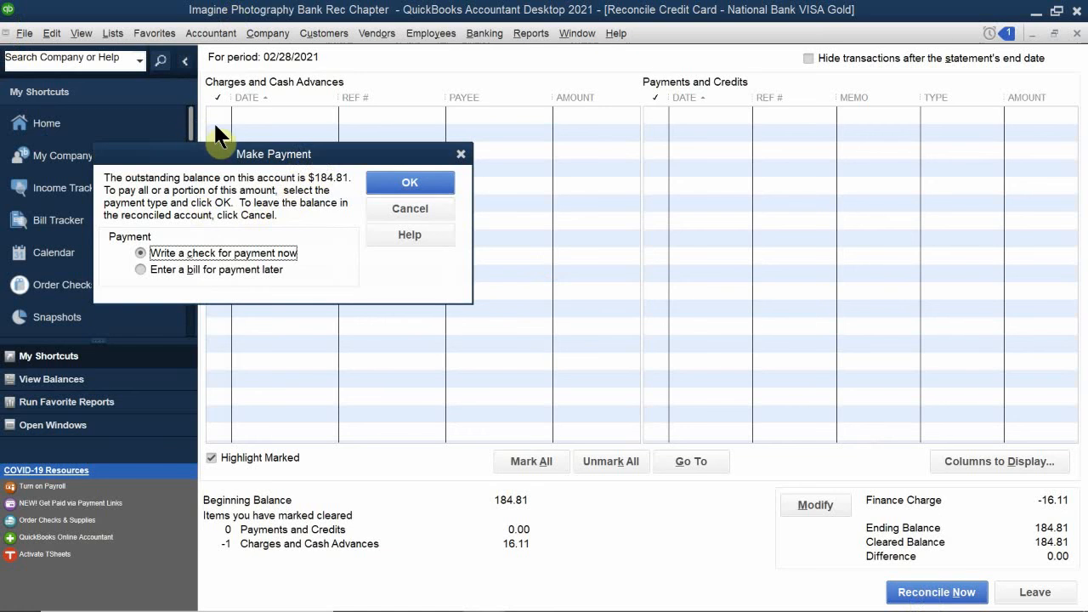
# - Choose to enter a bill for payment later for the outstanding VISA balance, and close the reconciliation report selection without displaying a report
pyautogui.moveTo(268, 150); pyautogui.dragTo(691, 281)
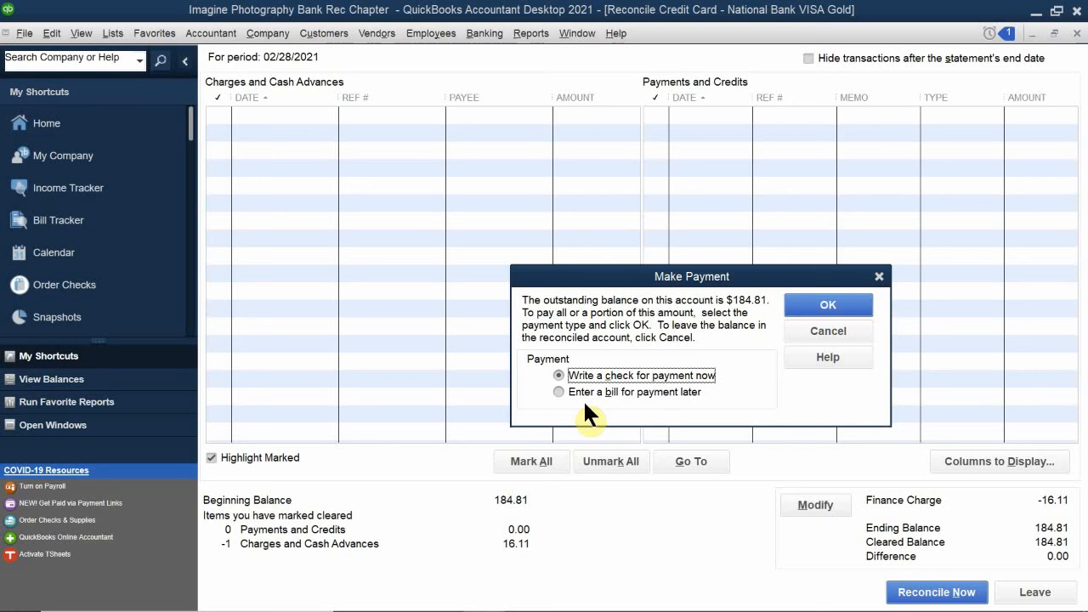
pyautogui.click(559, 392)
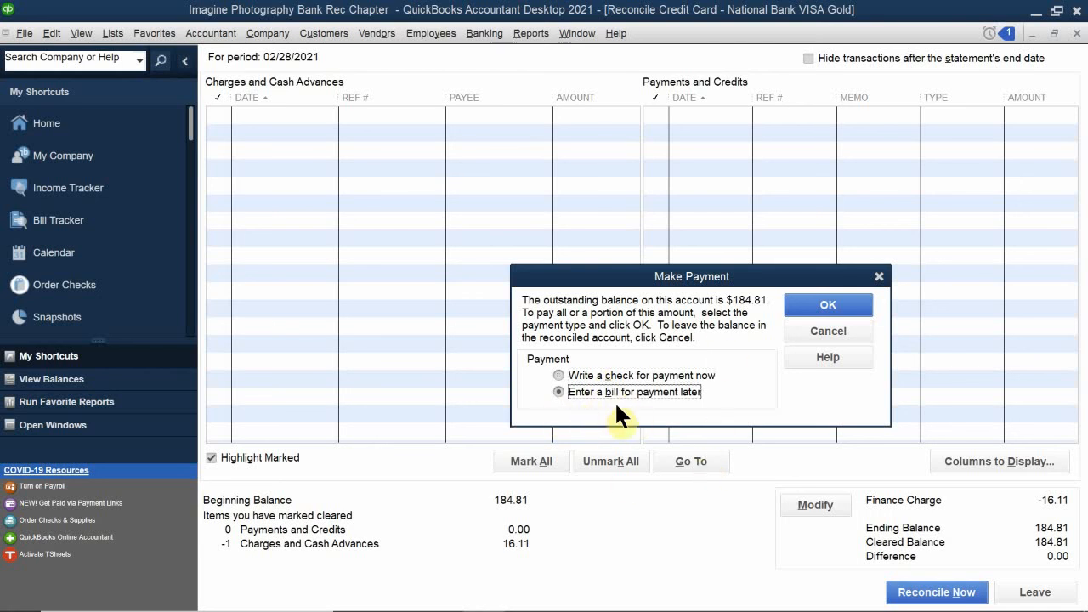
pyautogui.click(820, 301)
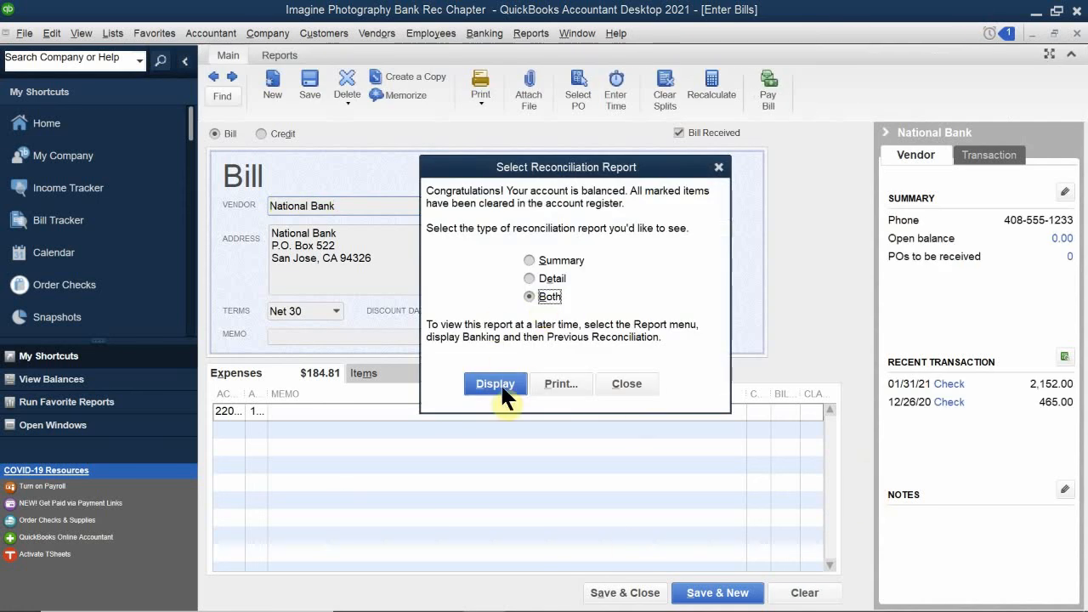
pyautogui.click(628, 382)
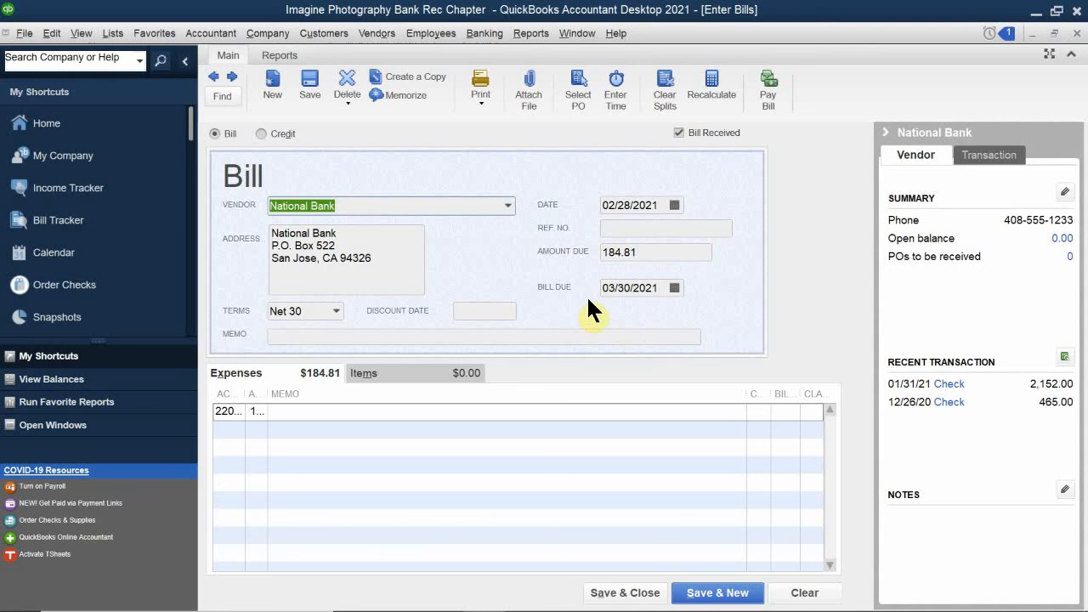
# - Change the National Bank bill's amount due to 50.00 to demonstrate a partial payment
pyautogui.moveTo(653, 255); pyautogui.dragTo(471, 260)
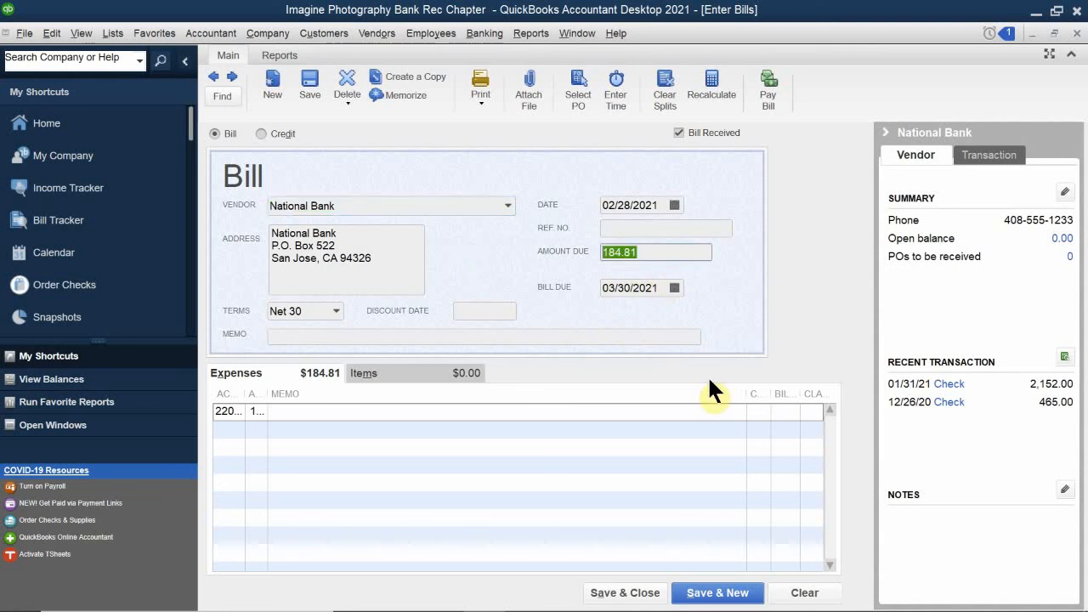
pyautogui.write('50.000')
pyautogui.press('BackSpace')
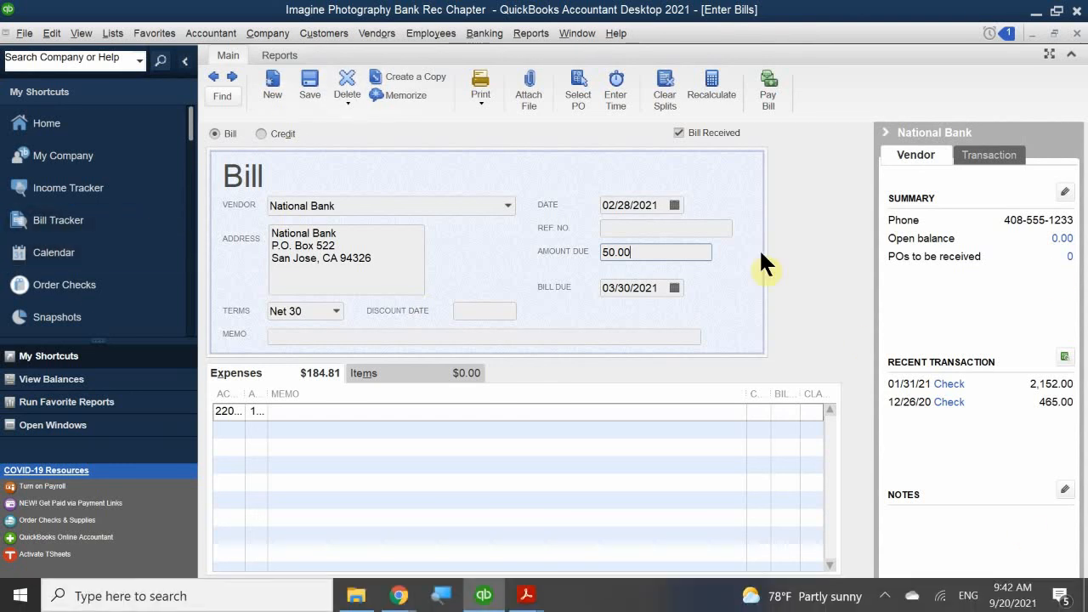
# - Set the National Bank bill's amount due to 184.81, then save and close the bill
pyautogui.doubleClick(660, 251)
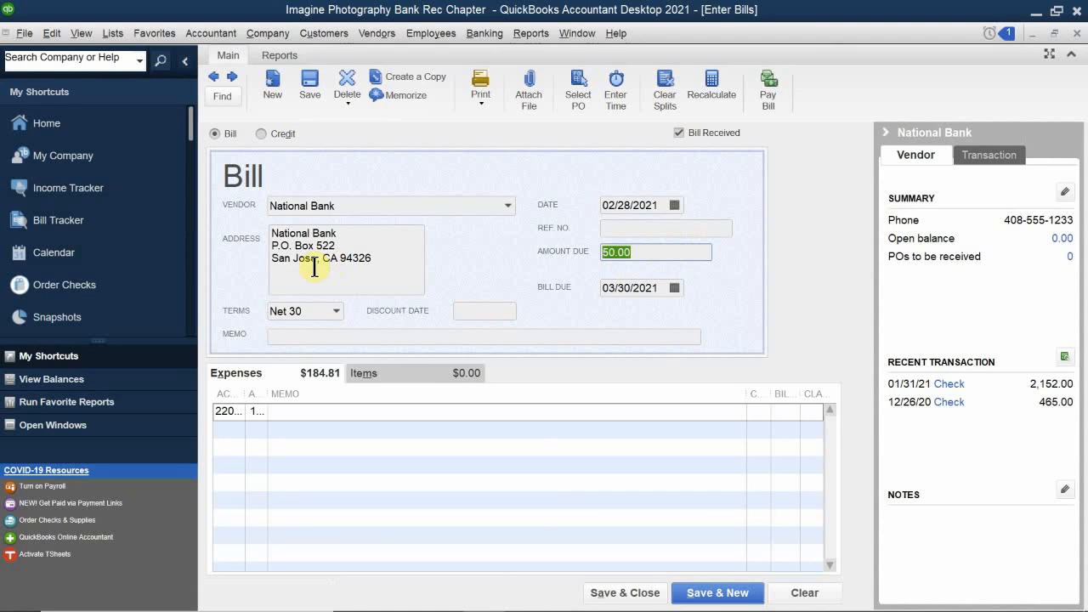
pyautogui.write('184.')
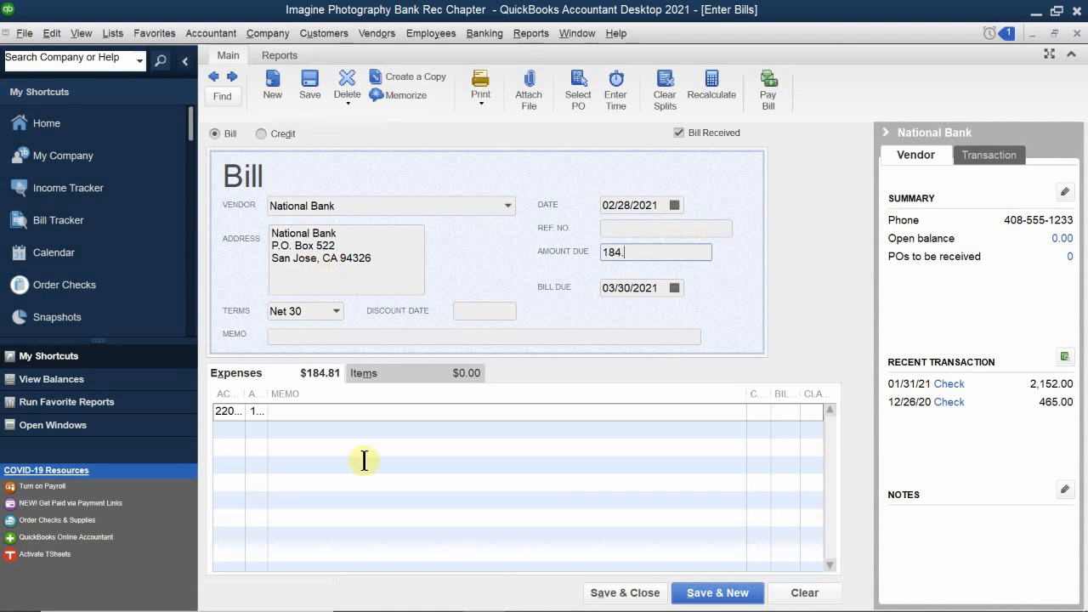
pyautogui.moveTo(599, 600)
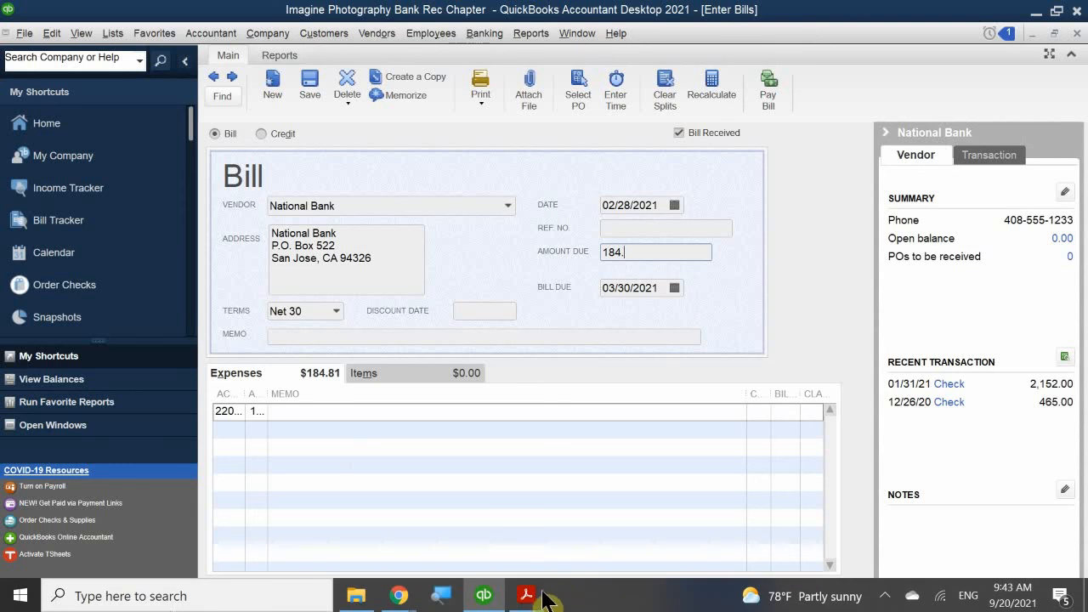
pyautogui.moveTo(532, 596)
pyautogui.moveTo(483, 515)
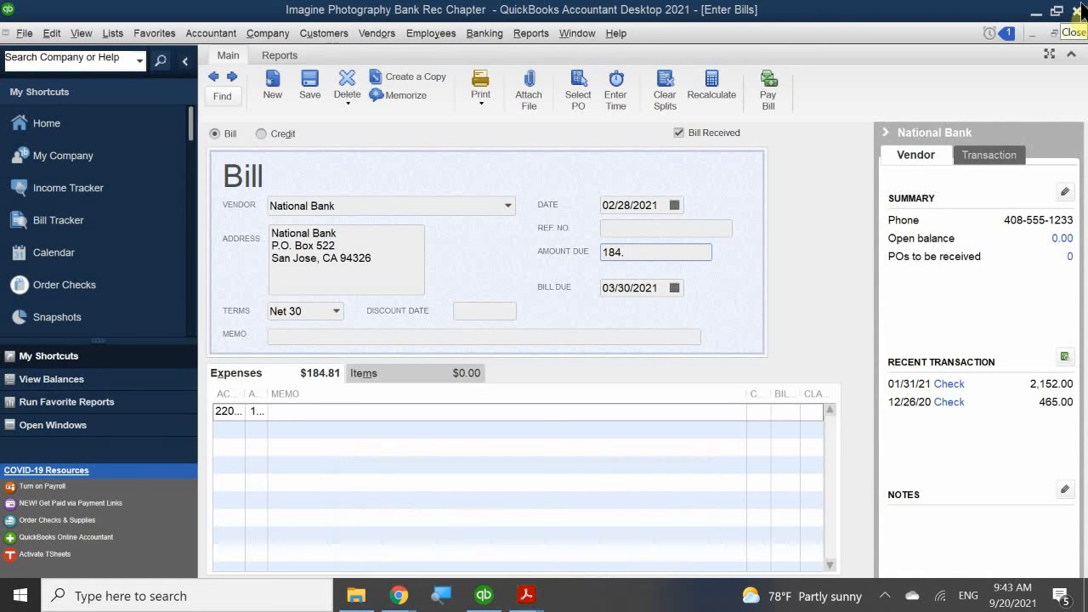
pyautogui.click(661, 253)
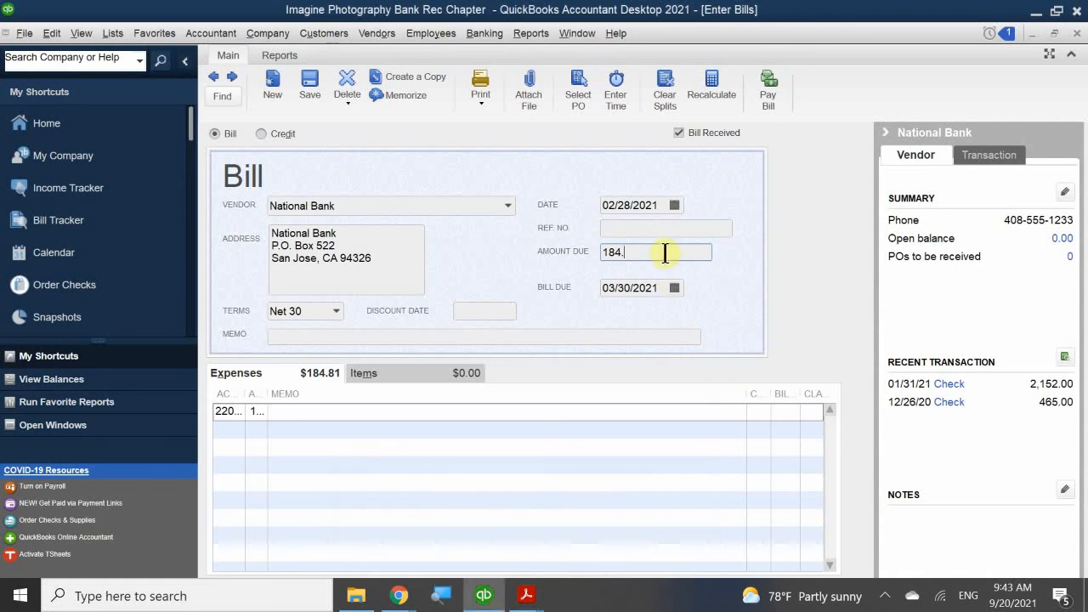
pyautogui.write('81')
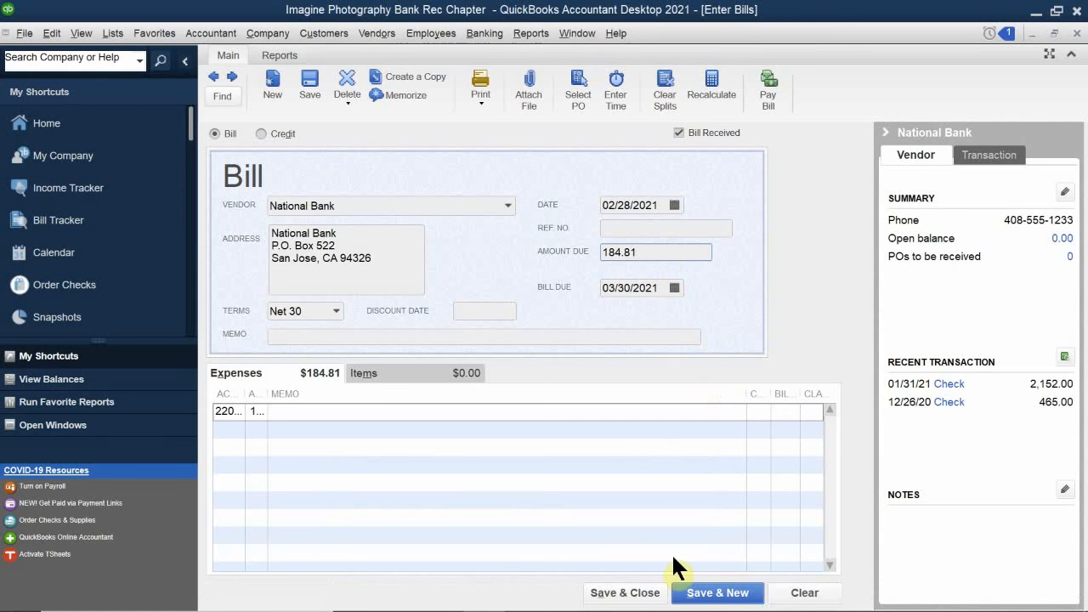
pyautogui.click(627, 595)
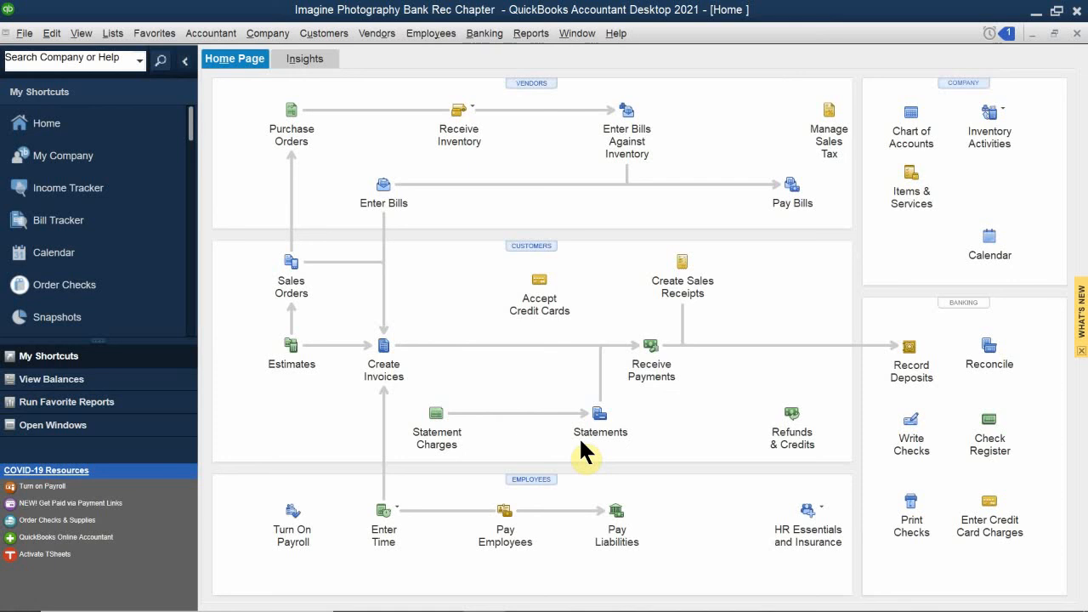
# - Switch to the QB 2021 CH 5 PDF and view the National Bank Visa credit card statement
pyautogui.moveTo(118, 610)
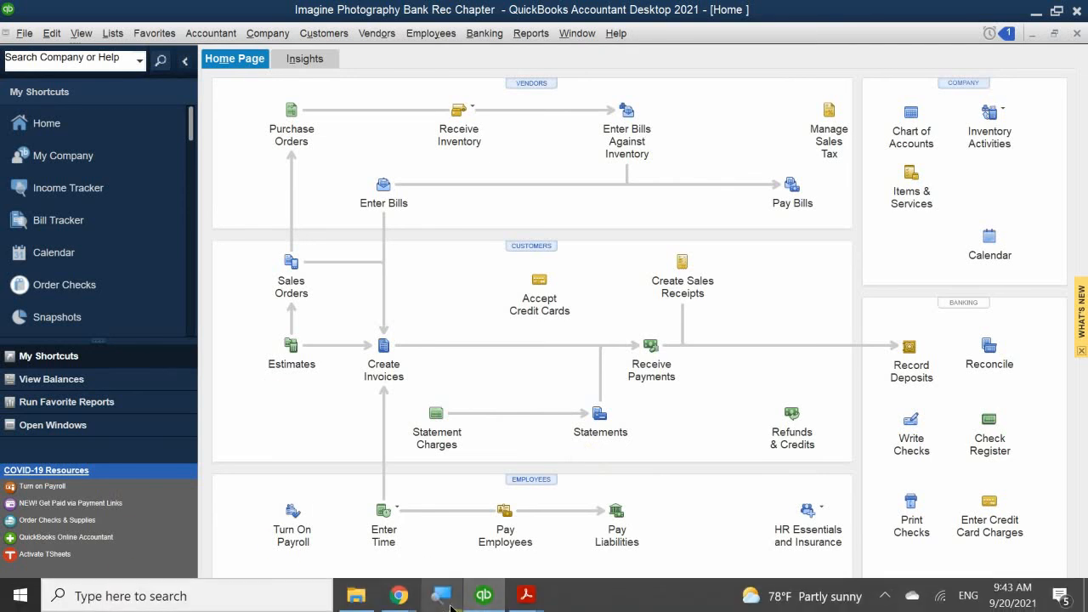
pyautogui.moveTo(484, 595)
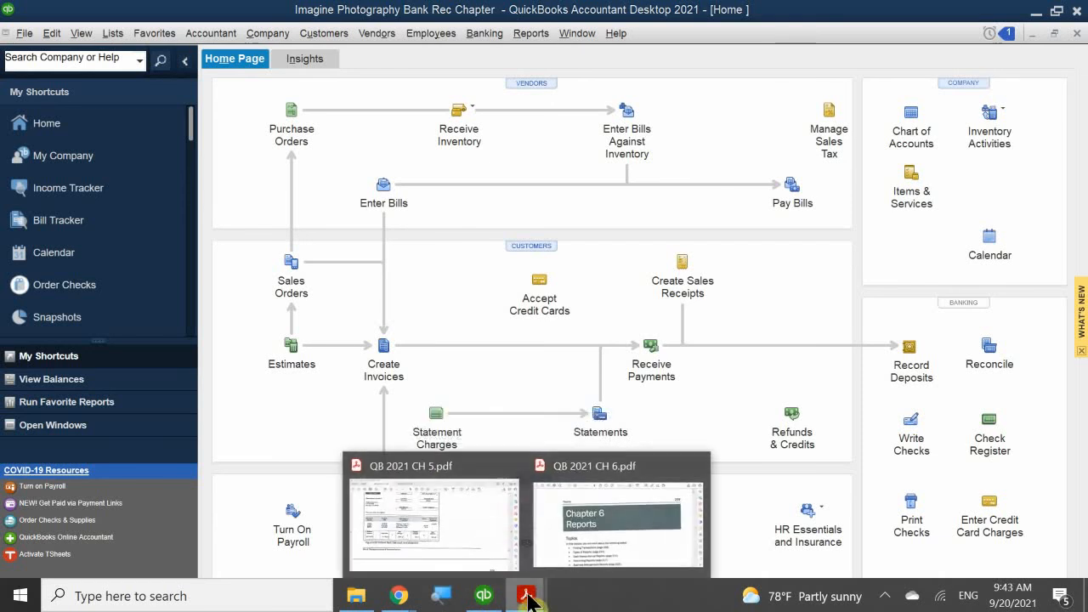
pyautogui.click(482, 536)
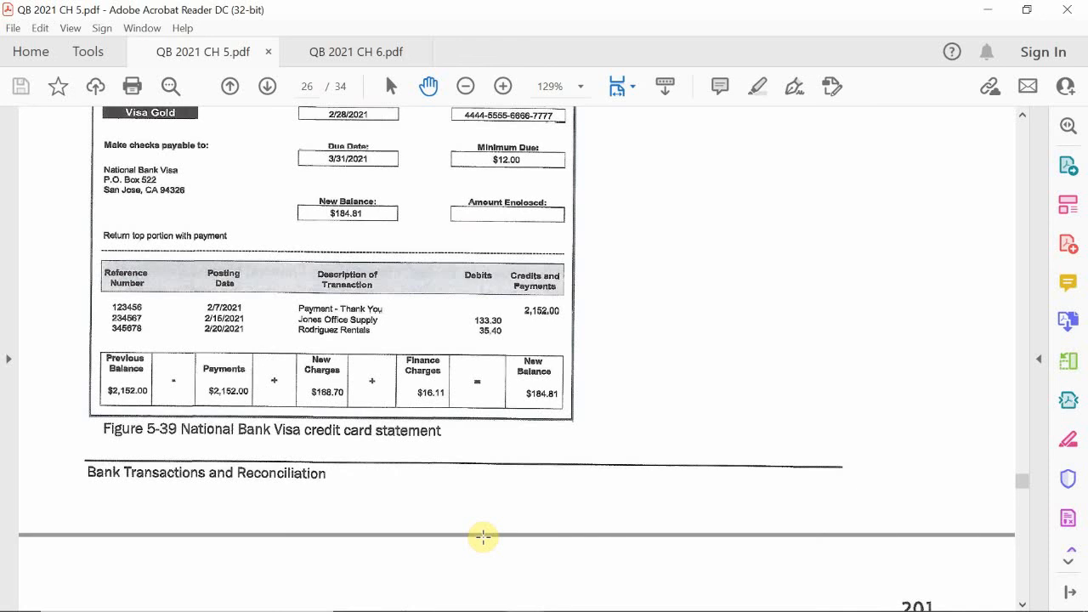
# - Review the remaining credit card reconciliation steps in the Chapter 5 PDF, from the VISA statement through the Save & Close bill step
pyautogui.moveTo(353, 608)
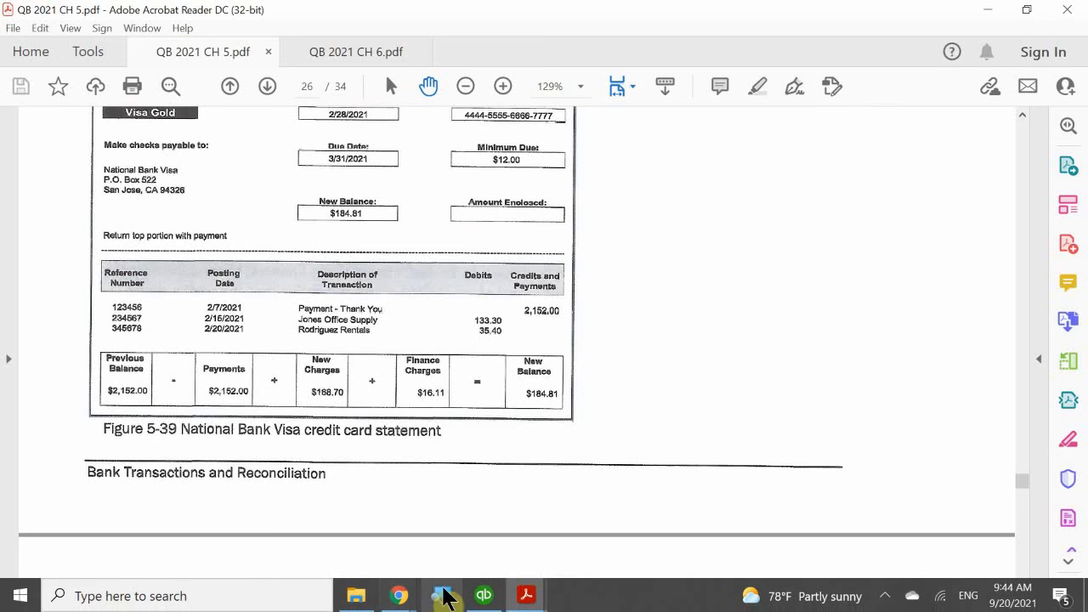
pyautogui.moveTo(527, 595)
pyautogui.click(491, 553)
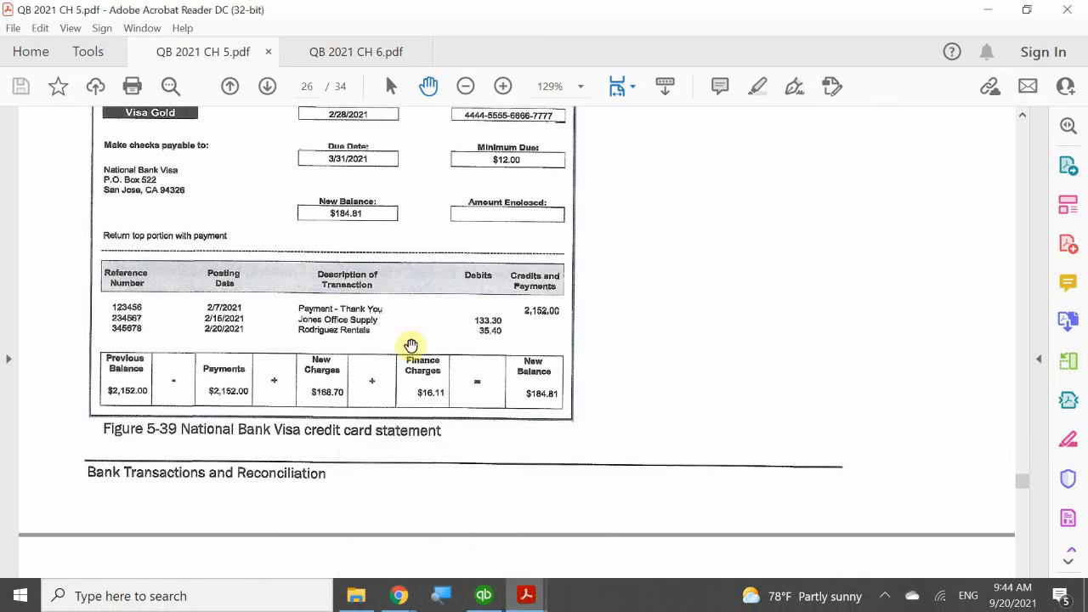
pyautogui.scroll(-15, 411, 344)
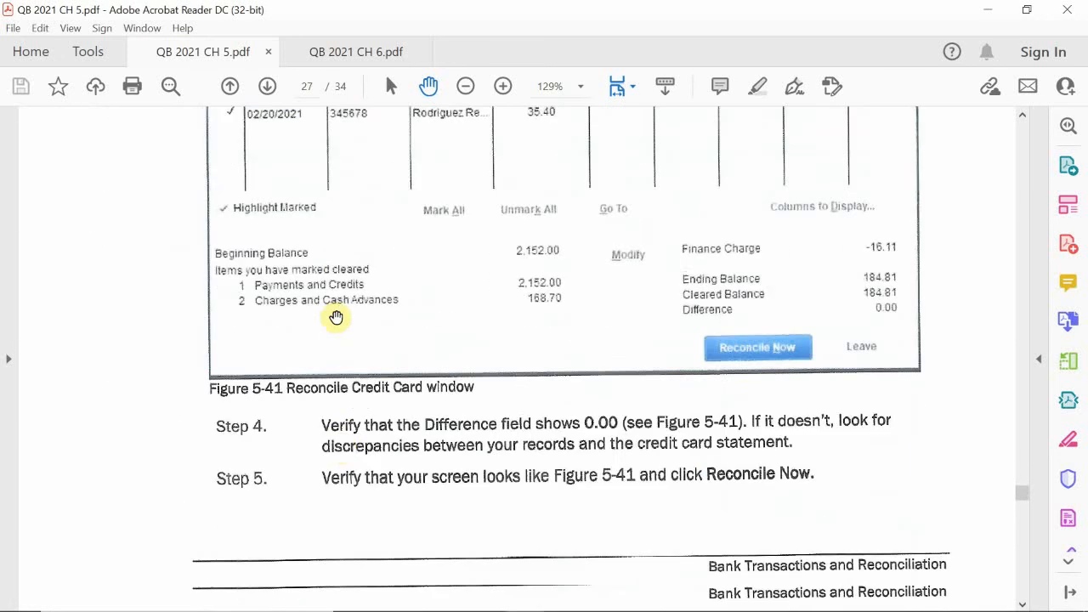
pyautogui.scroll(-10, 340, 313)
pyautogui.scroll(3, 346, 312)
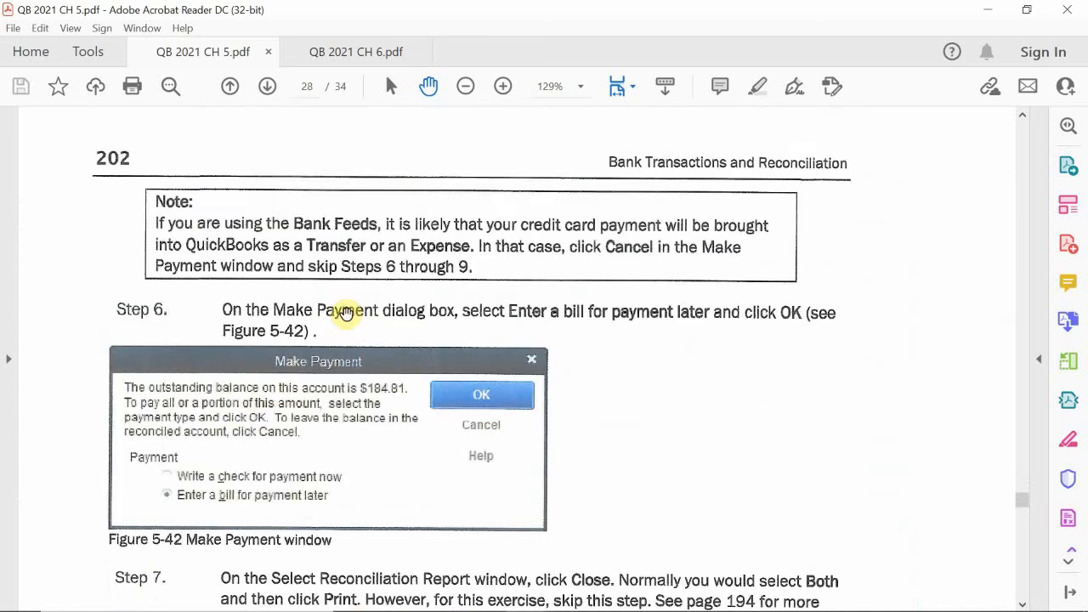
pyautogui.scroll(-10, 346, 312)
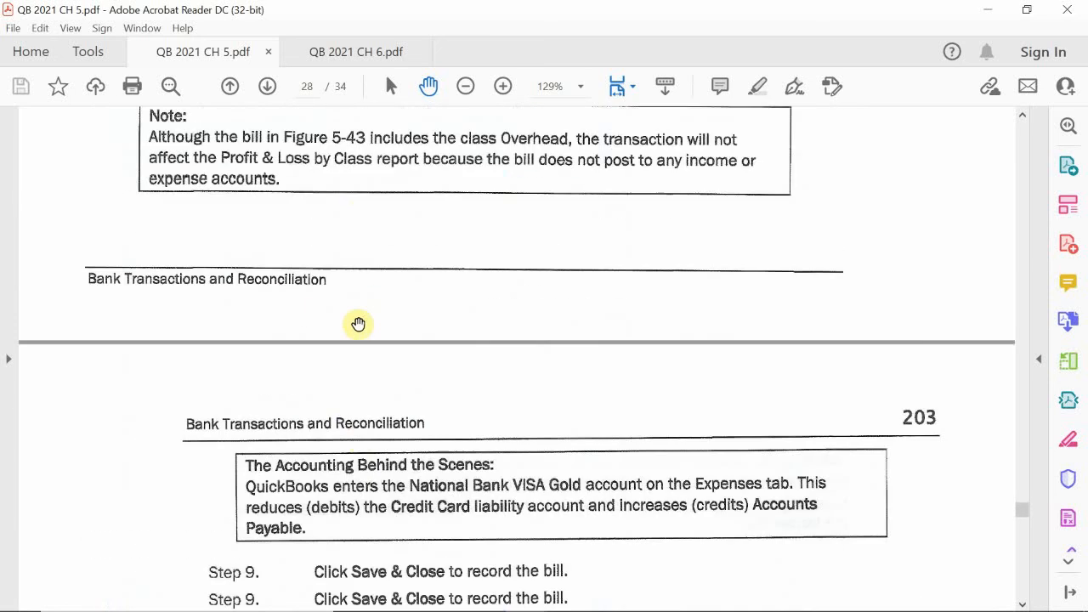
pyautogui.scroll(-12, 358, 324)
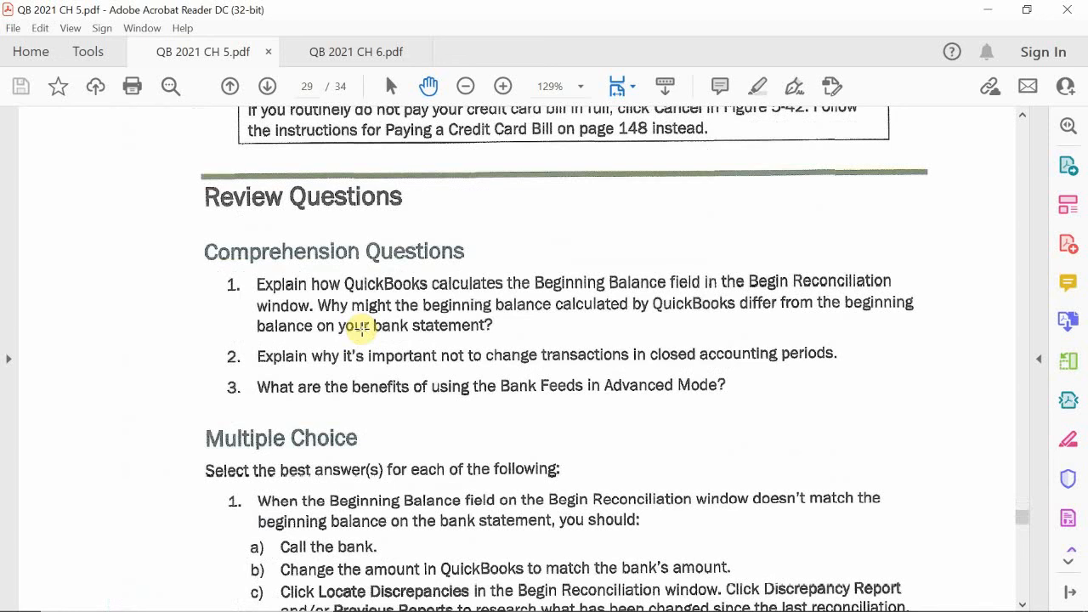
# - Read the Chapter 5 comprehension questions and multiple choice questions 1 to 3, including question 3's answer options on page 204
pyautogui.scroll(-2, 360, 260)
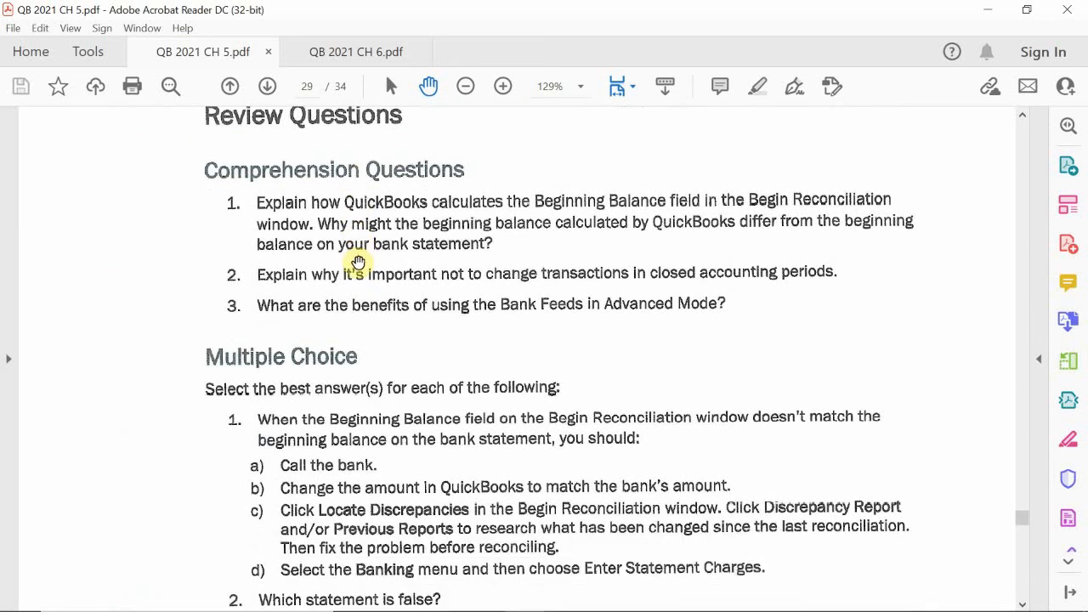
pyautogui.scroll(-4, 358, 262)
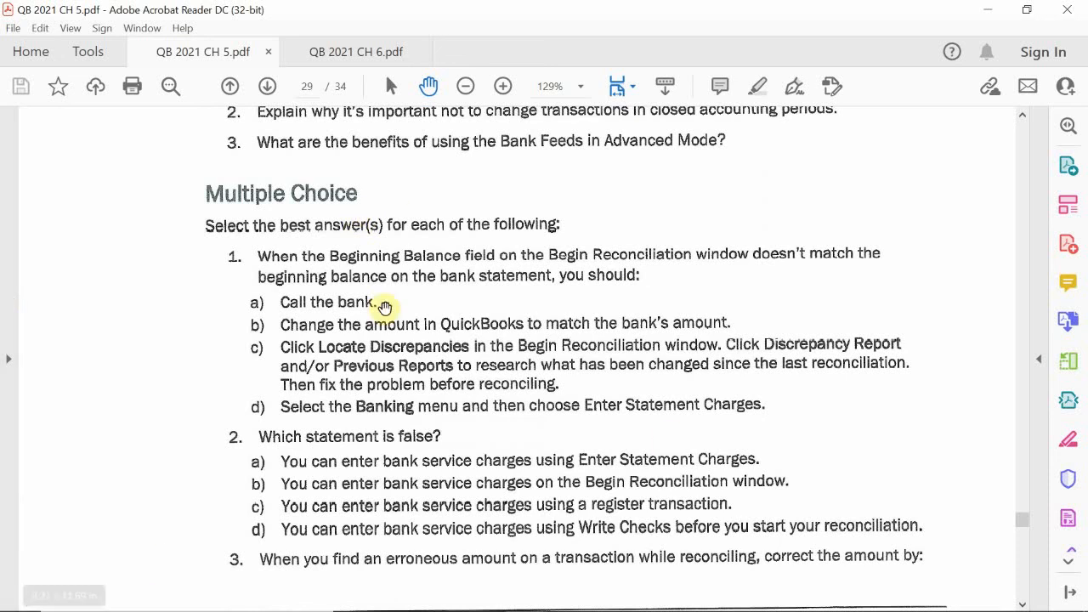
pyautogui.scroll(-4, 199, 365)
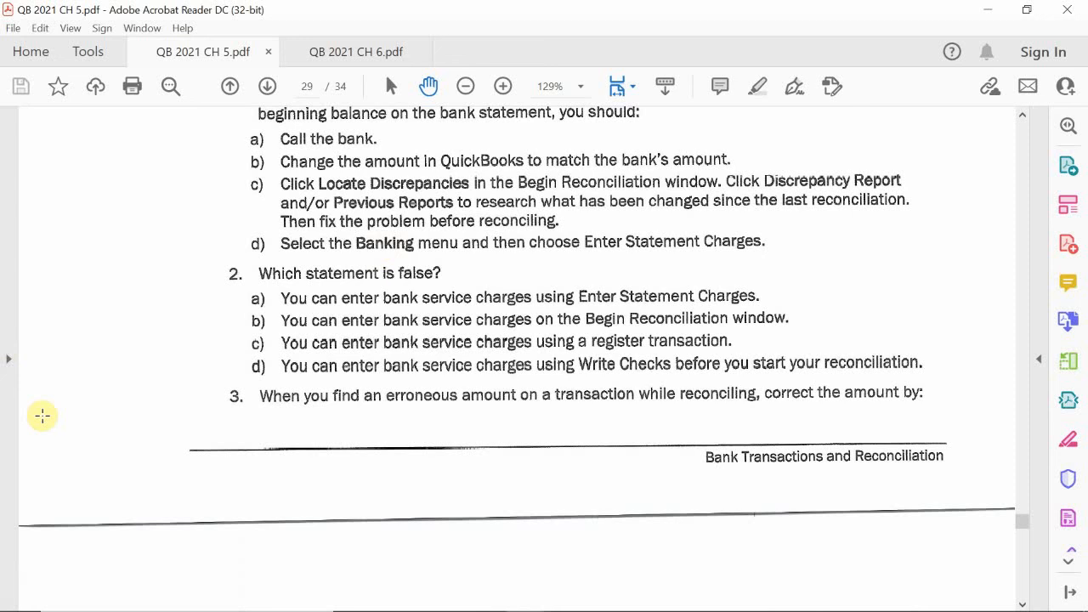
pyautogui.scroll(-2, 42, 416)
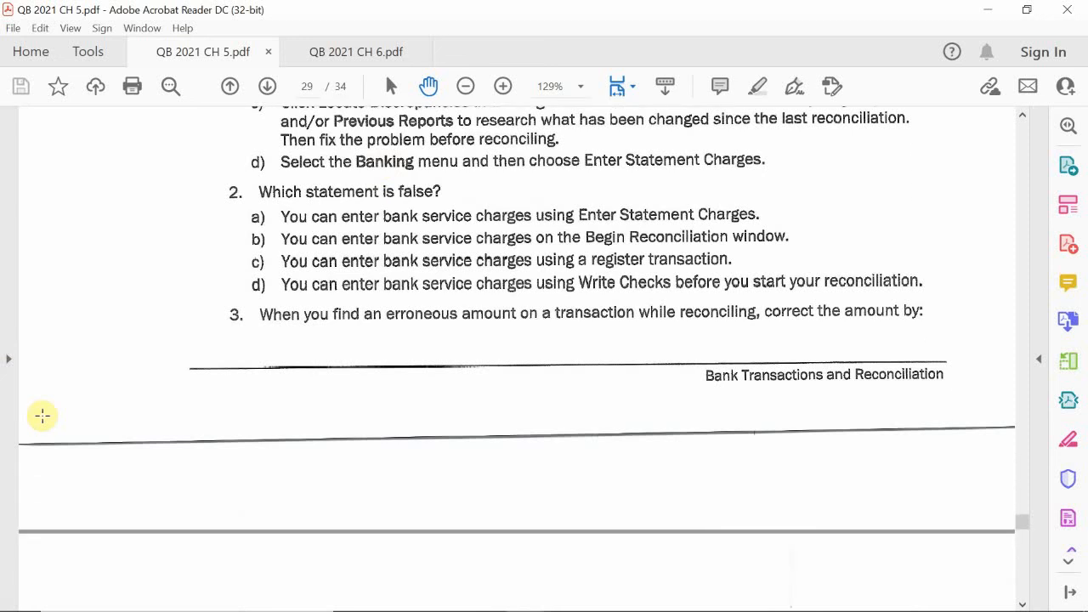
pyautogui.scroll(-8, 42, 416)
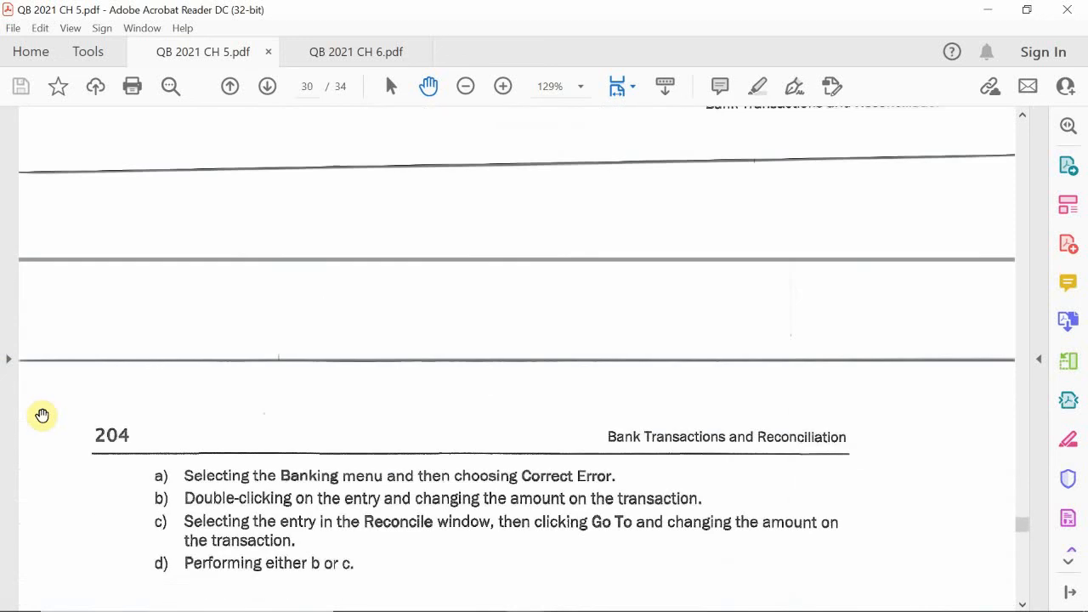
pyautogui.scroll(9, 43, 415)
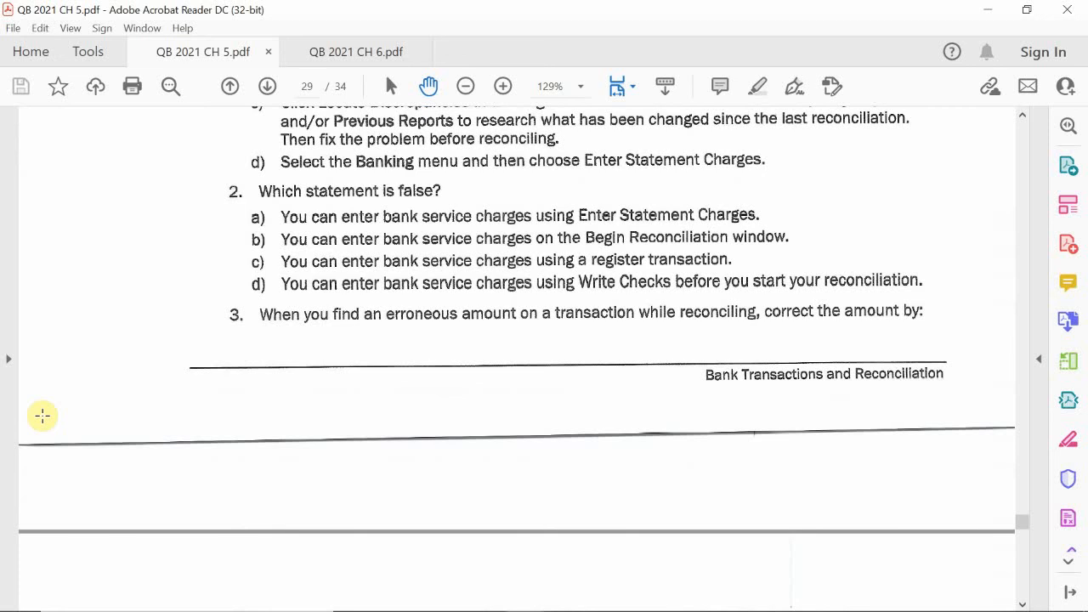
pyautogui.scroll(-5, 37, 469)
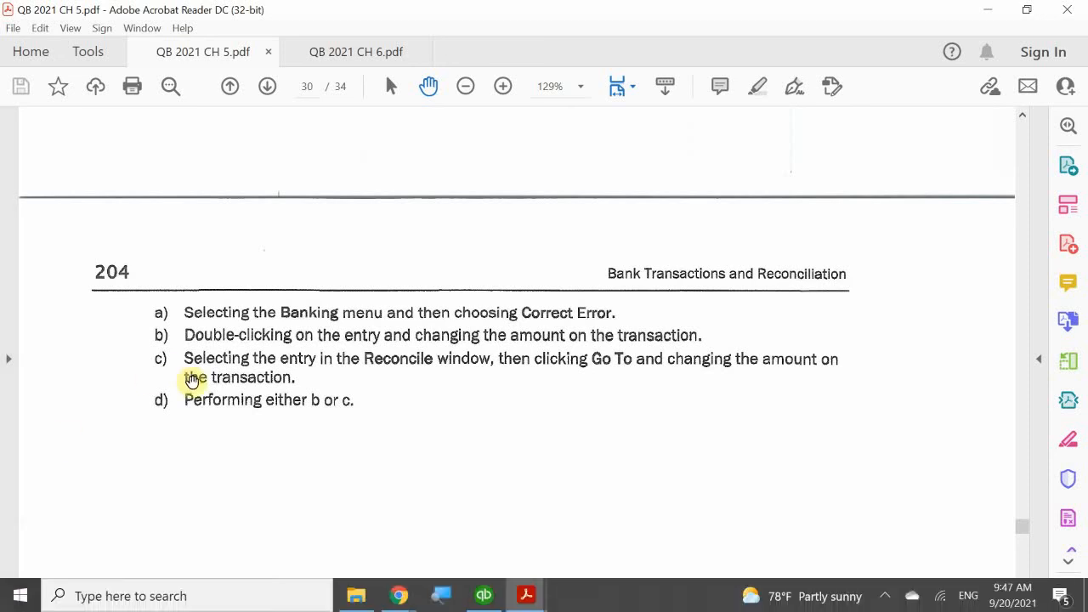
# - Read multiple choice questions 4 to 7, covering voided checks, Reconcile window columns, correct reconciliation and the Reconciliation Summary report
pyautogui.scroll(-5, 168, 451)
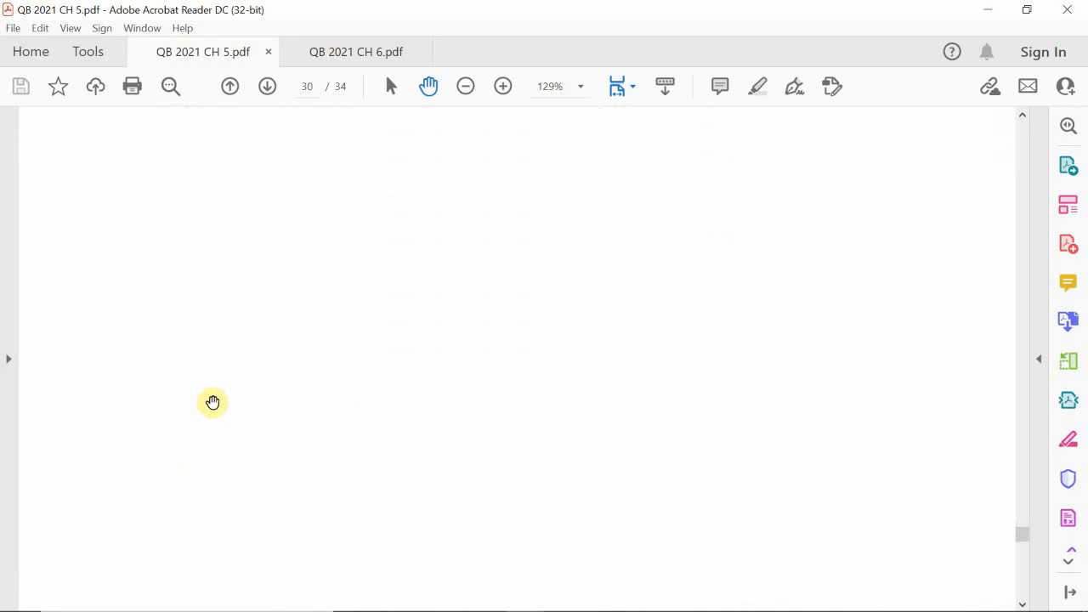
pyautogui.scroll(-4, 214, 400)
pyautogui.scroll(-1, 282, 309)
pyautogui.scroll(-3, 282, 309)
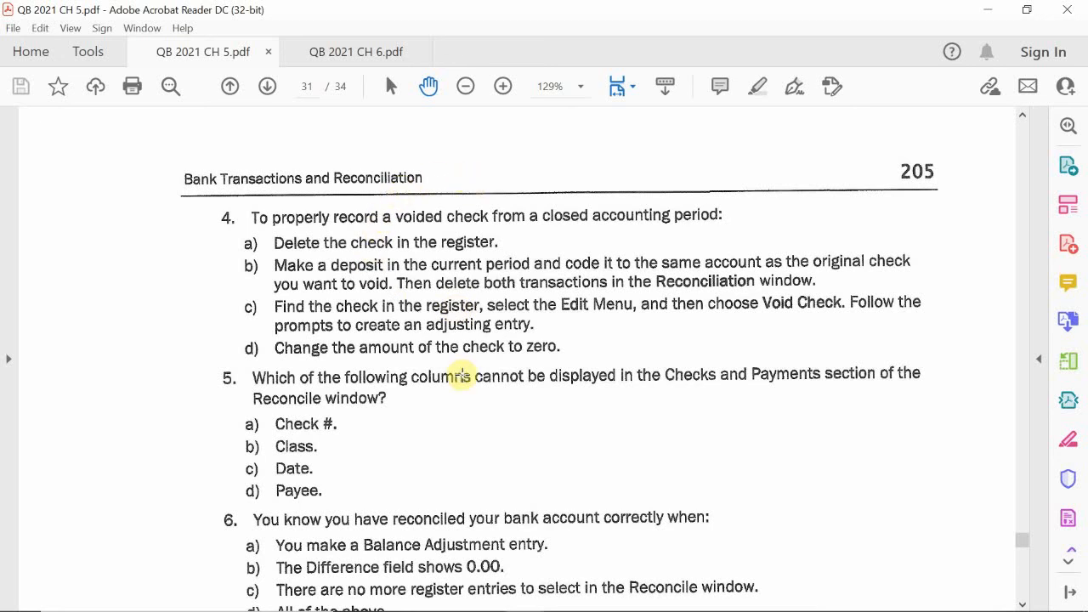
pyautogui.scroll(-3, 461, 375)
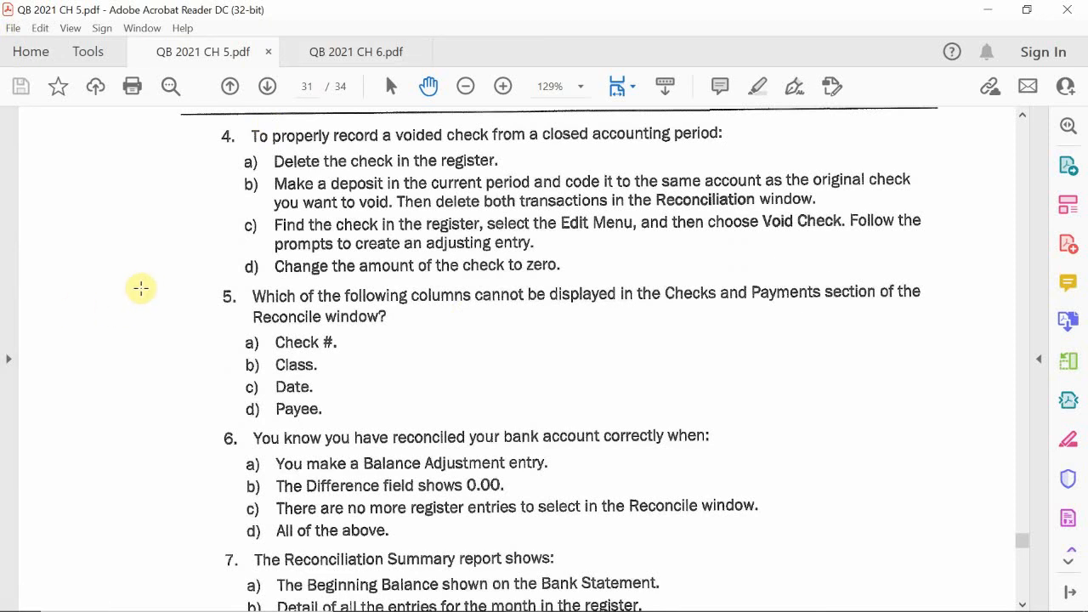
pyautogui.scroll(-4, 143, 298)
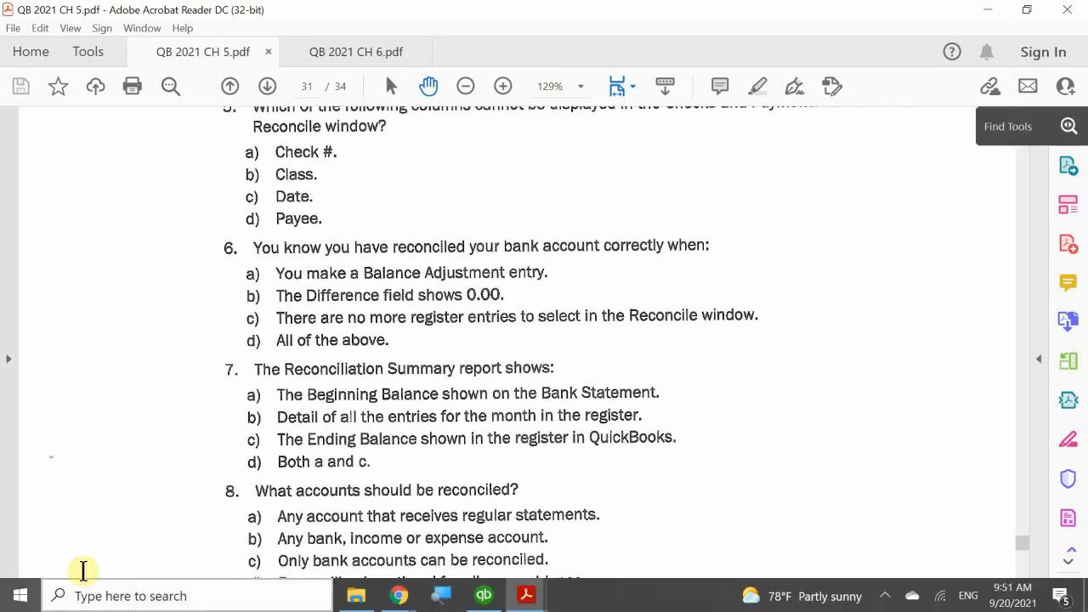
# - Read multiple choice questions 8 to 11 on accounts to reconcile, undoing a reconciliation, bounced customer checks and finishing credit card reconciliation
pyautogui.scroll(-1, 132, 428)
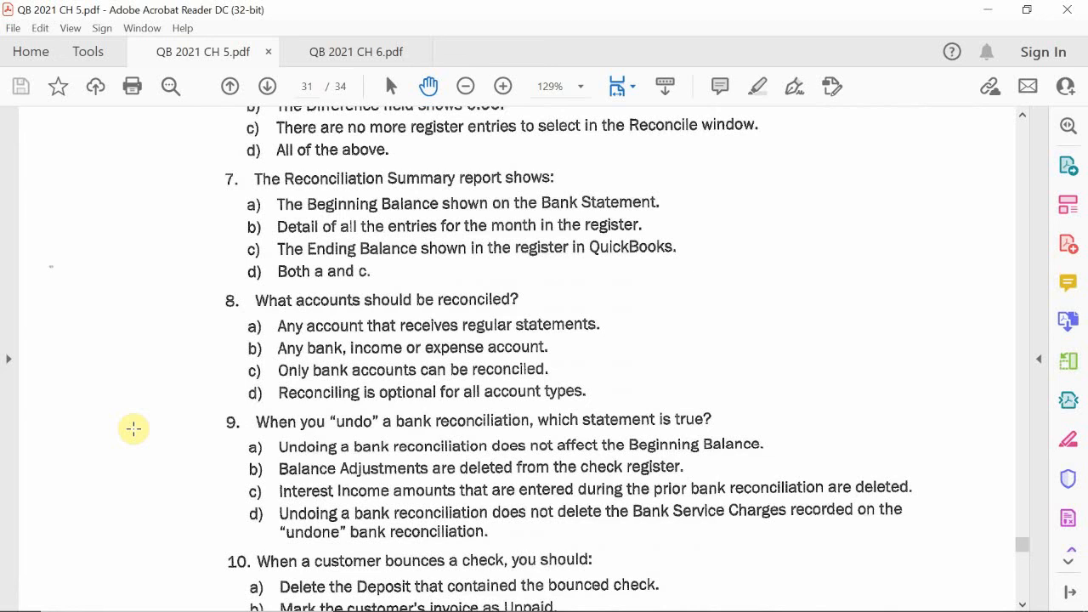
pyautogui.scroll(-3, 133, 429)
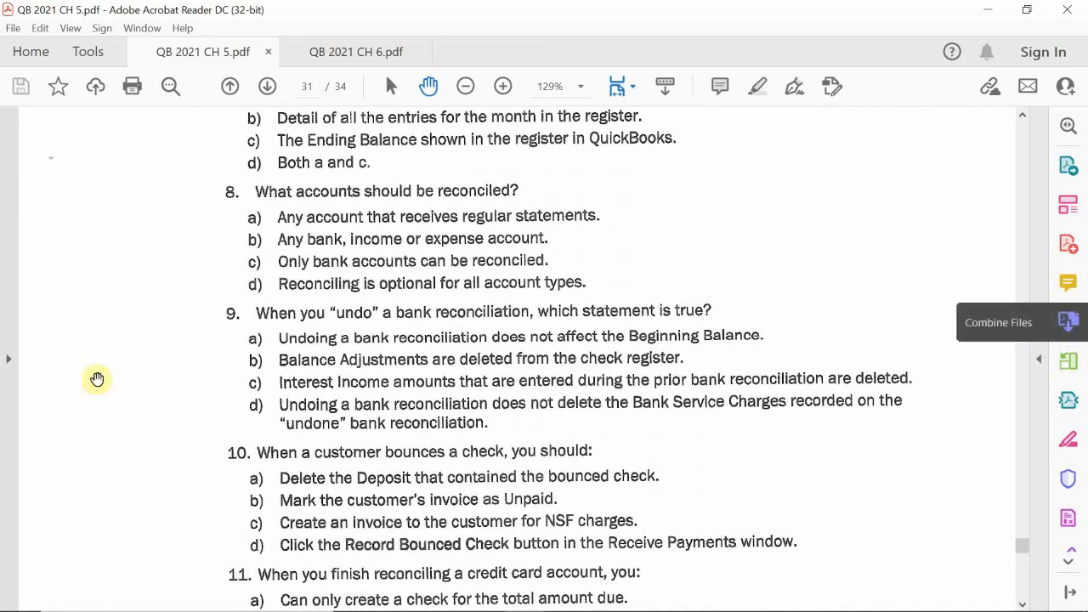
pyautogui.scroll(-1, 209, 352)
pyautogui.scroll(-3, 209, 352)
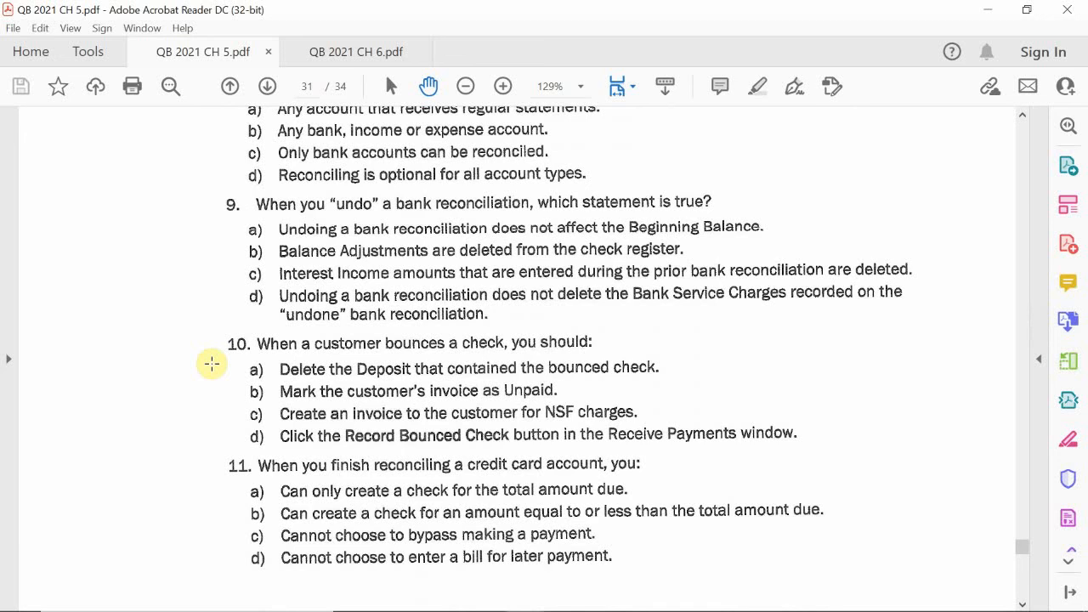
pyautogui.scroll(-3, 173, 366)
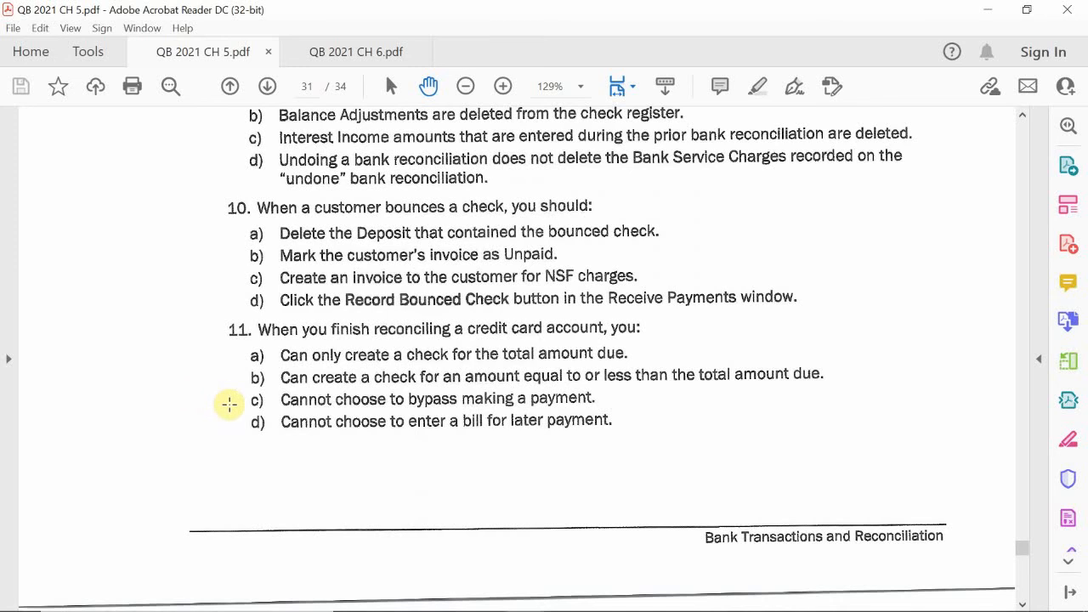
# - Read multiple choice questions 12 to 15 on page 206, from bills coded to a credit card liability account through bounced checks
pyautogui.scroll(-5, 252, 388)
pyautogui.scroll(-5, 257, 388)
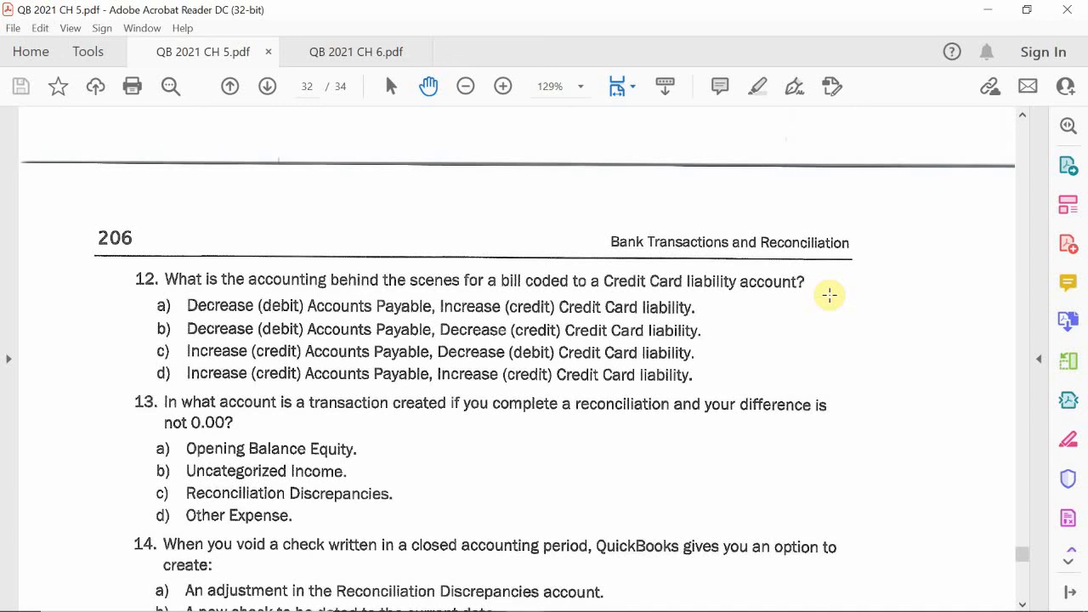
pyautogui.scroll(-1, 634, 251)
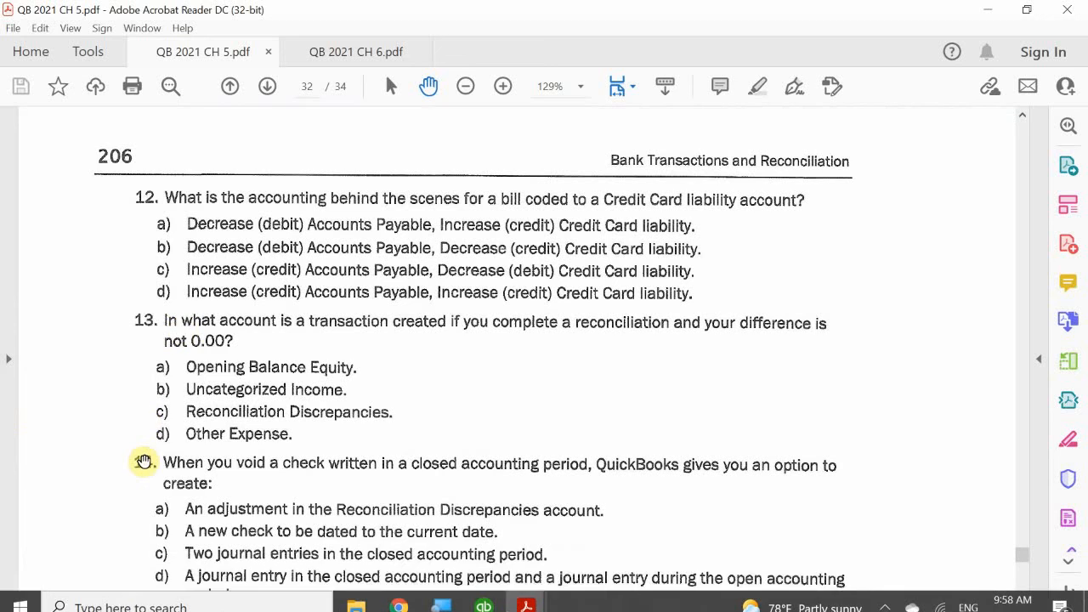
pyautogui.scroll(-4, 146, 459)
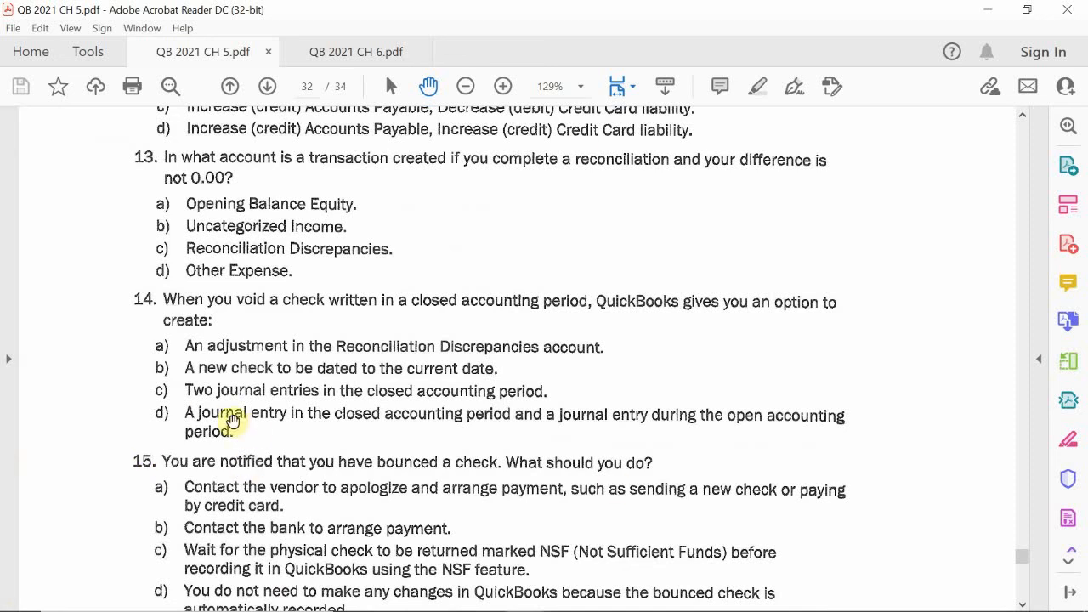
pyautogui.scroll(-4, 109, 400)
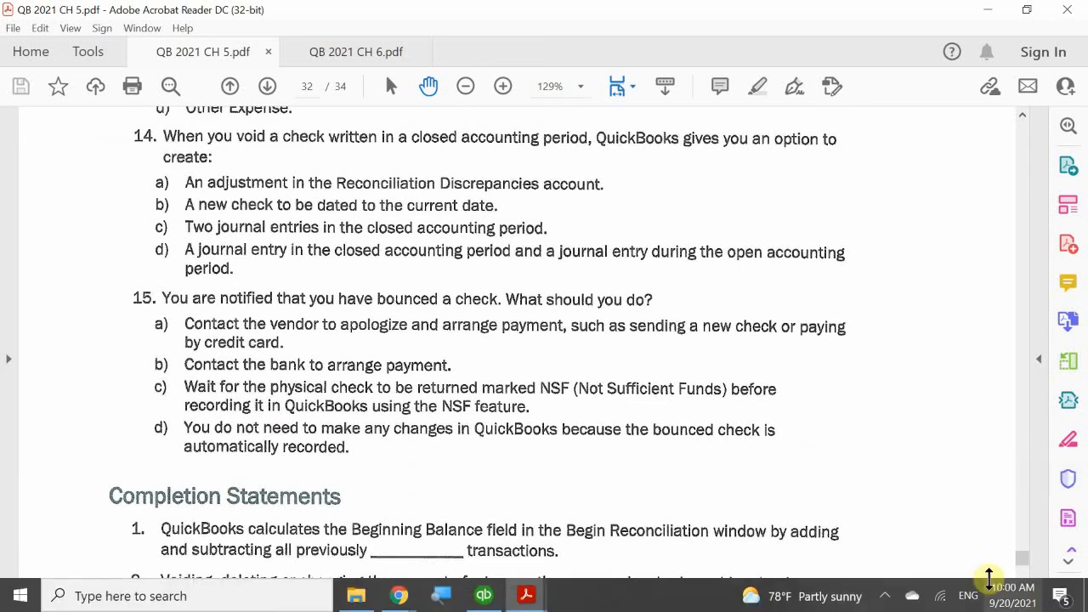
pyautogui.click(885, 596)
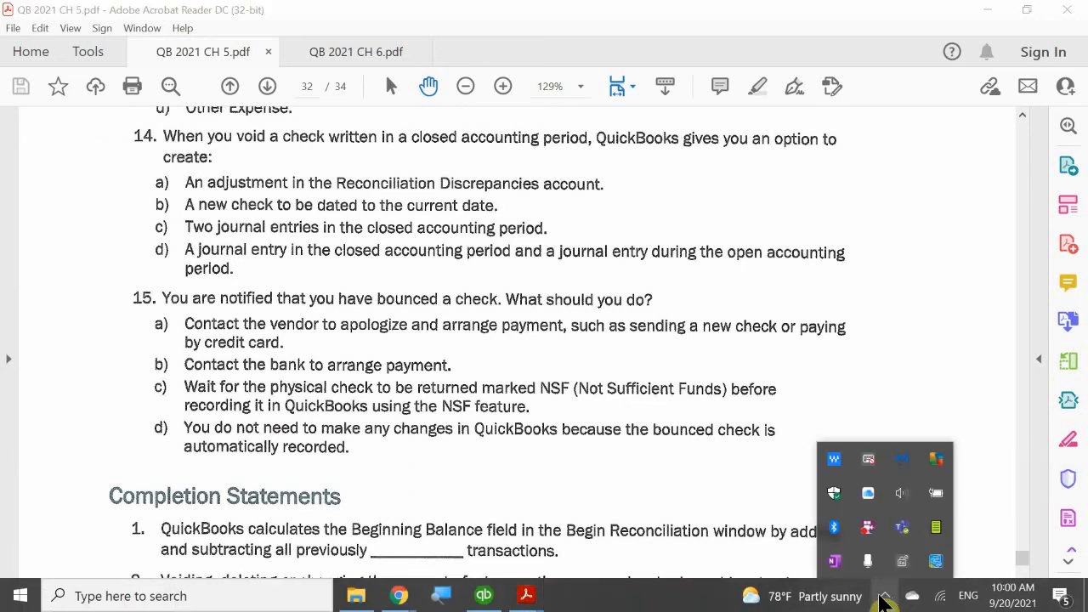